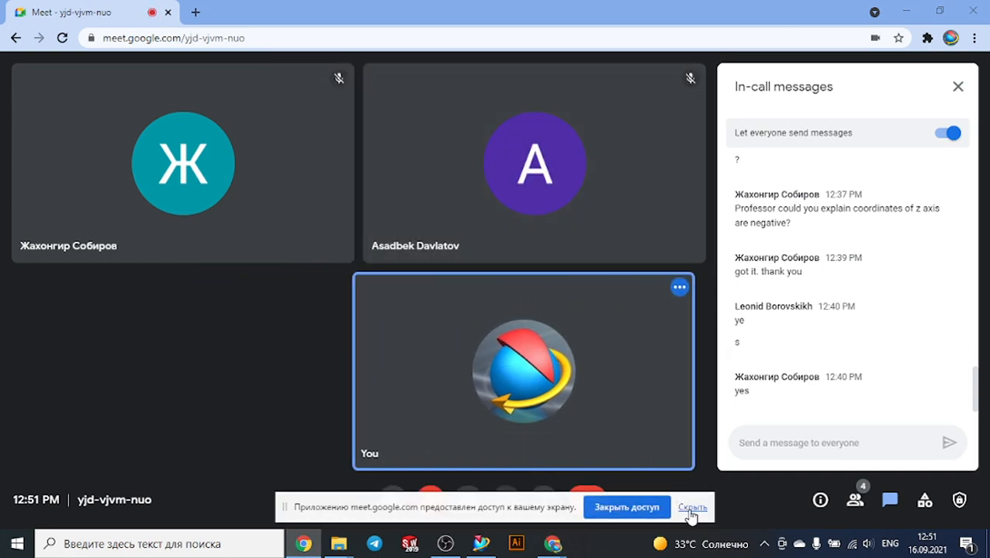
Hide the screen-sharing notice and switch to the NX 11 window
click(692, 507)
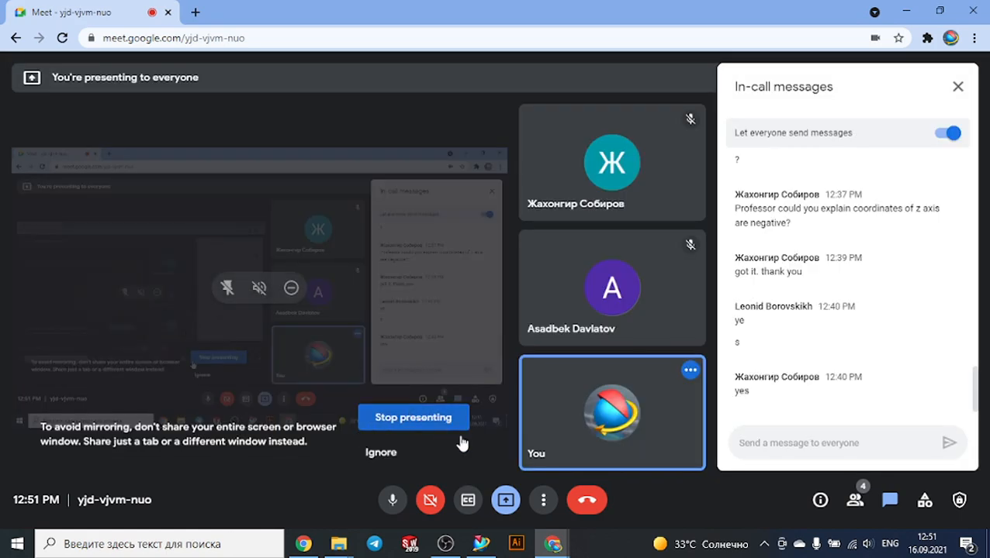
click(445, 544)
click(445, 543)
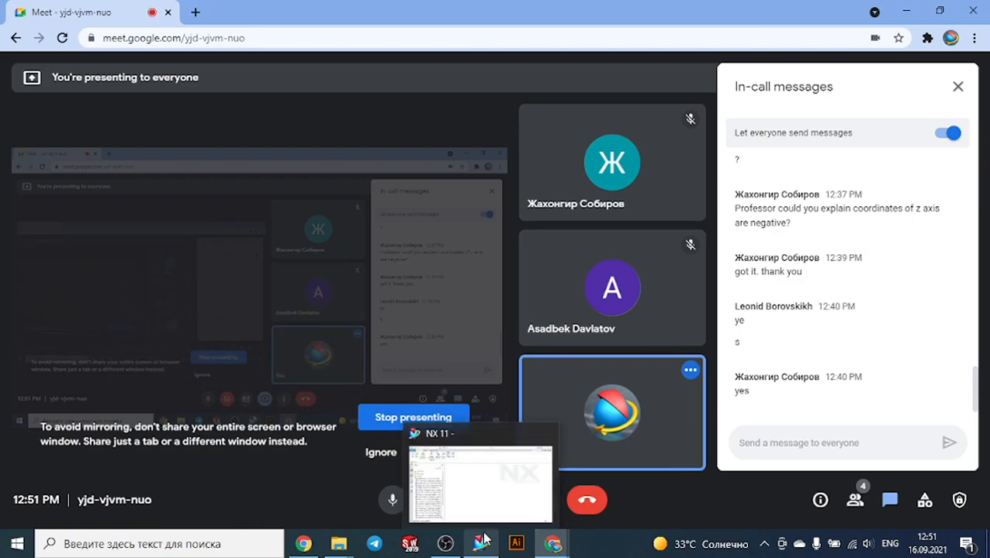
click(481, 544)
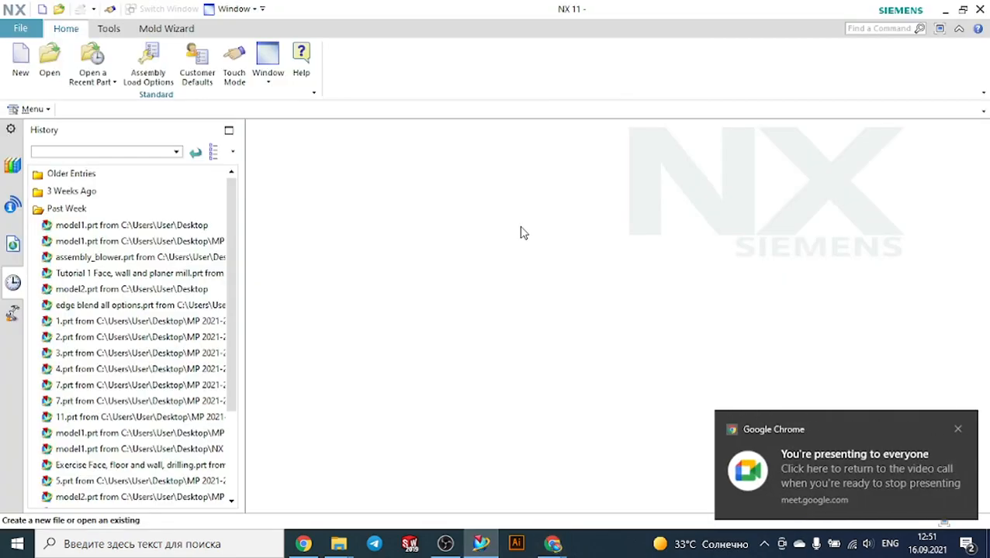
click(958, 430)
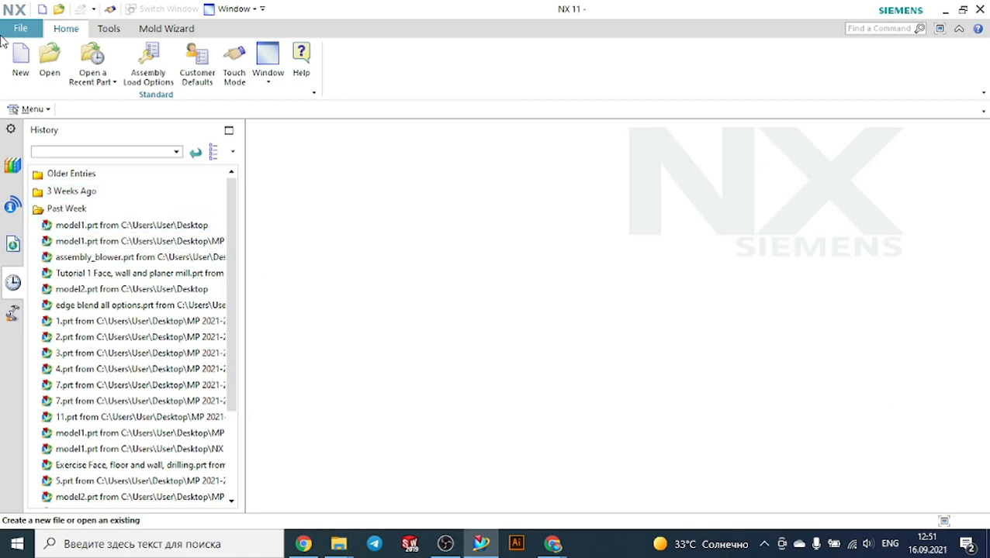
Create a new Model part in millimetres named model1.prt
click(20, 60)
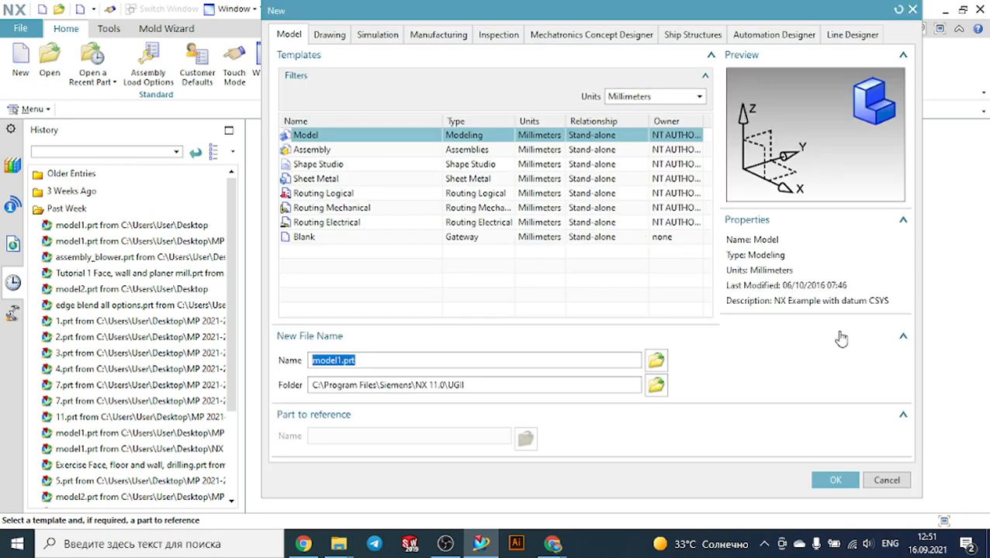
click(835, 480)
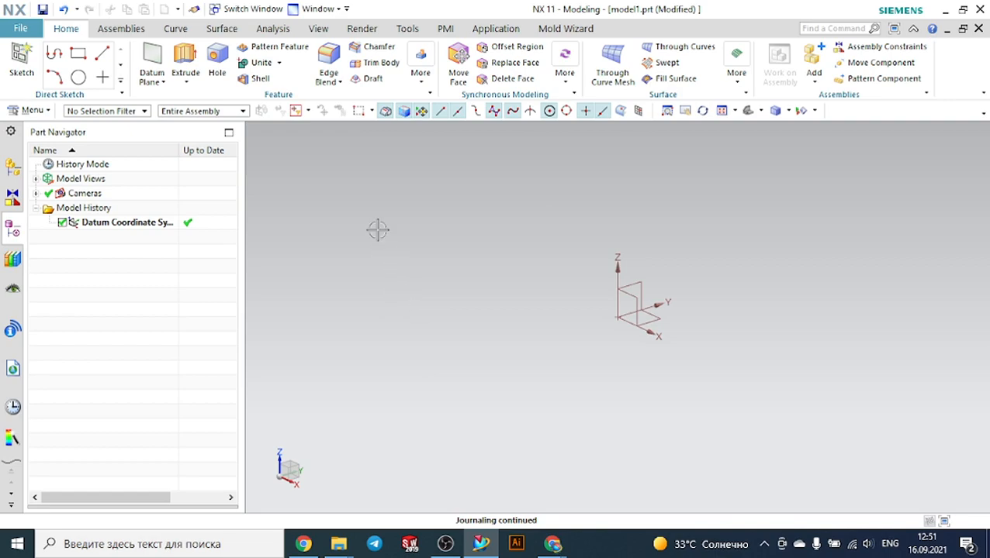
click(32, 111)
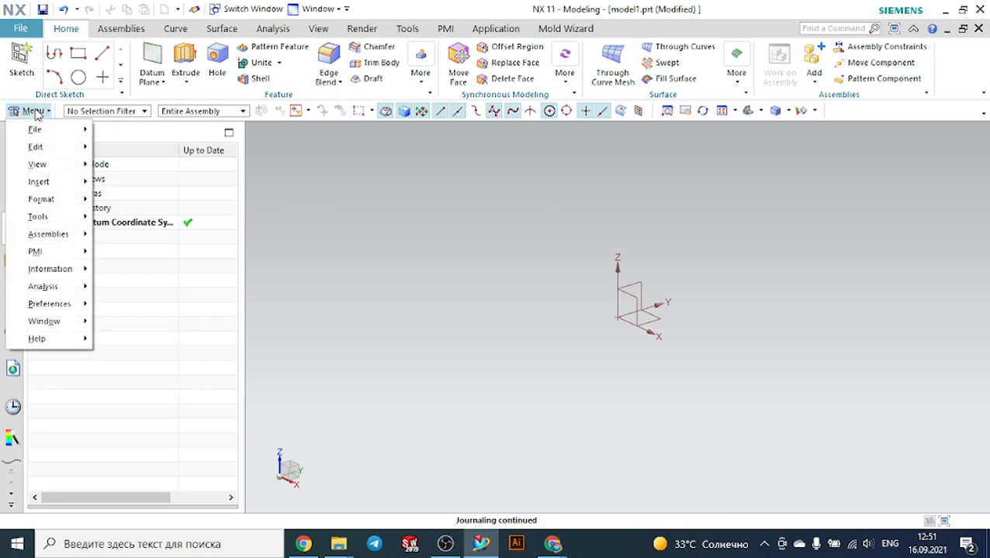
mouse_move(67, 183)
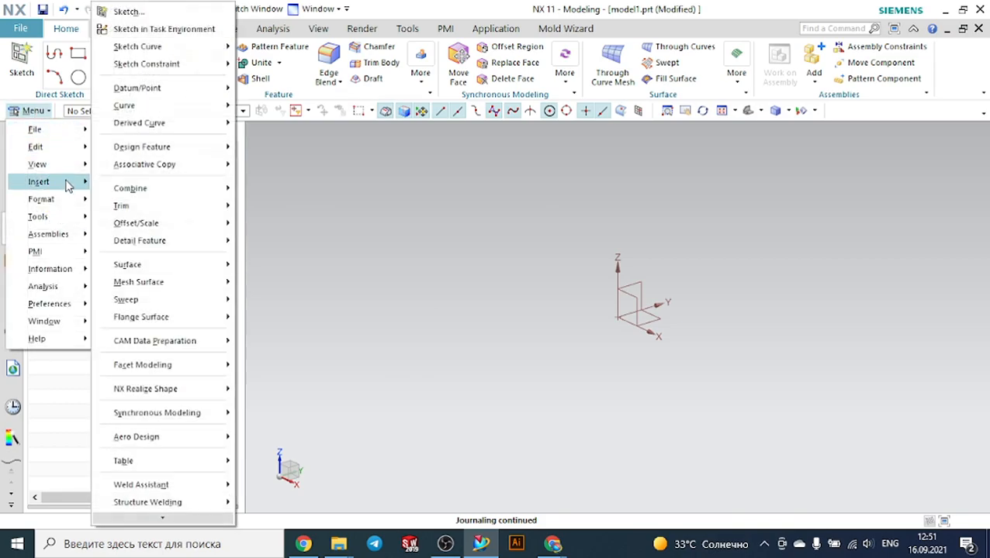
mouse_move(138, 150)
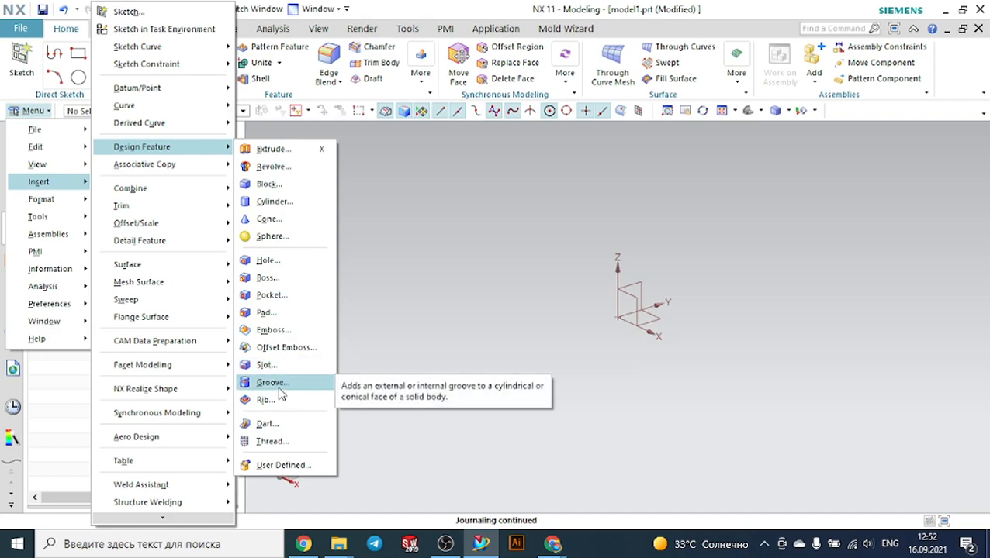
click(400, 302)
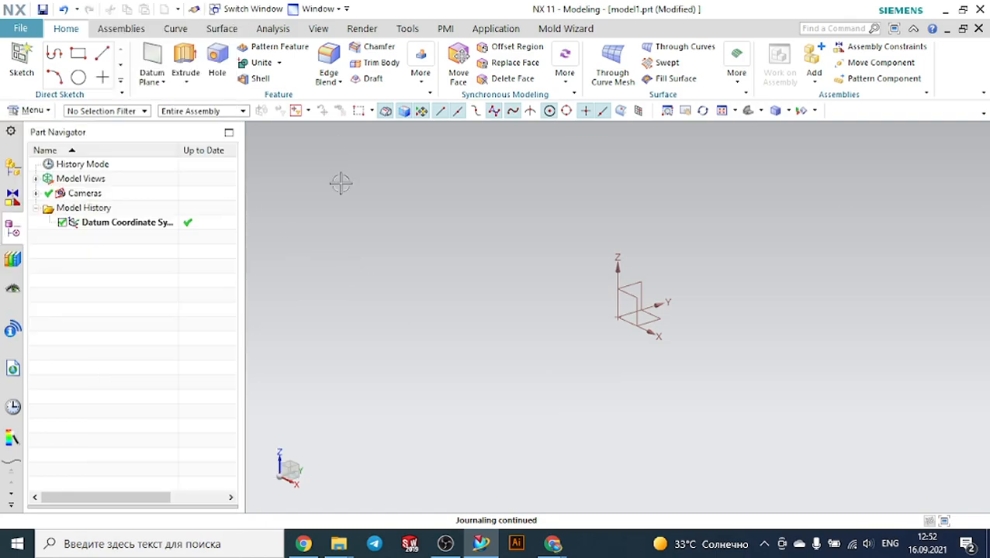
Create a block with Origin and Edge Lengths, 200 × 100 × 50 mm at the datum origin
click(424, 90)
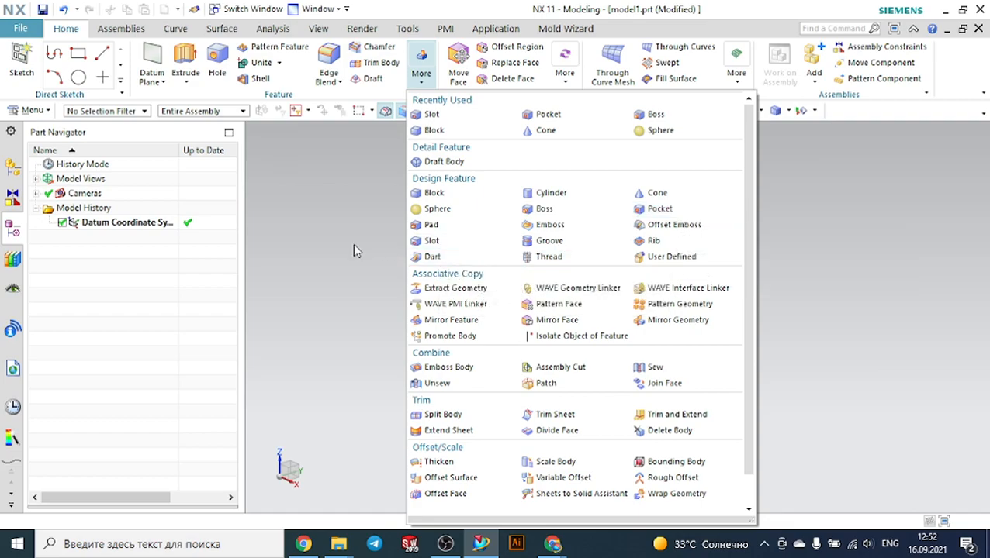
click(421, 194)
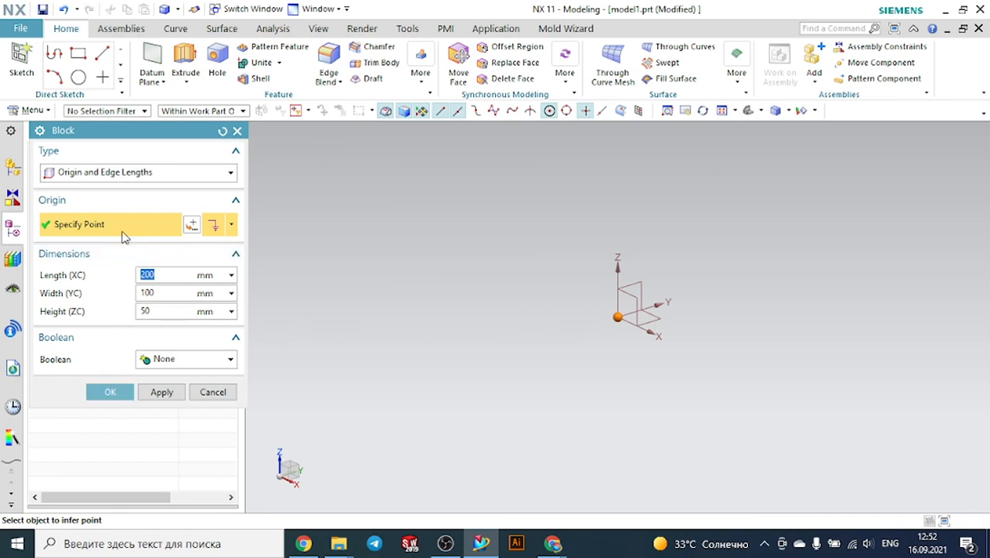
click(113, 172)
click(112, 191)
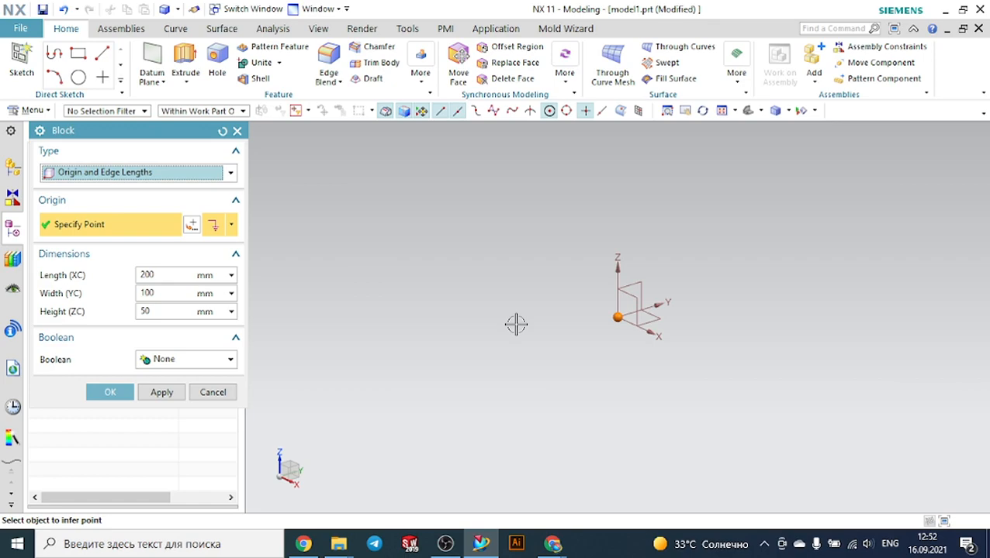
click(109, 393)
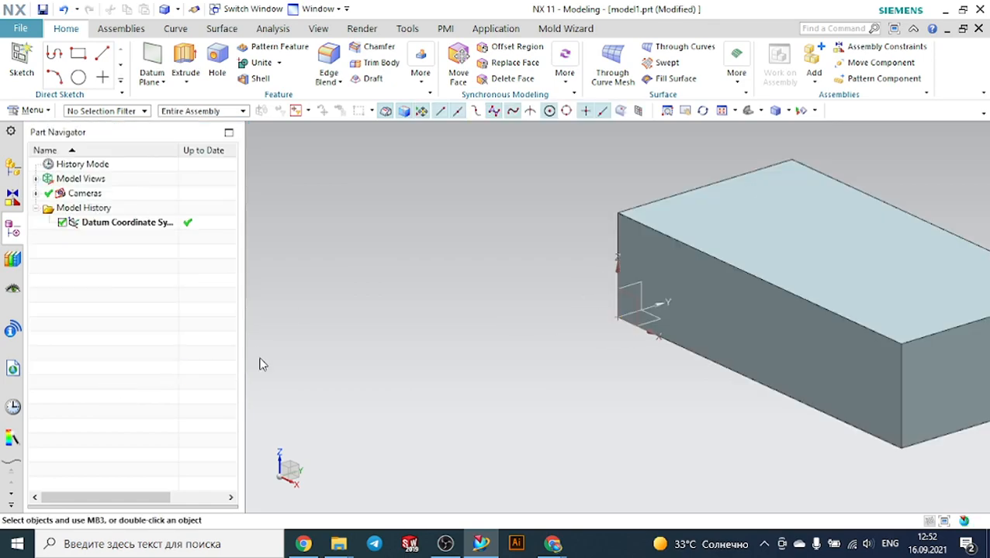
Start a Boss feature and select the block's top face as its placement face
middle_drag(486, 319, 512, 317)
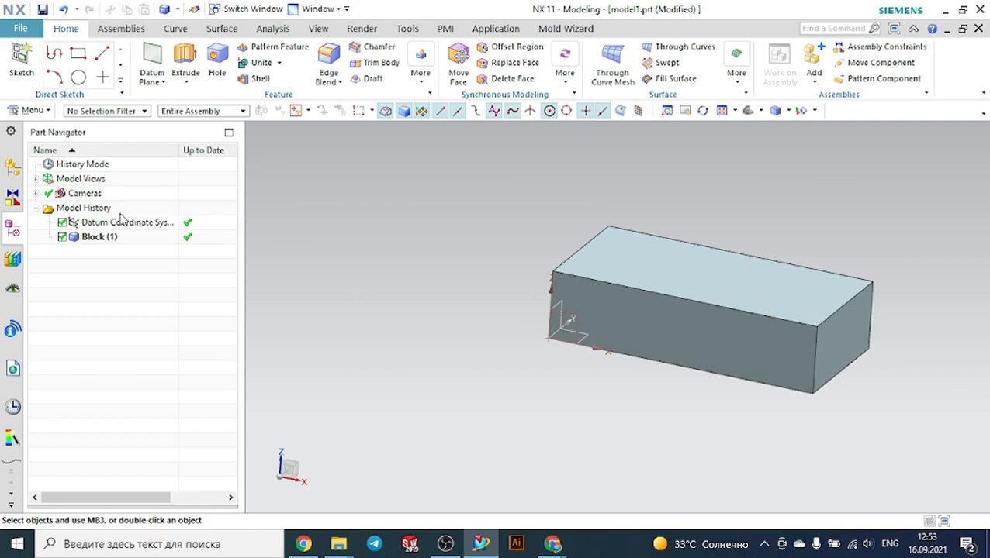
click(422, 78)
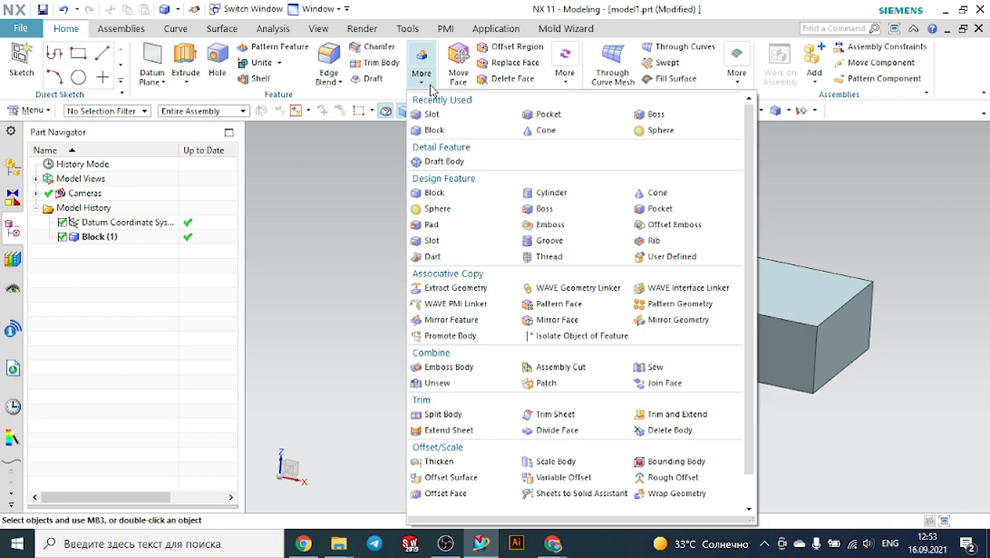
click(690, 117)
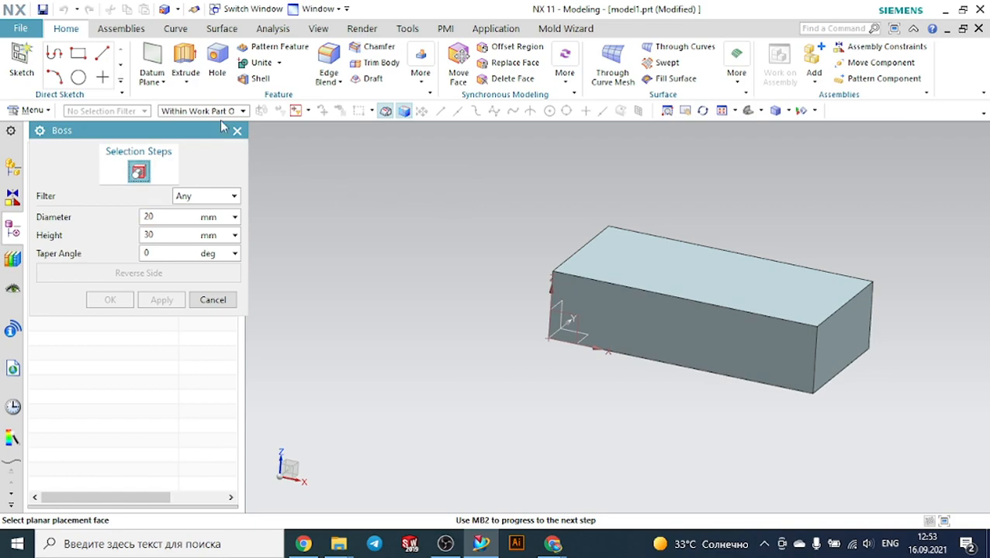
drag(195, 125, 314, 134)
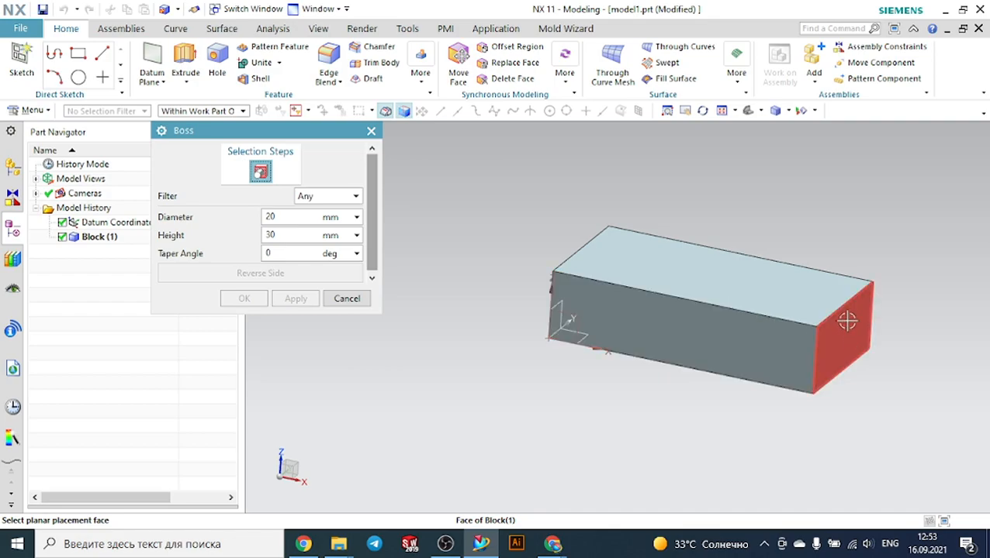
middle_drag(814, 299, 660, 358)
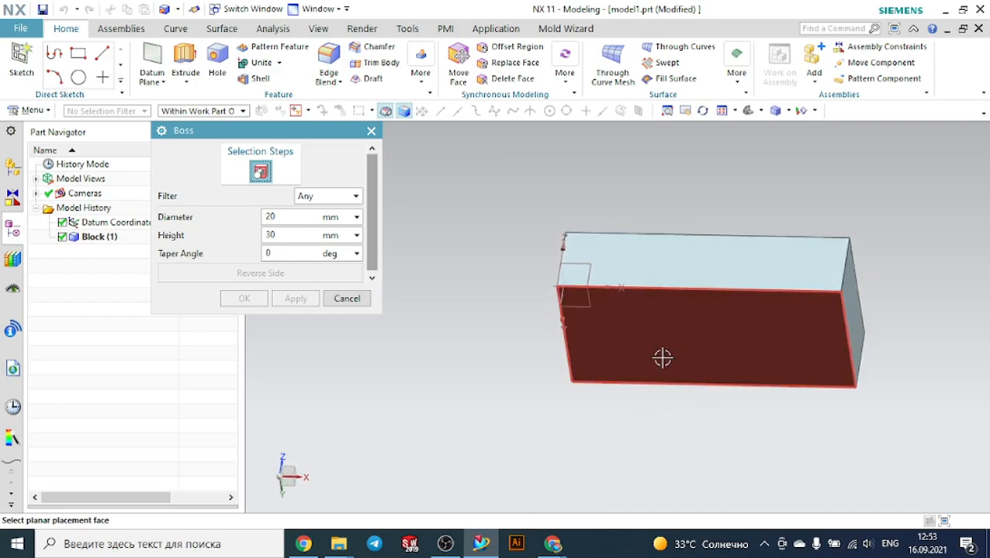
middle_drag(468, 240, 438, 261)
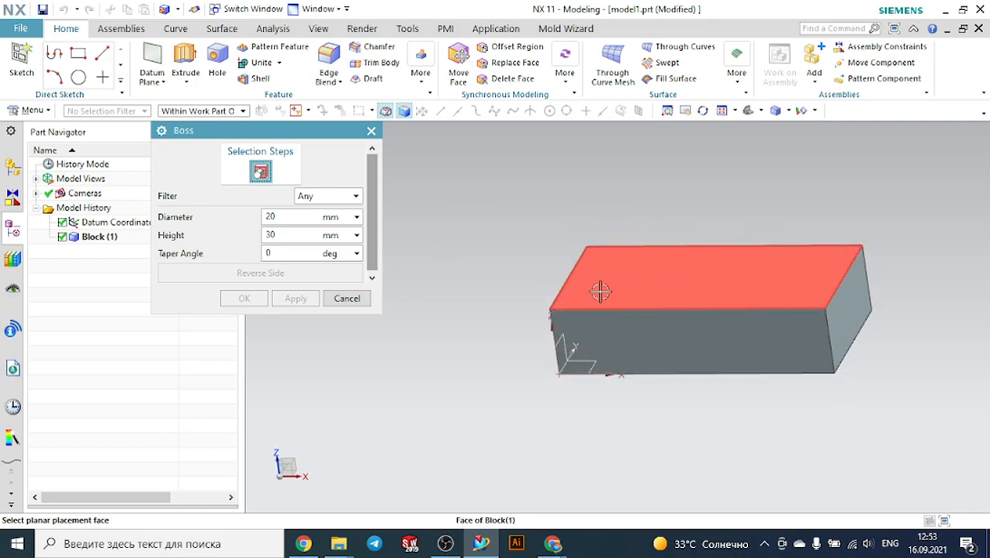
click(655, 283)
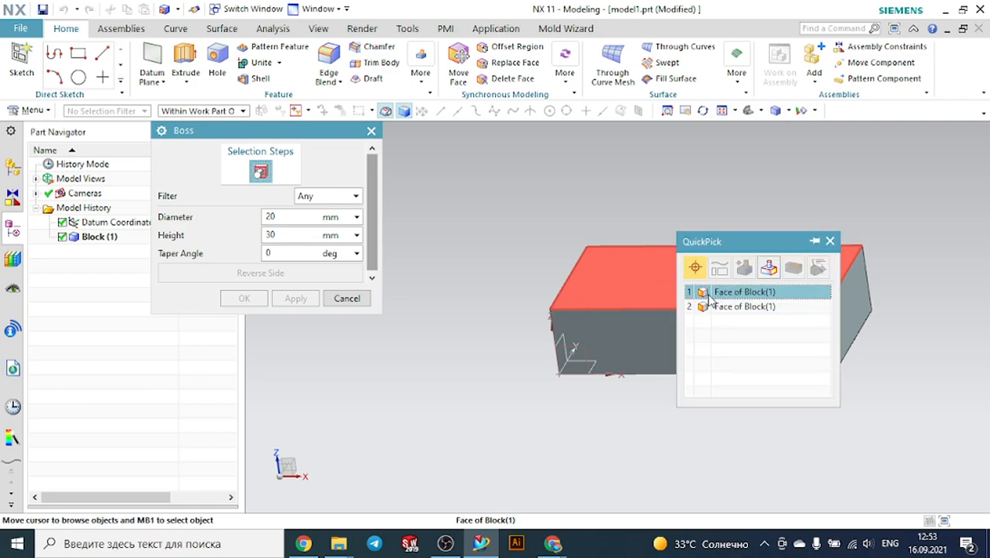
click(711, 294)
scroll(702, 283, up, 4)
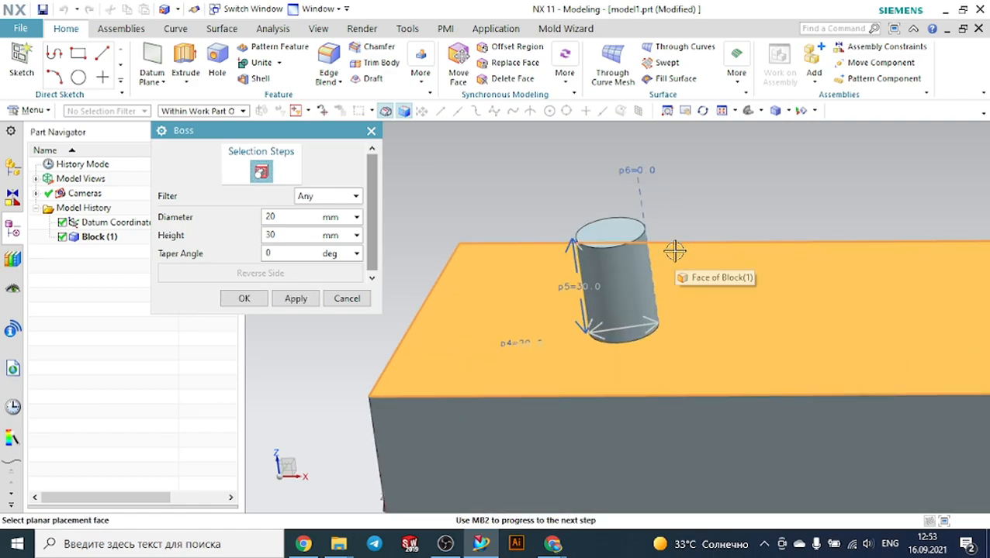
scroll(694, 273, down, 1)
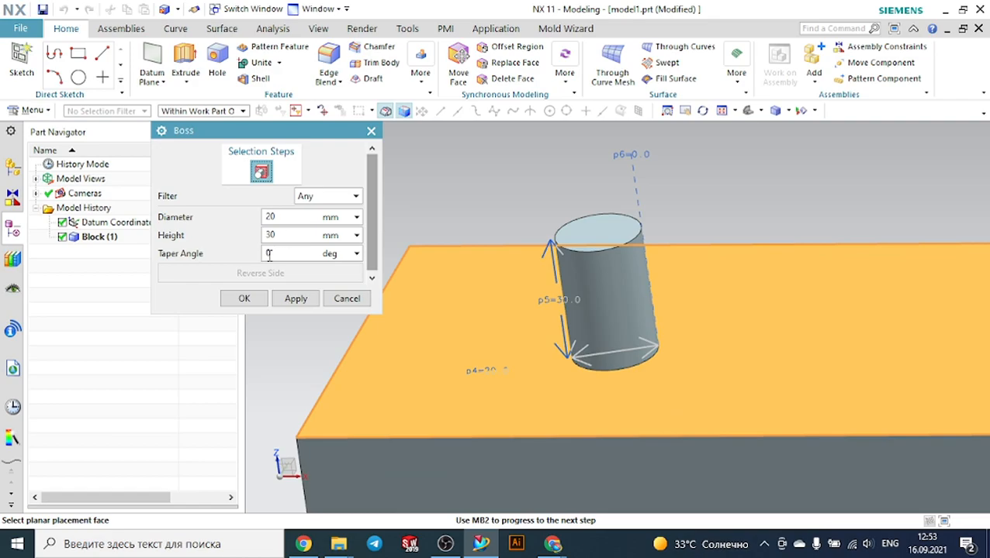
Set the boss diameter to 30 mm and its height to 50 mm
double_click(287, 216)
text(3)
key(Return)
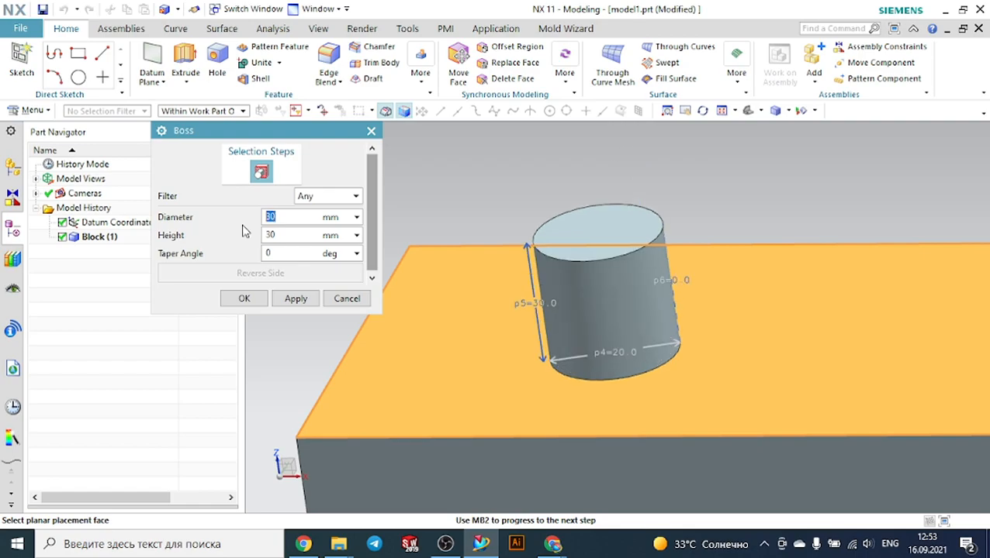
double_click(303, 236)
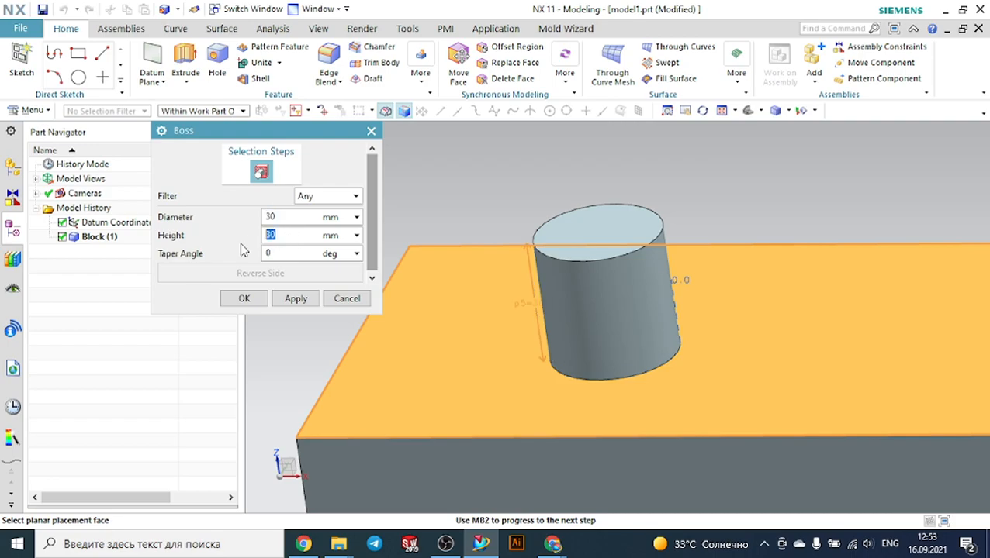
text(5)
key(Return)
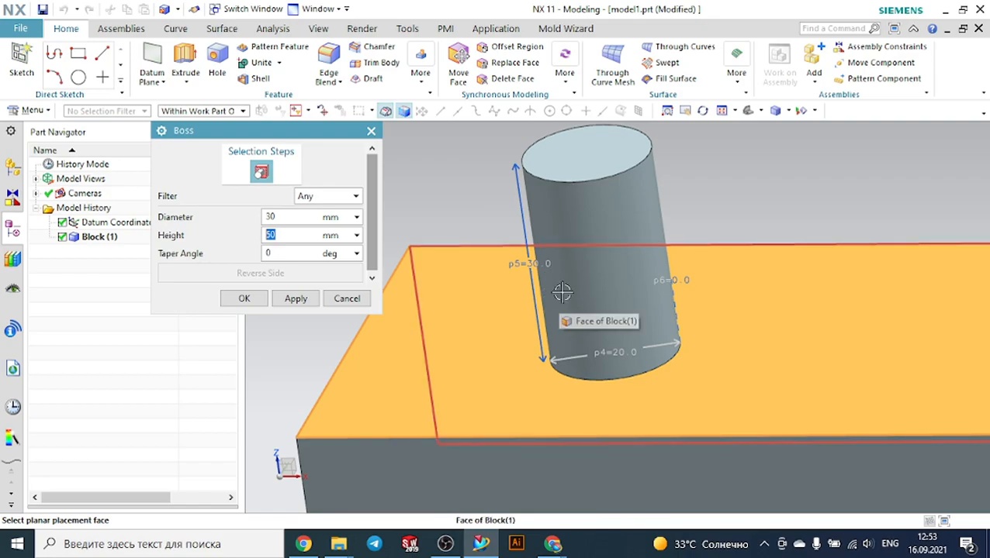
Set the boss taper angle to 5 deg
scroll(462, 283, up, 2)
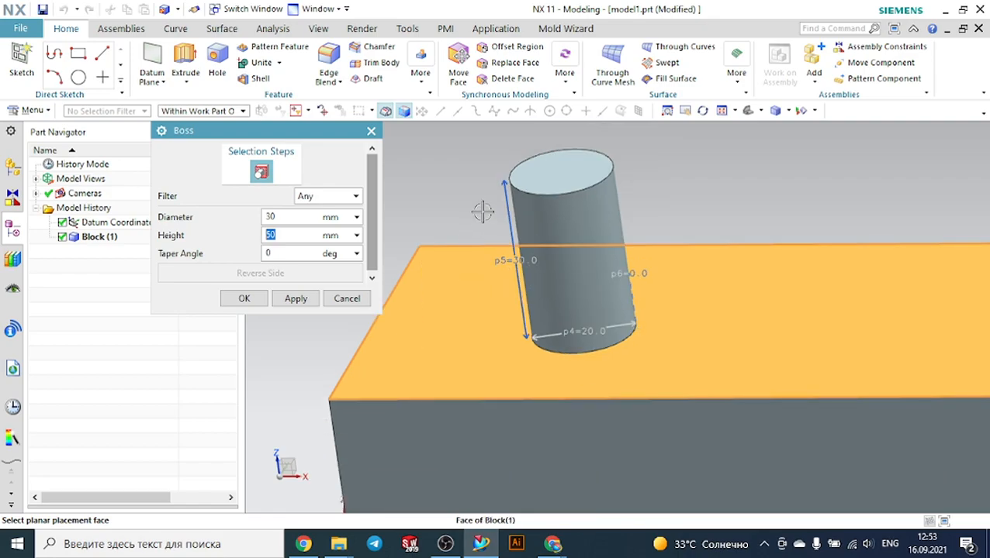
middle_drag(480, 201, 438, 219)
click(305, 259)
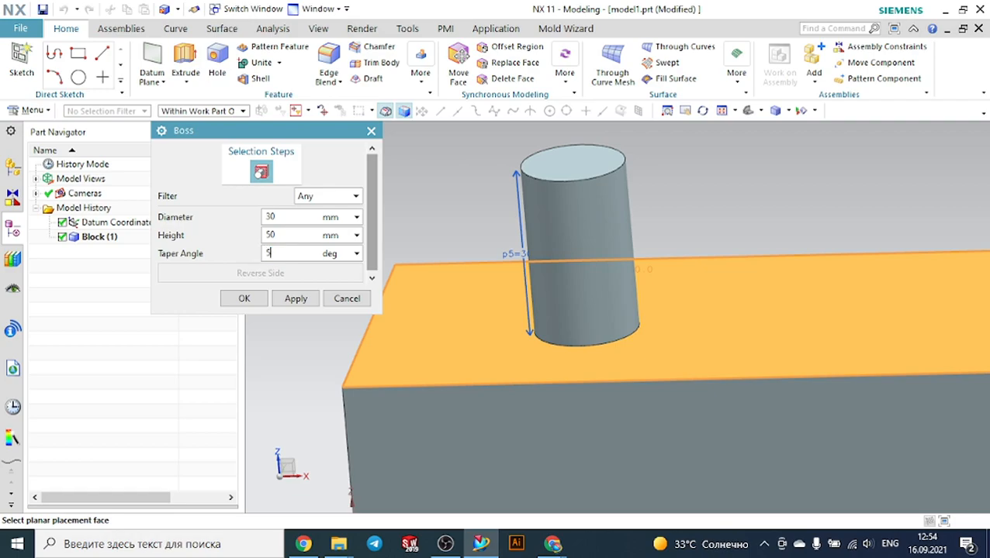
text(5)
key(Return)
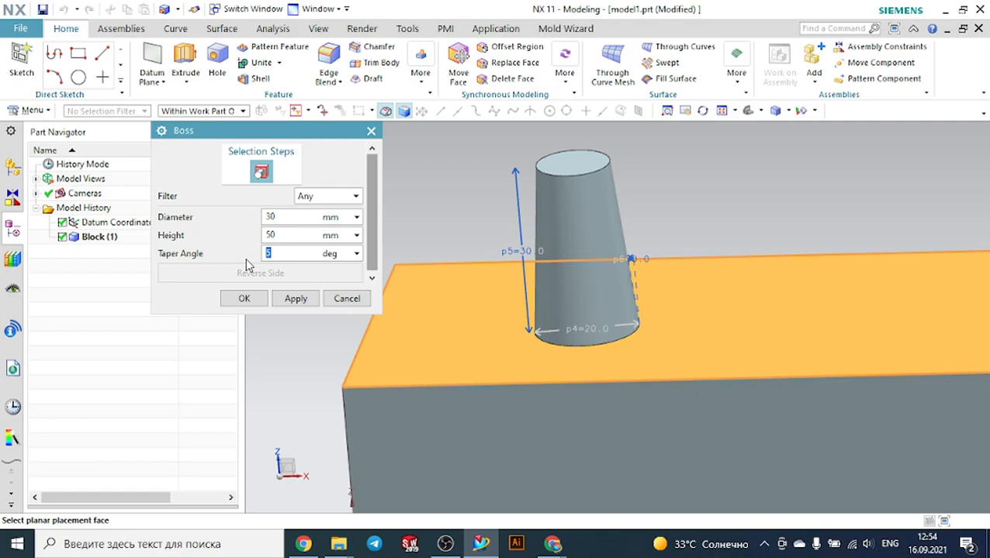
middle_drag(703, 203, 680, 205)
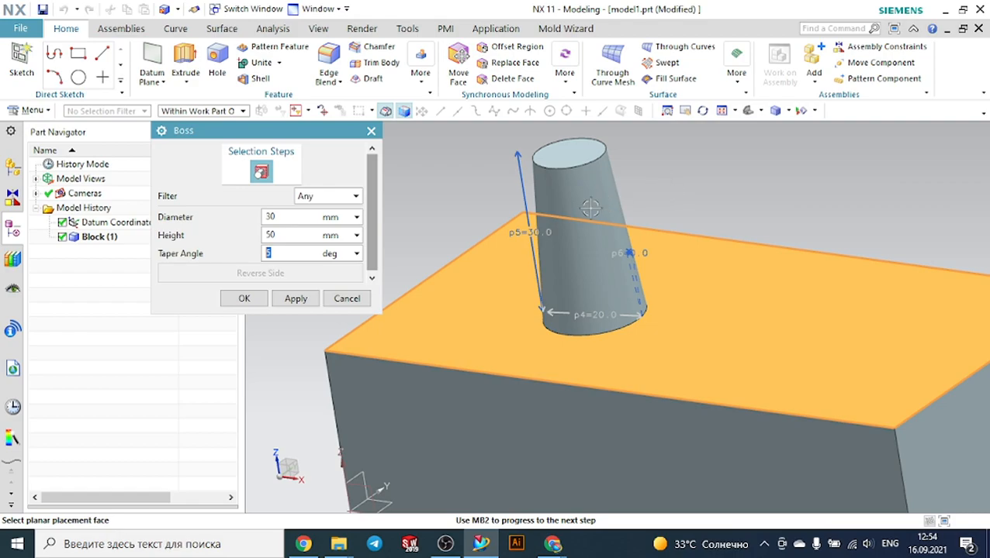
key(Return)
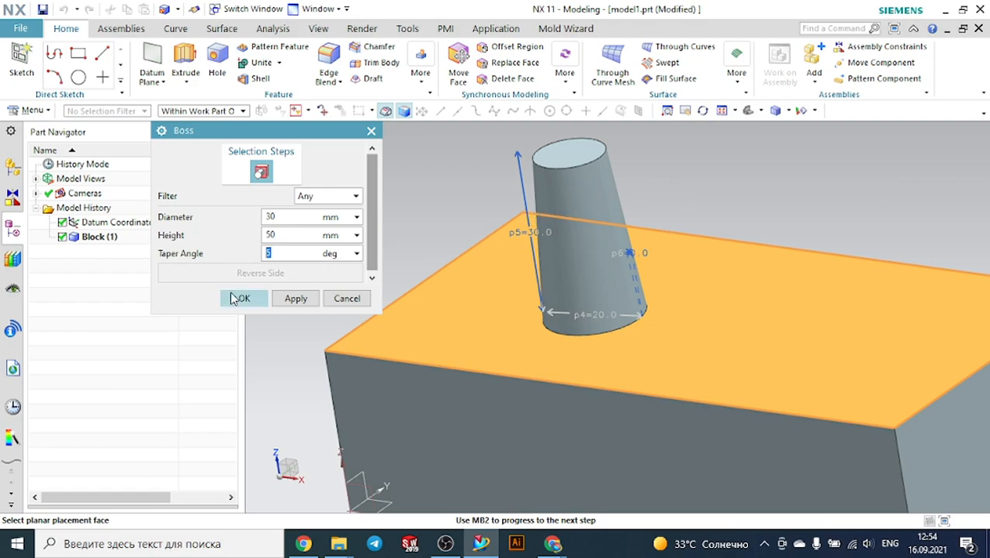
Set the taper angle to 0 deg and accept the boss parameters
text(0)
key(Return)
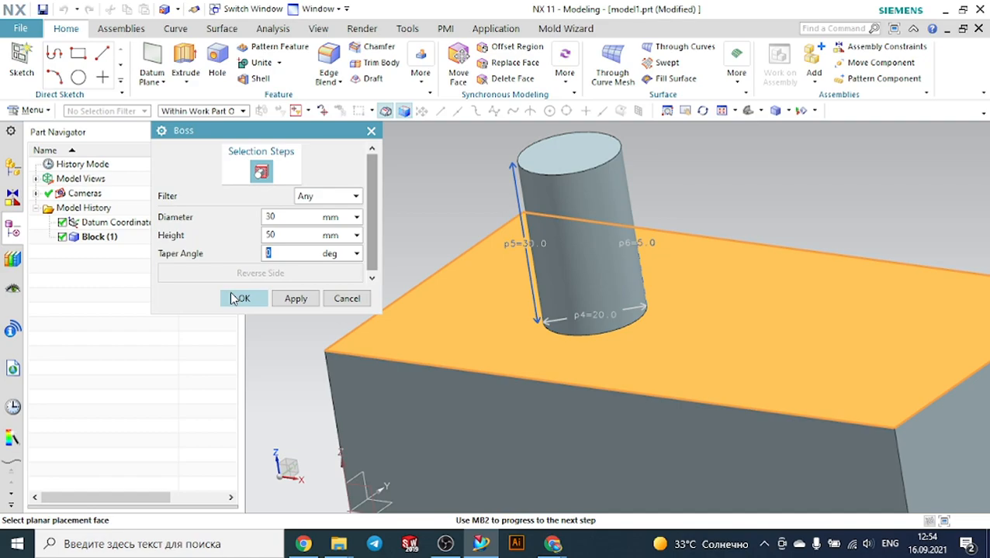
click(247, 299)
Position the boss 50 mm perpendicular from the block's front top edge
scroll(440, 224, down, 3)
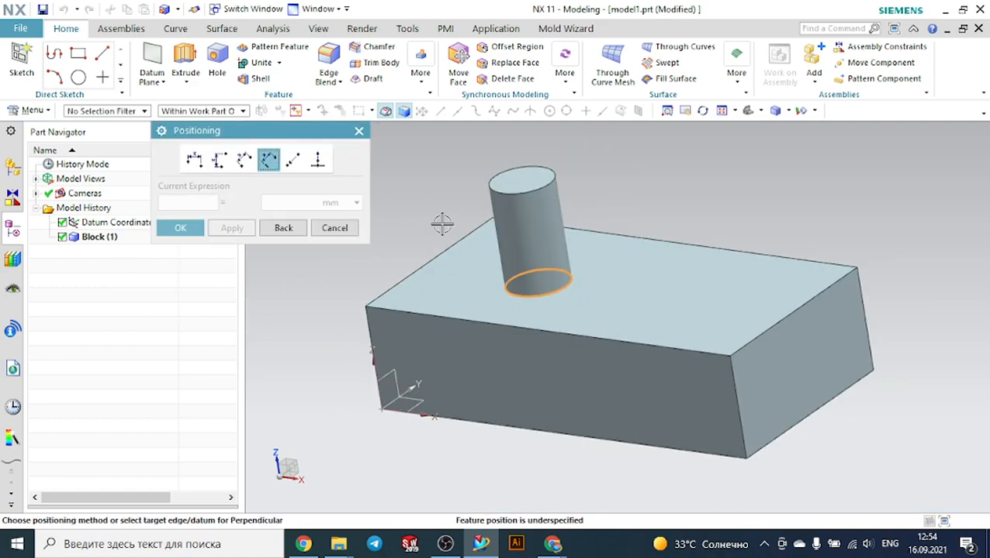
mouse_move(454, 187)
middle_down()
mouse_move(477, 193)
mouse_move(441, 191)
middle_up()
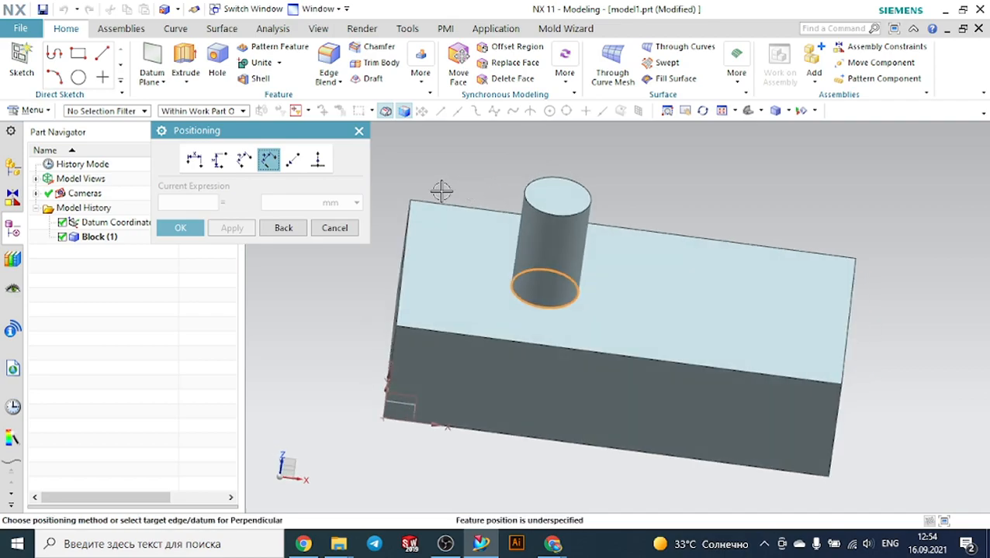
middle_drag(633, 175, 617, 180)
mouse_move(323, 138)
mouse_down()
mouse_move(374, 132)
mouse_move(323, 134)
mouse_up()
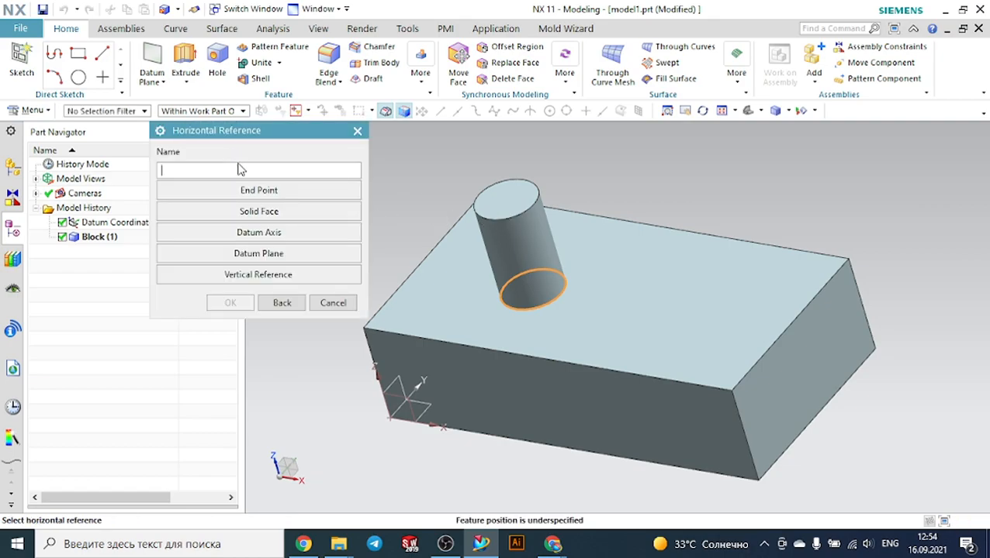
drag(298, 132, 261, 129)
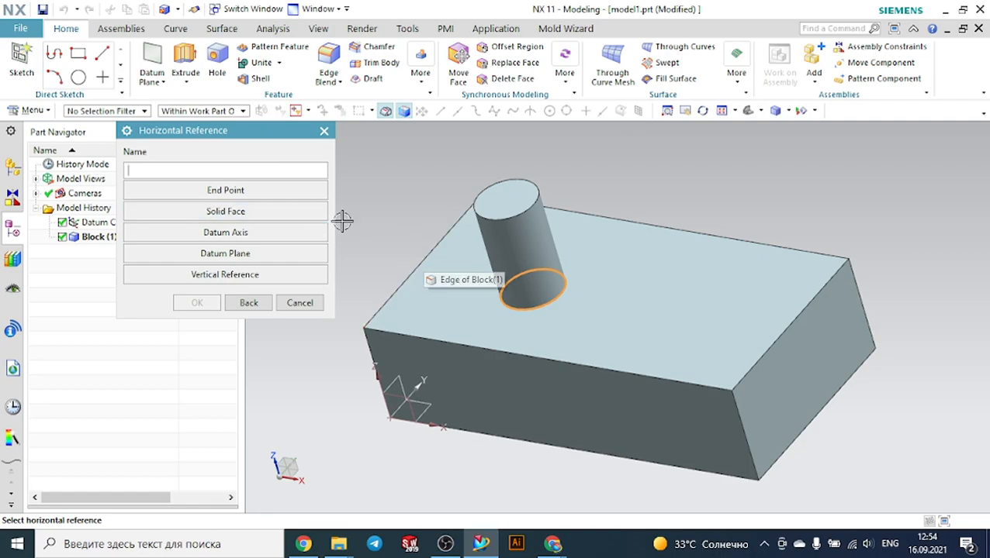
click(418, 266)
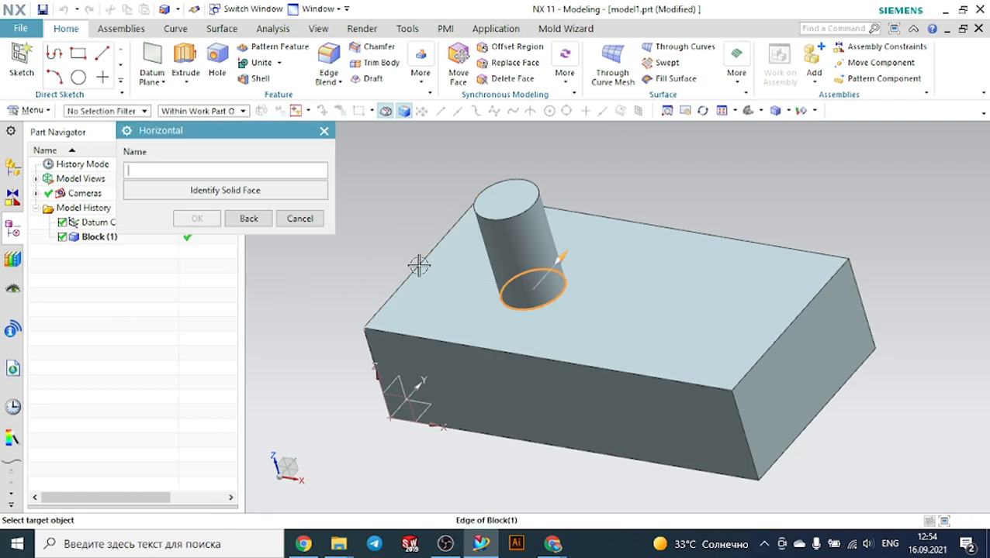
click(422, 341)
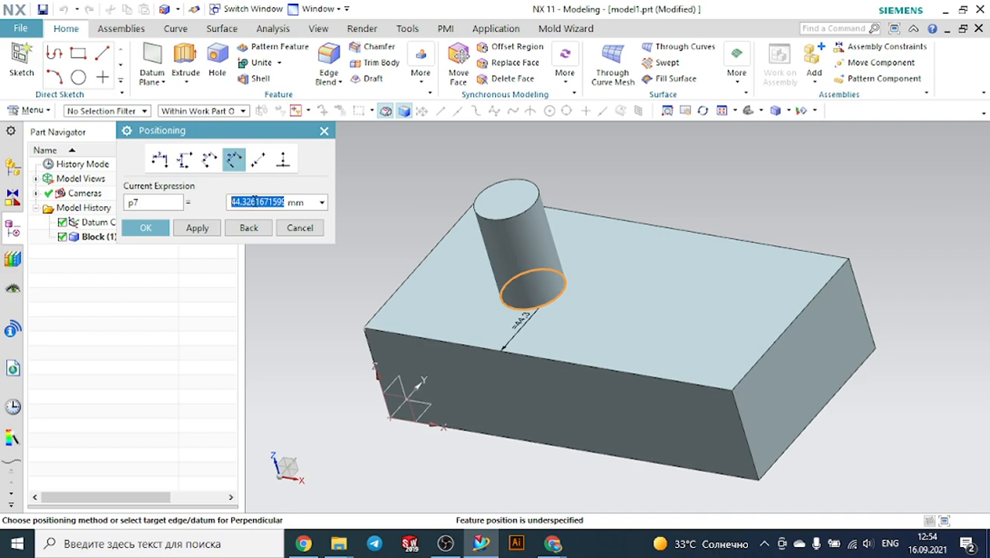
text(50)
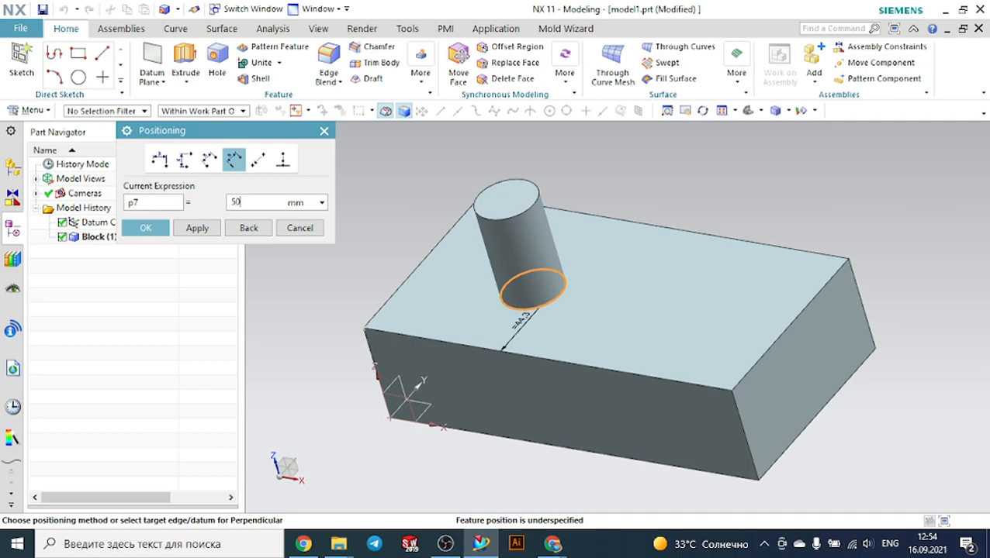
double_click(254, 202)
click(216, 225)
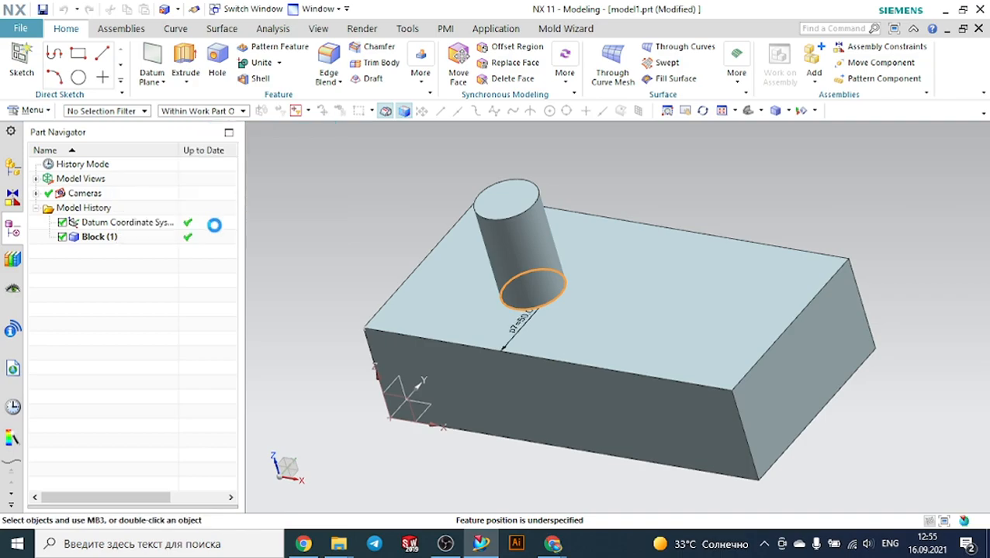
Position the boss 50 mm from the block's left top edge and finish the boss
click(184, 159)
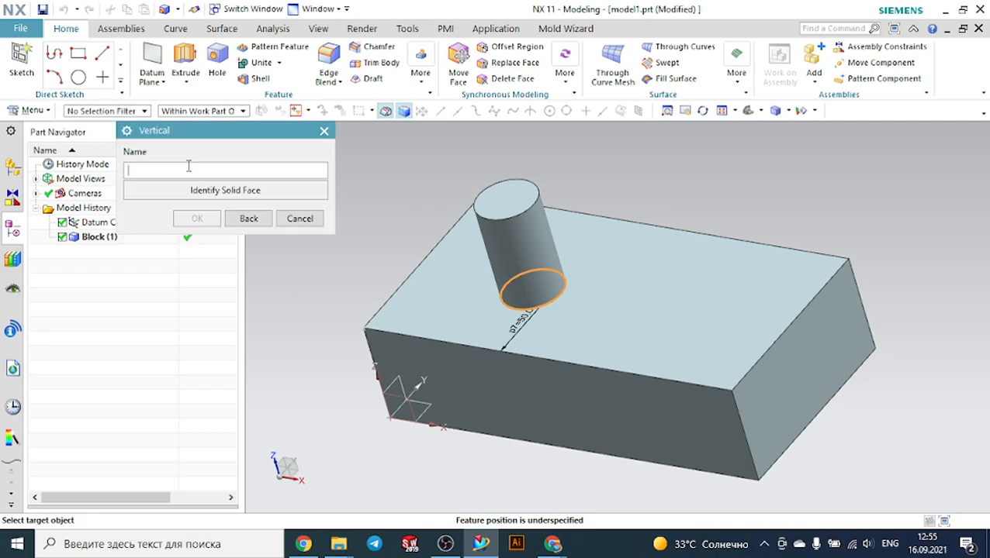
click(404, 270)
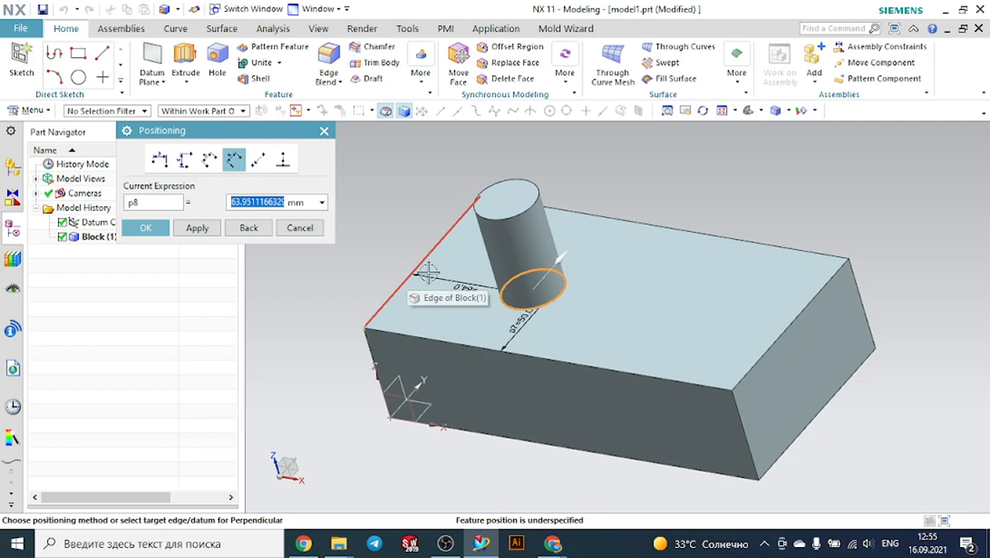
middle_drag(314, 314, 347, 341)
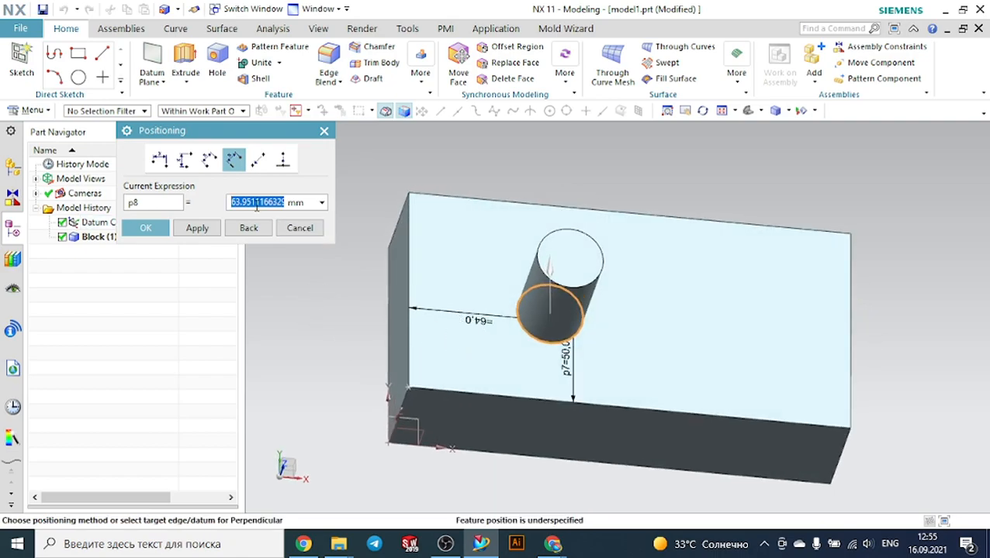
text(50)
double_click(256, 204)
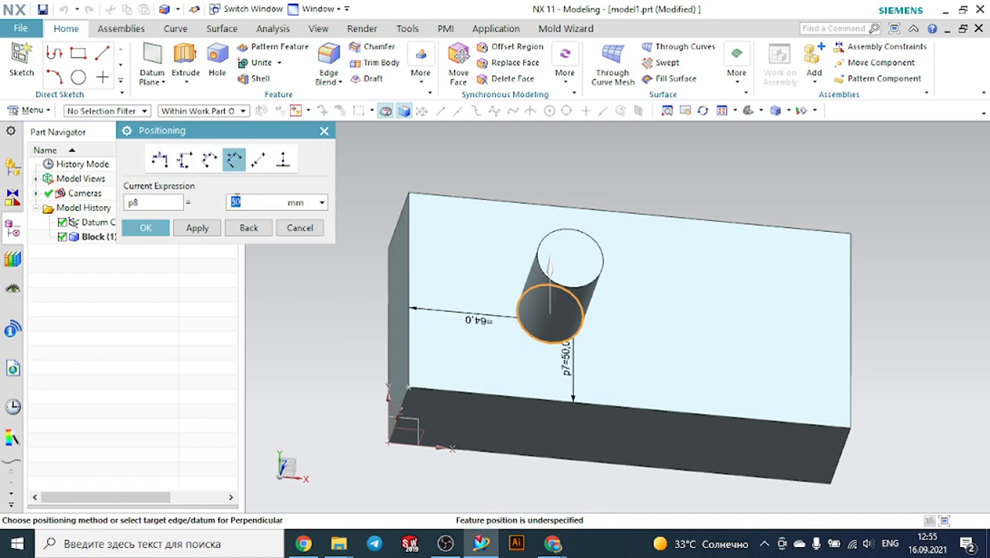
click(145, 228)
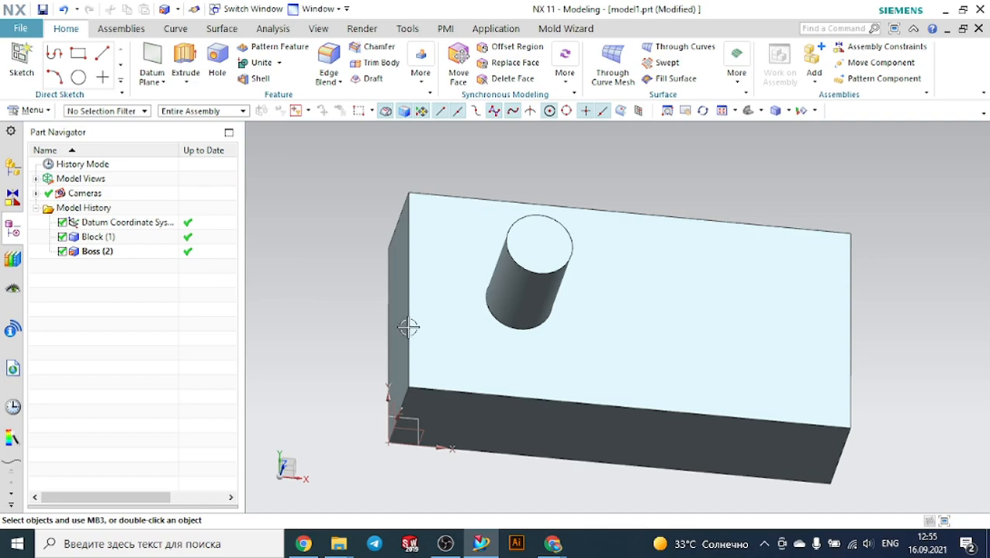
Select the boss and block features in the model history to compare them
middle_drag(376, 307, 336, 276)
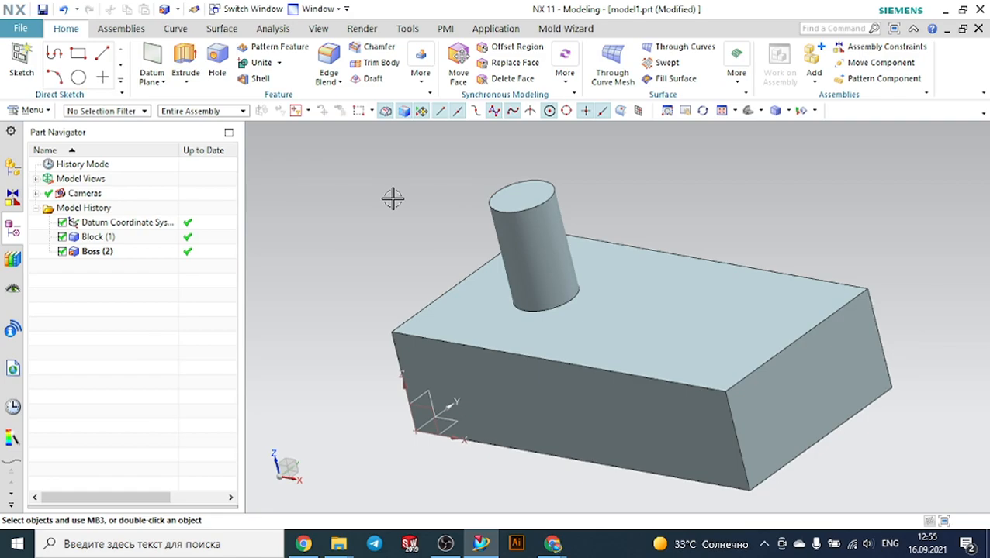
click(93, 256)
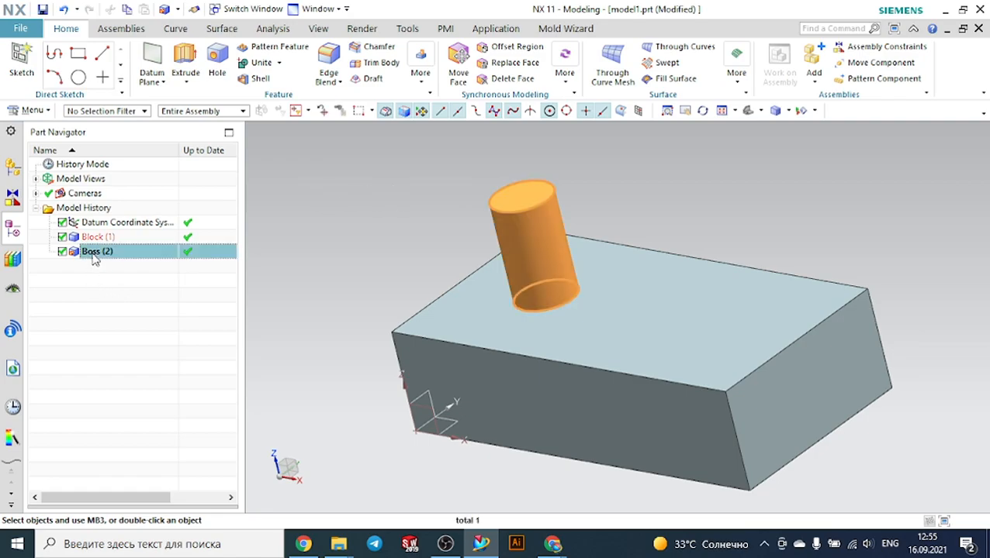
click(96, 238)
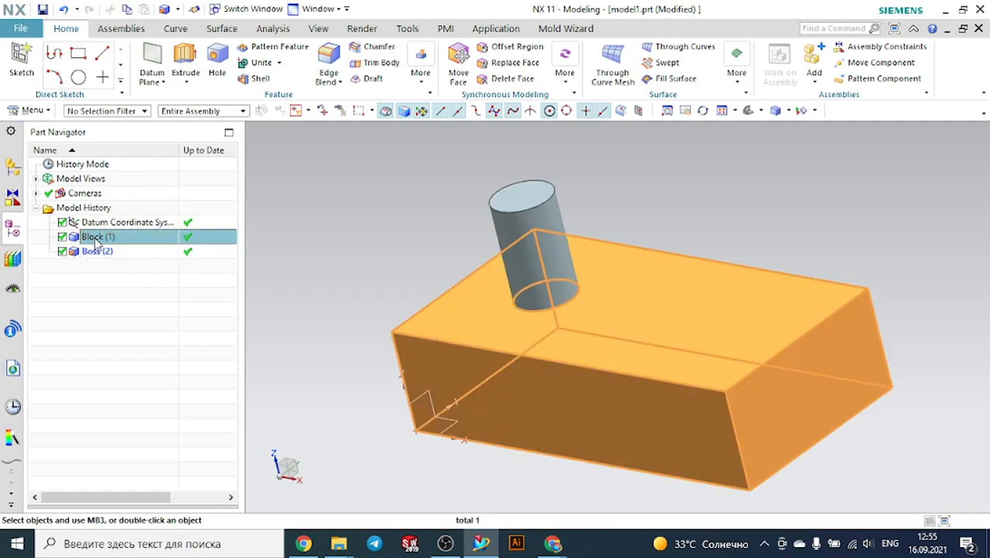
click(96, 256)
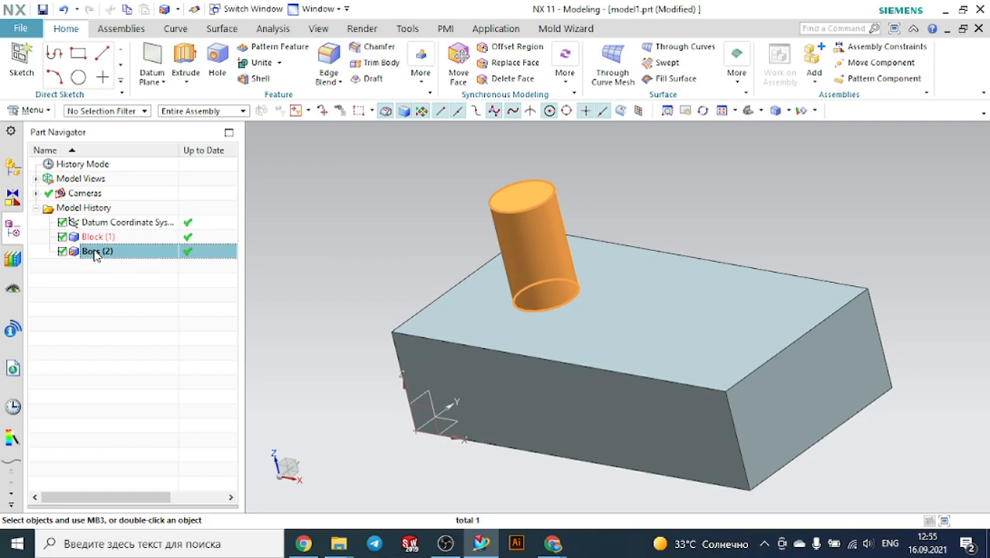
Edit the boss parameters to a 20 mm diameter, 40 mm height and a taper angle
right_click(94, 253)
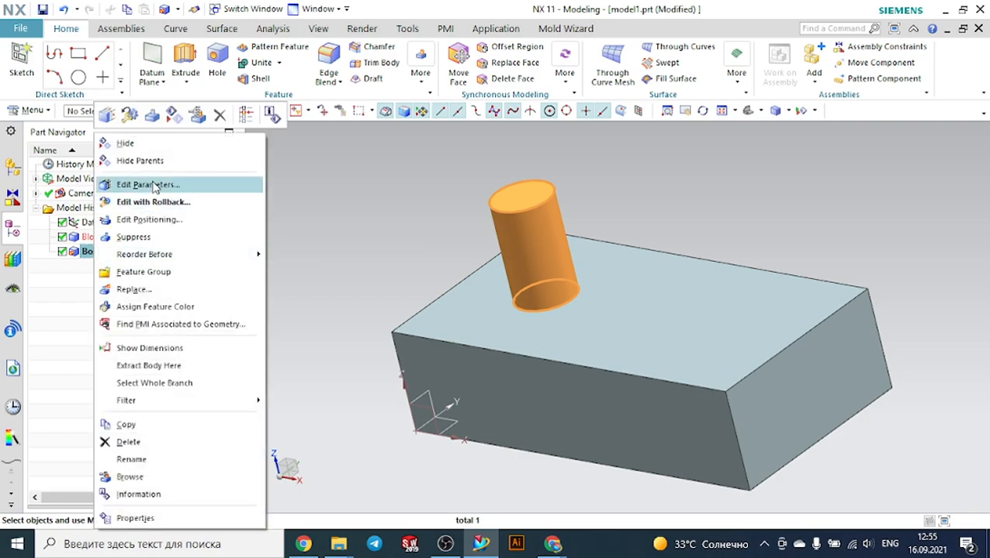
click(56, 264)
right_click(98, 256)
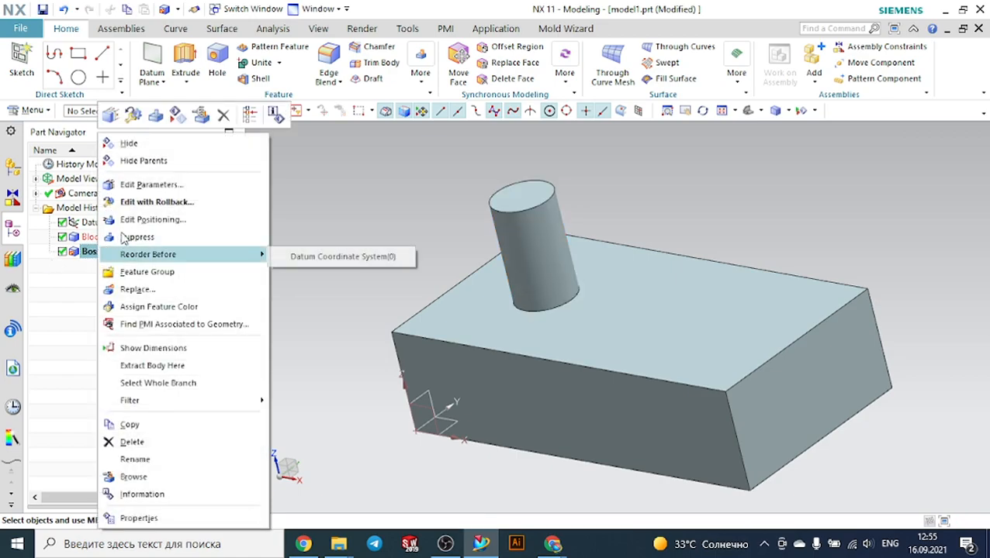
click(138, 189)
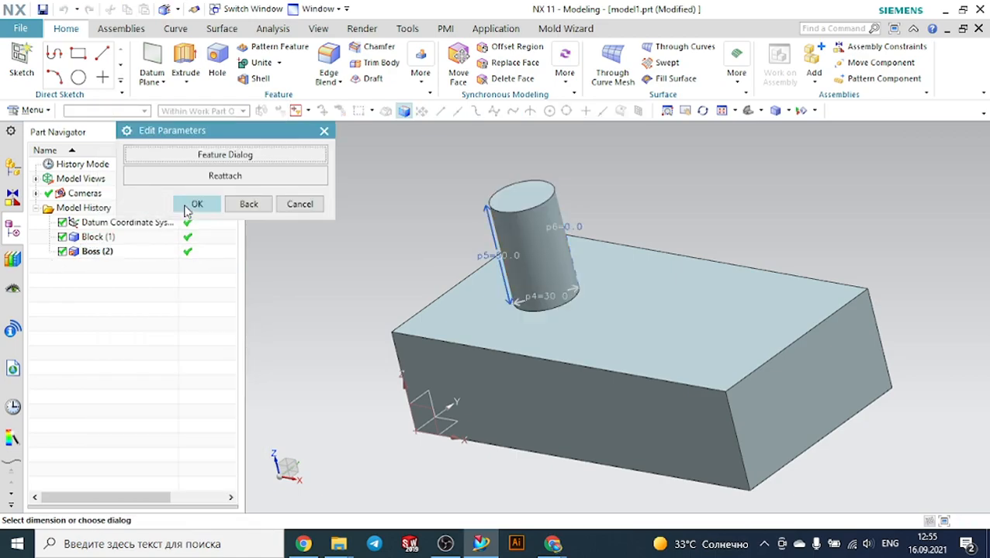
click(239, 156)
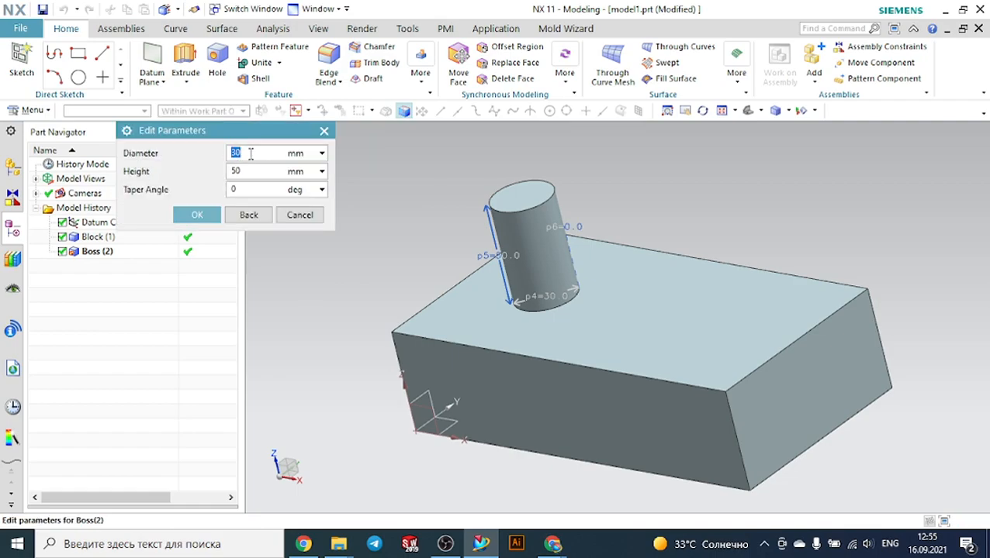
key(Tab)
key(shift+Tab)
text(20)
key(Return)
key(Tab)
text(4)
key(Tab)
click(197, 215)
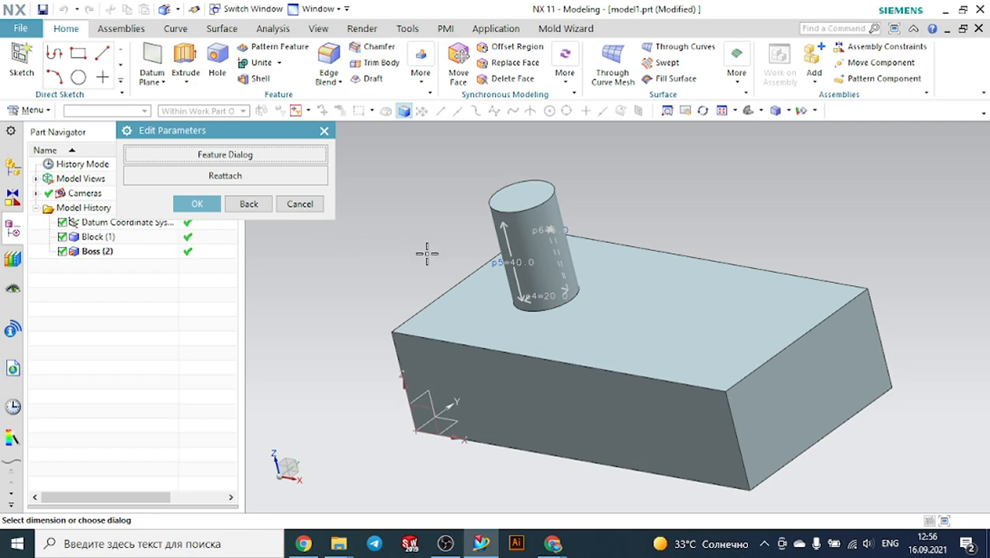
click(218, 208)
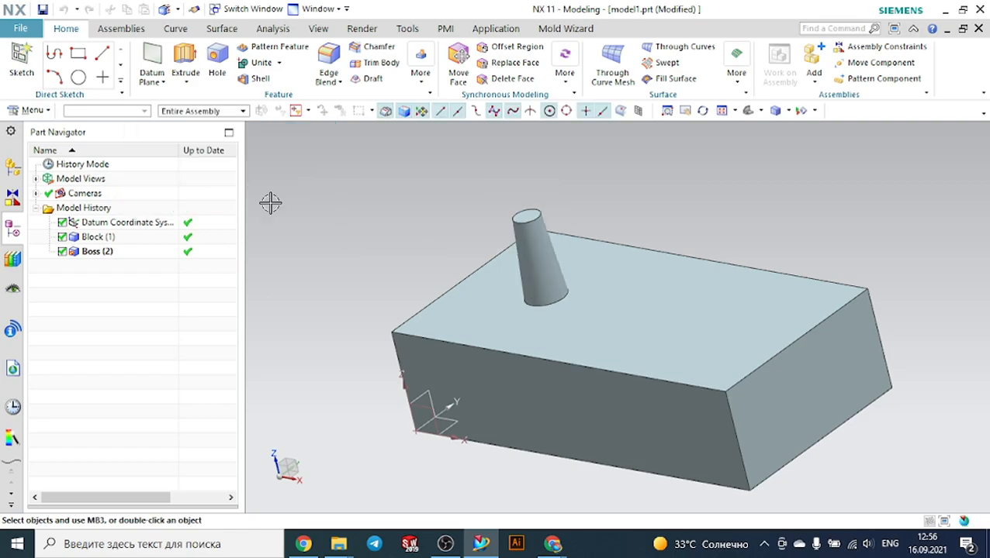
Edit the boss positioning, setting its distance from the block's front edge to 60 mm
middle_drag(371, 221, 645, 217)
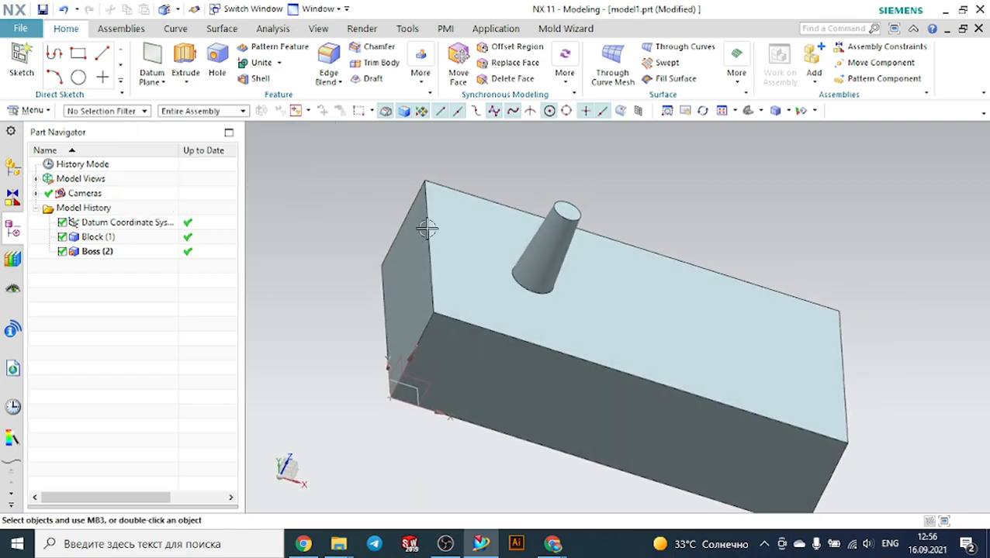
click(751, 111)
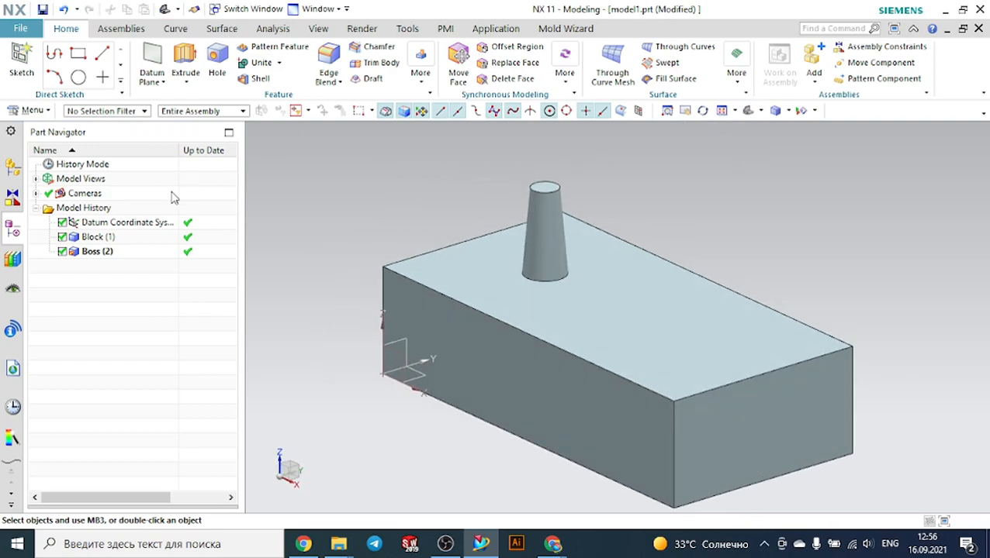
click(107, 257)
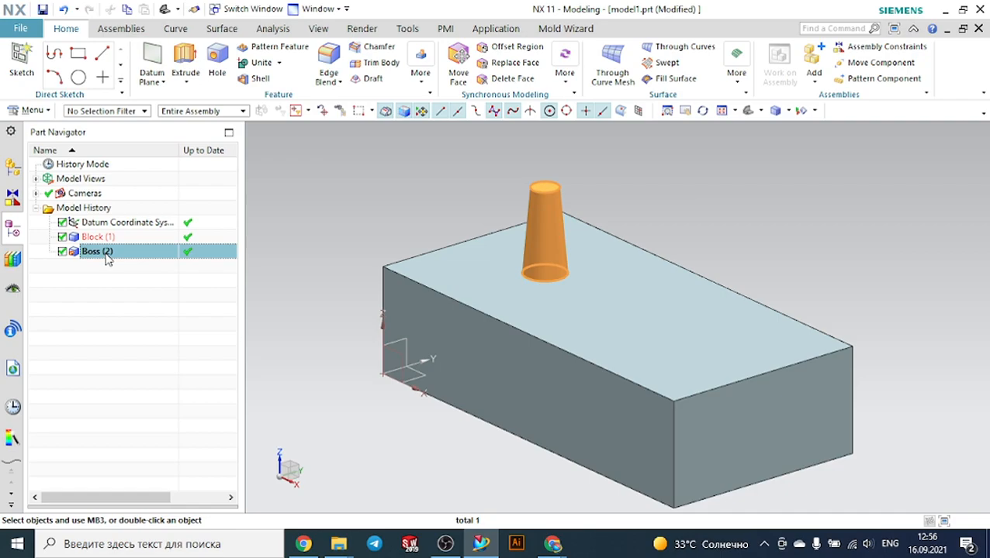
right_click(108, 259)
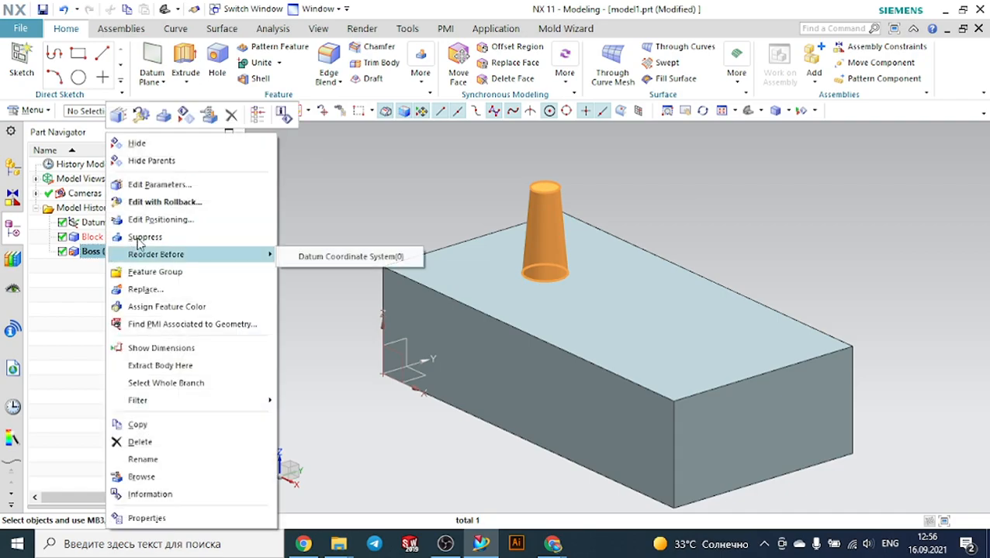
click(161, 220)
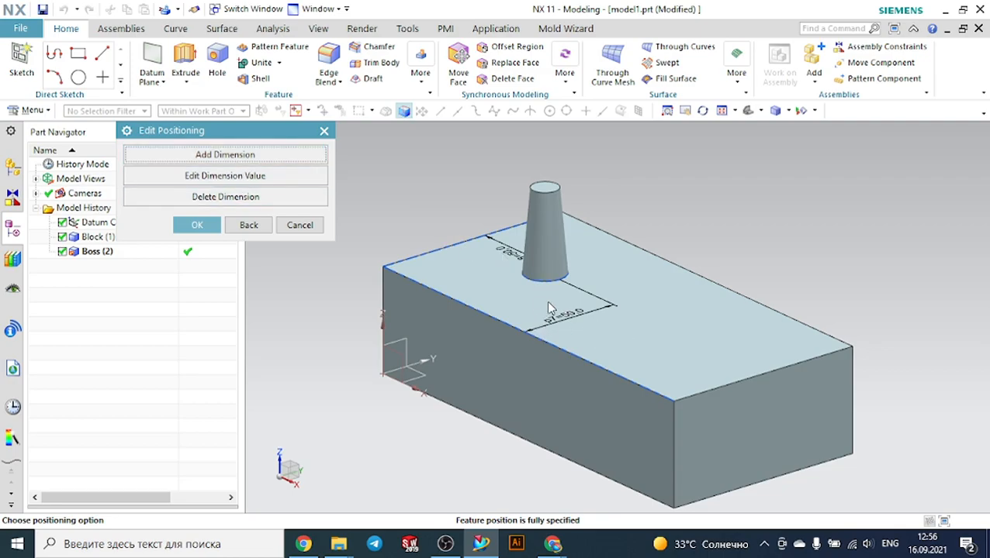
click(280, 184)
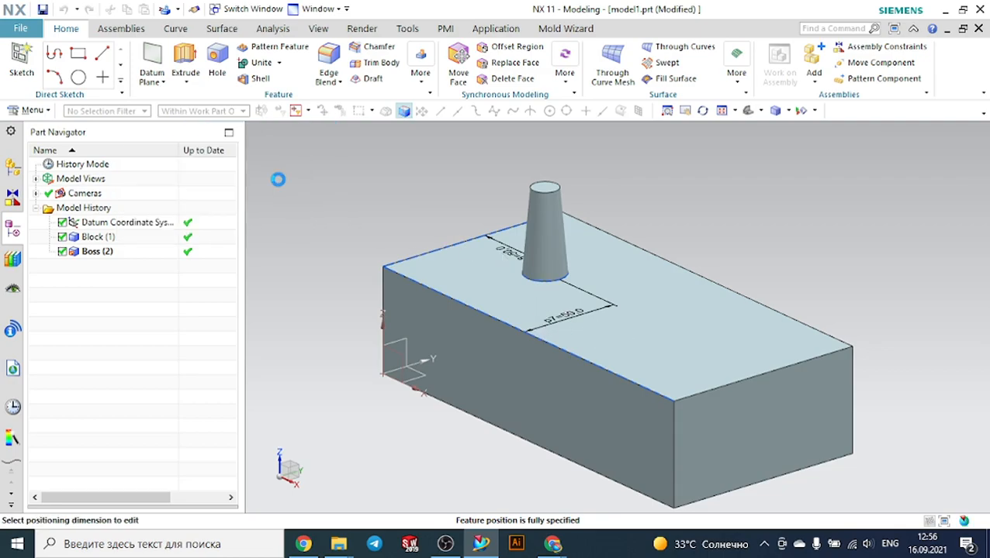
click(589, 317)
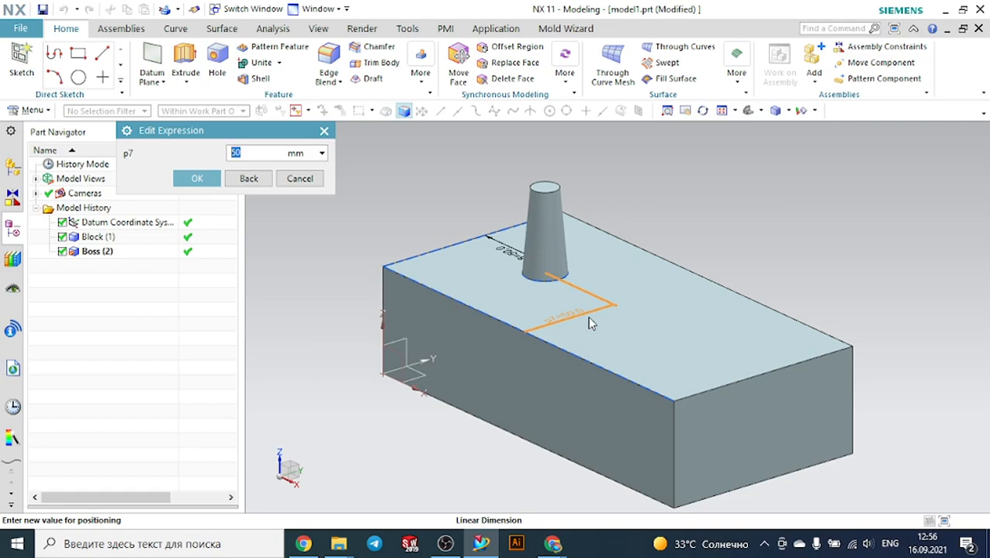
text(60)
key(Return)
click(197, 179)
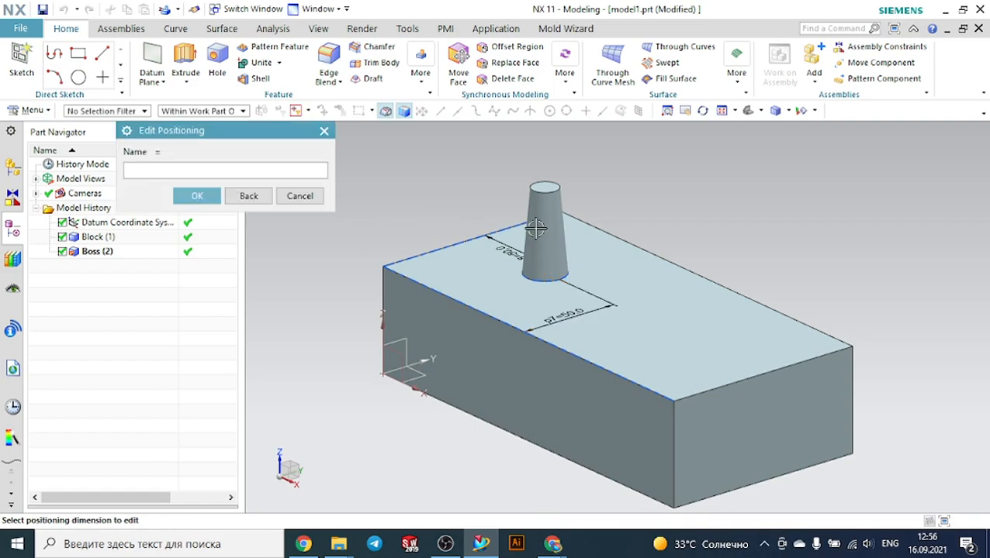
Change the boss's positioning distance from the block's left edge and accept the positioning
click(511, 242)
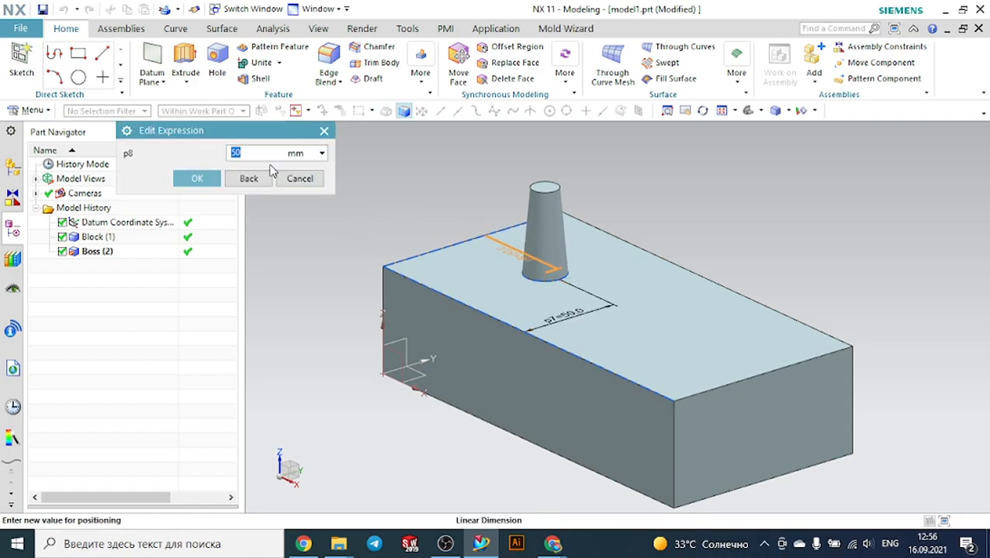
text(100)
click(195, 178)
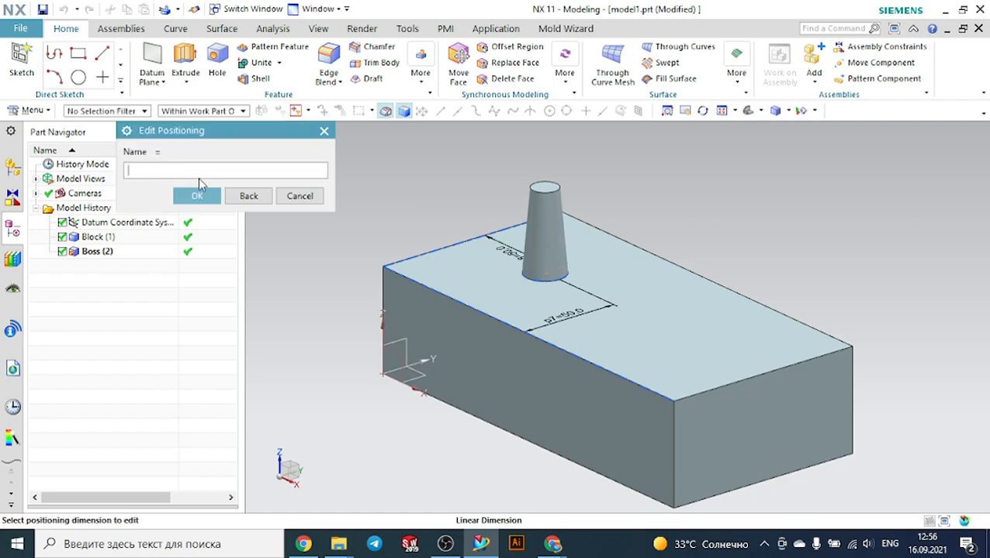
click(210, 198)
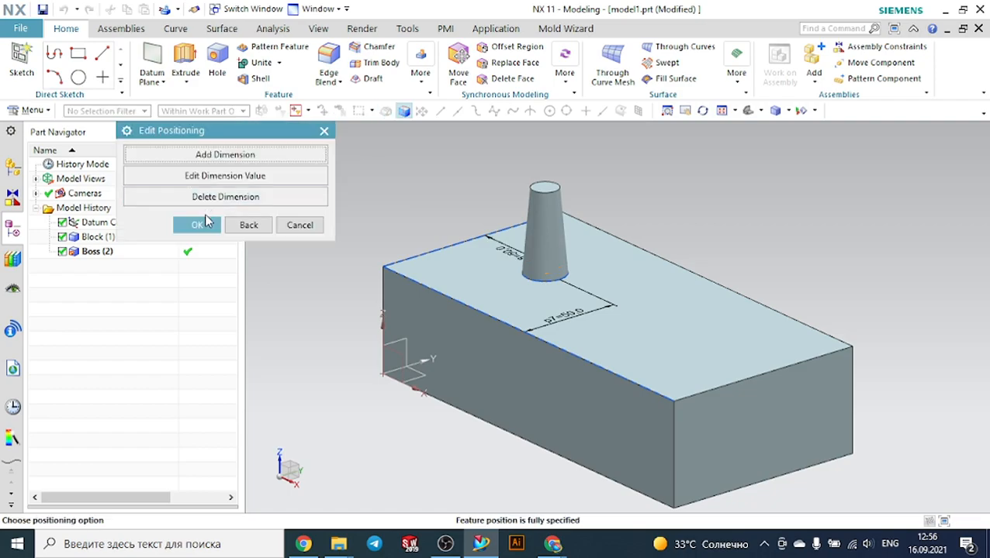
click(199, 224)
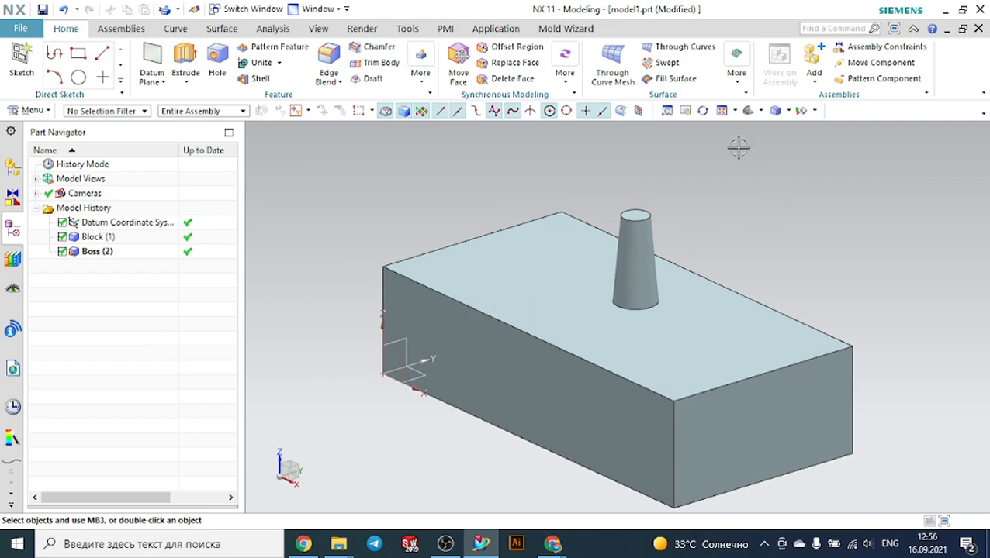
Delete the boss feature from the model history
middle_drag(817, 223, 834, 253)
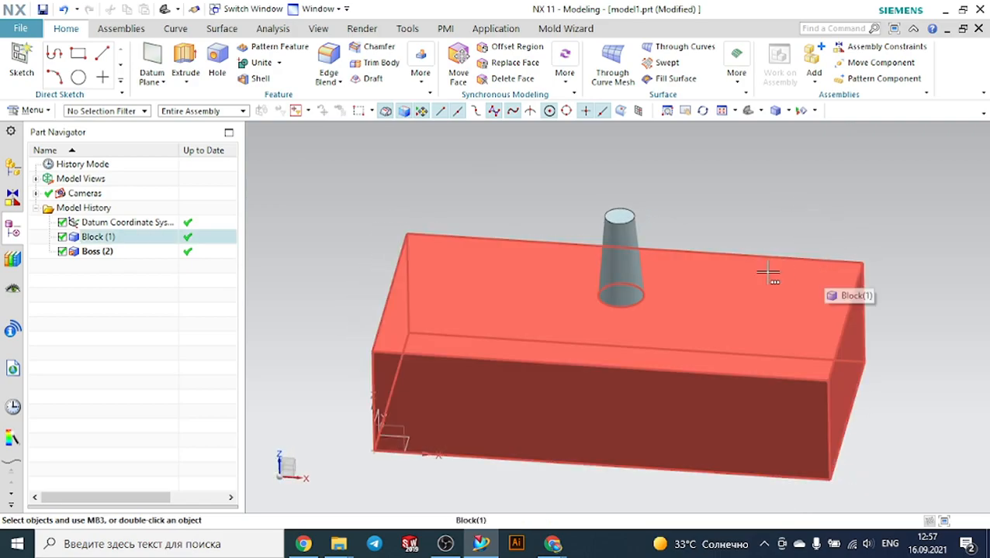
click(103, 256)
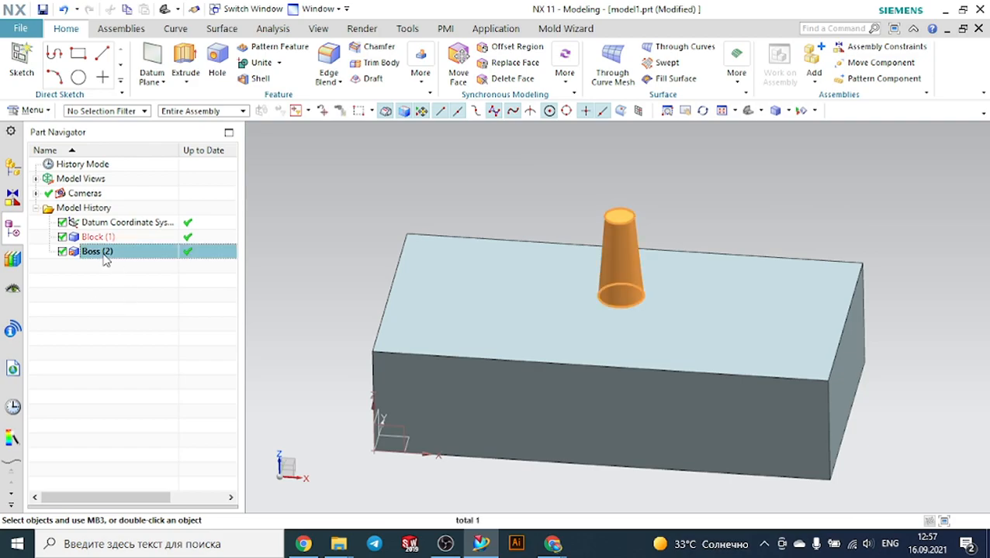
right_click(105, 259)
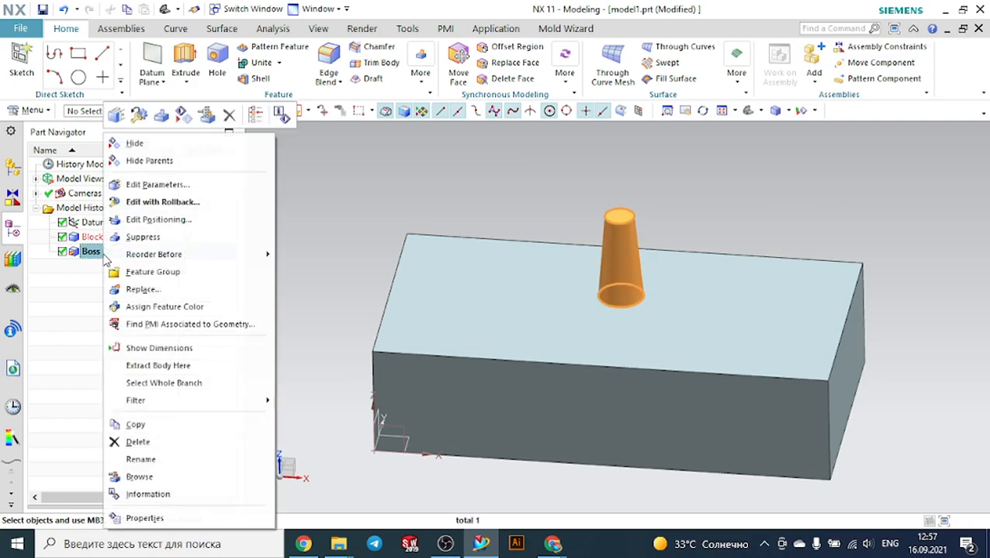
click(138, 442)
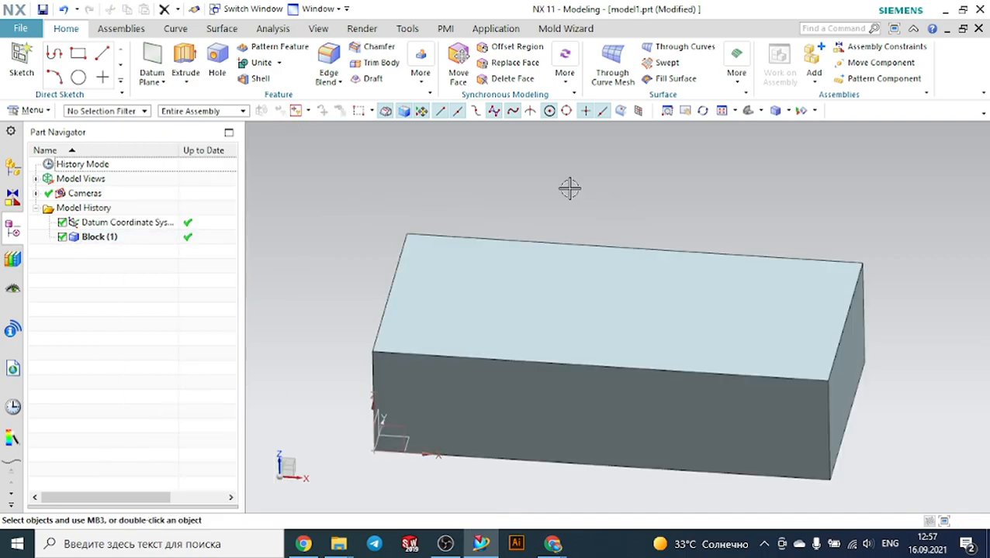
Create a cylindrical pocket on the block's top face with a 20 mm diameter and 1 mm depth
click(420, 70)
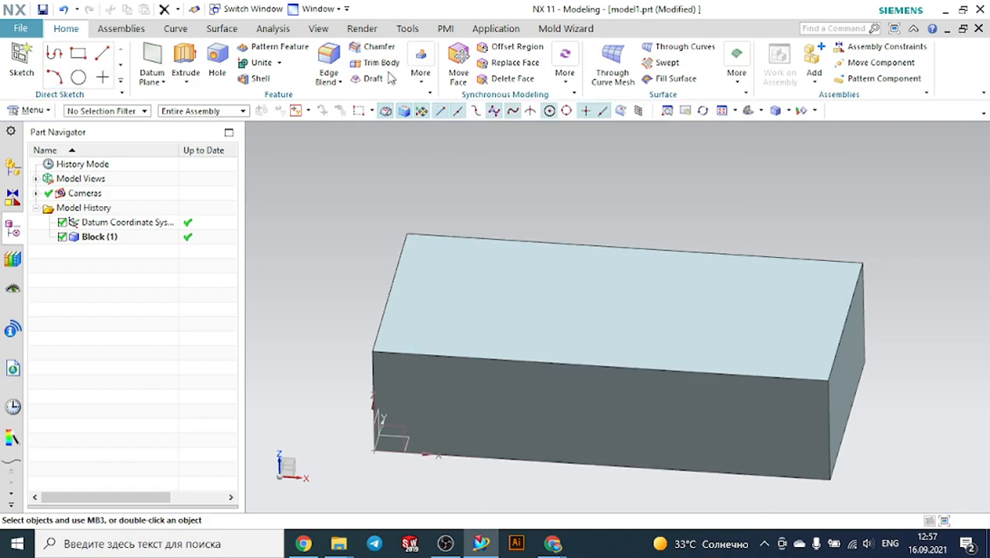
click(427, 85)
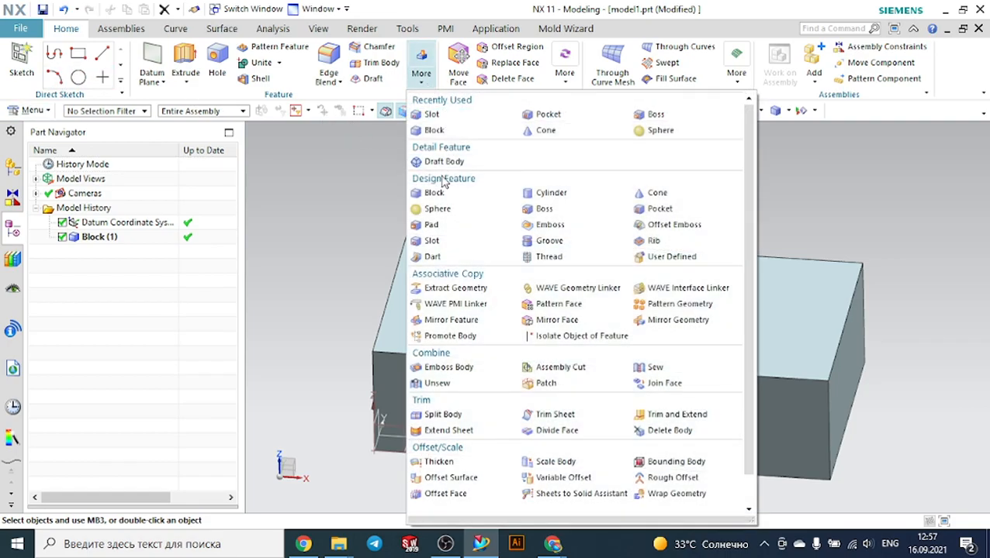
click(33, 111)
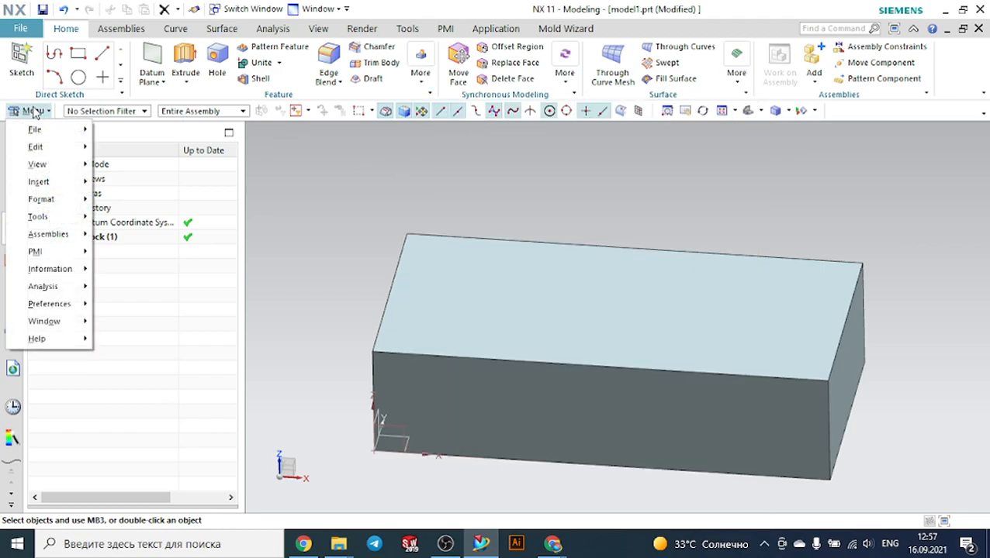
mouse_move(62, 183)
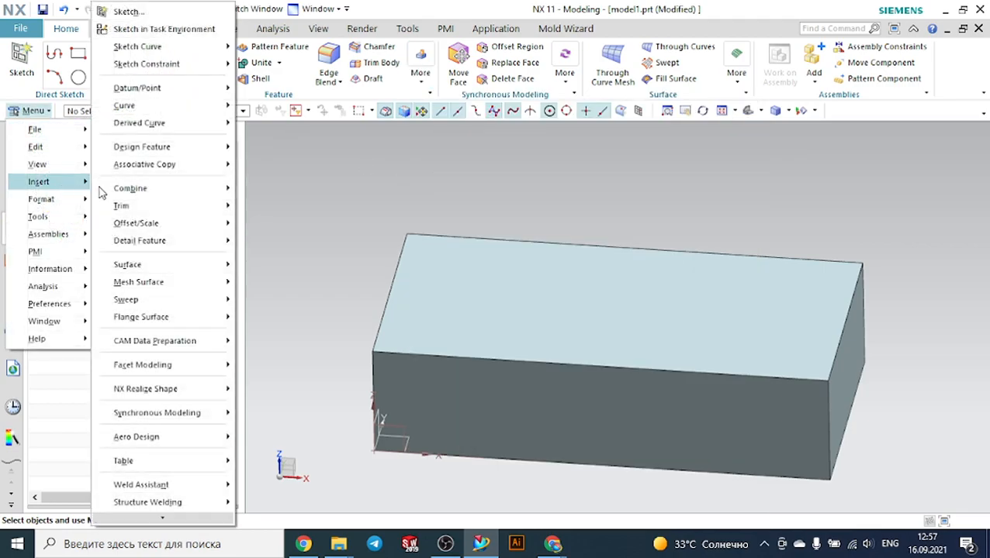
mouse_move(186, 166)
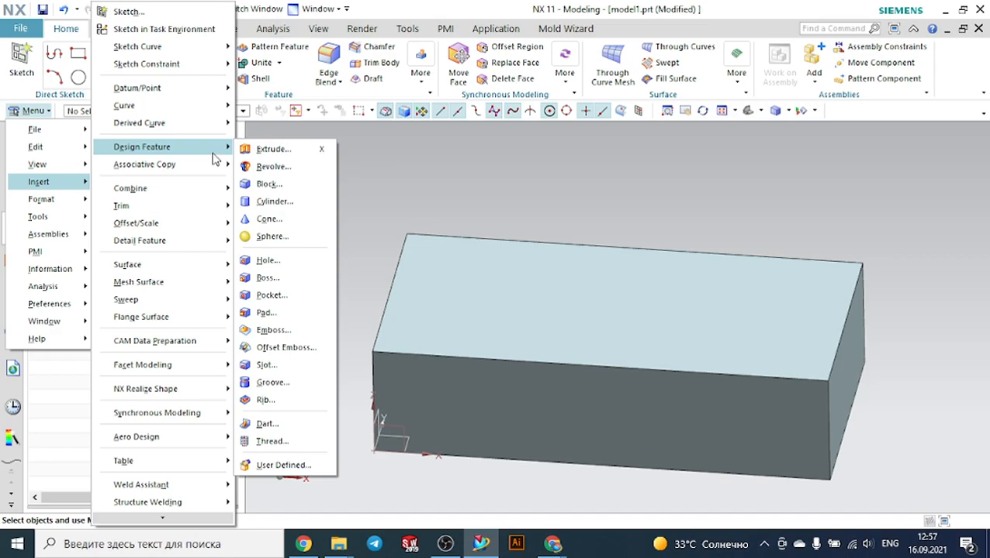
click(267, 298)
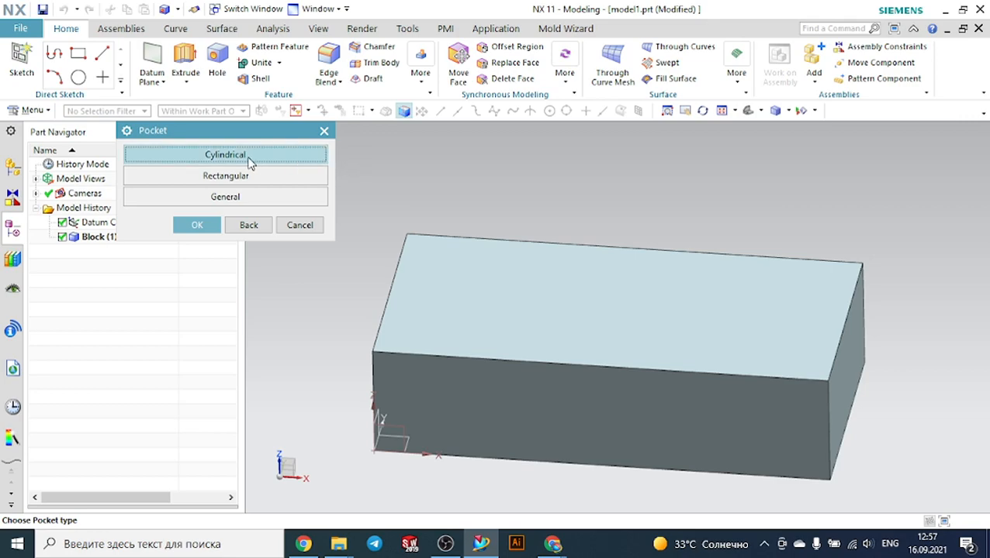
click(220, 155)
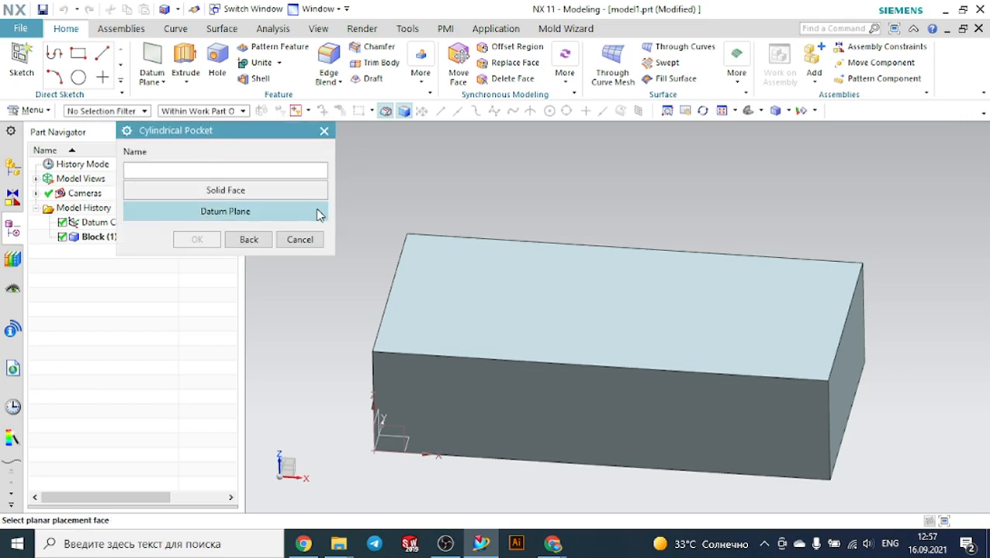
click(500, 284)
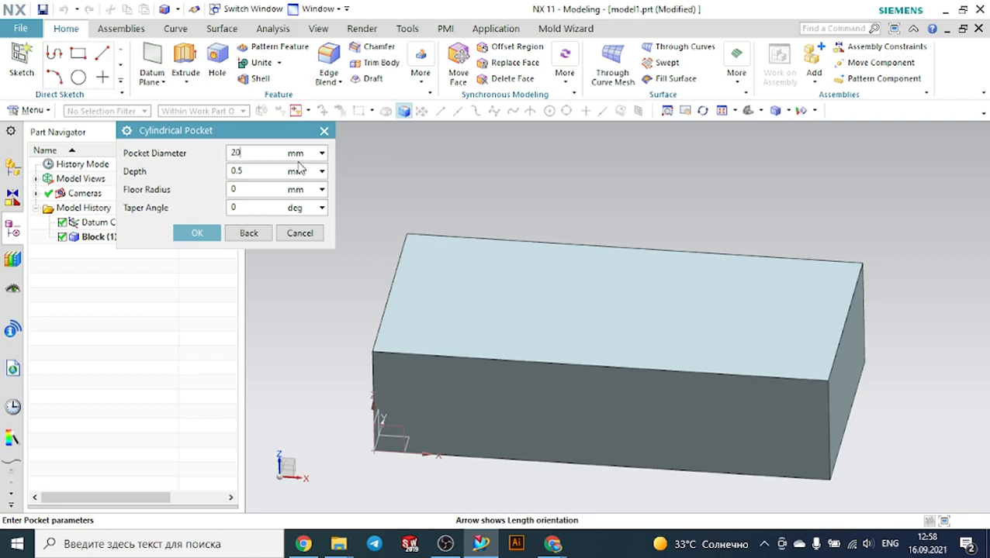
double_click(265, 171)
text(10)
click(203, 234)
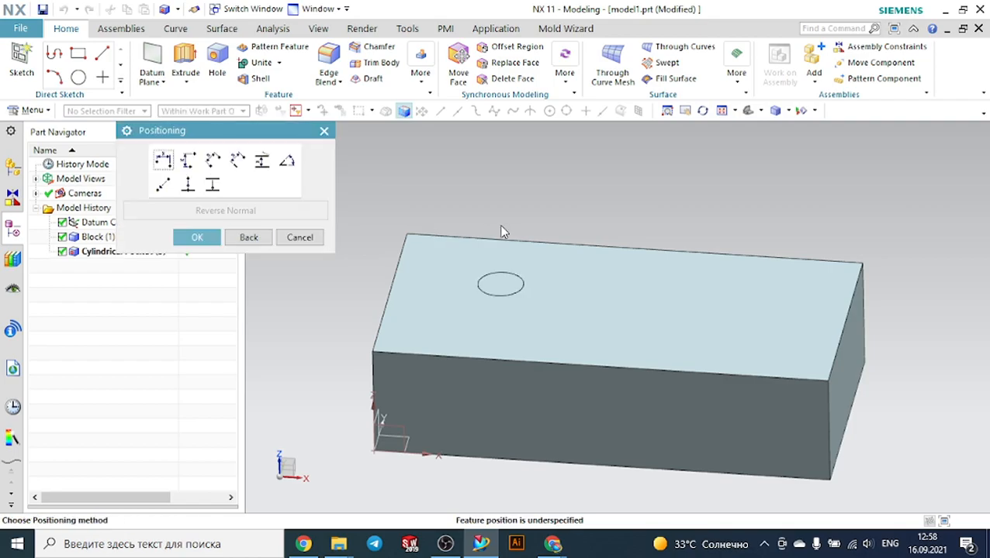
Try a horizontal positioning reference on the block's left edge, then accept the pocket without positioning
scroll(518, 279, up, 3)
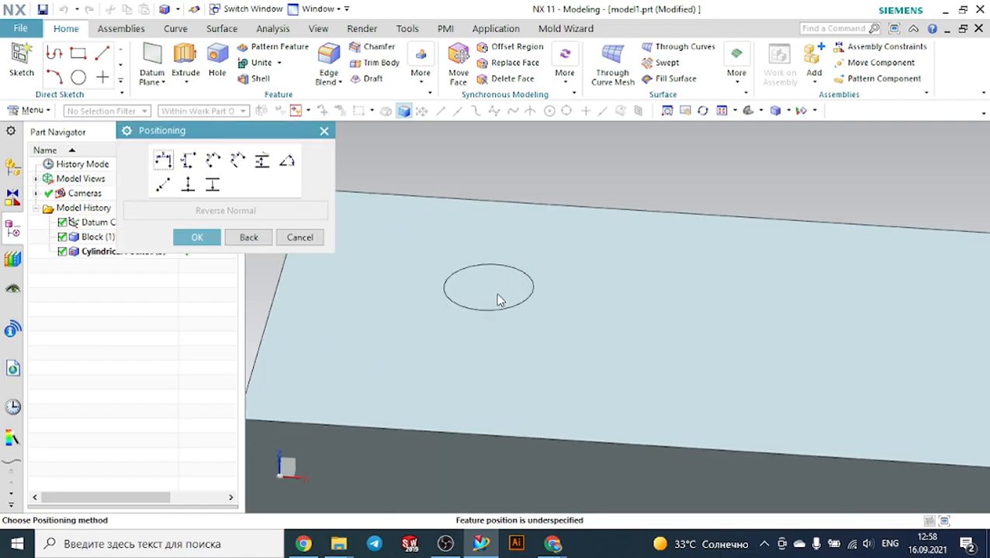
scroll(508, 288, down, 2)
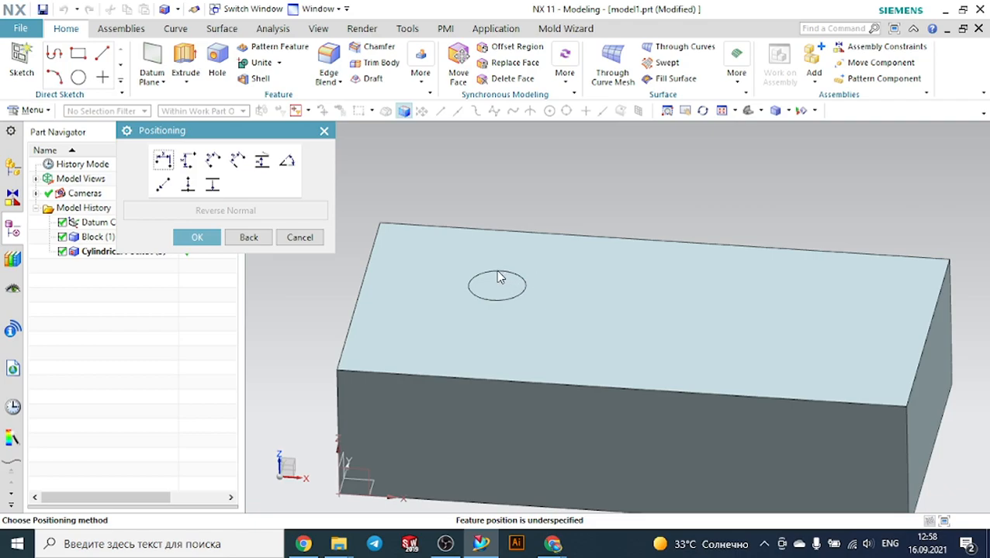
click(162, 160)
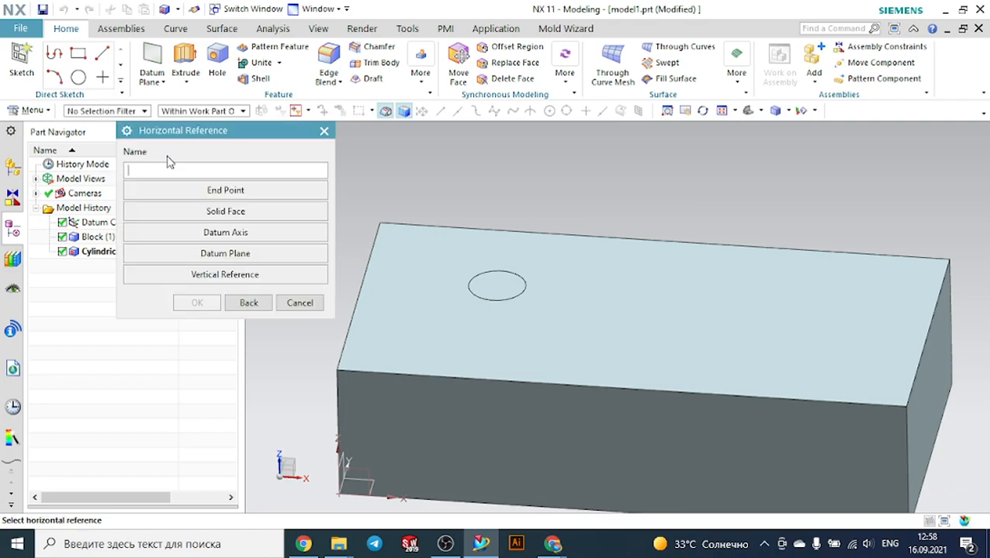
click(362, 280)
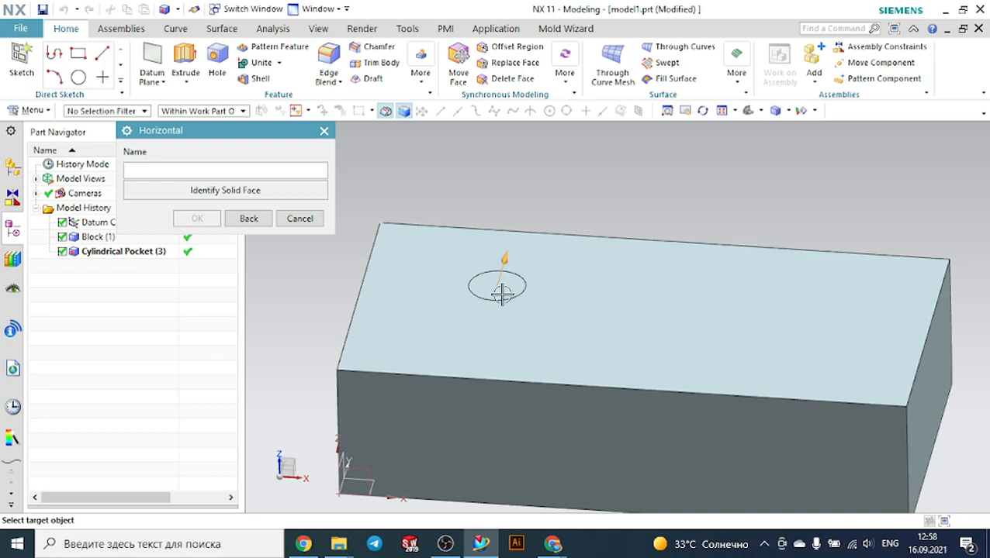
click(267, 220)
click(214, 239)
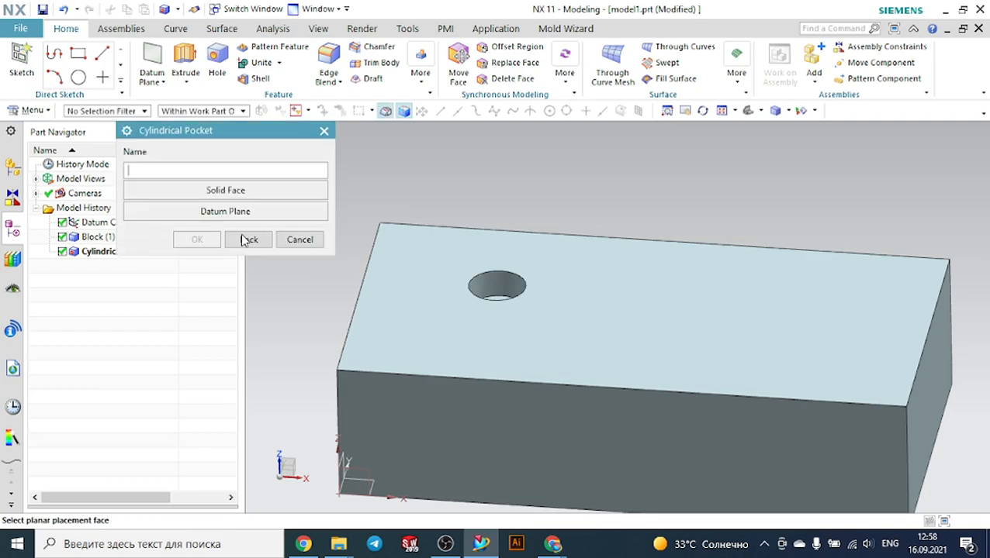
middle_drag(605, 178, 596, 199)
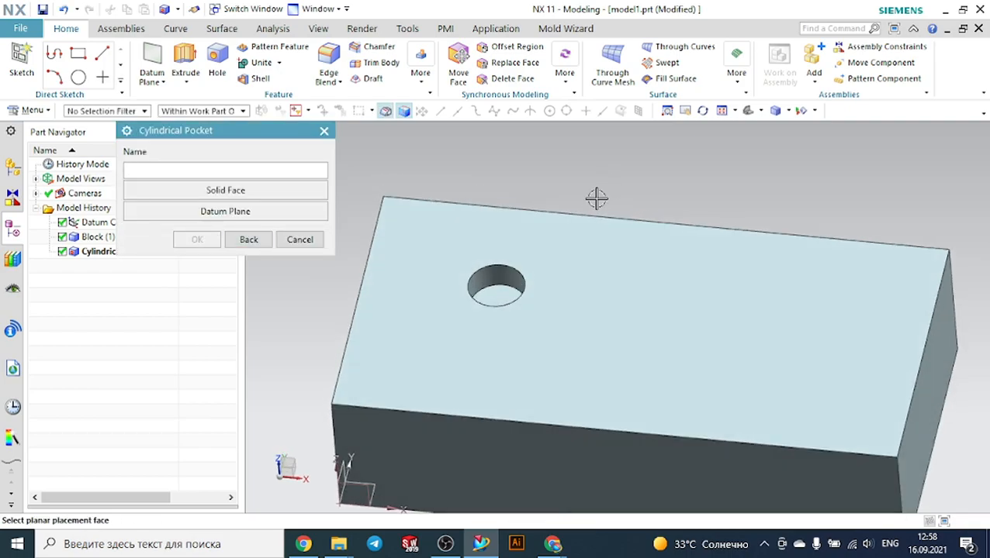
click(318, 243)
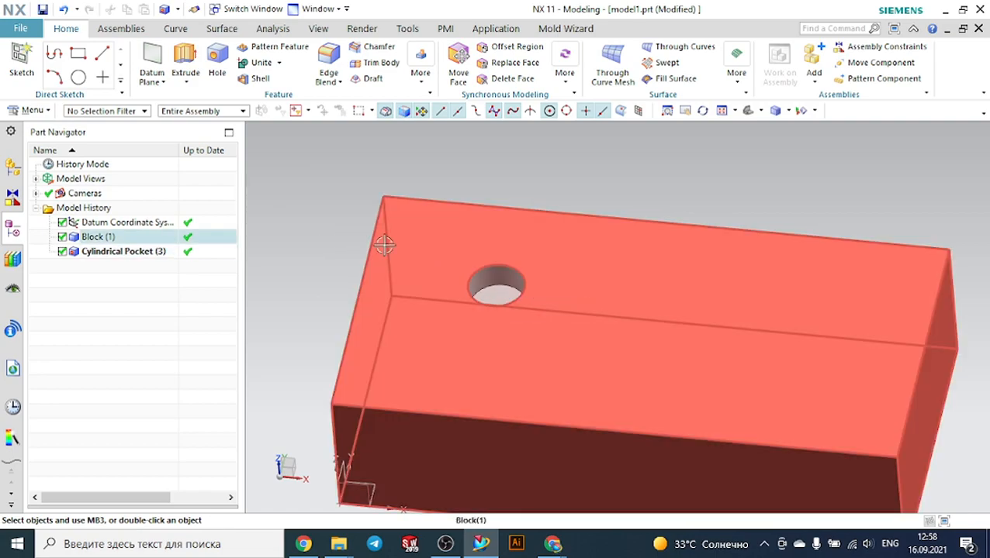
Try to edit the pocket's positioning with a horizontal dimension from the block's front edge to the pocket's arc center
middle_drag(384, 245, 315, 246)
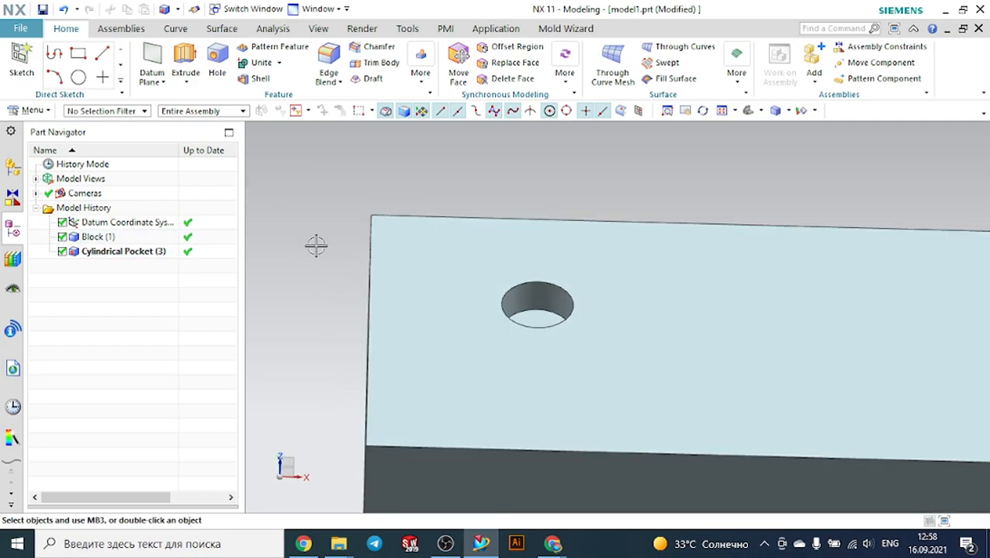
click(122, 252)
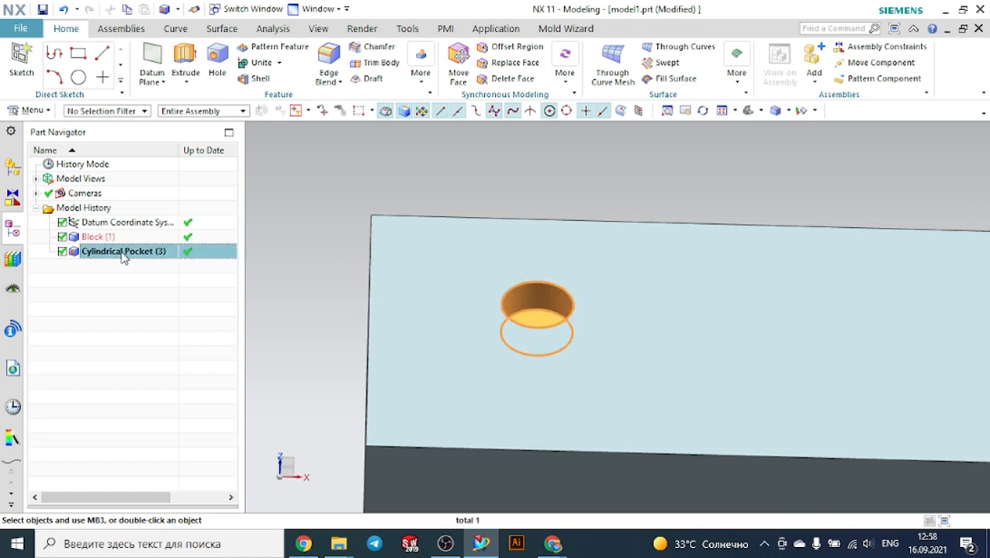
right_click(122, 256)
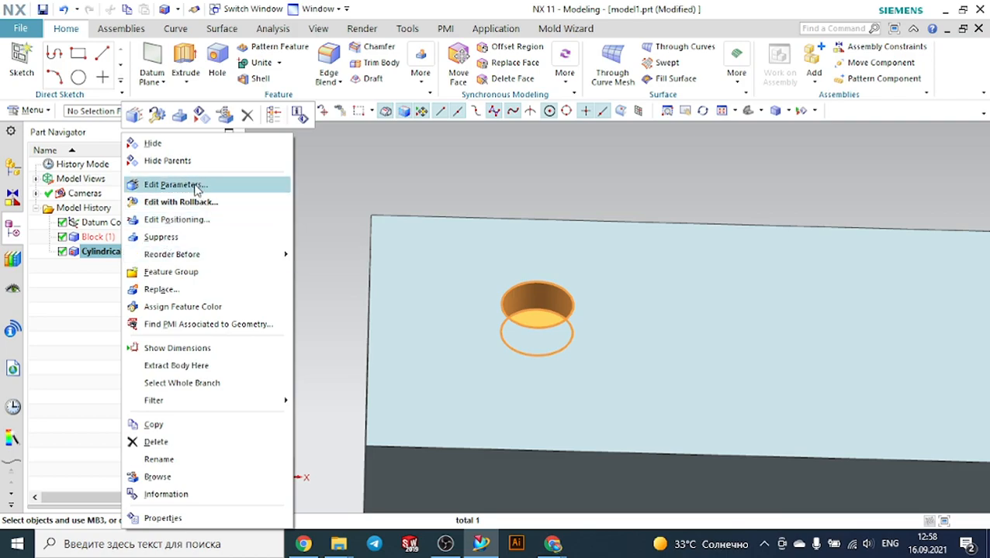
click(200, 219)
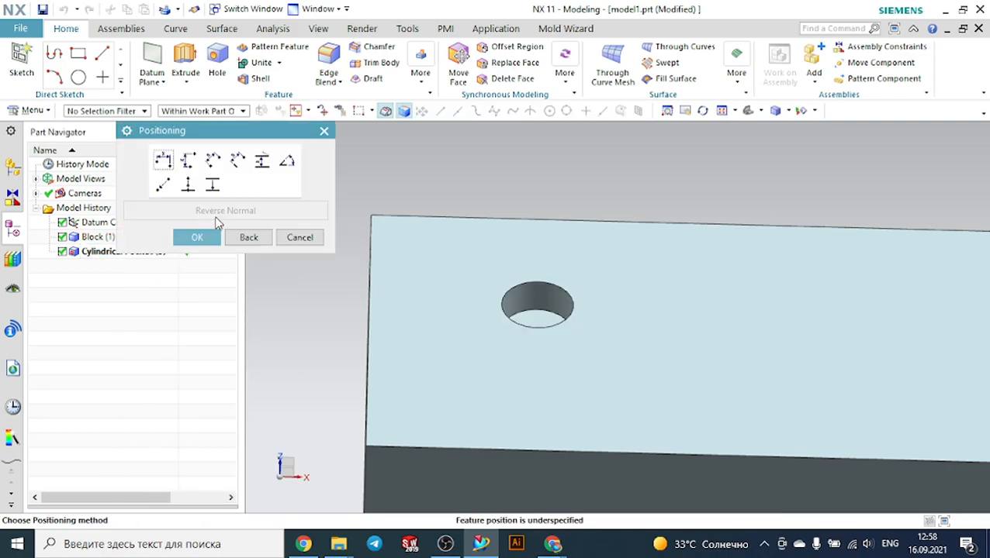
click(163, 161)
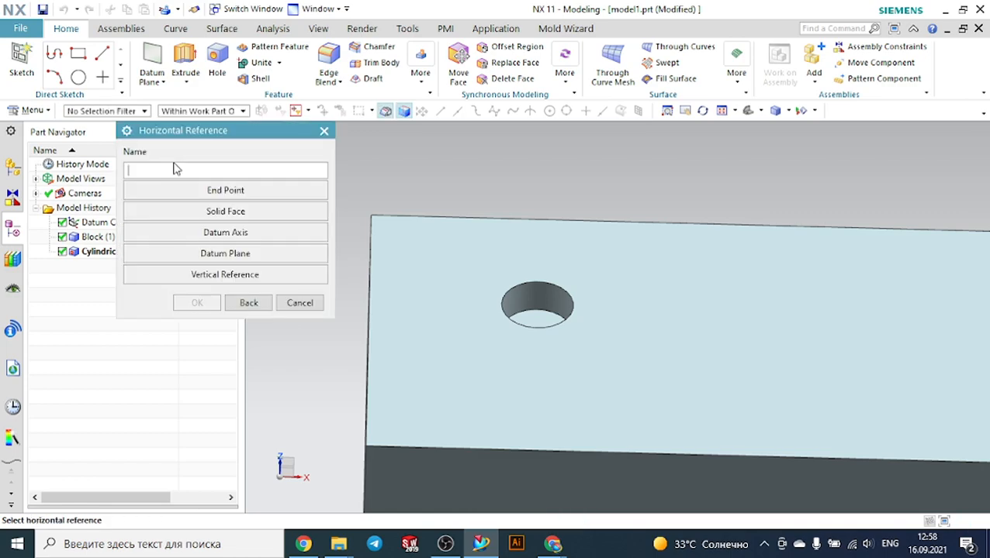
click(367, 314)
click(495, 289)
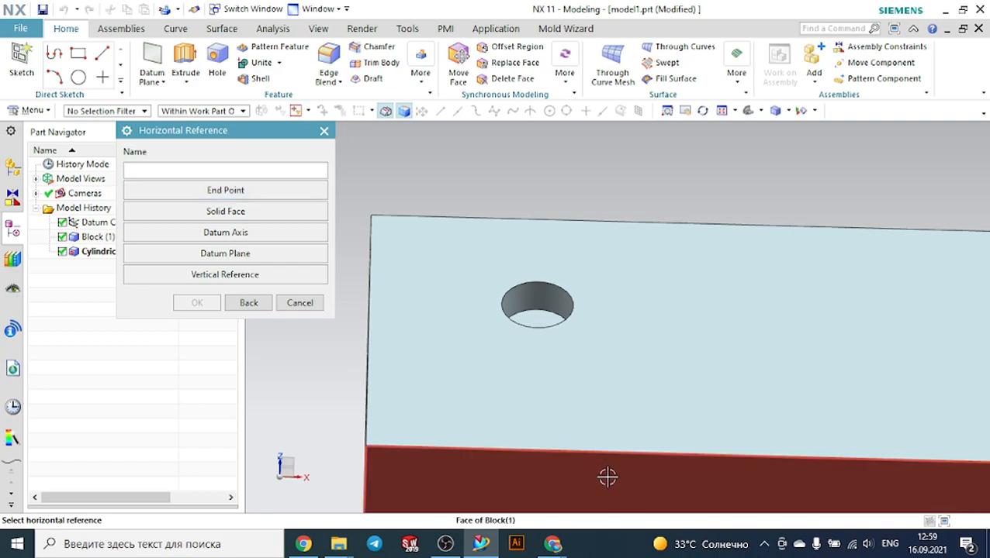
click(590, 453)
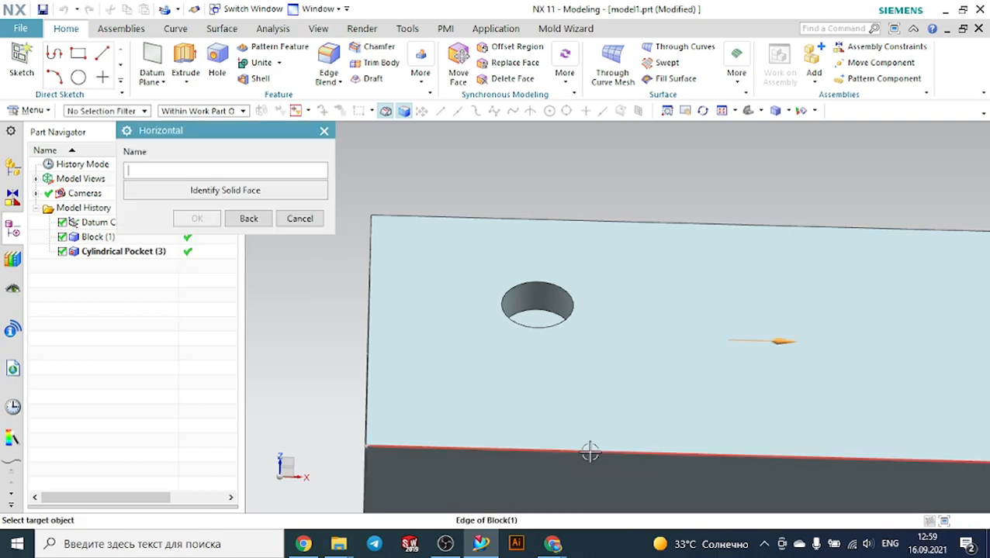
click(538, 326)
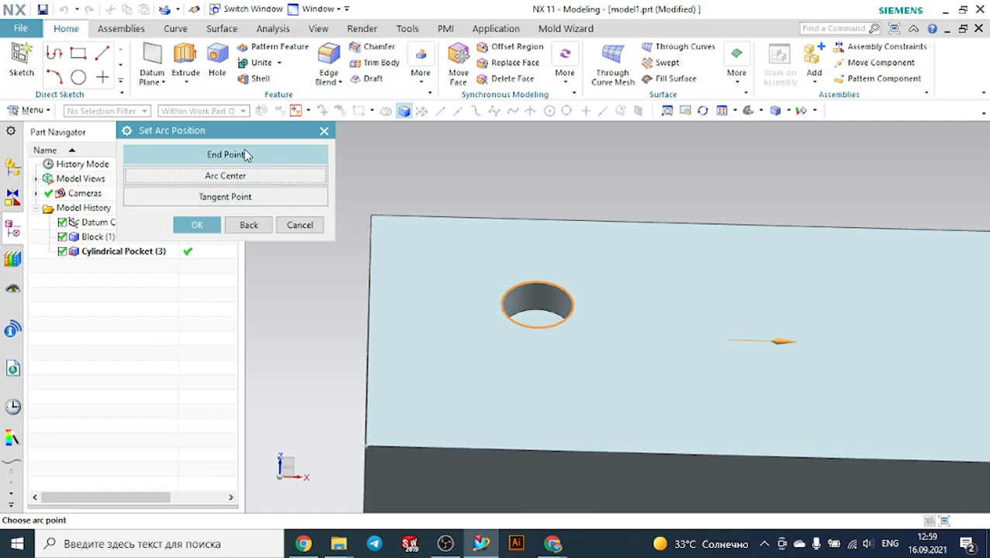
click(247, 176)
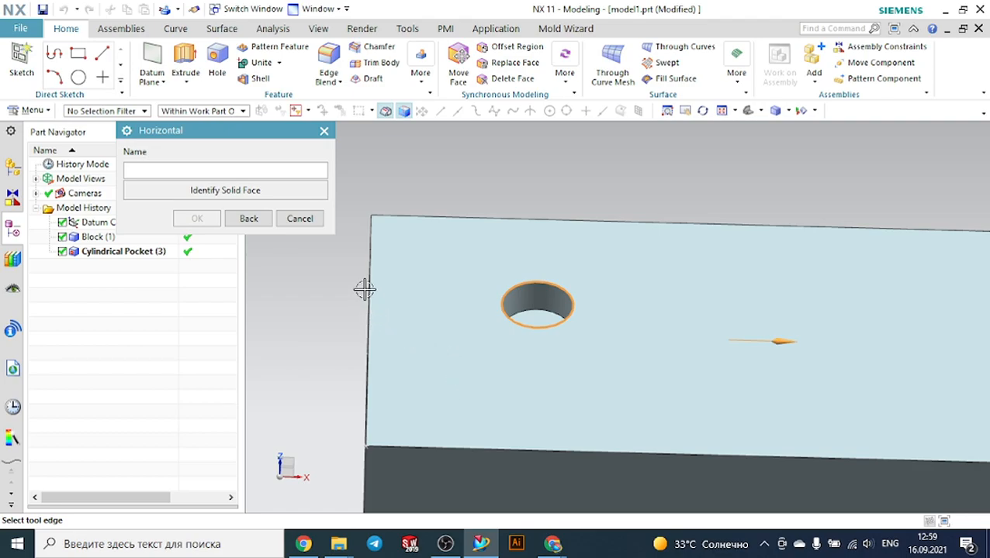
click(300, 219)
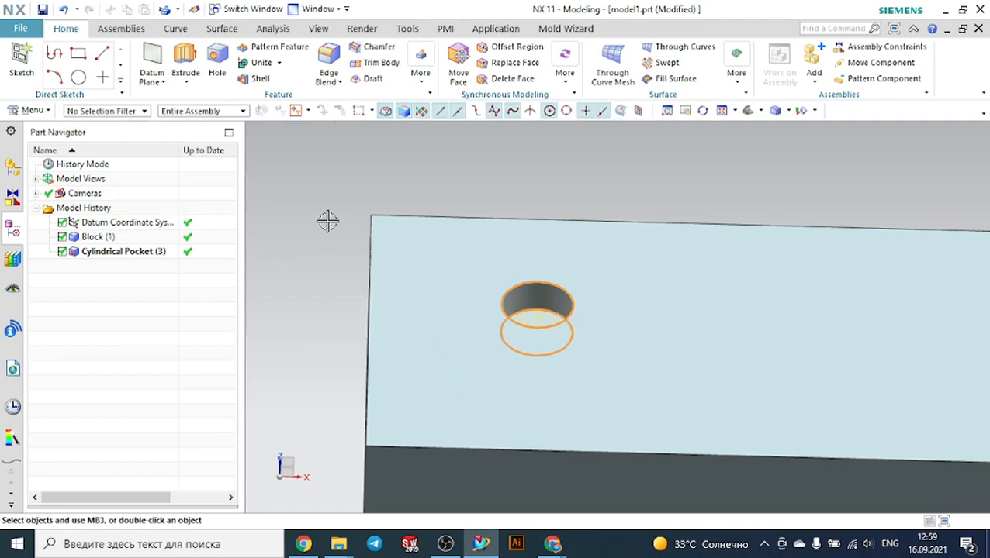
scroll(327, 221, down, 1)
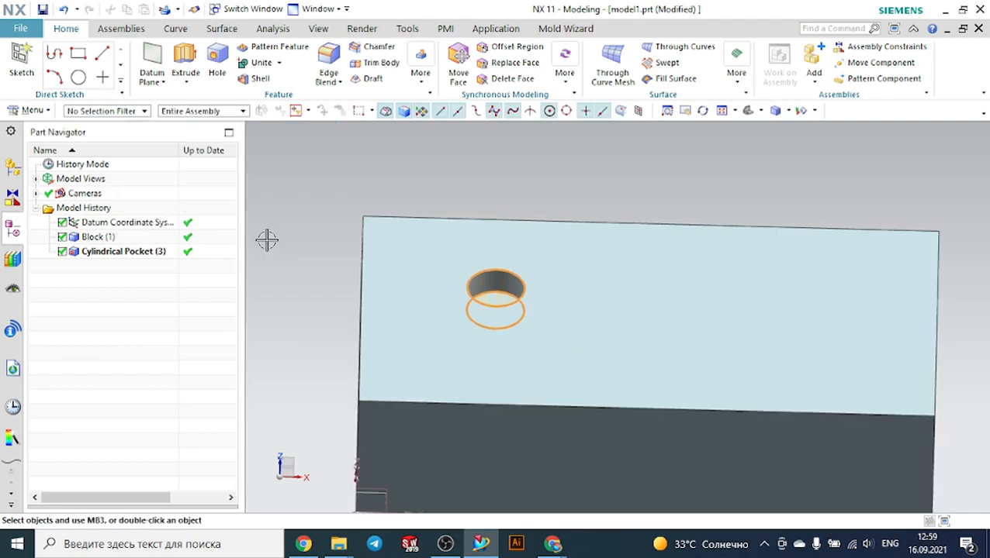
right_click(155, 254)
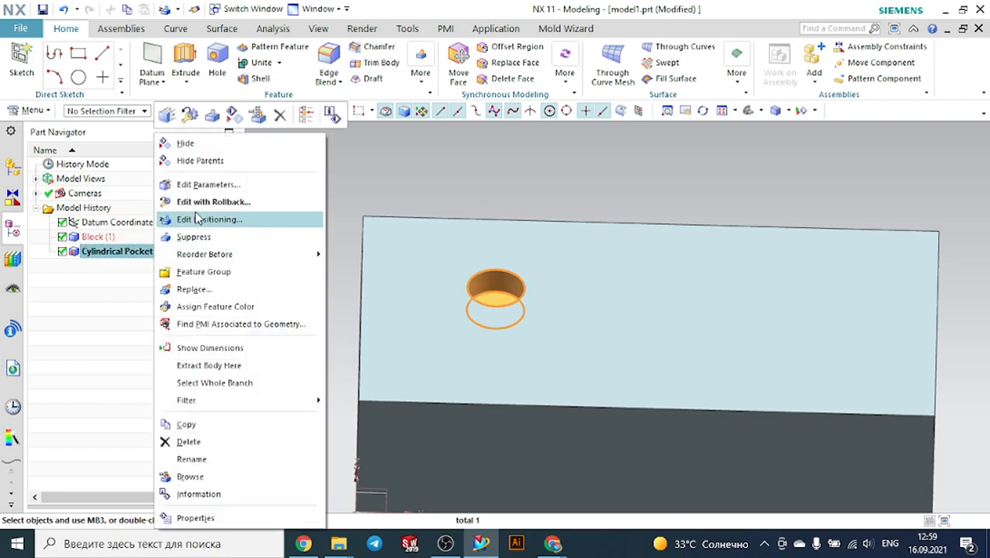
click(224, 219)
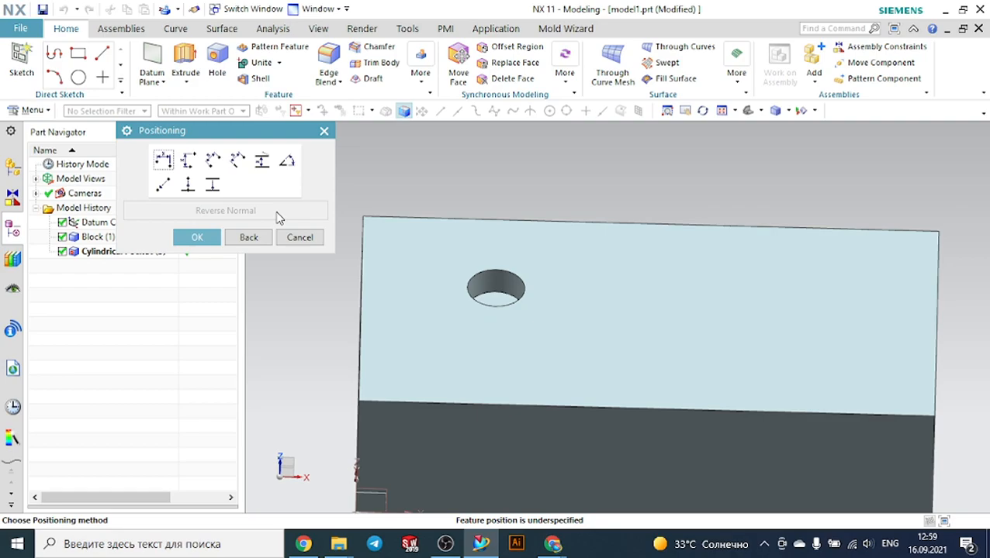
drag(275, 139, 223, 139)
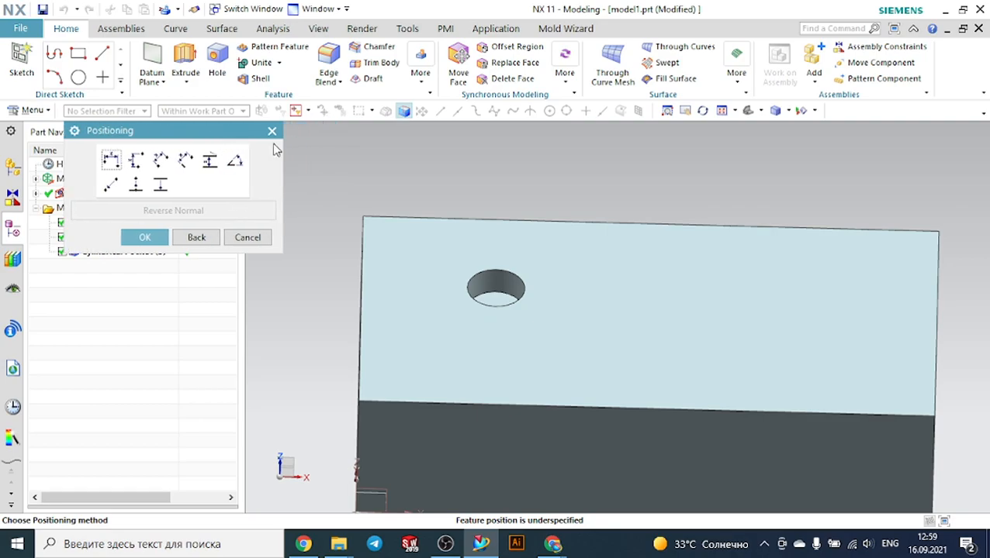
key(Escape)
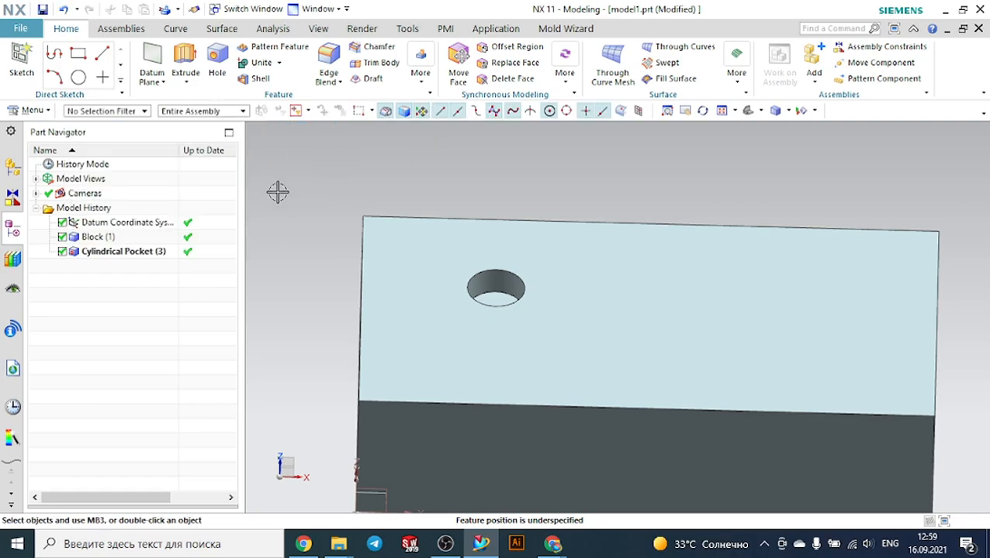
Try to position the cylindrical pocket with a vertical dimension from the block's left edge to the pocket's arc, then cancel
right_click(159, 251)
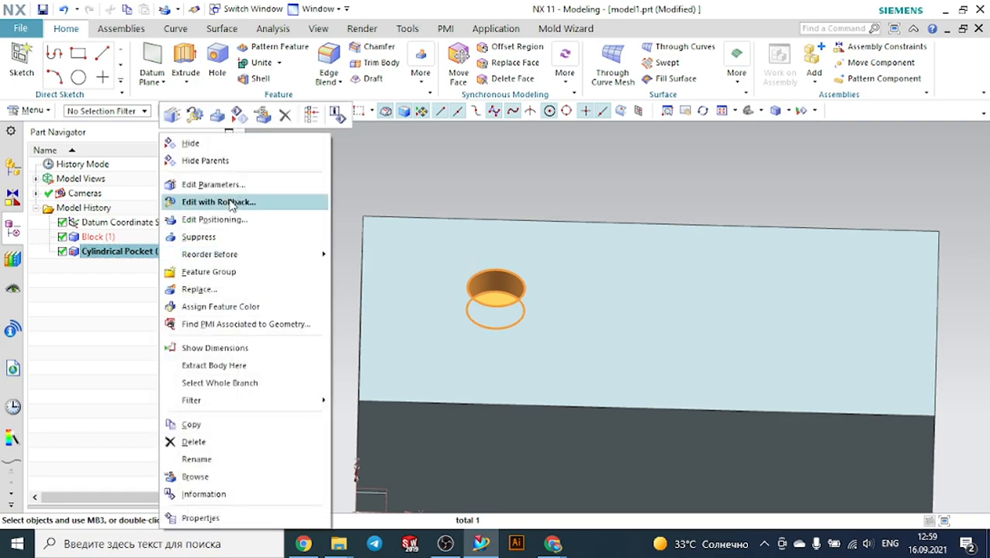
click(230, 221)
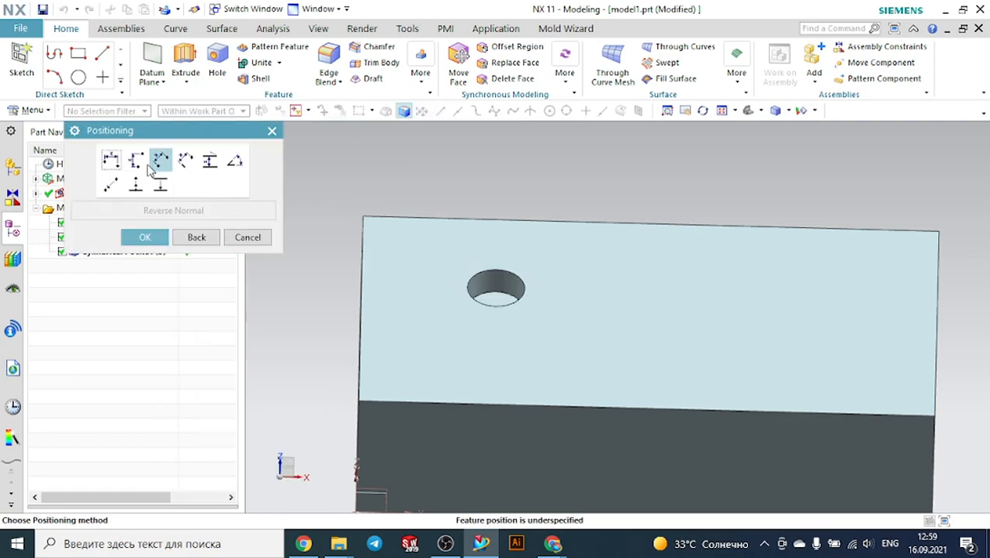
click(136, 161)
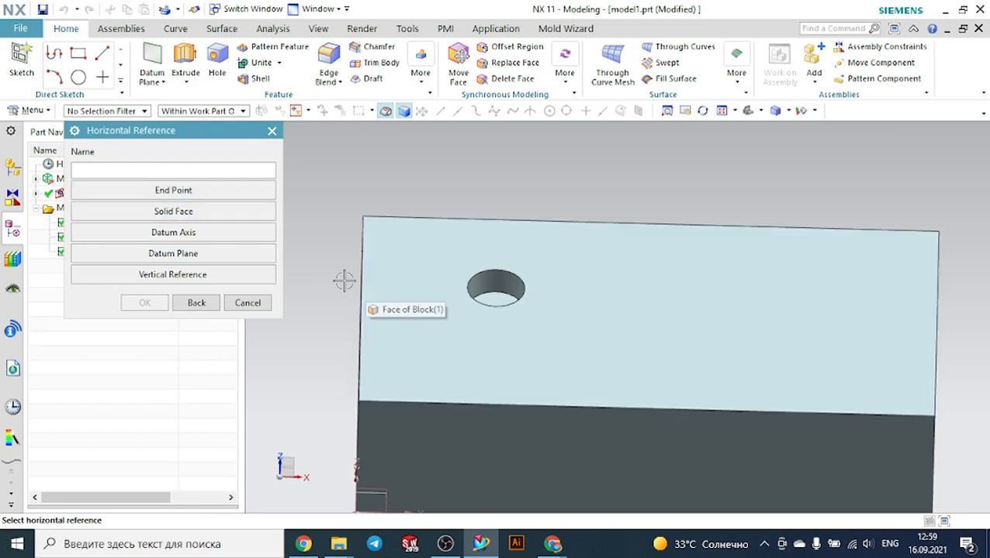
click(359, 299)
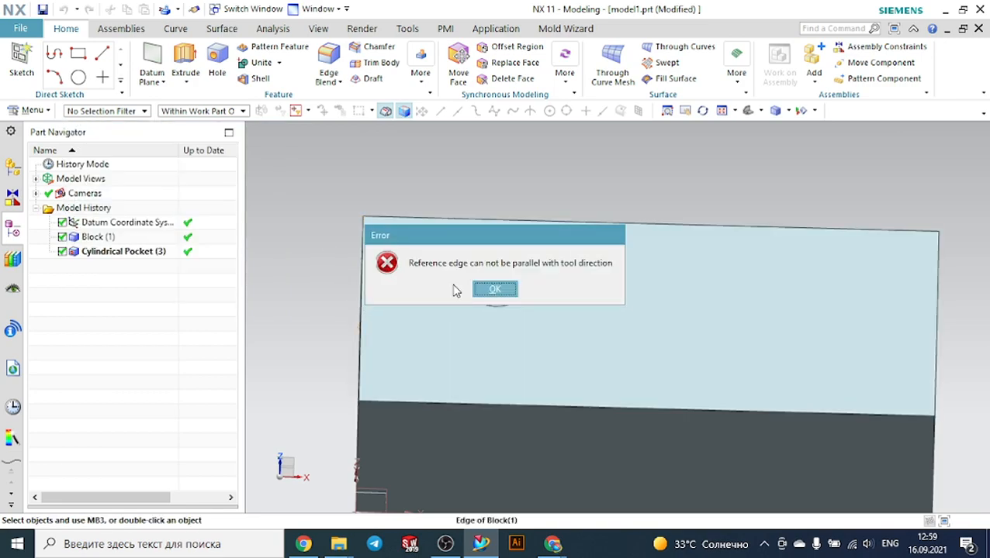
click(484, 289)
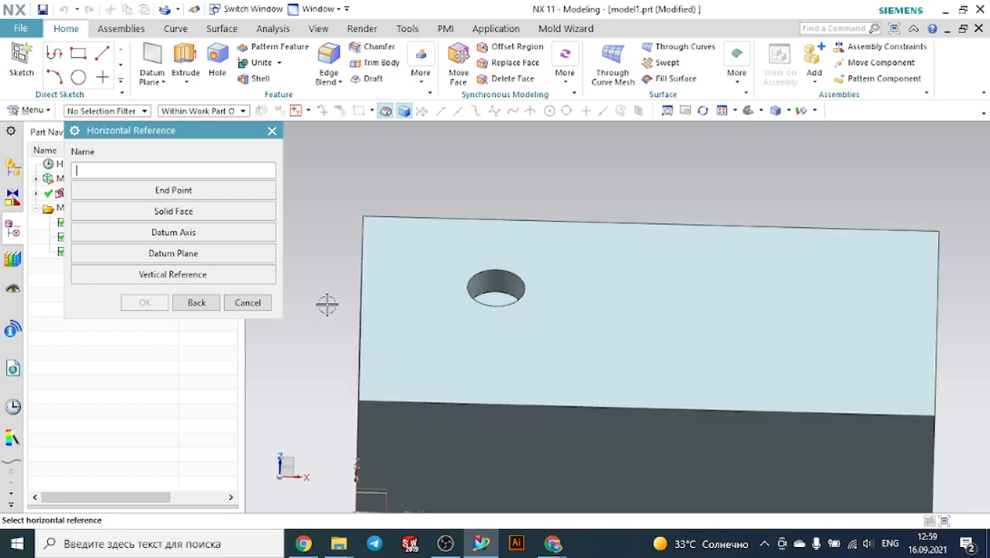
middle_drag(327, 305, 342, 307)
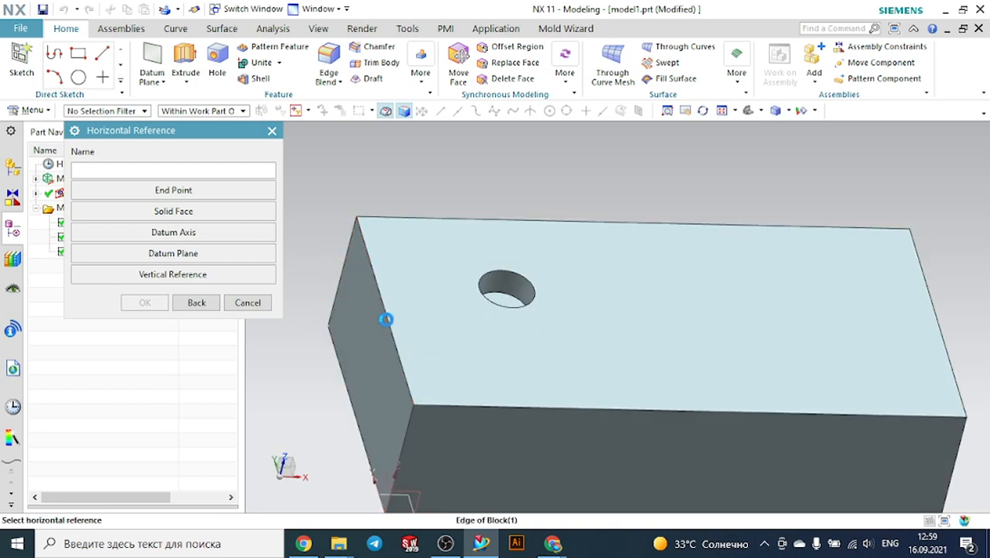
click(387, 320)
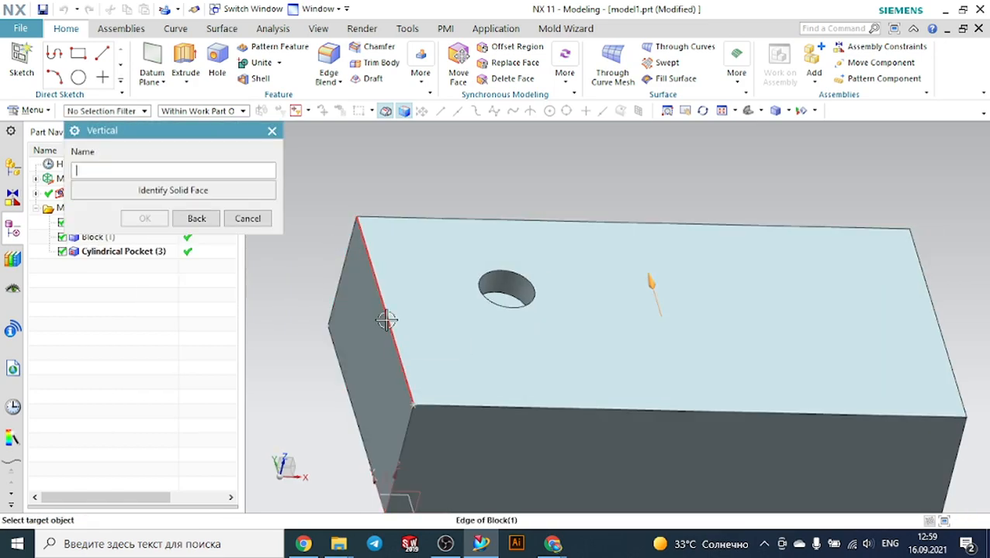
click(512, 299)
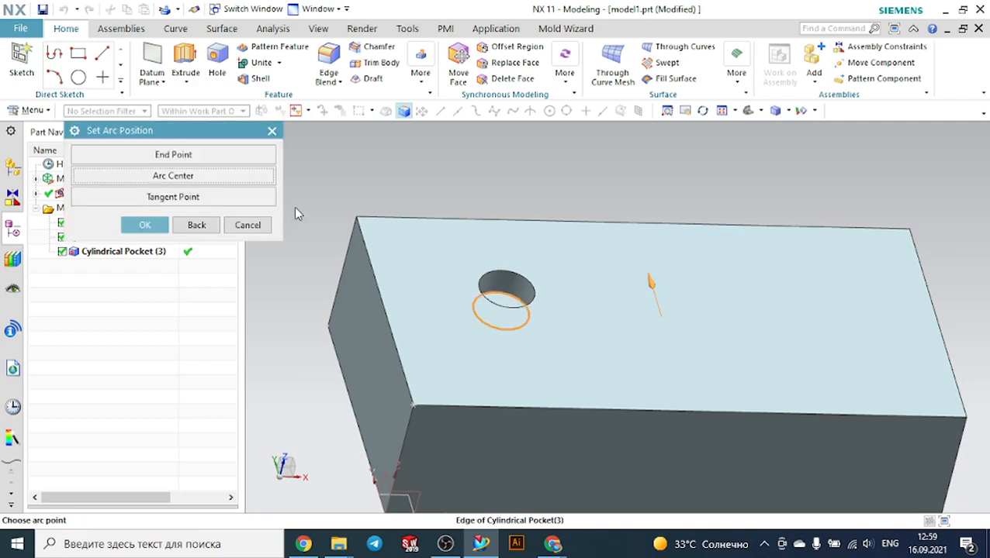
click(261, 178)
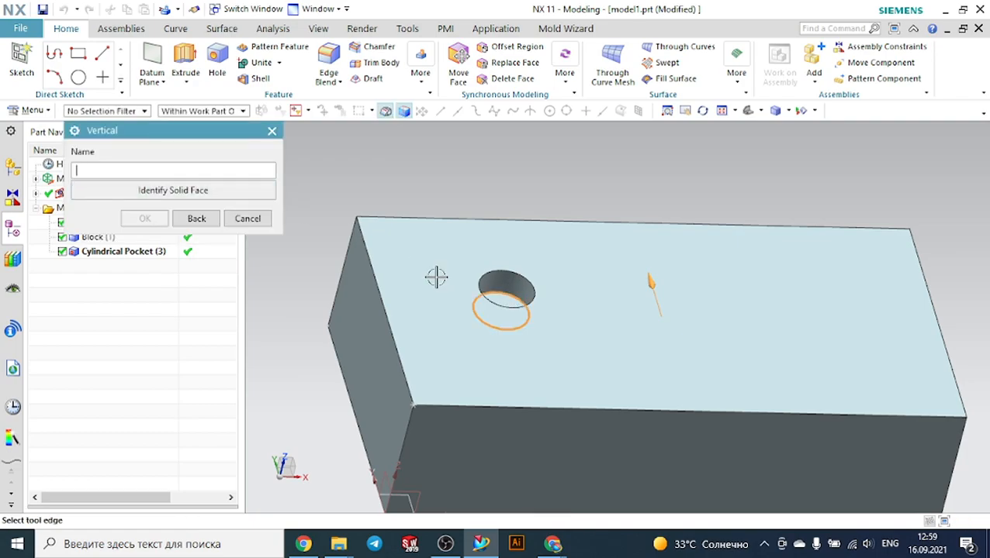
click(200, 218)
click(441, 262)
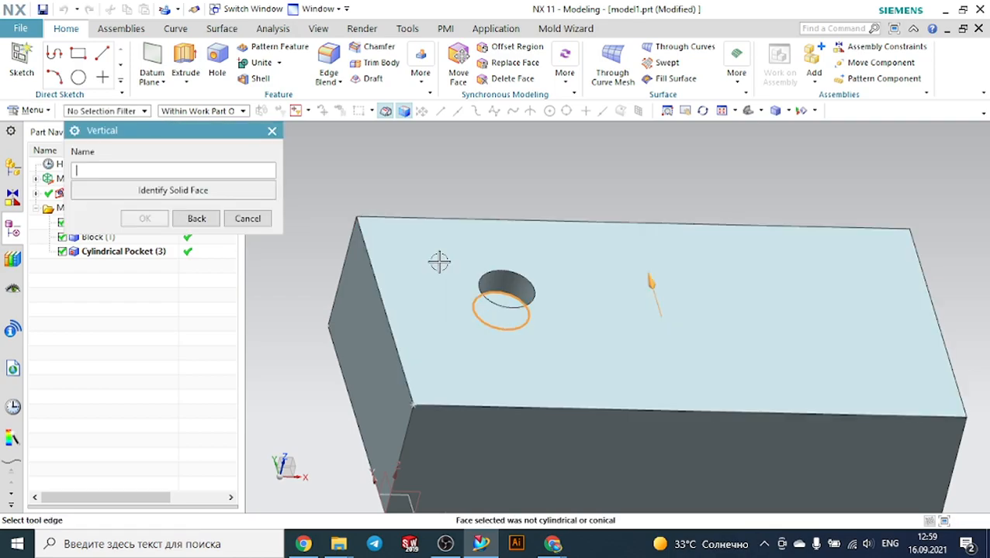
click(216, 220)
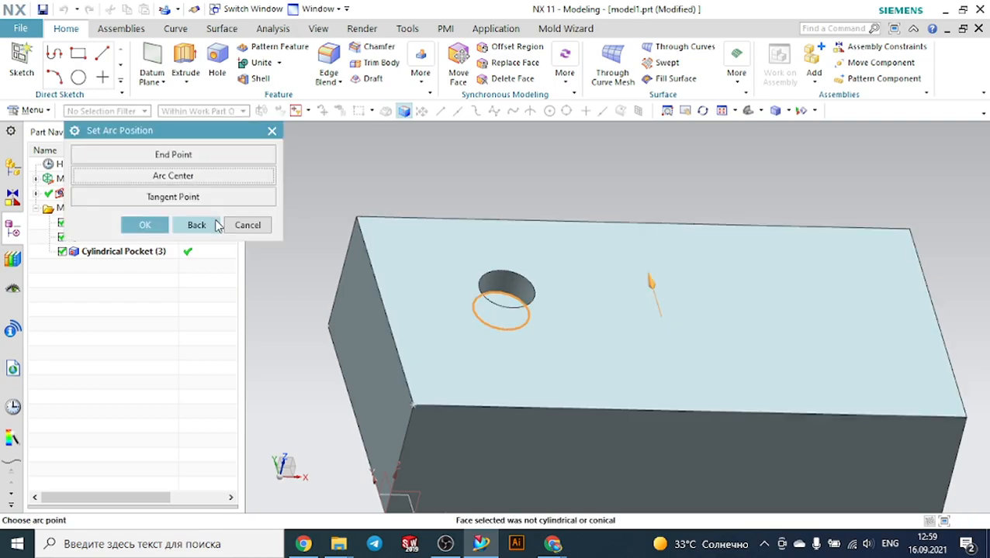
click(194, 158)
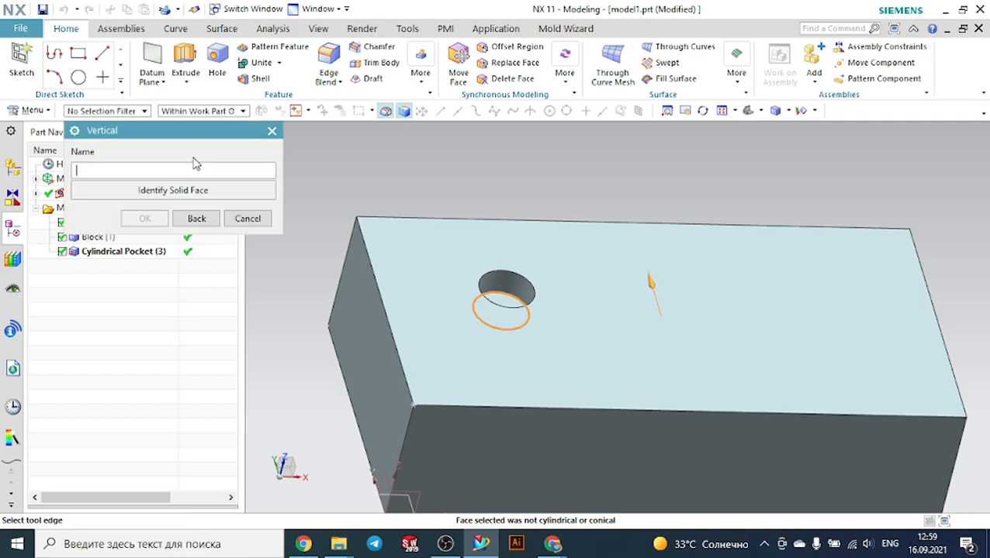
click(245, 219)
Try again to position the pocket horizontally from the block's front edge to the pocket's arc center
right_click(150, 251)
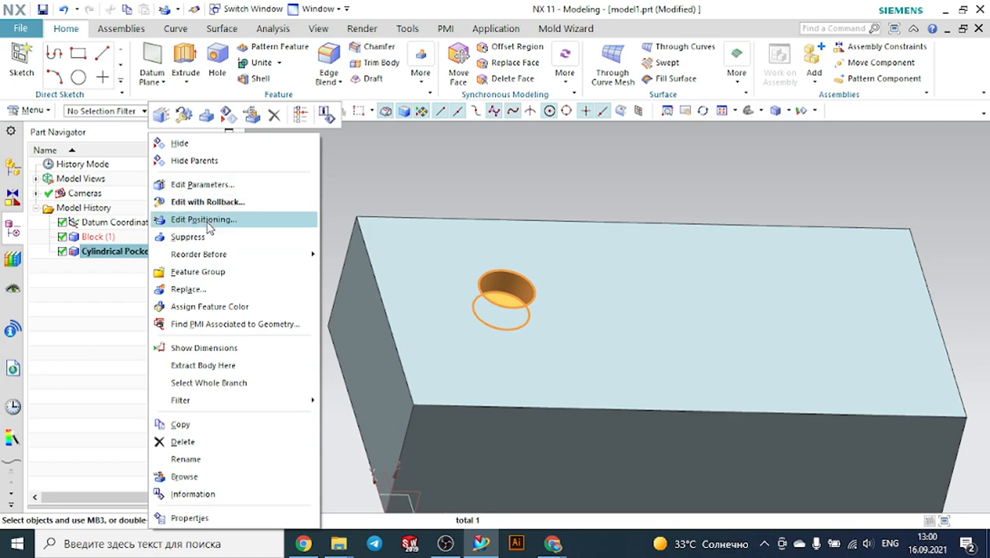
click(203, 220)
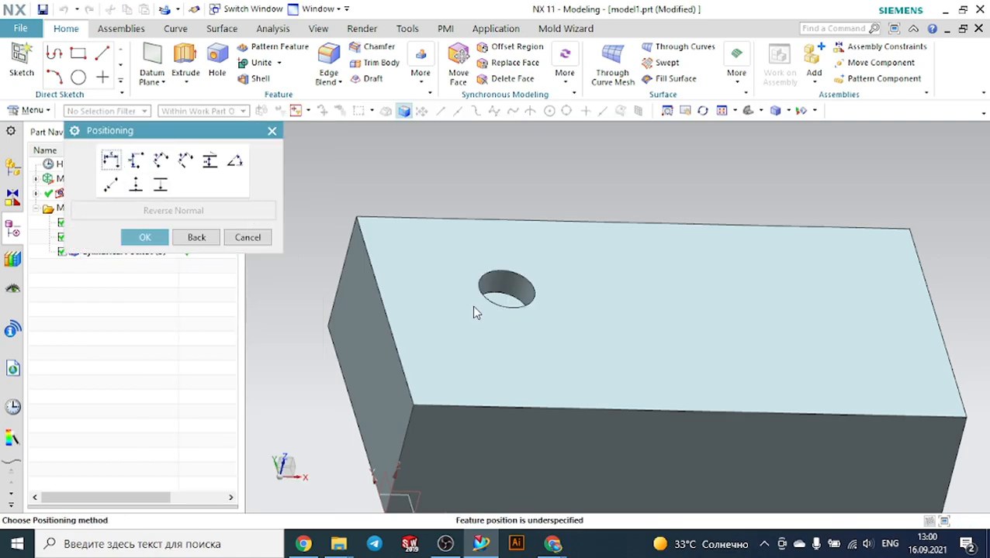
click(111, 160)
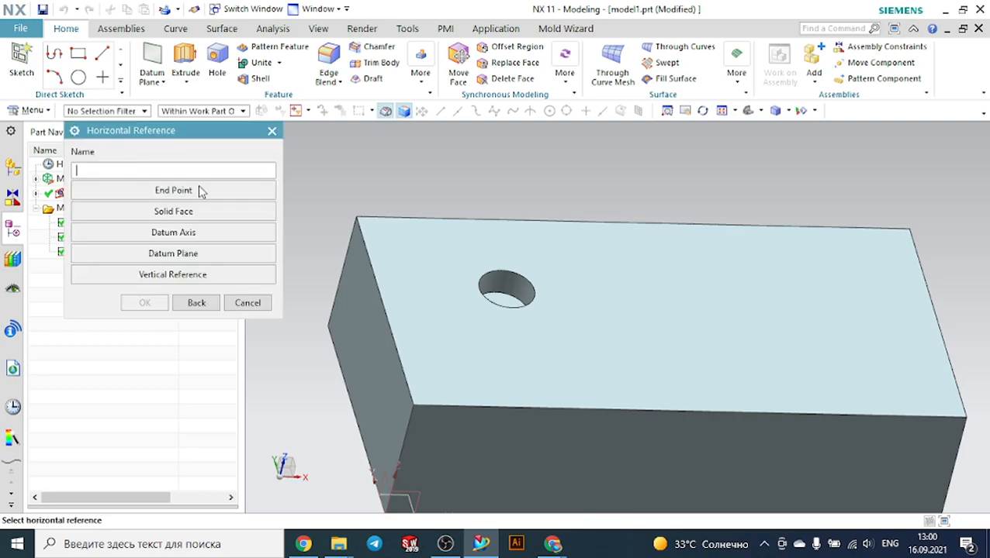
click(511, 307)
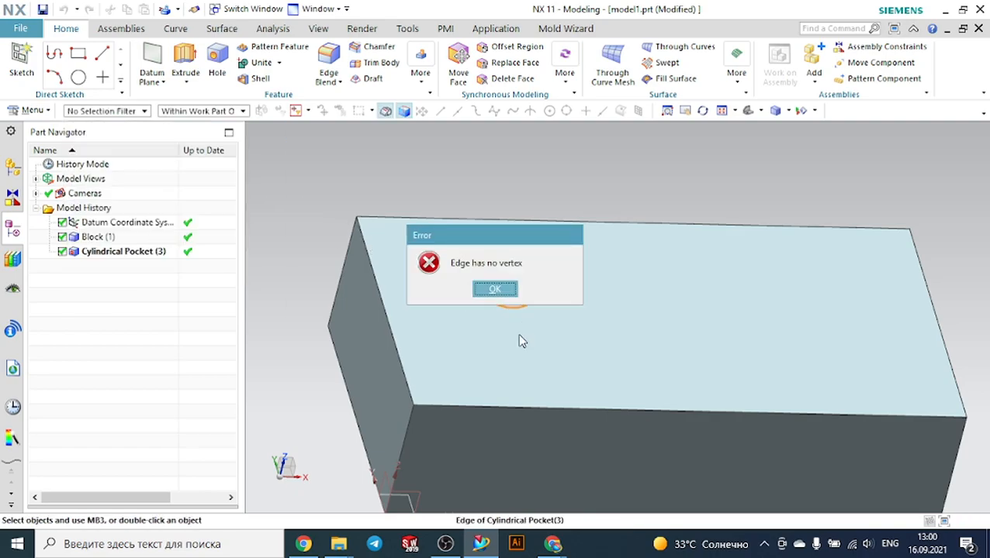
click(503, 289)
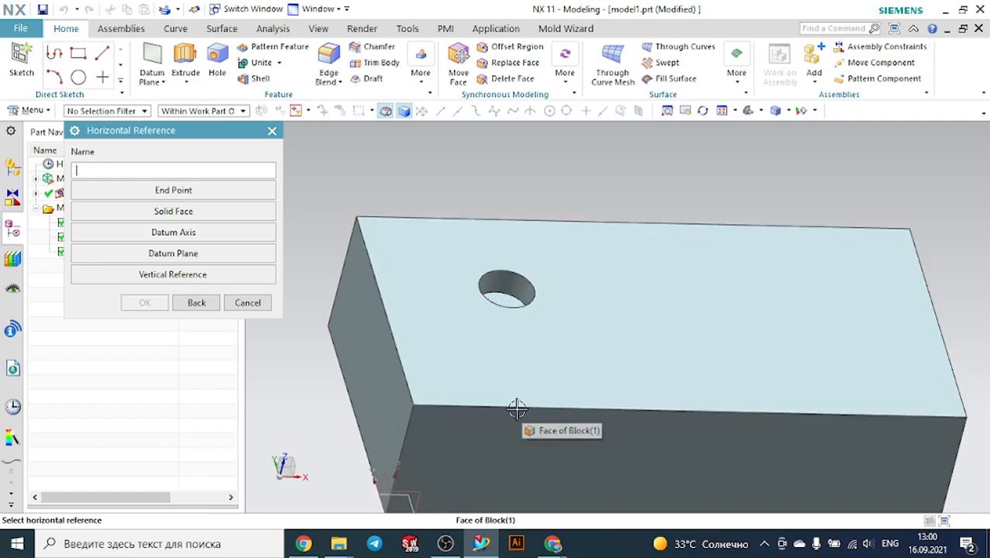
click(511, 408)
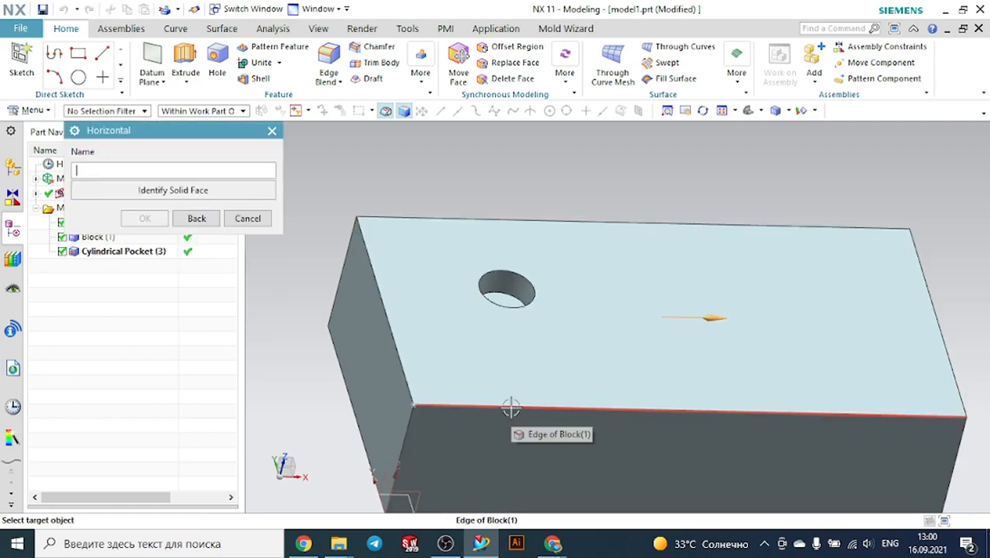
click(535, 301)
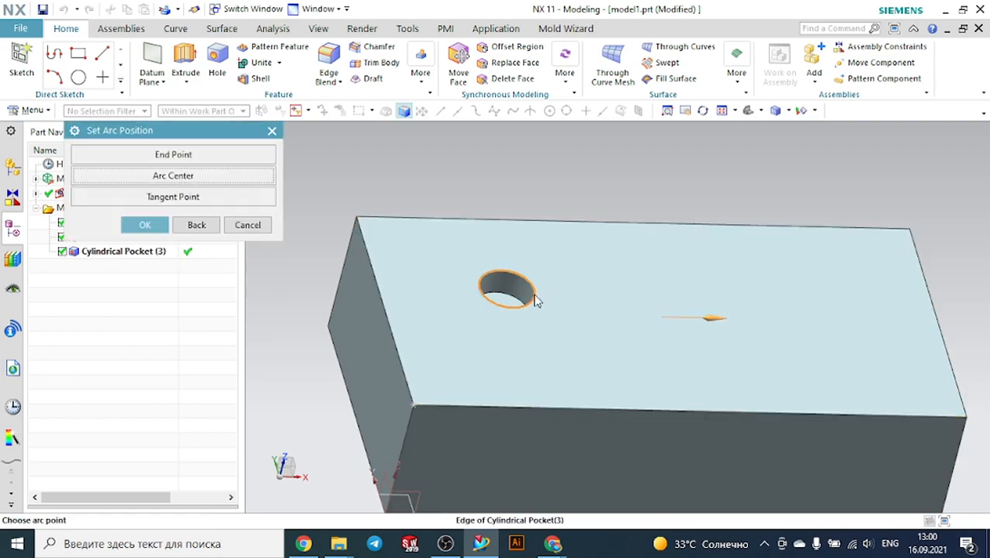
click(258, 182)
click(248, 218)
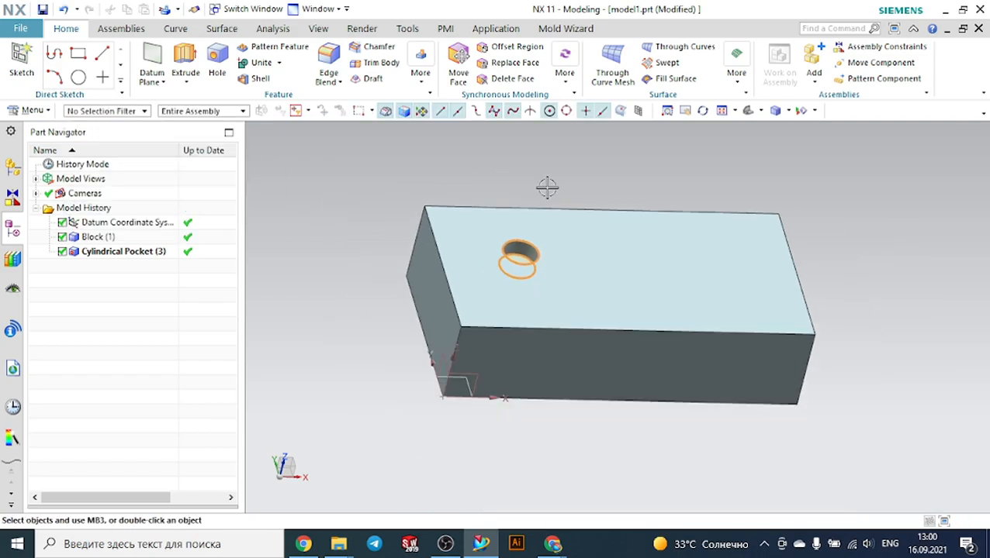
Edit the cylindrical pocket's parameters, setting its diameter to 30 mm and depth to 10 mm
middle_drag(548, 188, 515, 205)
scroll(512, 217, up, 5)
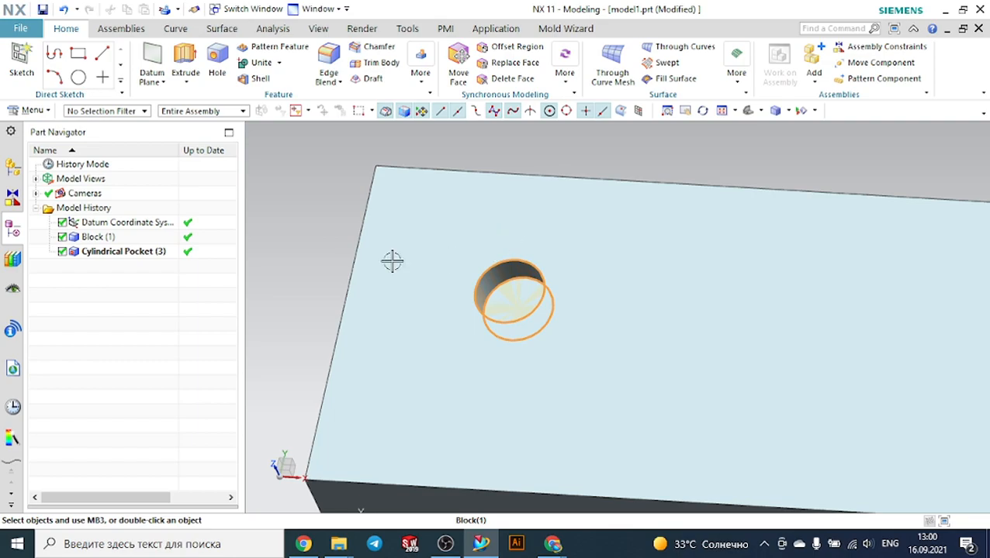
click(150, 256)
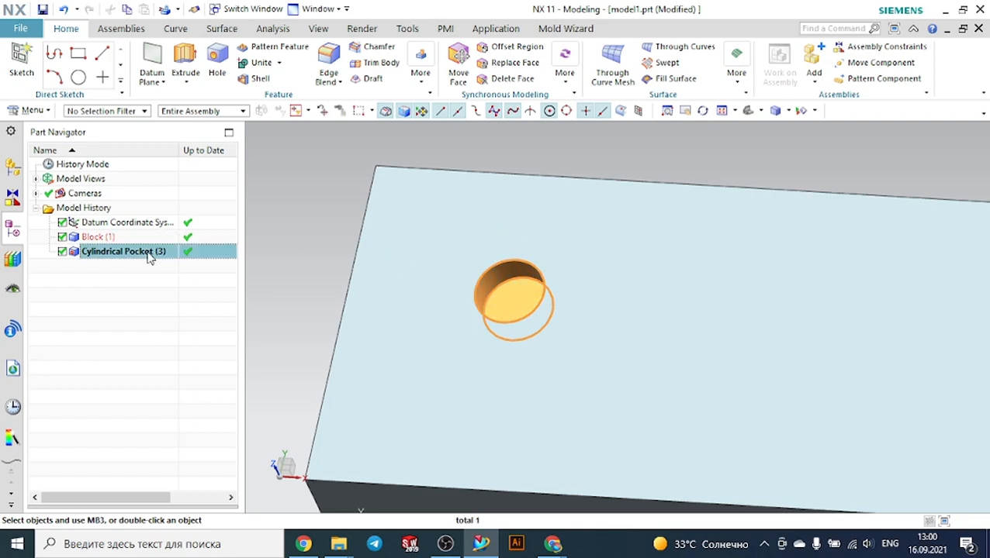
right_click(150, 257)
click(190, 185)
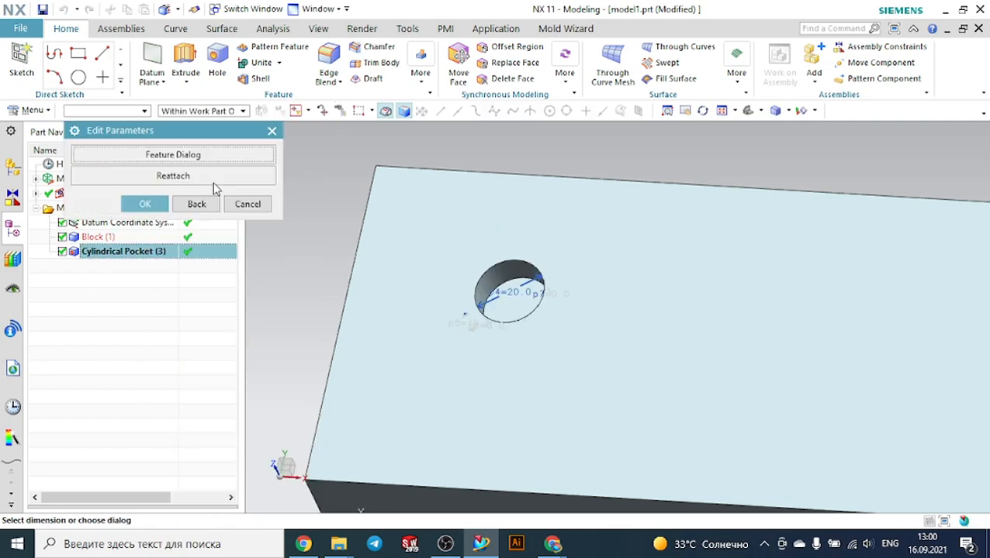
click(173, 158)
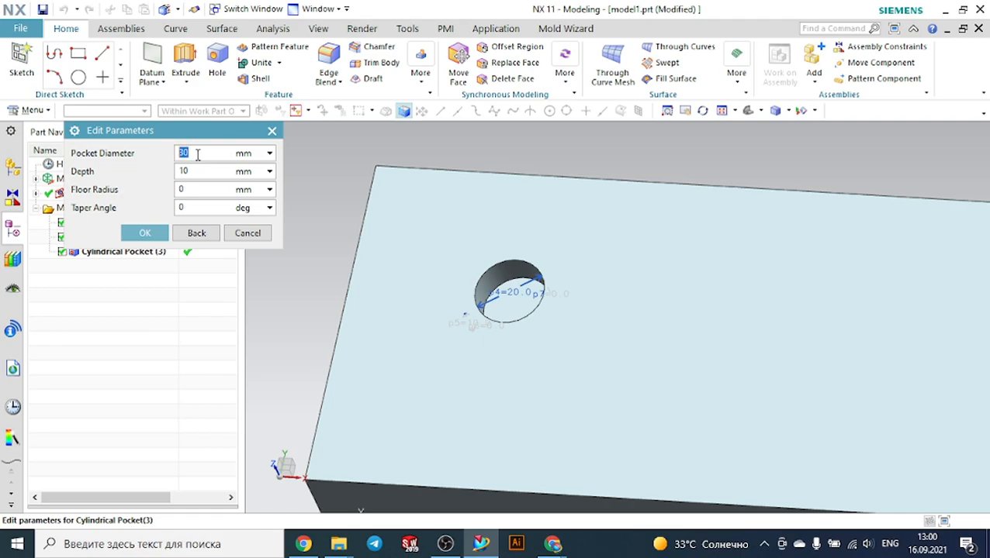
click(200, 191)
click(200, 207)
click(197, 192)
click(163, 234)
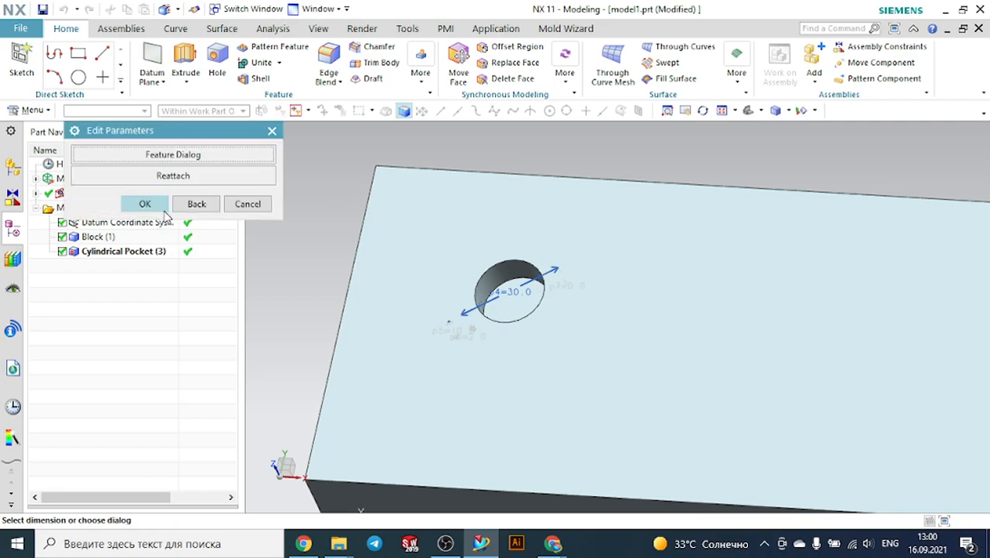
click(159, 208)
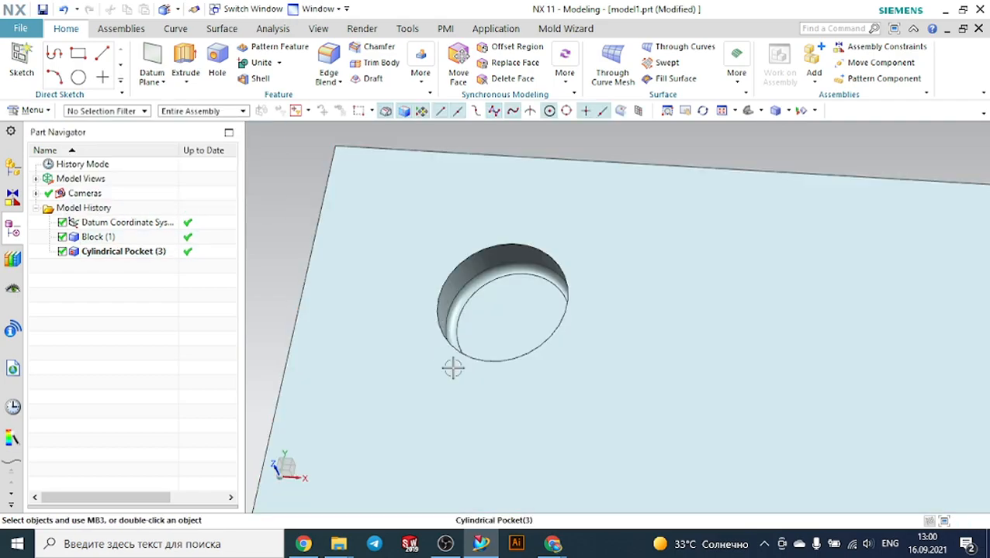
Start a rectangular pocket on the block's top face, using the block's front face as the horizontal reference
scroll(508, 317, up, 3)
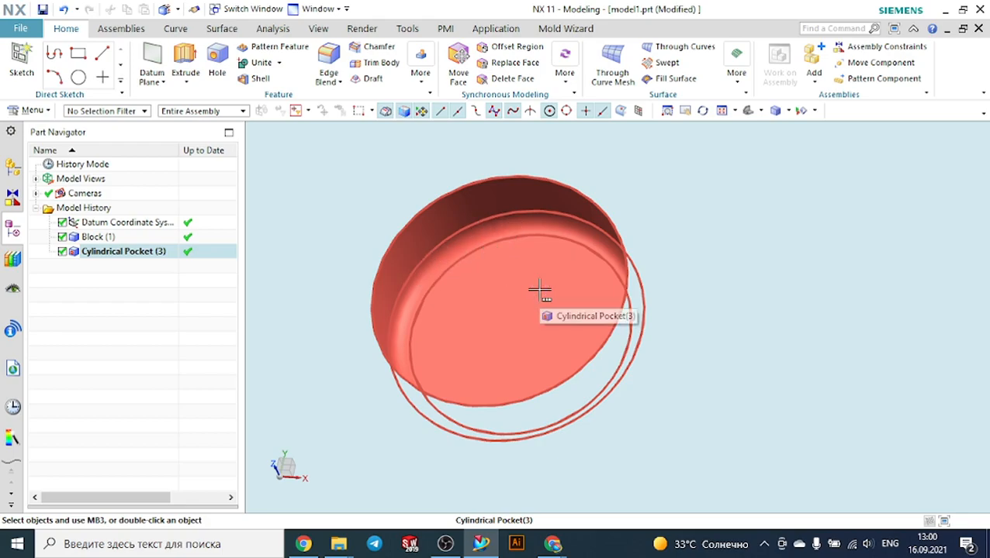
scroll(540, 290, down, 5)
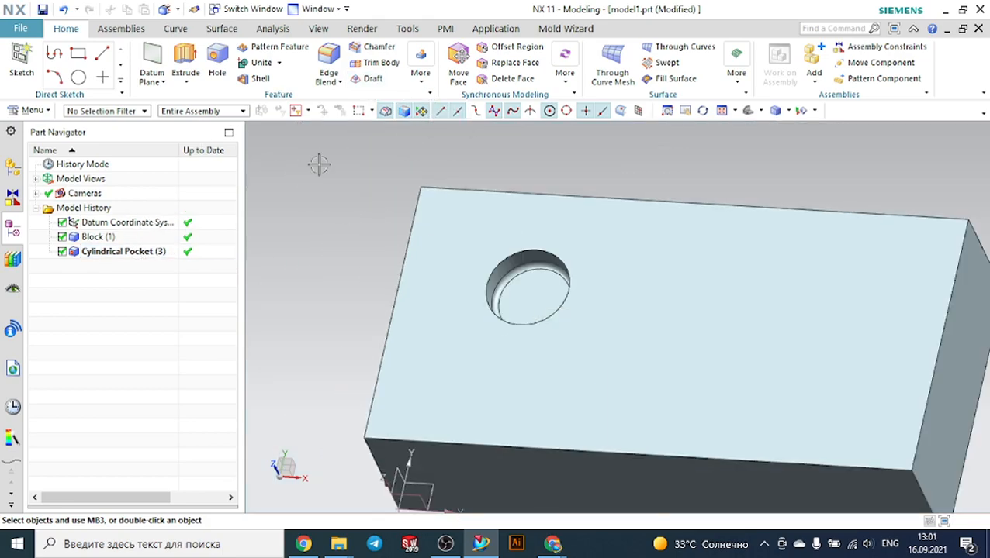
click(421, 78)
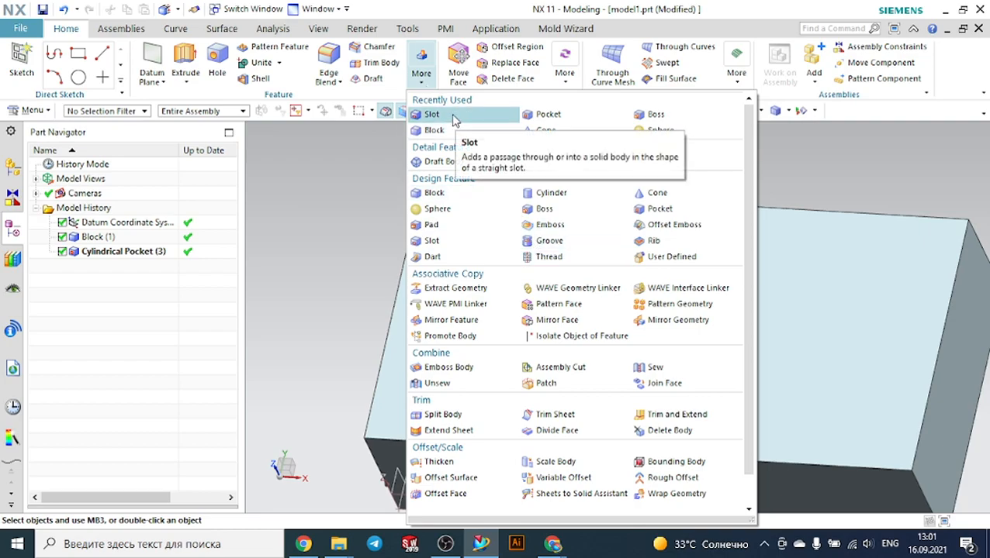
click(334, 150)
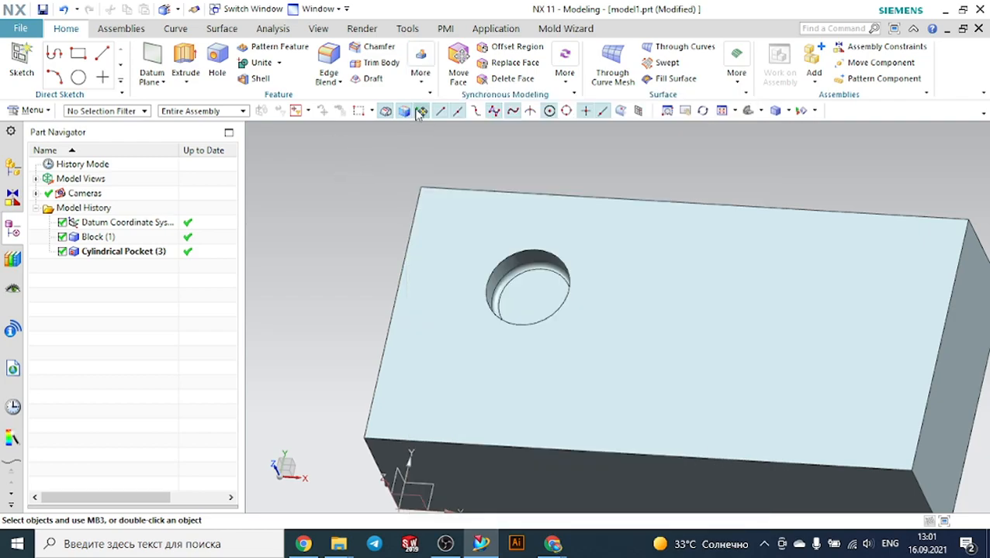
click(420, 76)
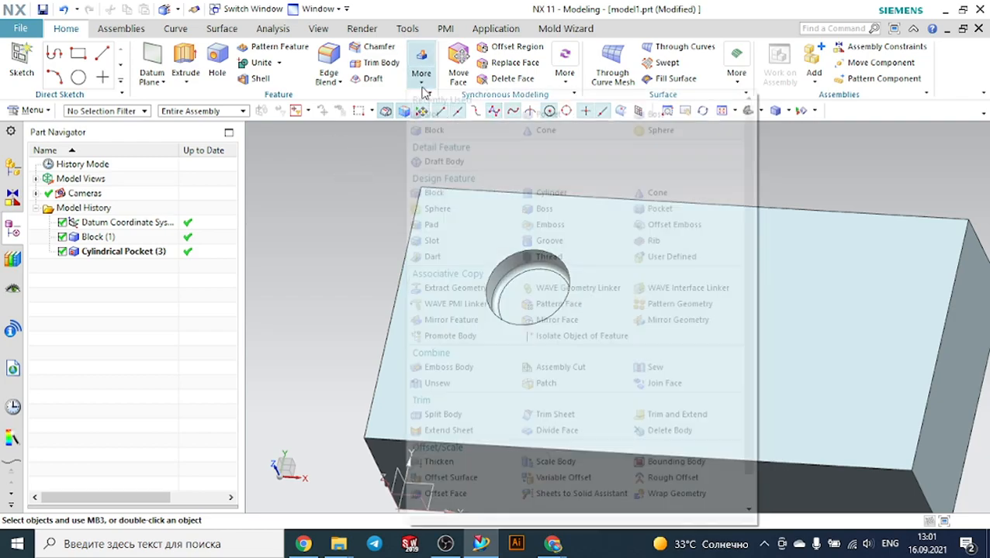
click(537, 115)
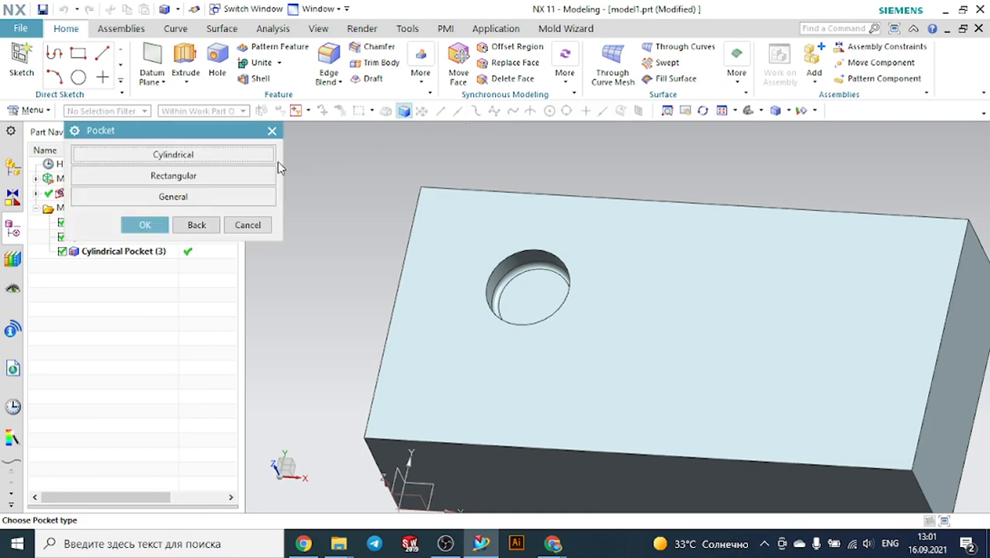
scroll(376, 191, down, 3)
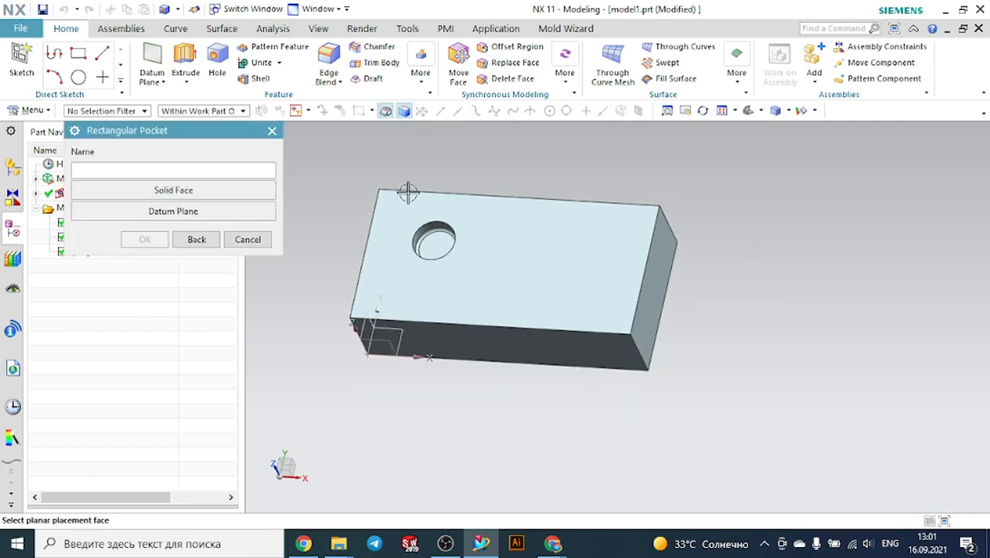
click(611, 245)
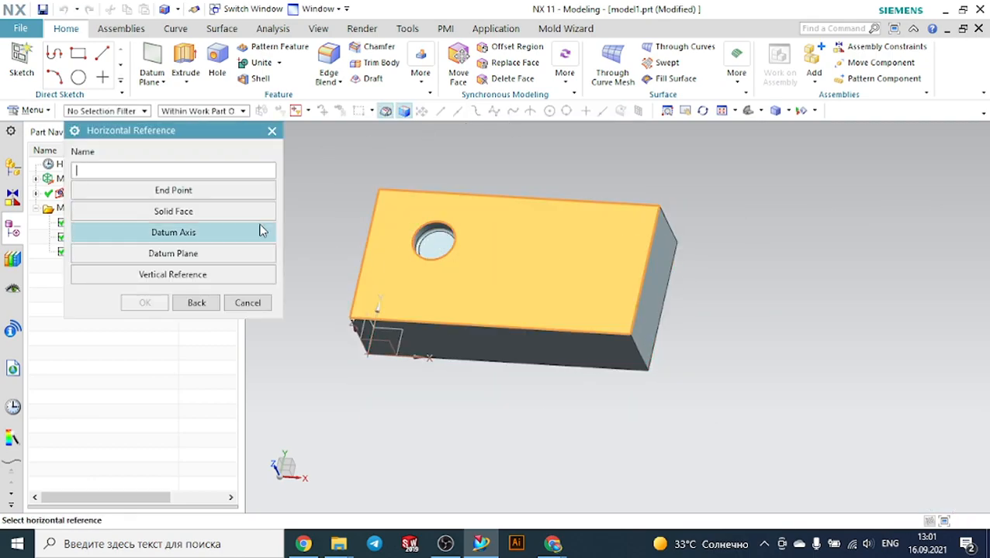
click(230, 211)
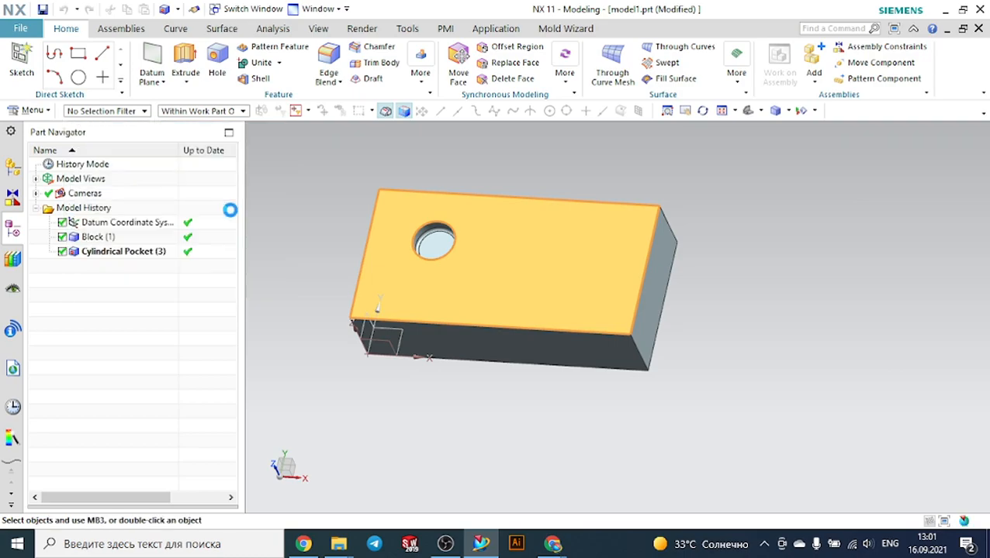
click(501, 356)
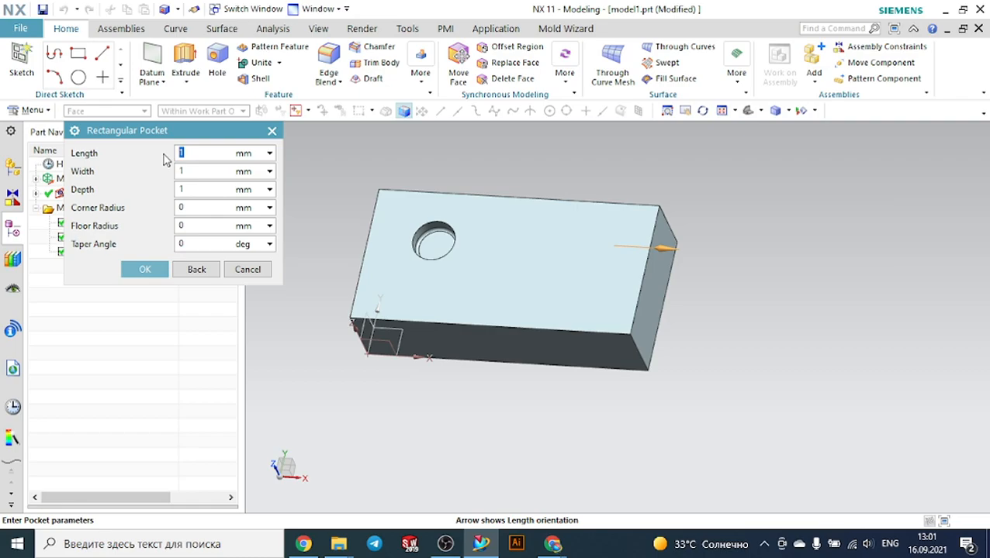
Set the rectangular pocket's length to 20 mm, width to 10 mm and depth to 2 mm
text(20)
click(209, 172)
text(10)
click(196, 191)
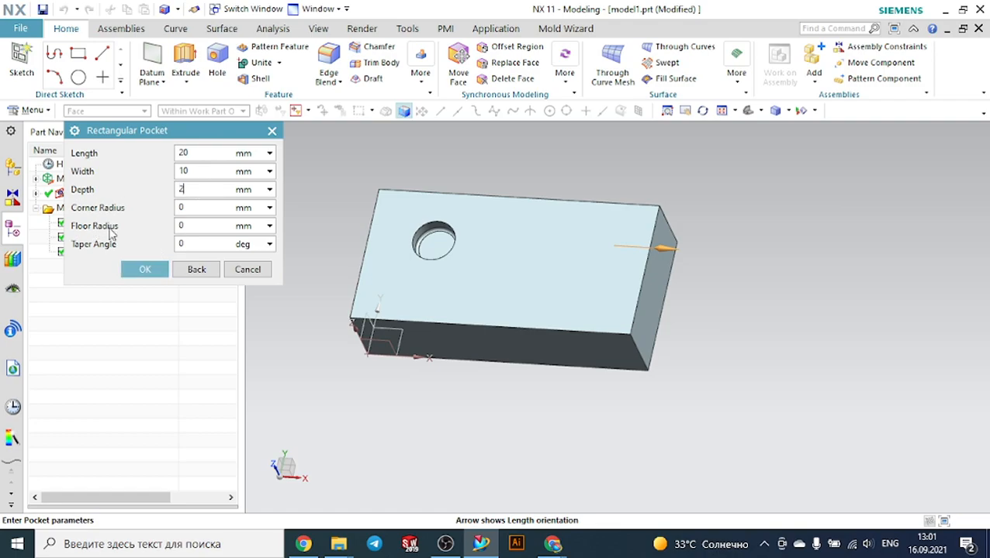
click(153, 268)
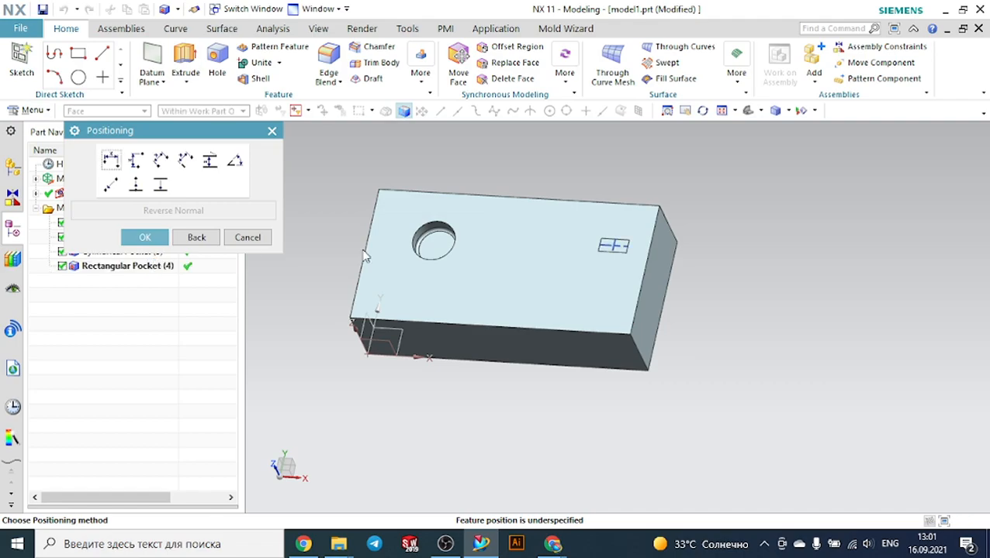
Position the rectangular pocket horizontally 30 mm from the block's right edge
scroll(620, 242, up, 2)
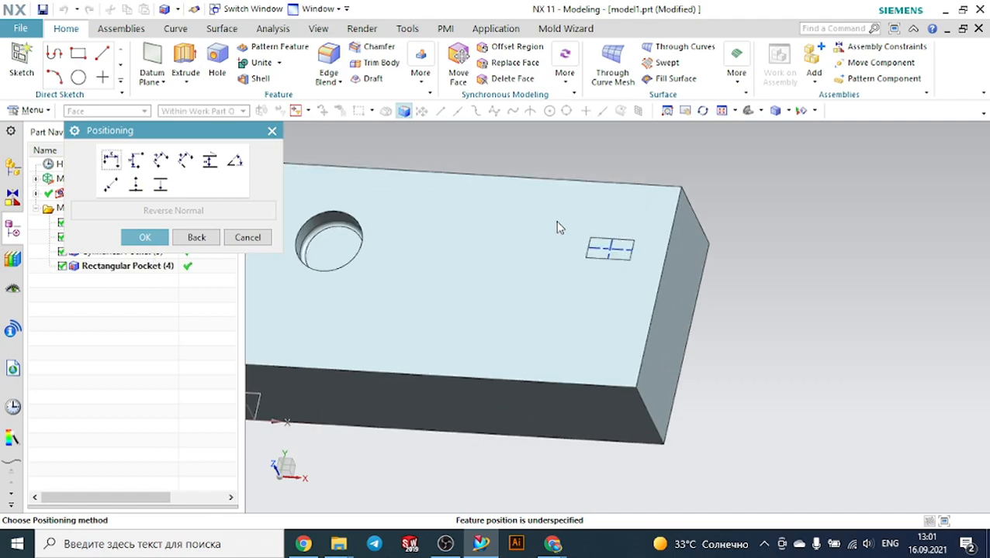
click(111, 160)
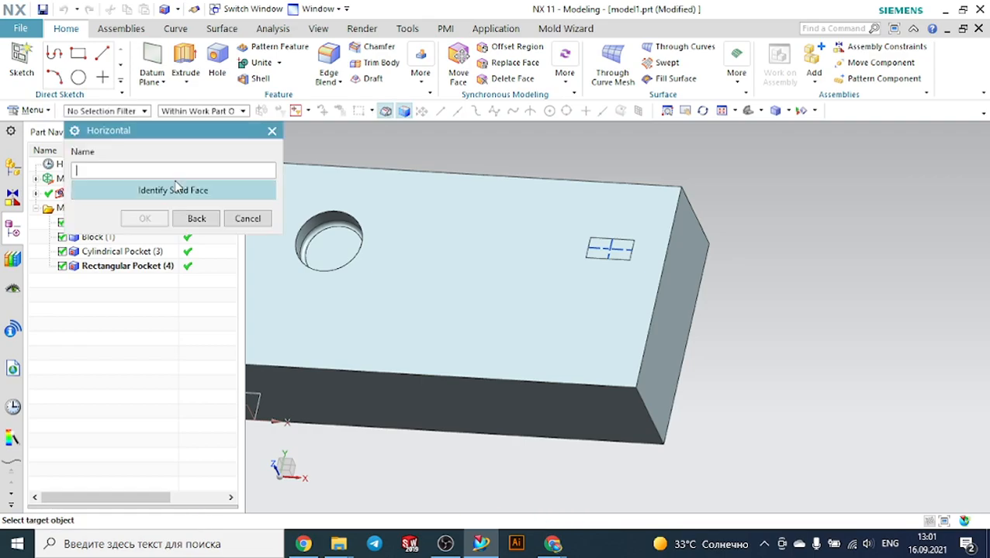
click(665, 259)
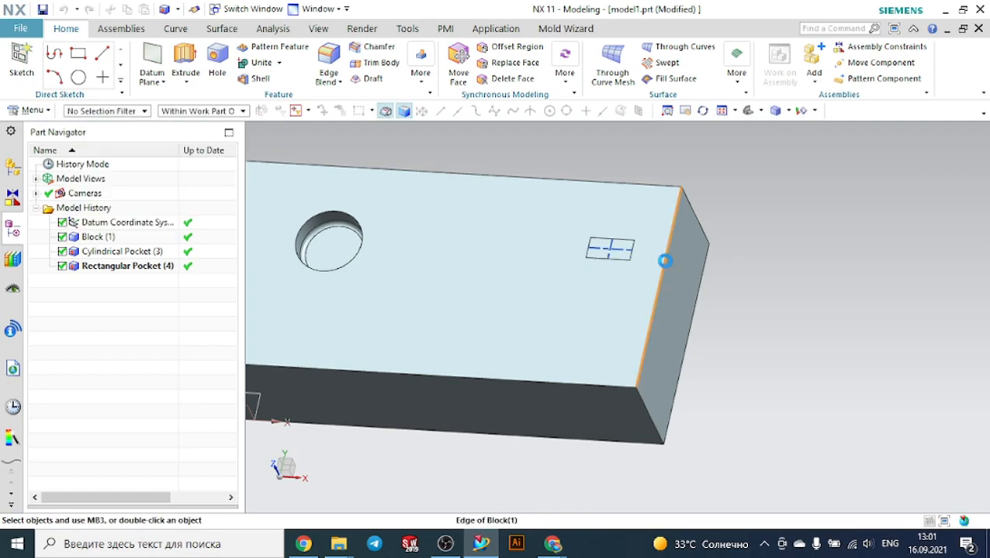
click(620, 249)
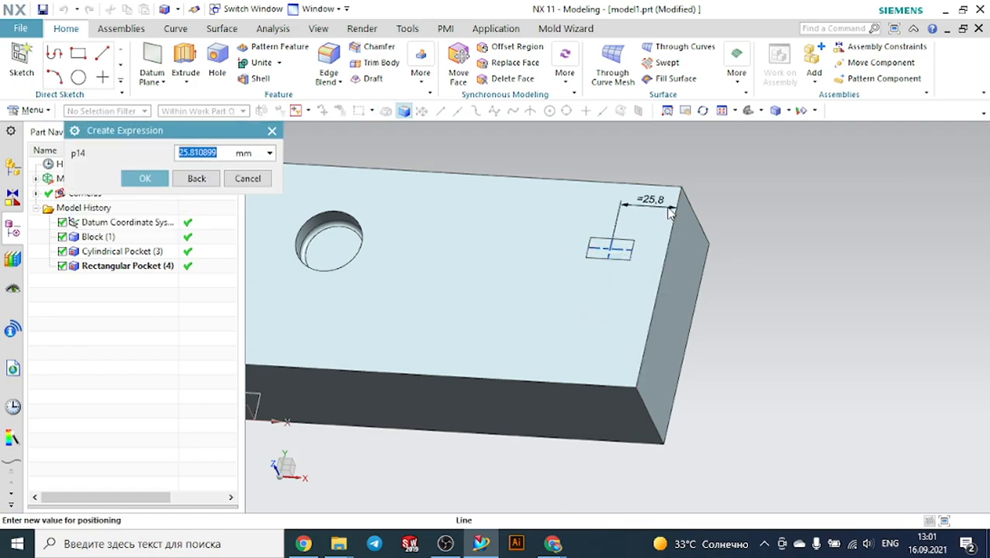
text(3)
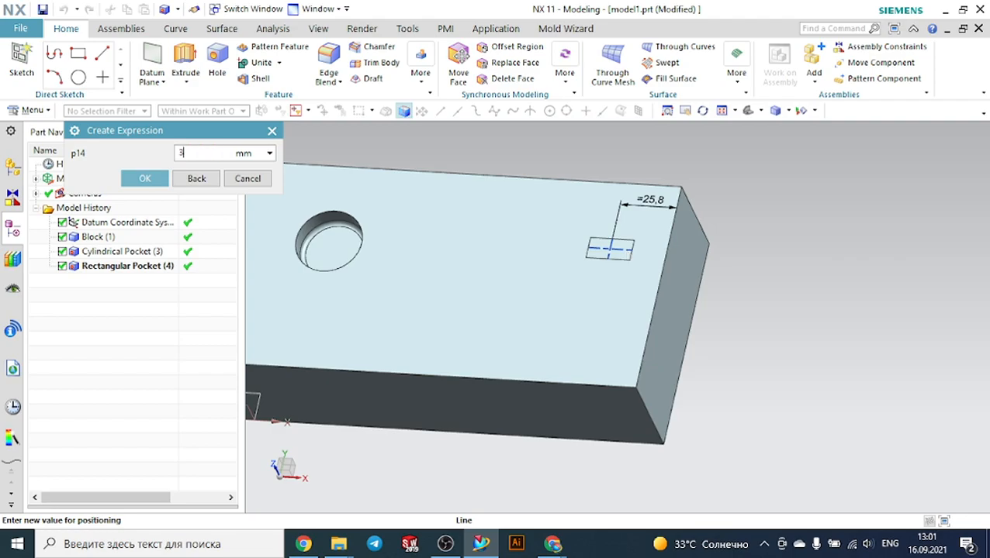
text(0)
click(144, 178)
Position the pocket vertically 40 mm from the block's back edge and finish the rectangular pocket
click(134, 159)
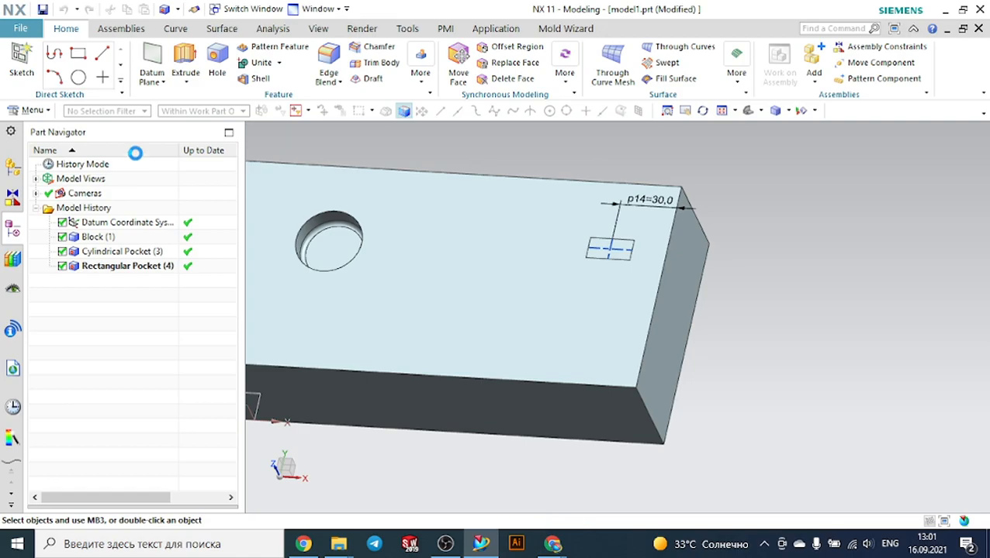
click(599, 184)
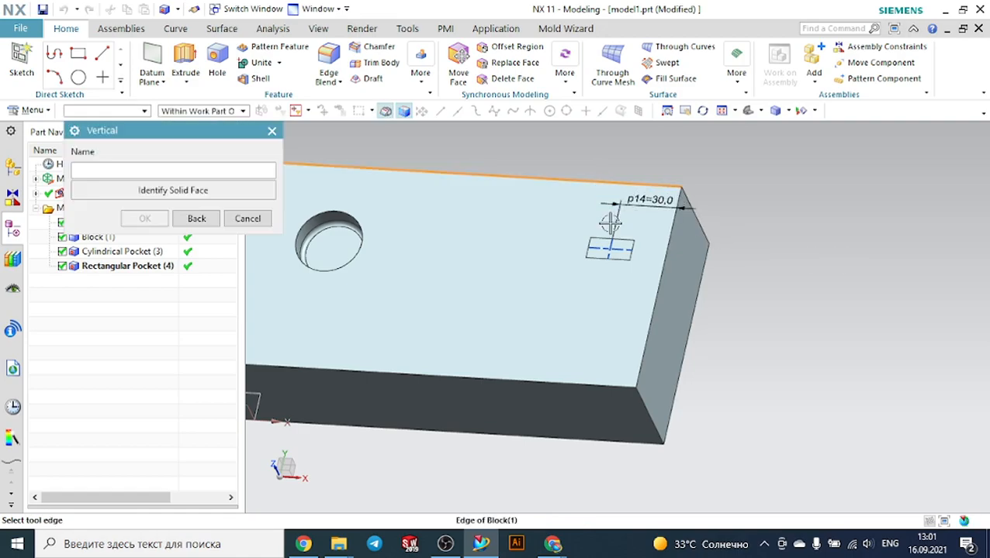
click(610, 252)
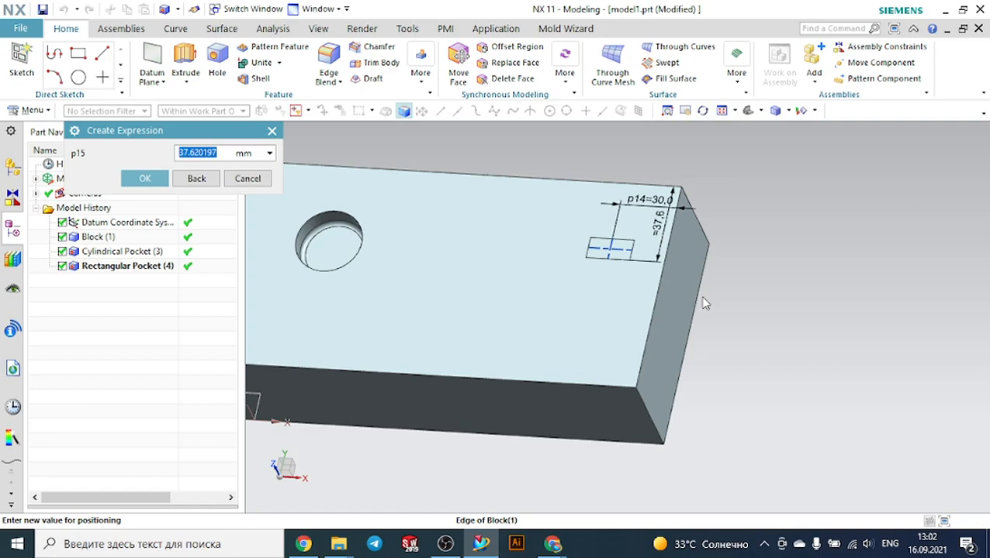
text(40)
key(Return)
click(144, 178)
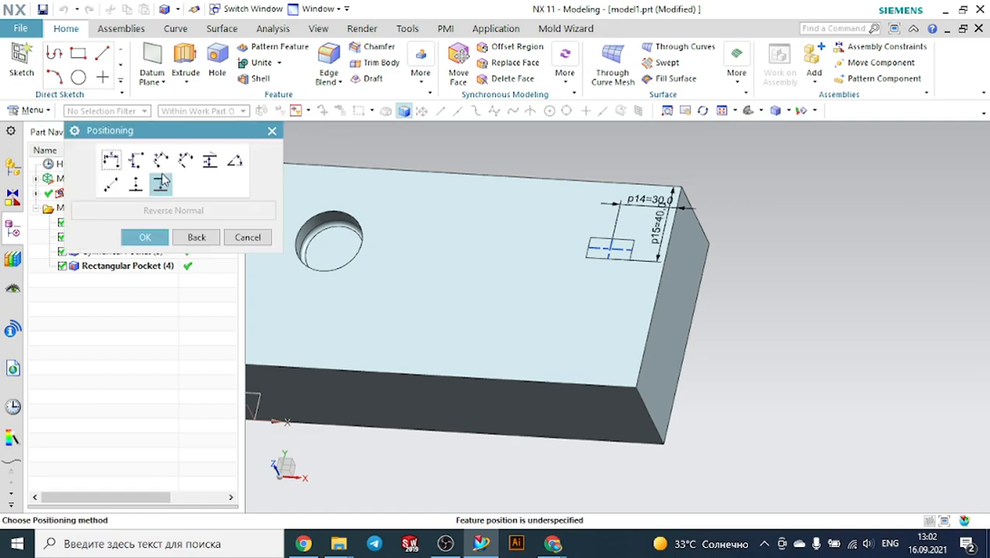
click(144, 238)
scroll(620, 236, up, 5)
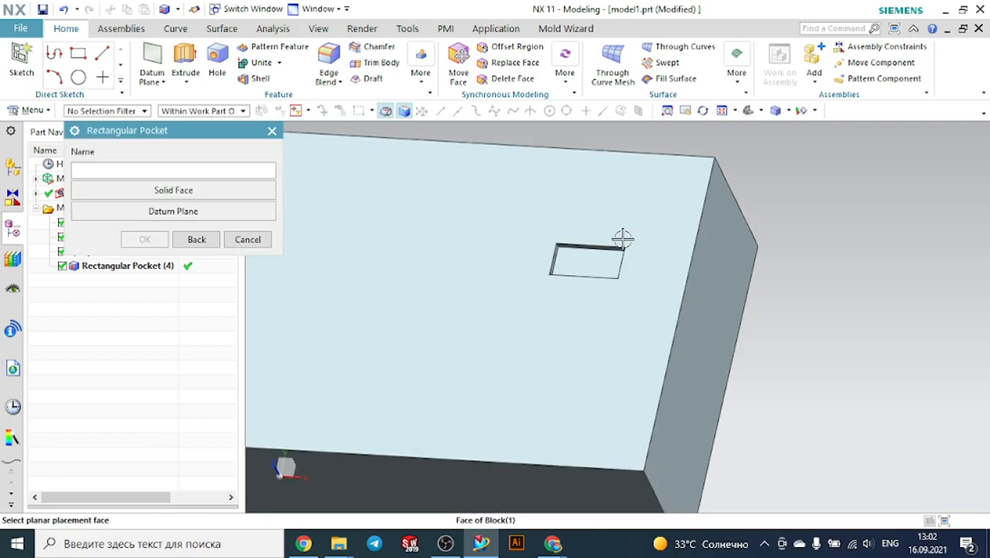
mouse_move(598, 206)
middle_down()
mouse_move(561, 190)
mouse_move(585, 201)
middle_up()
click(248, 240)
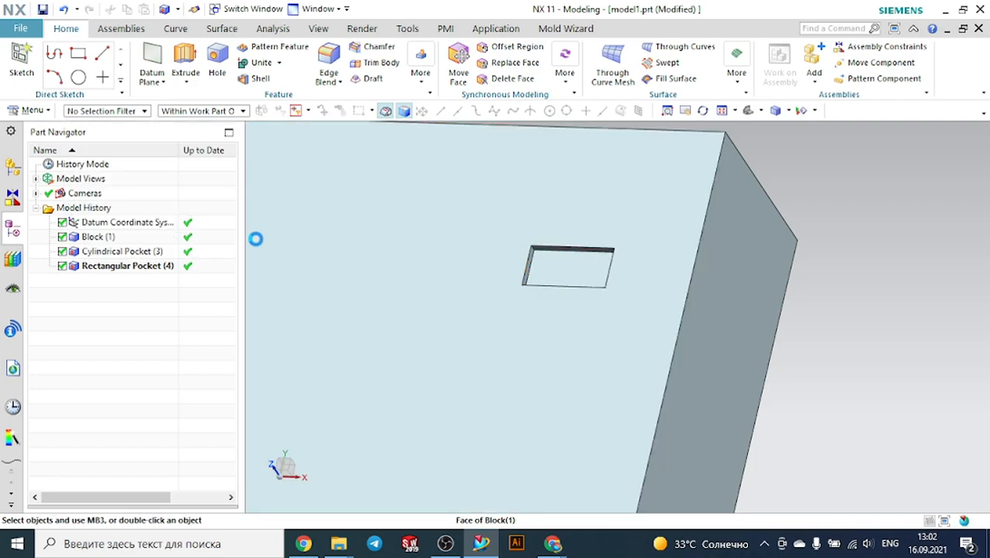
Edit the rectangular pocket's parameters, setting its length to 40 mm and changing its width and depth
click(146, 265)
right_click(147, 266)
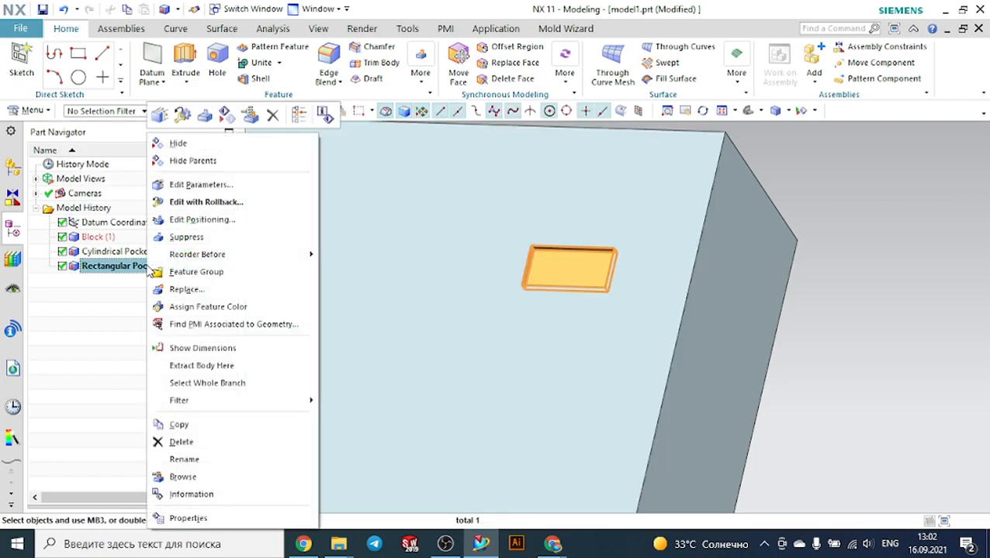
click(197, 186)
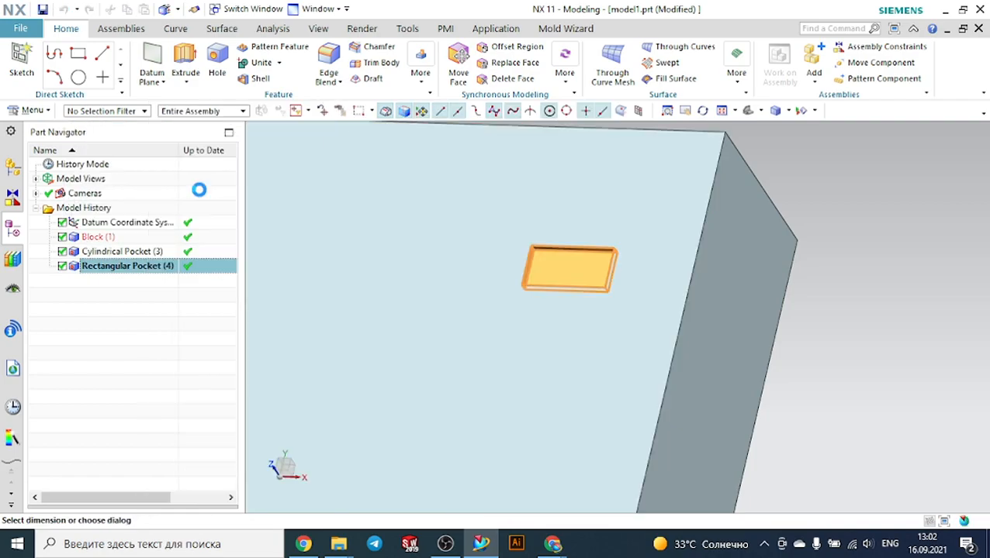
click(196, 162)
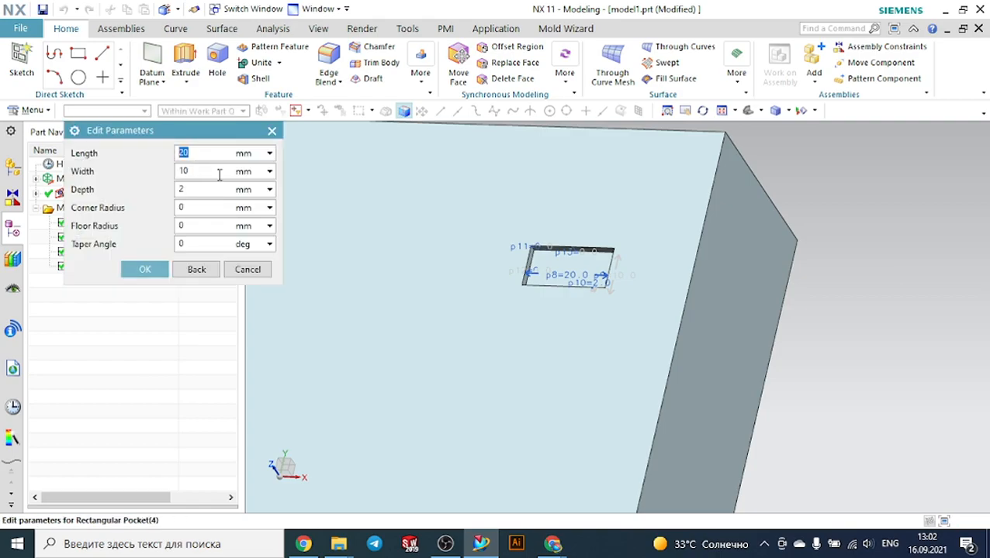
text(40)
drag(193, 171, 163, 178)
text(2)
drag(202, 187, 163, 201)
text(10)
click(143, 271)
click(160, 208)
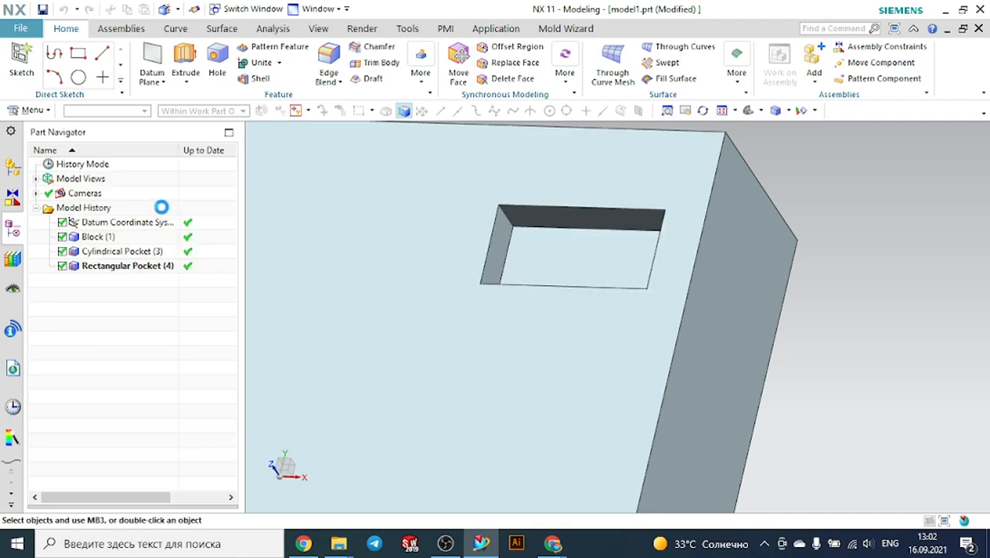
Edit the rectangular pocket's positioning, setting its distance from the block's back edge to 50 mm
middle_drag(570, 247, 733, 244)
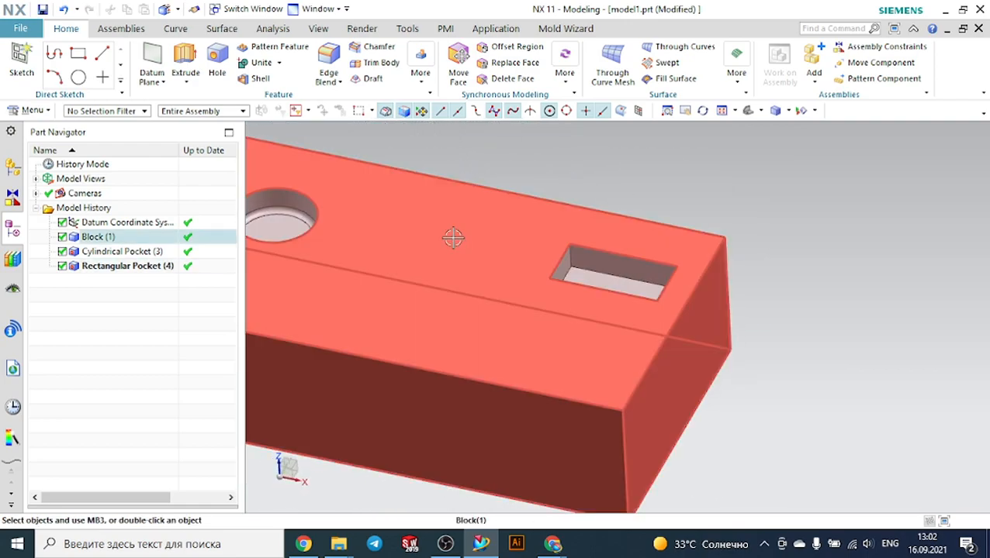
click(155, 266)
right_click(155, 267)
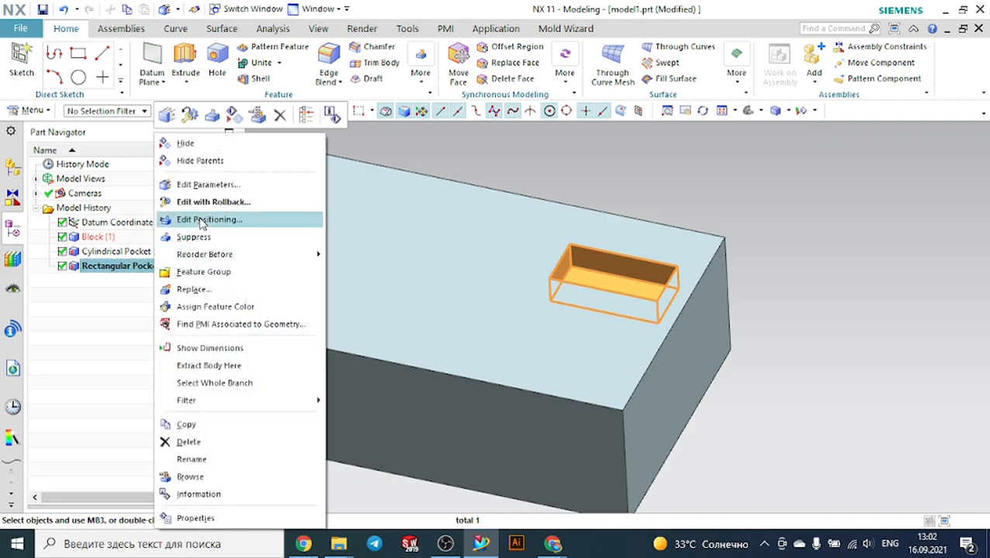
click(201, 220)
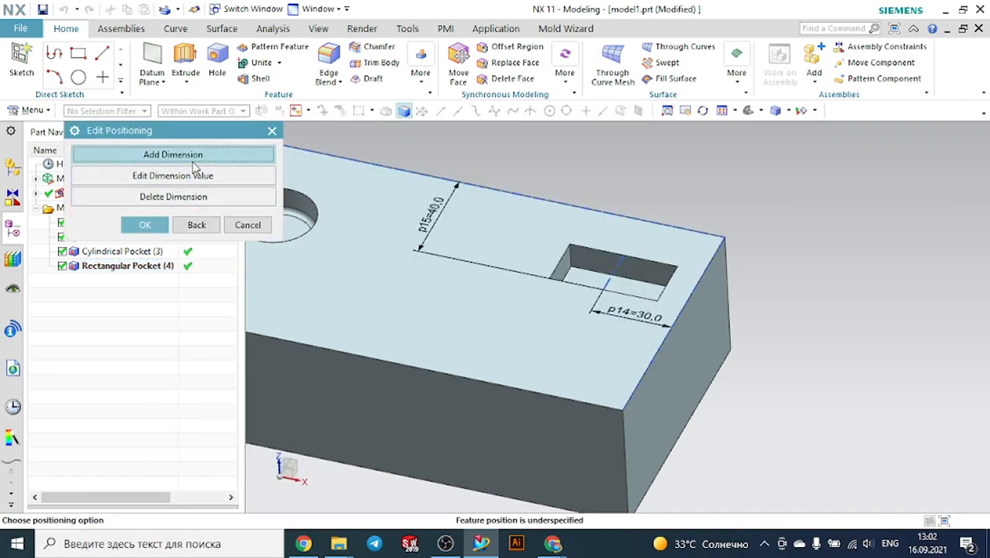
click(195, 177)
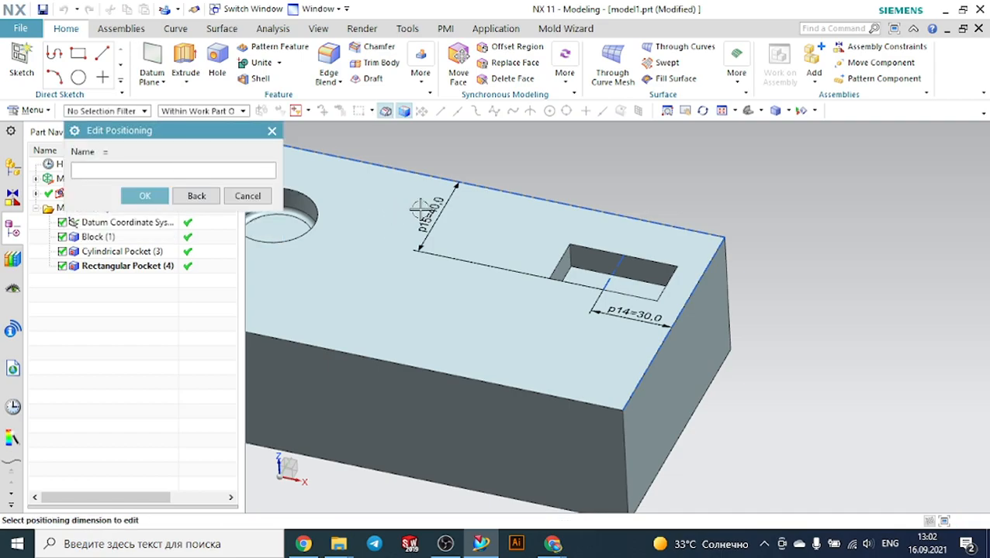
click(444, 208)
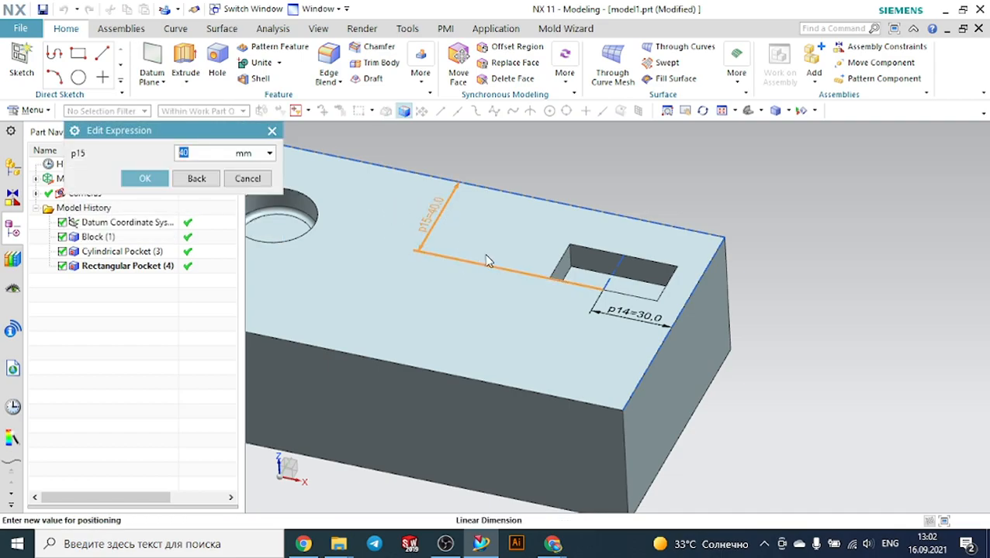
text(50)
click(145, 179)
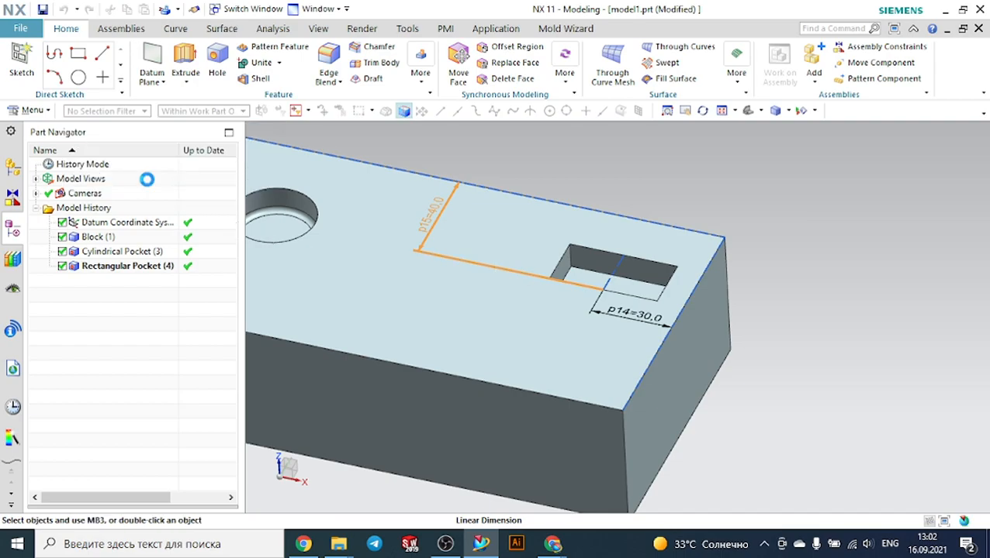
Set the pocket's distance from the block's right edge to 50 mm and finish editing the positioning
click(611, 319)
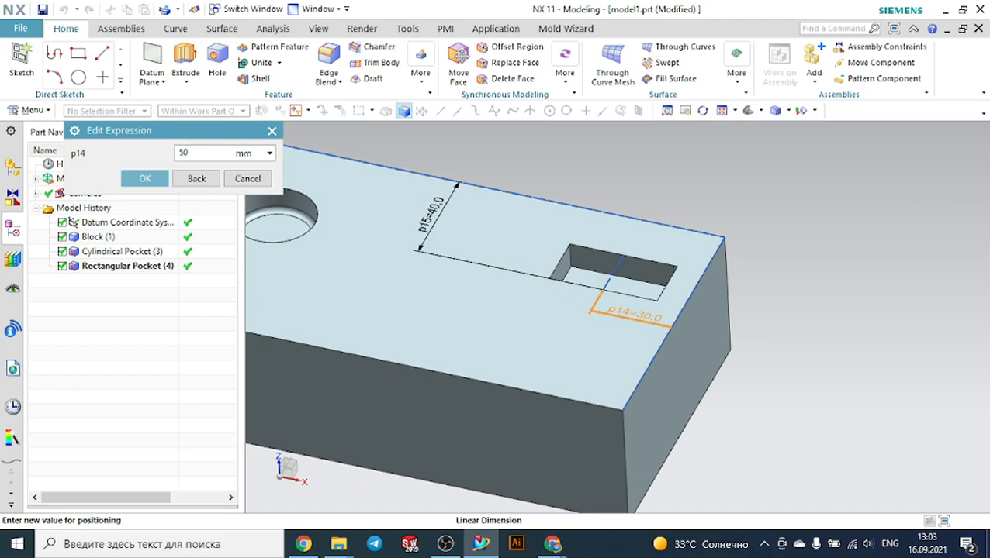
text(50)
click(145, 178)
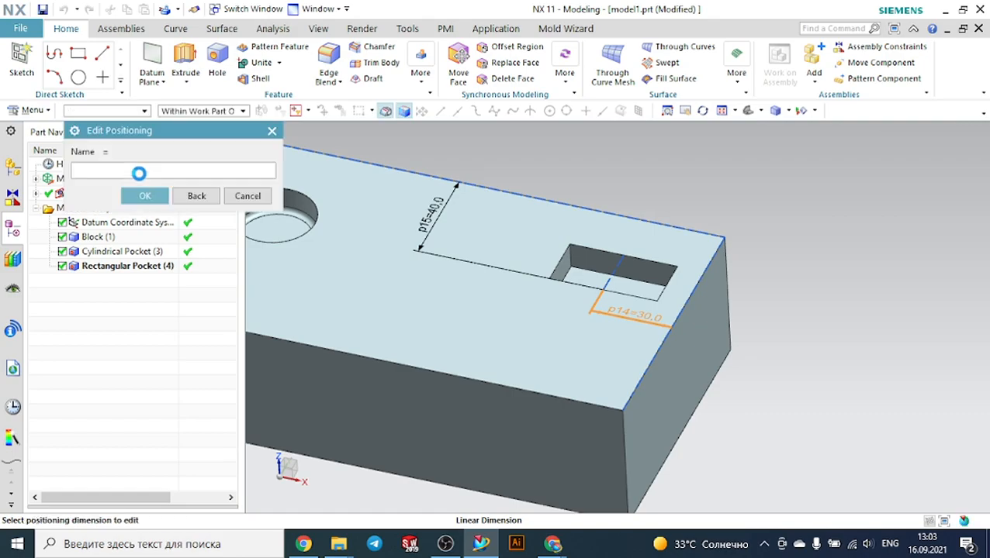
click(145, 195)
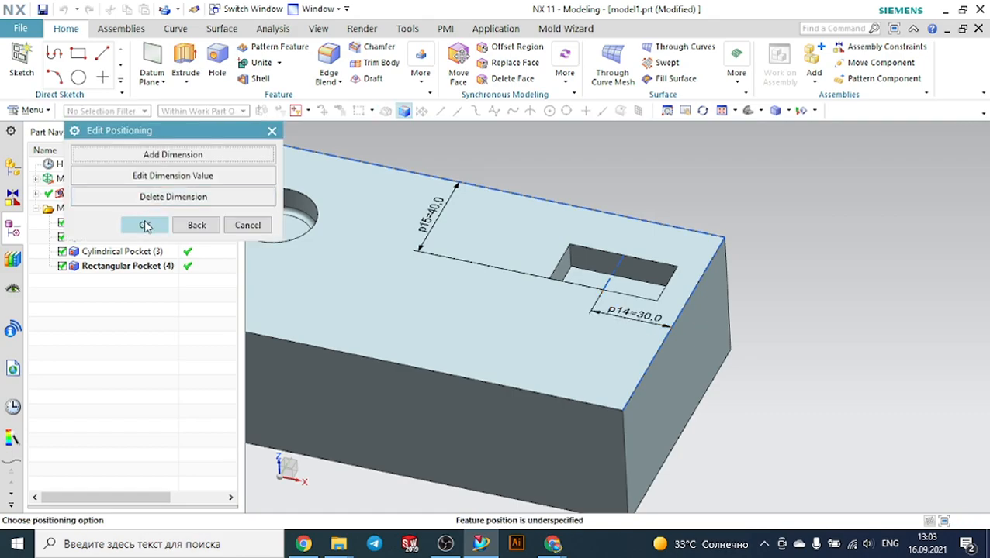
click(145, 224)
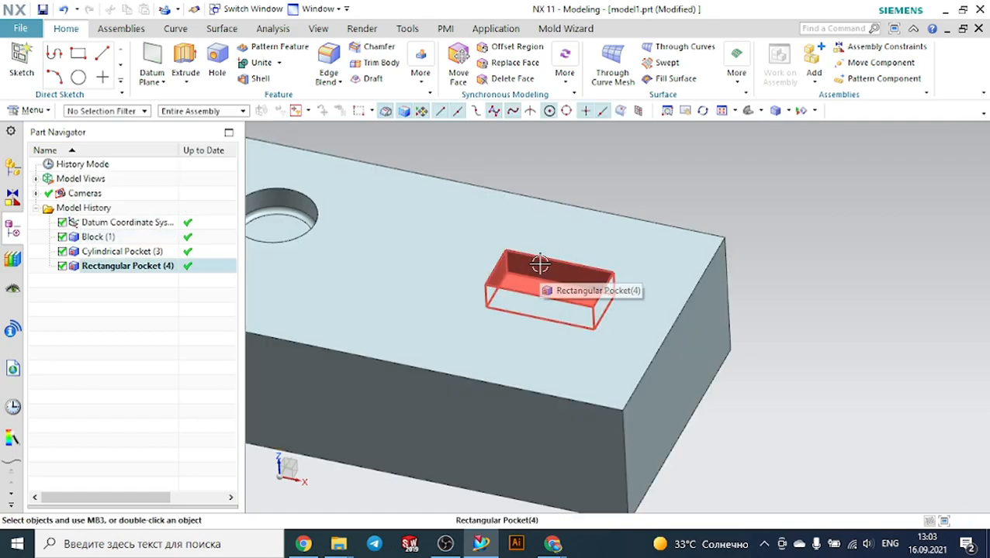
Edit the rectangular pocket's parameters, setting its corner radius and floor radius to 5 mm
scroll(550, 270, up, 3)
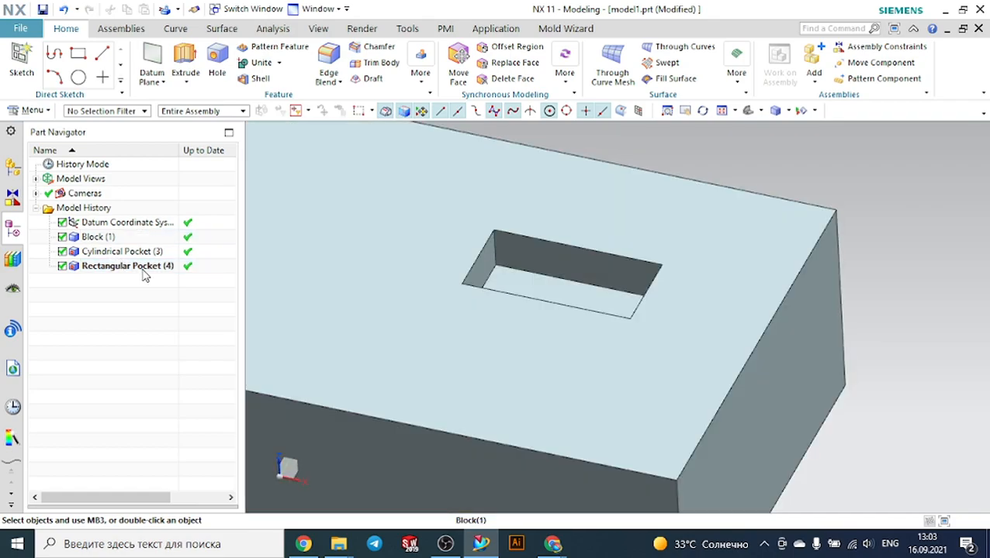
click(142, 267)
right_click(143, 267)
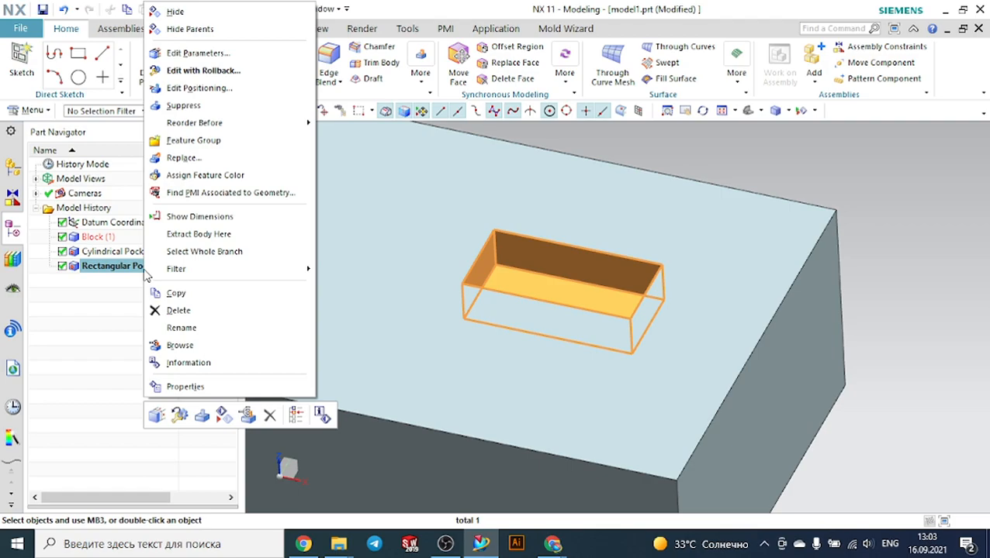
click(198, 53)
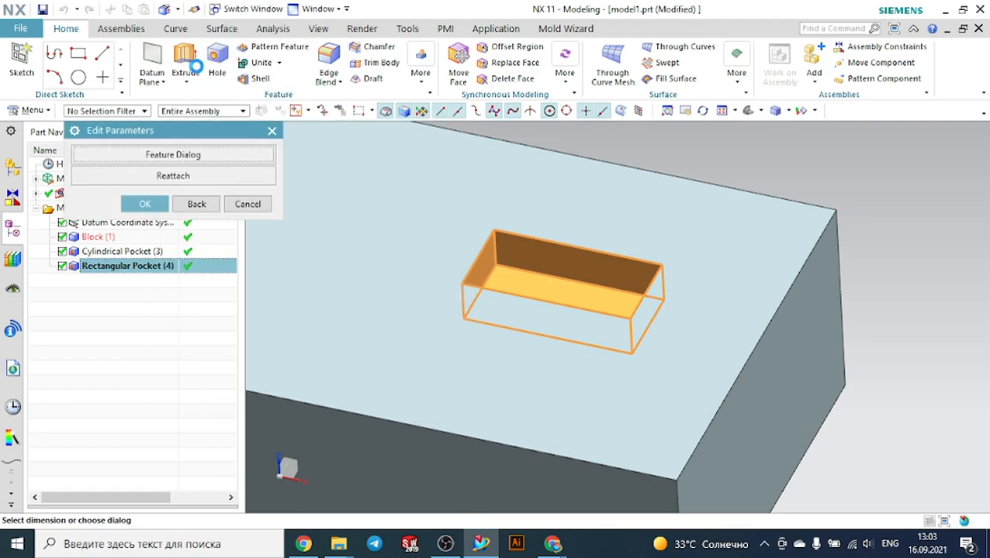
click(164, 155)
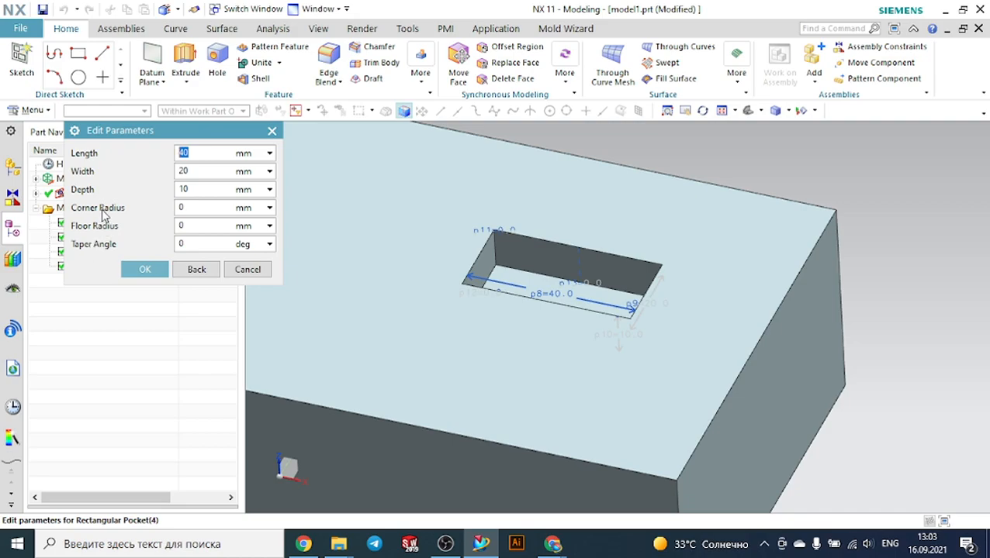
drag(187, 209, 165, 210)
text(5)
click(184, 222)
text(5)
click(160, 272)
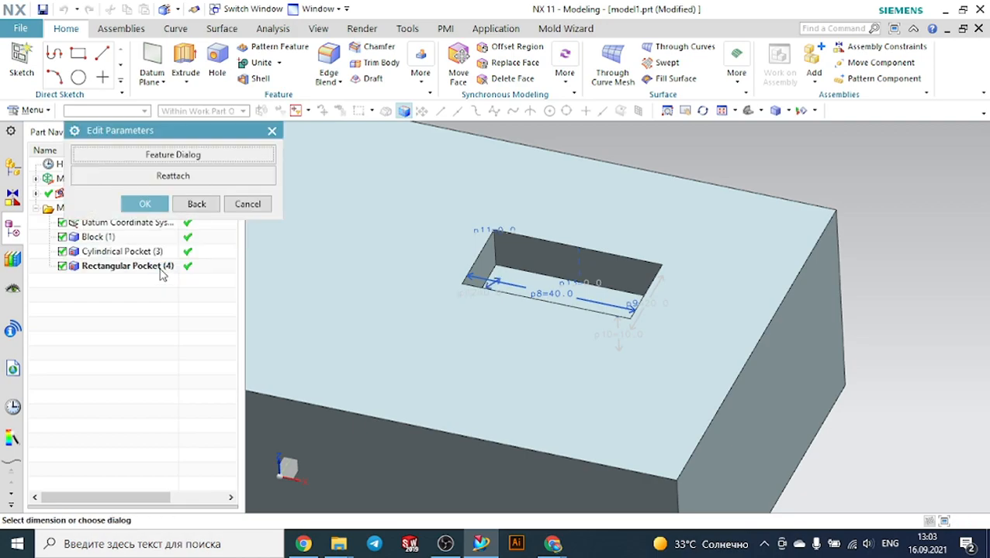
click(153, 202)
Delete both the cylindrical and rectangular pockets from the block
scroll(596, 298, up, 2)
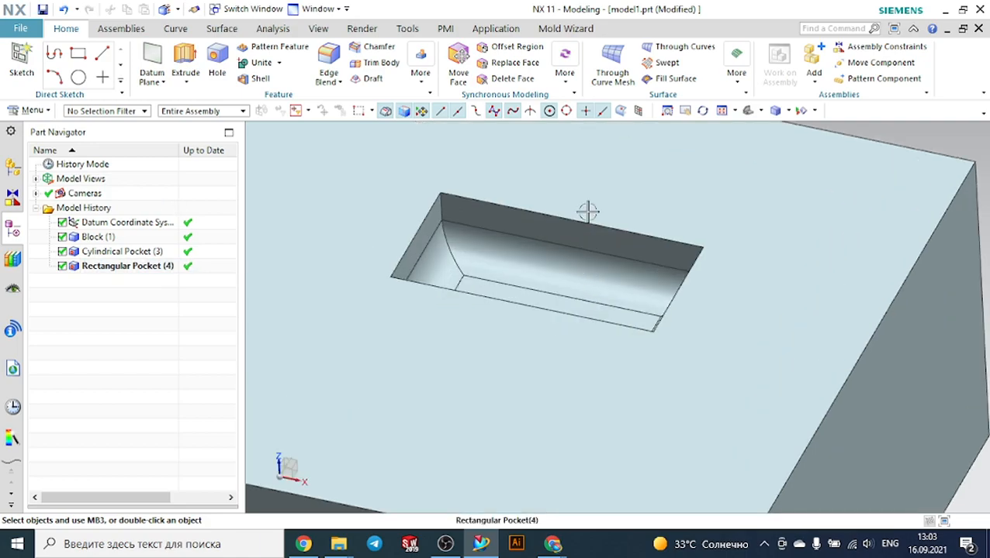
scroll(582, 156, down, 2)
middle_drag(388, 181, 393, 208)
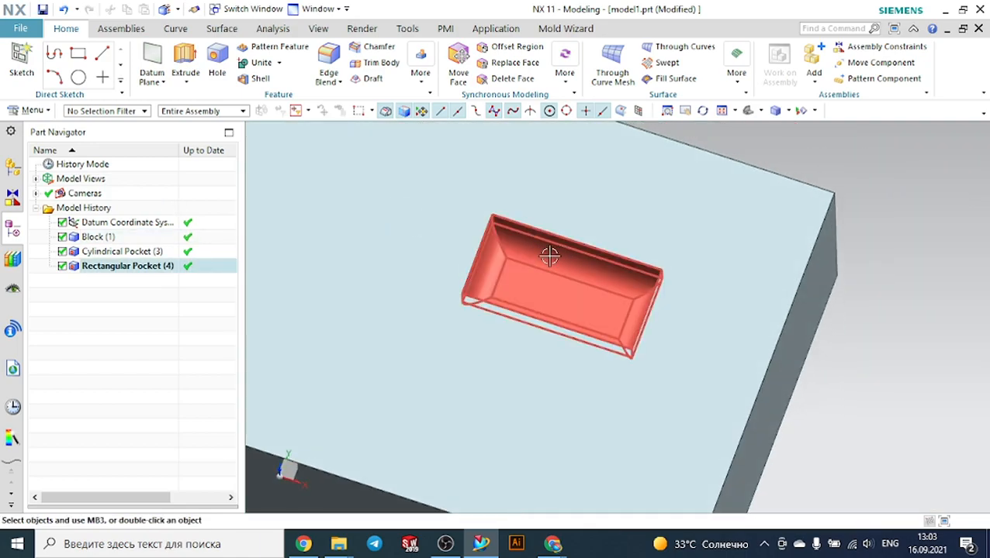
scroll(581, 281, down, 2)
middle_drag(815, 329, 823, 305)
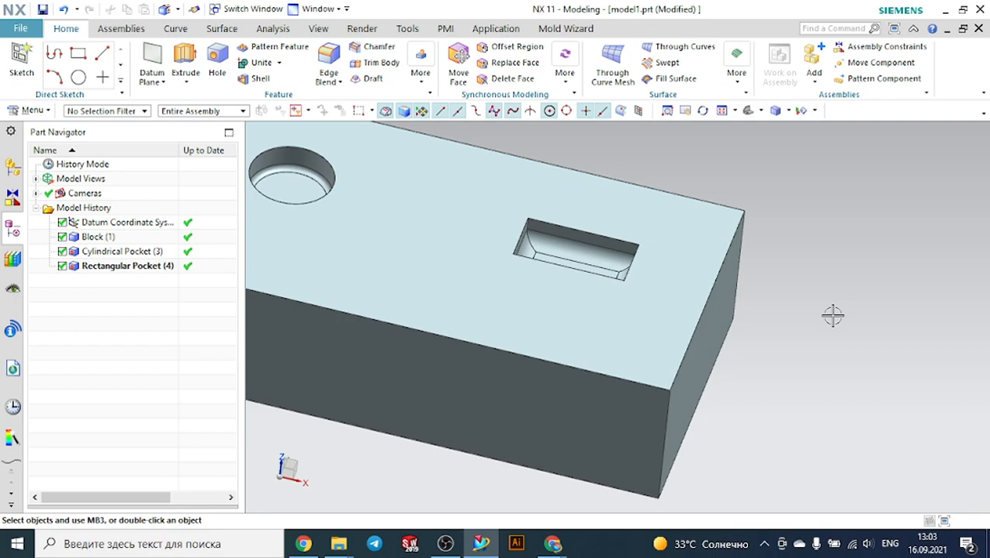
click(159, 251)
ctrl+click(159, 266)
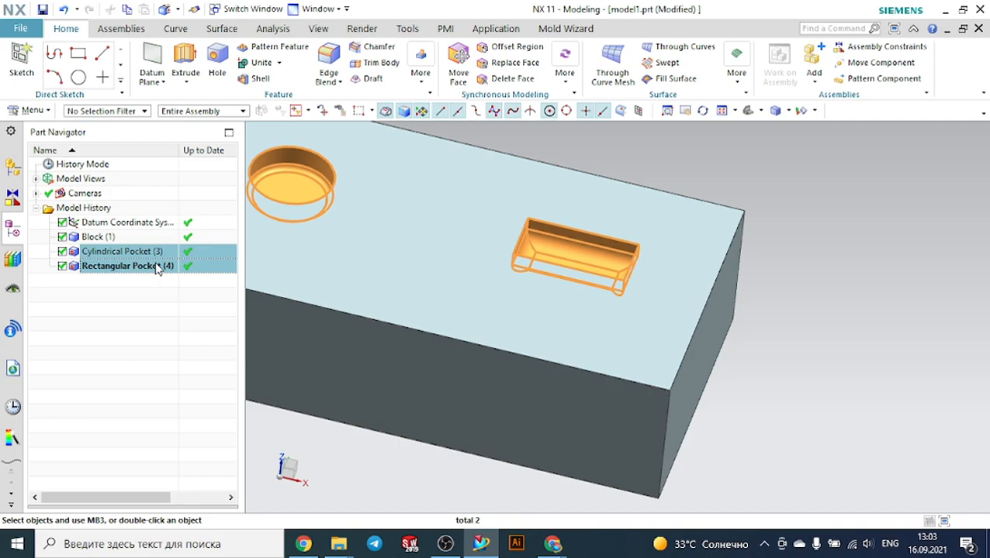
right_click(159, 268)
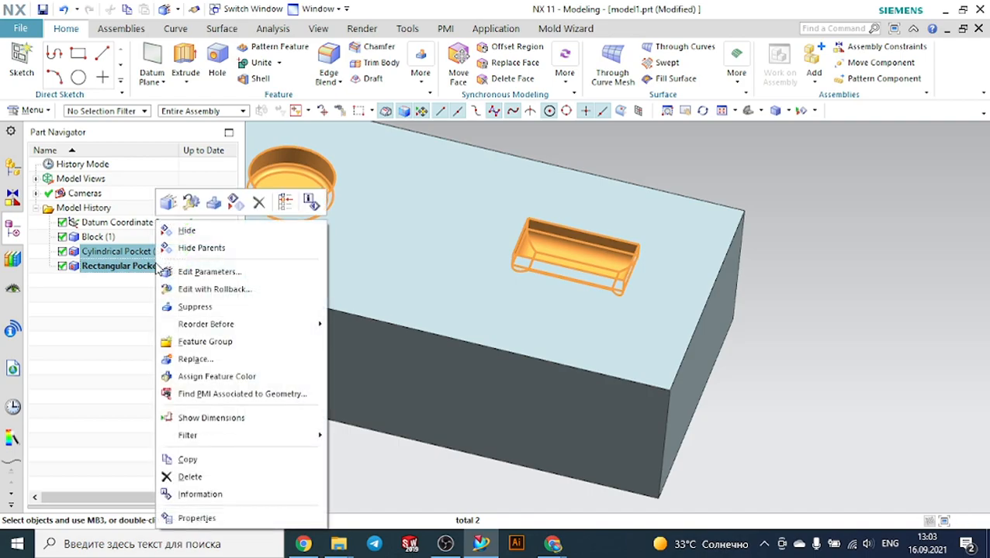
click(190, 477)
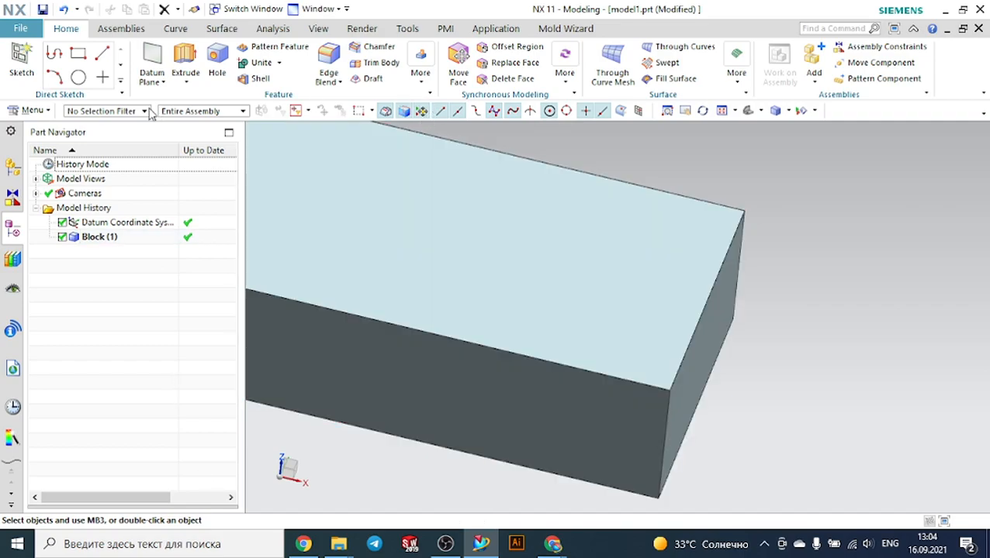
Insert a rectangular Pad on the block's top face, using the block's front face as horizontal reference
click(31, 110)
mouse_move(52, 138)
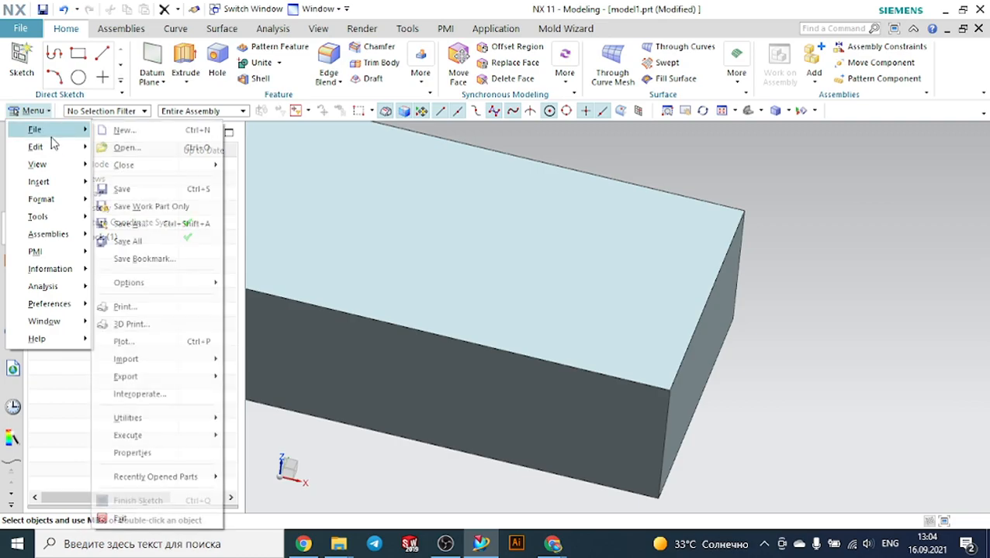
mouse_move(45, 181)
mouse_move(174, 150)
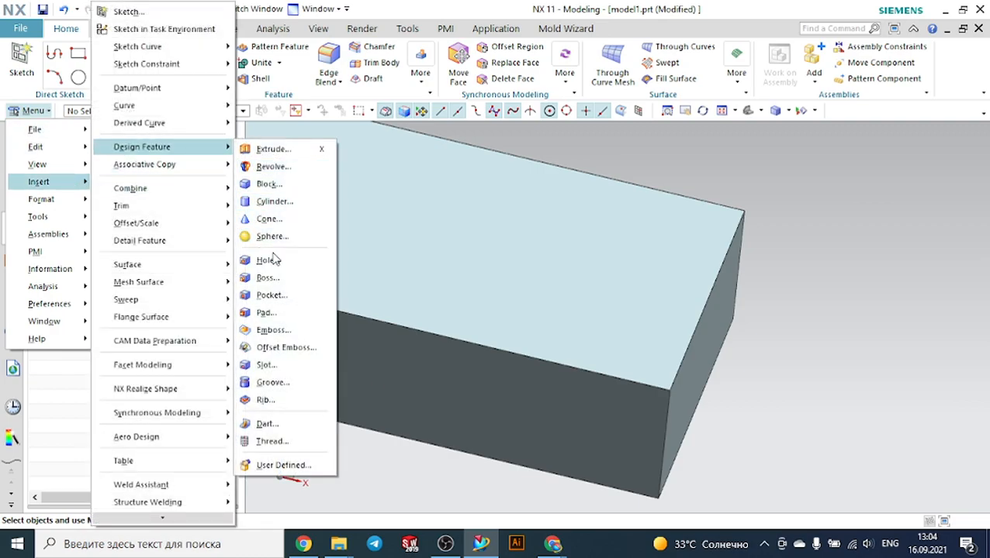
click(268, 312)
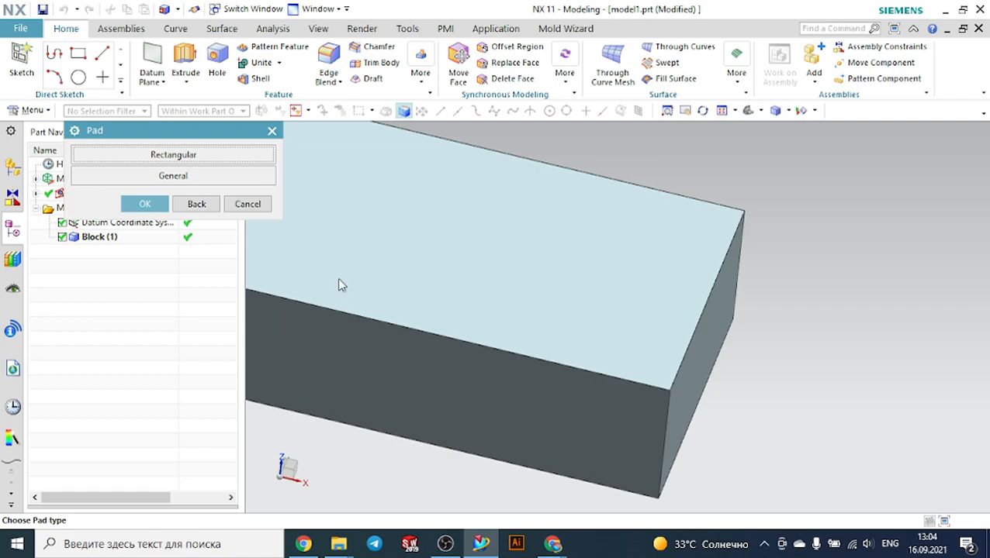
click(184, 155)
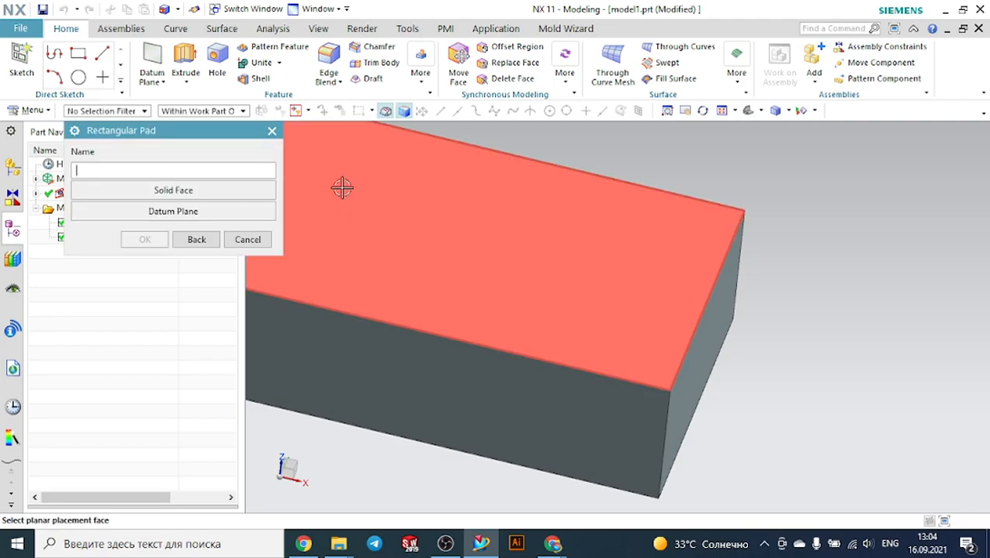
click(342, 188)
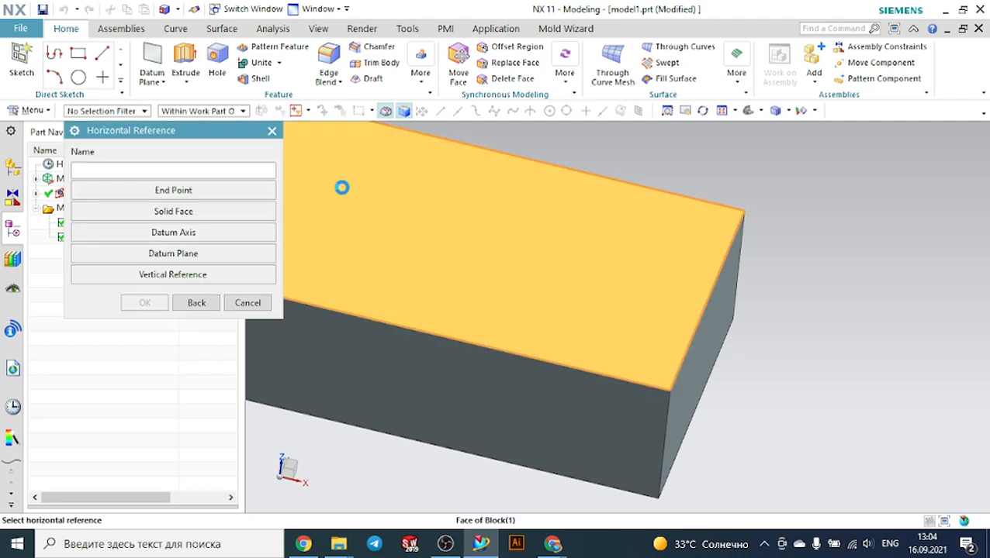
click(234, 212)
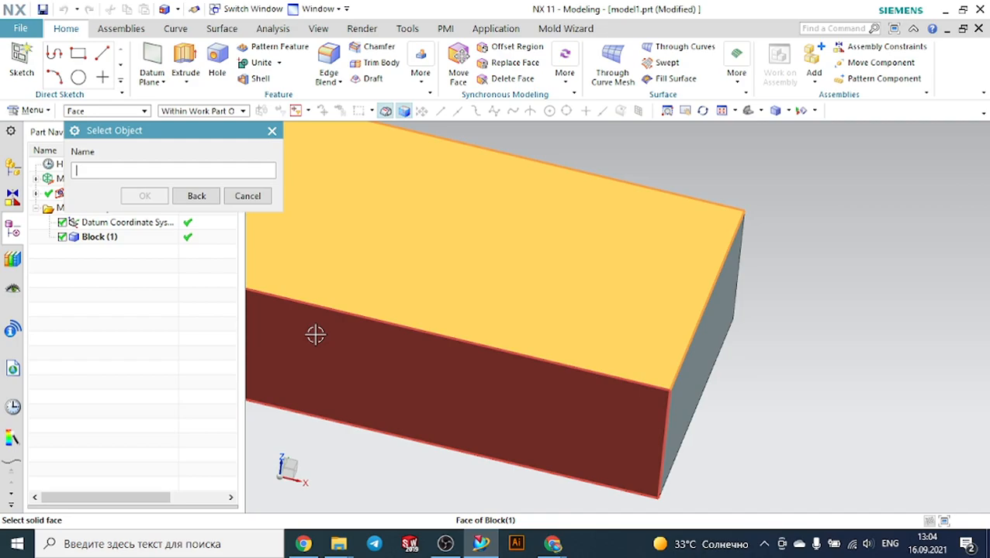
click(315, 334)
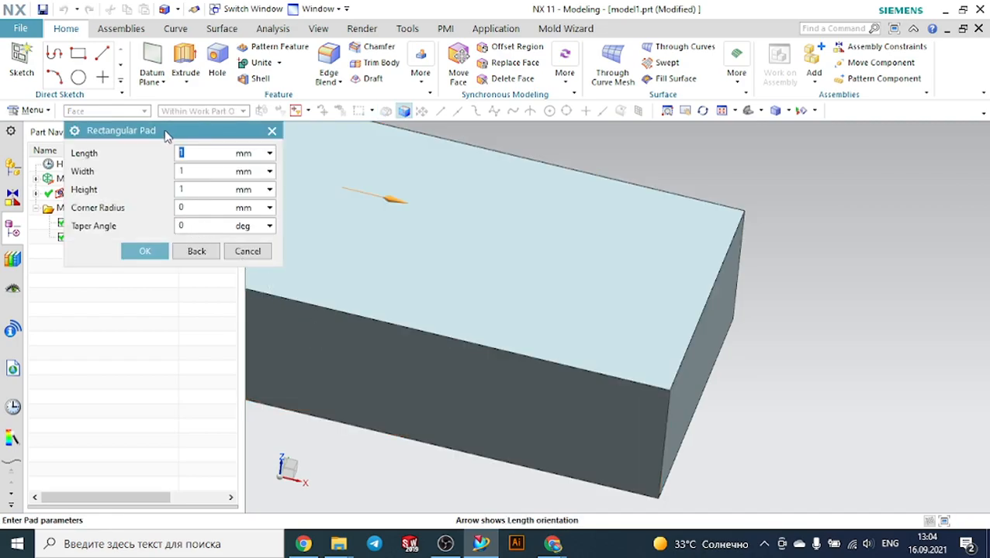
Set the rectangular pad's length to 20 mm and confirm its parameters
drag(165, 135, 151, 136)
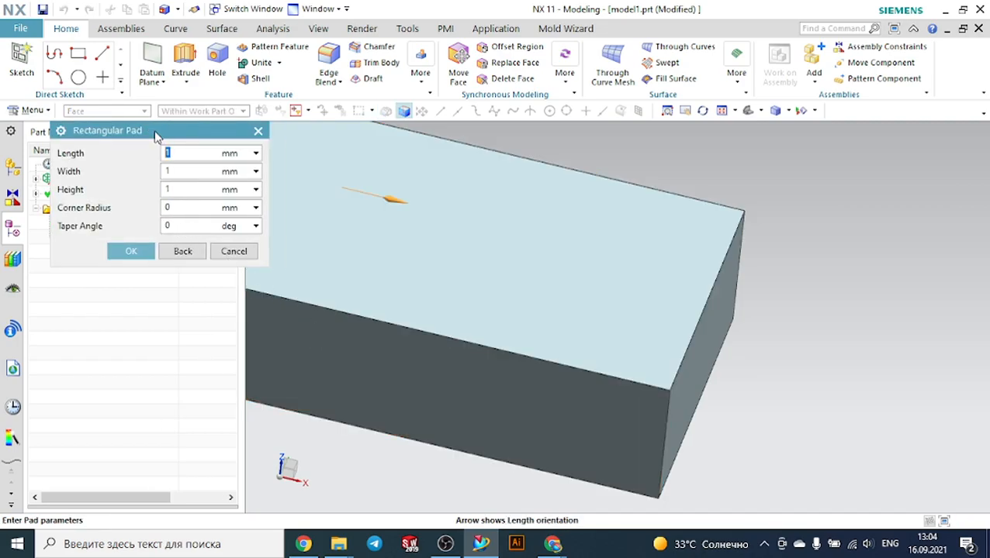
text(20)
key(Tab)
drag(177, 193, 143, 207)
click(136, 254)
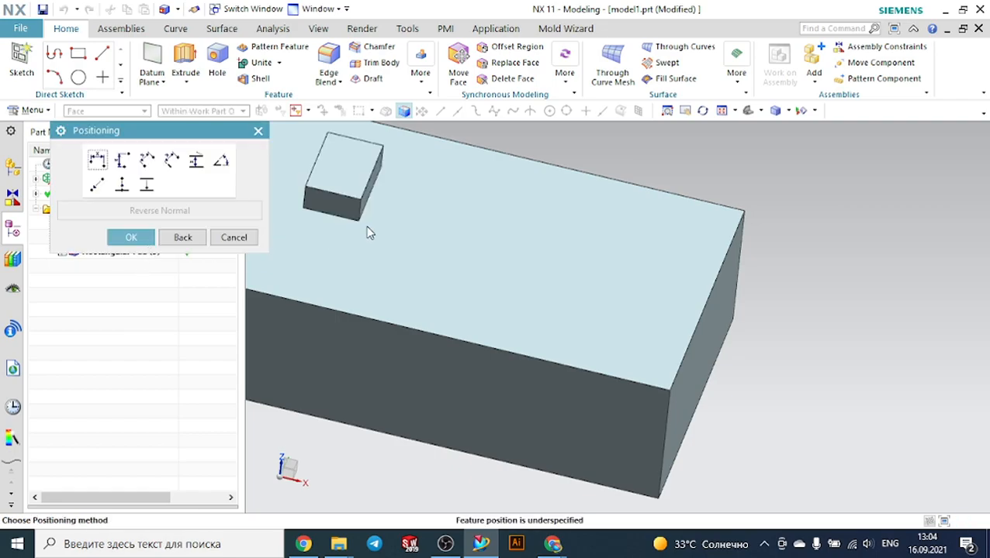
Place the pad without positioning dimensions and return to the pad type selection
scroll(380, 223, down, 2)
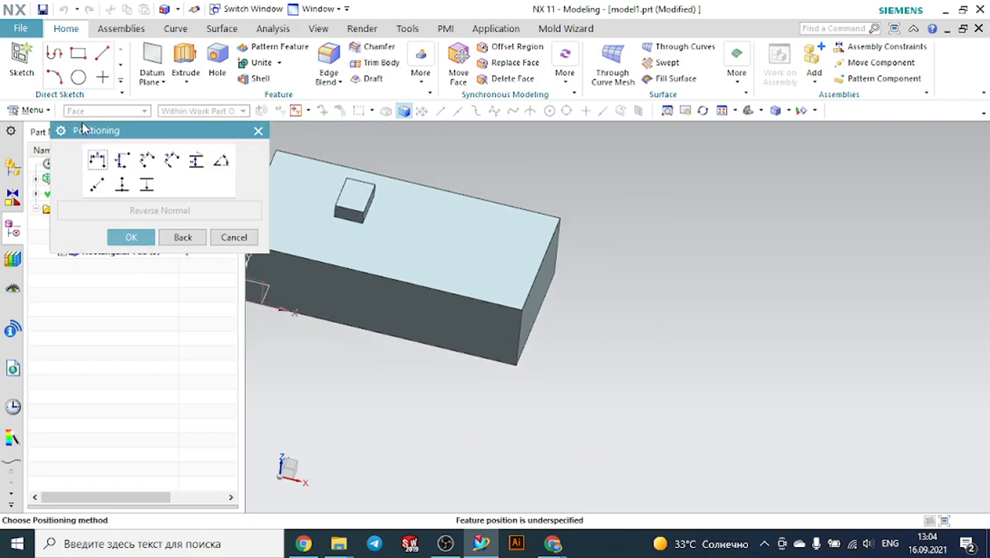
drag(134, 132, 84, 168)
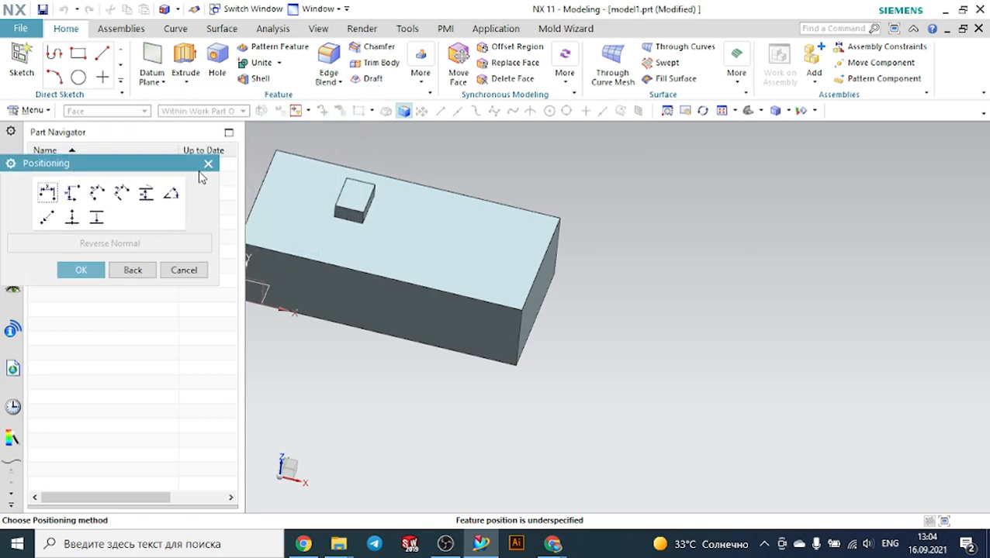
scroll(354, 156, up, 2)
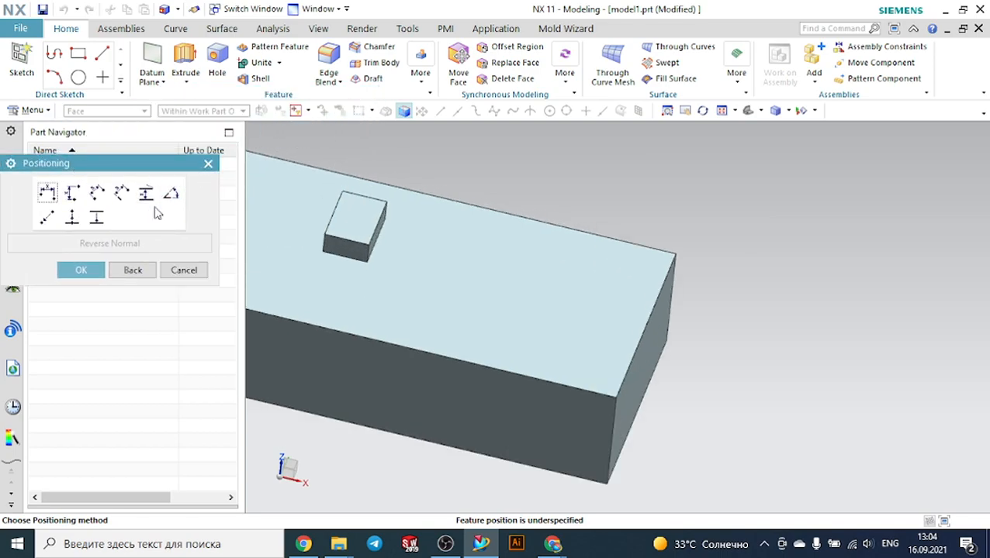
click(82, 270)
scroll(551, 209, down, 3)
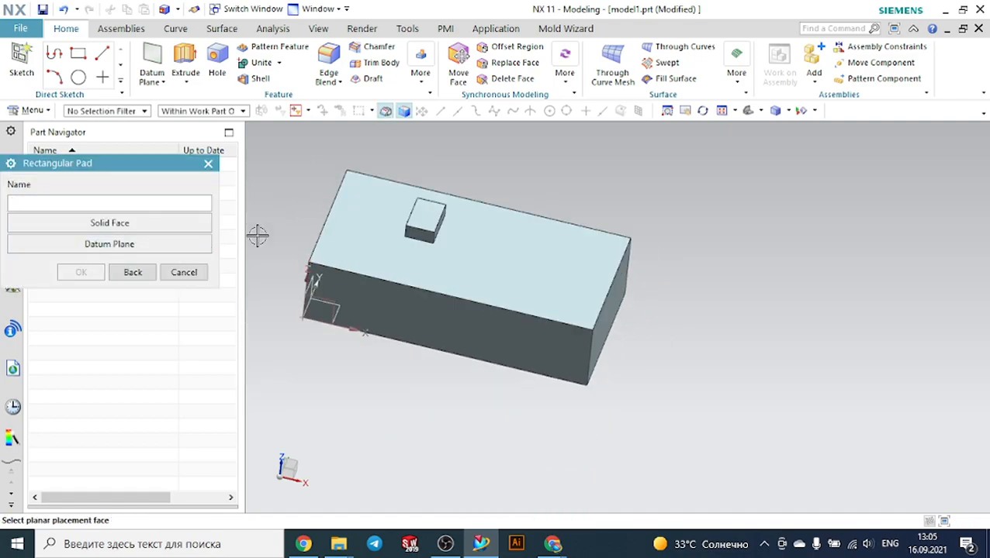
click(135, 274)
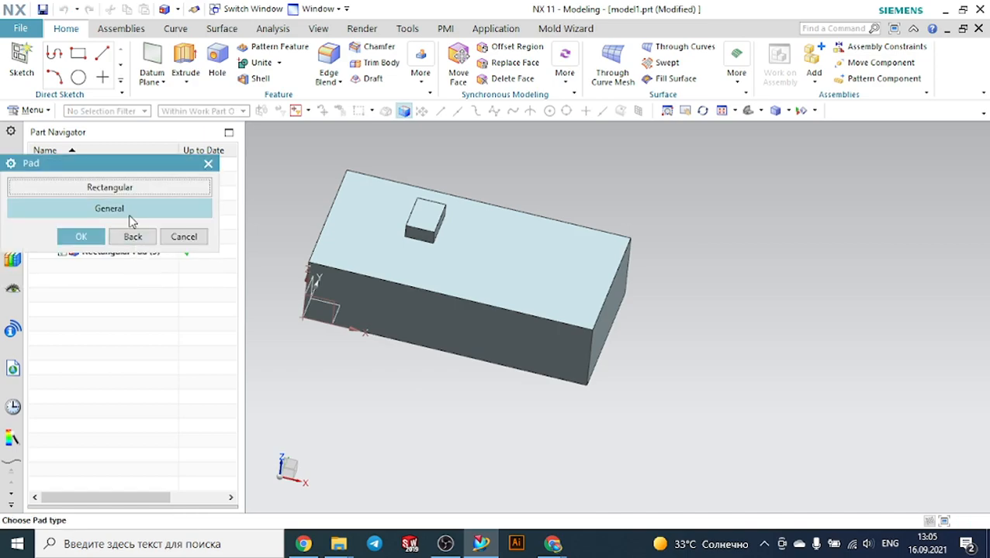
Try to add a 60 mm horizontal positioning dimension between the block's left edge and the pad's edge
click(208, 164)
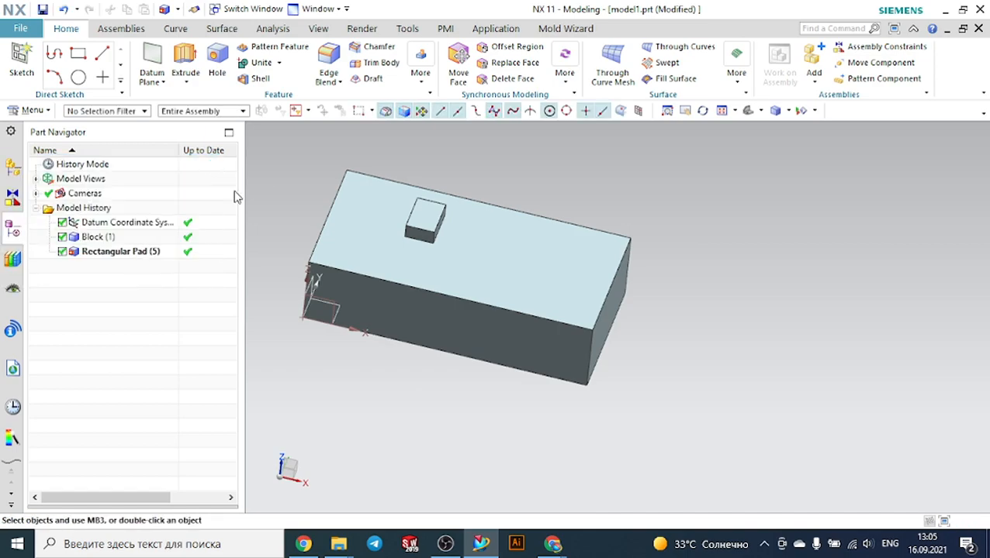
scroll(261, 190, up, 2)
scroll(521, 190, up, 4)
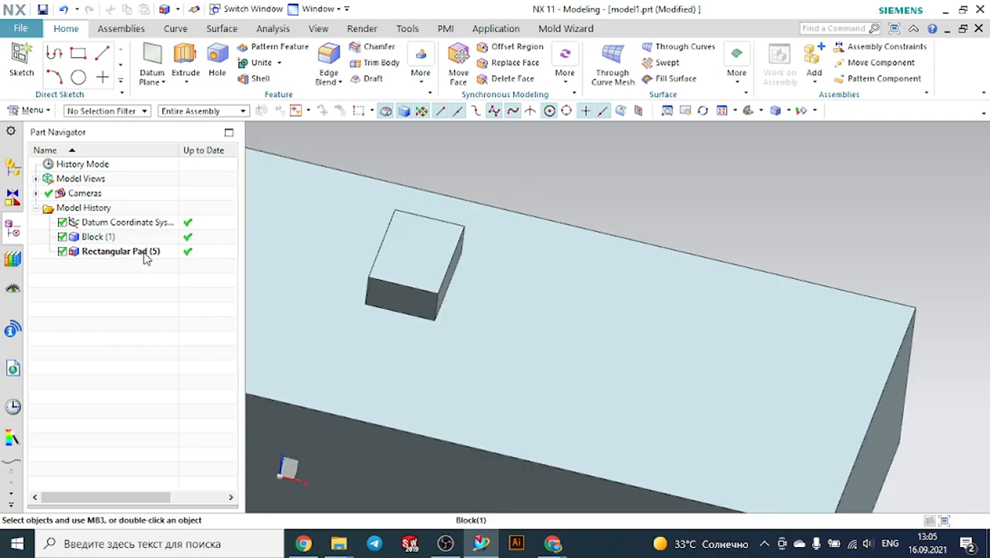
click(146, 253)
right_click(146, 254)
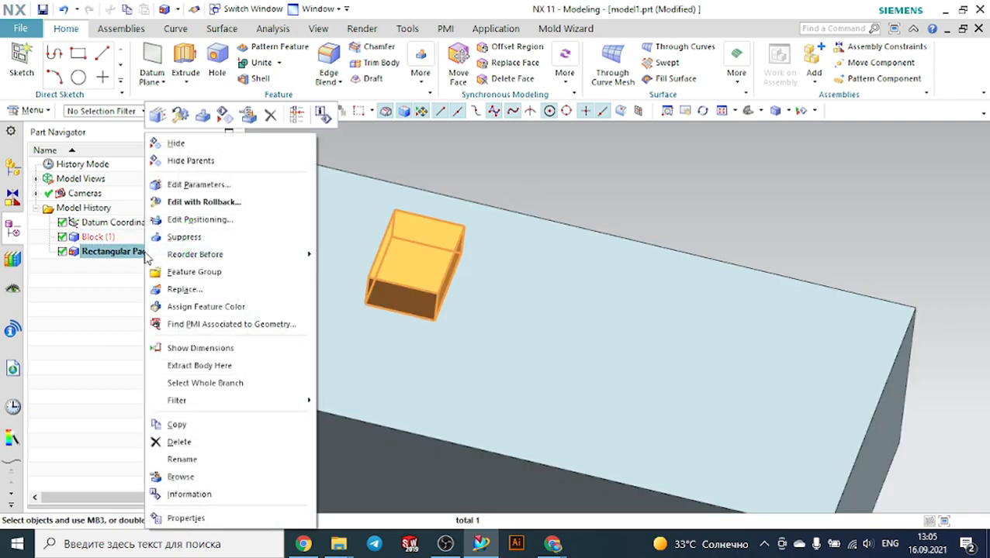
click(237, 220)
click(44, 195)
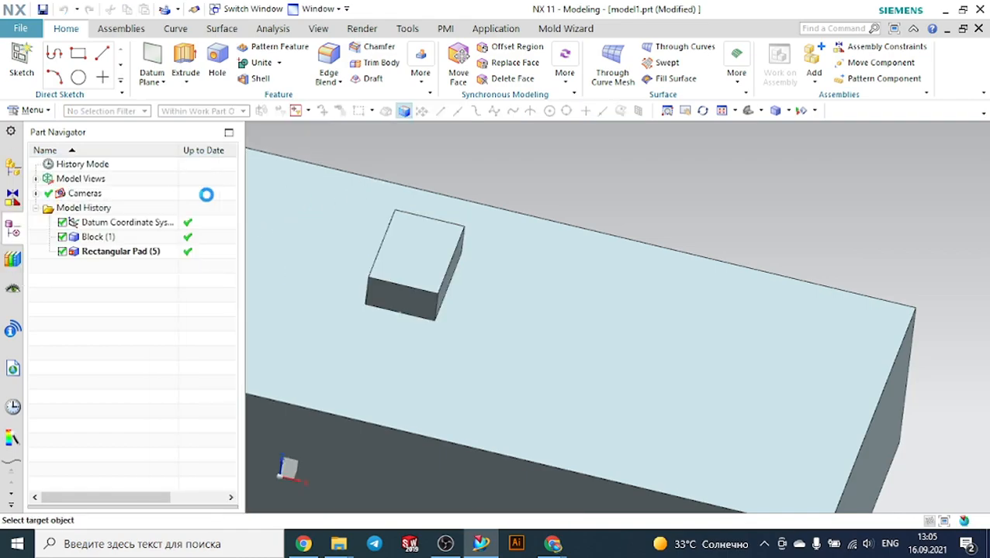
scroll(283, 194, down, 5)
scroll(360, 195, up, 6)
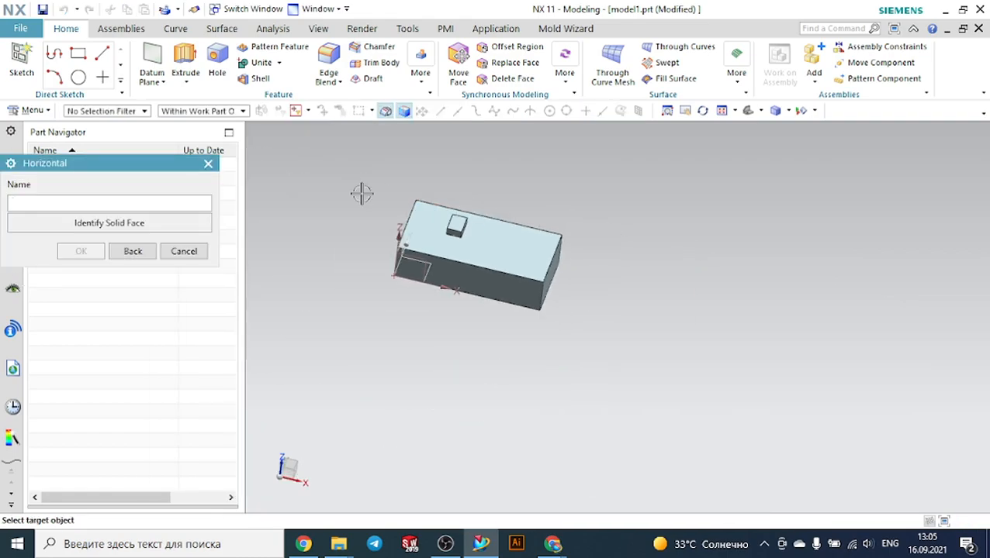
click(398, 250)
click(593, 267)
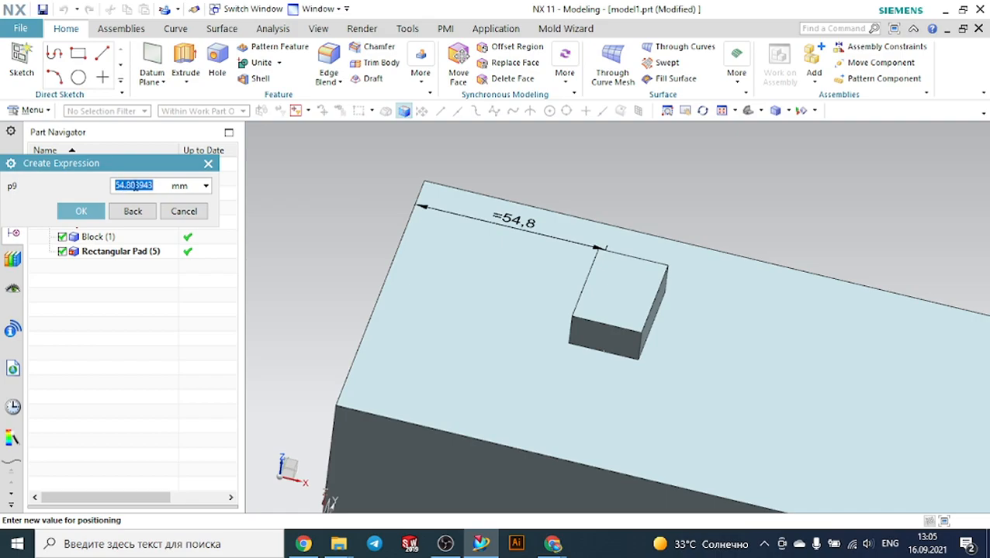
text(6)
click(91, 212)
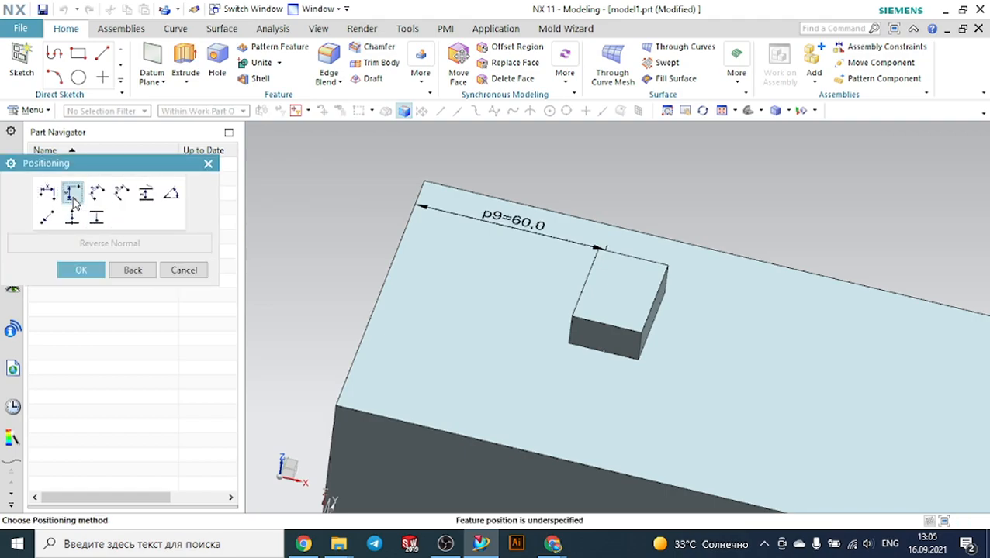
click(73, 194)
click(625, 256)
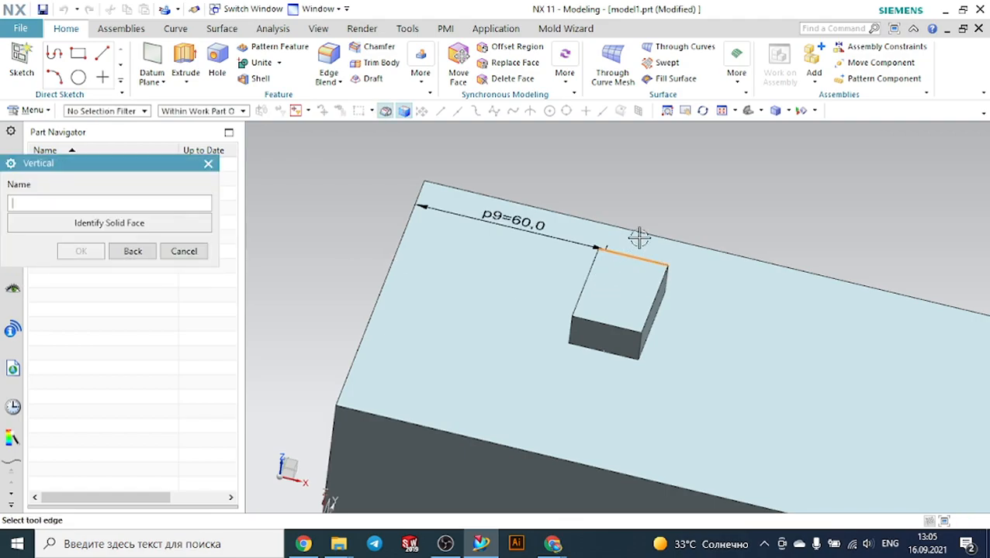
key(Escape)
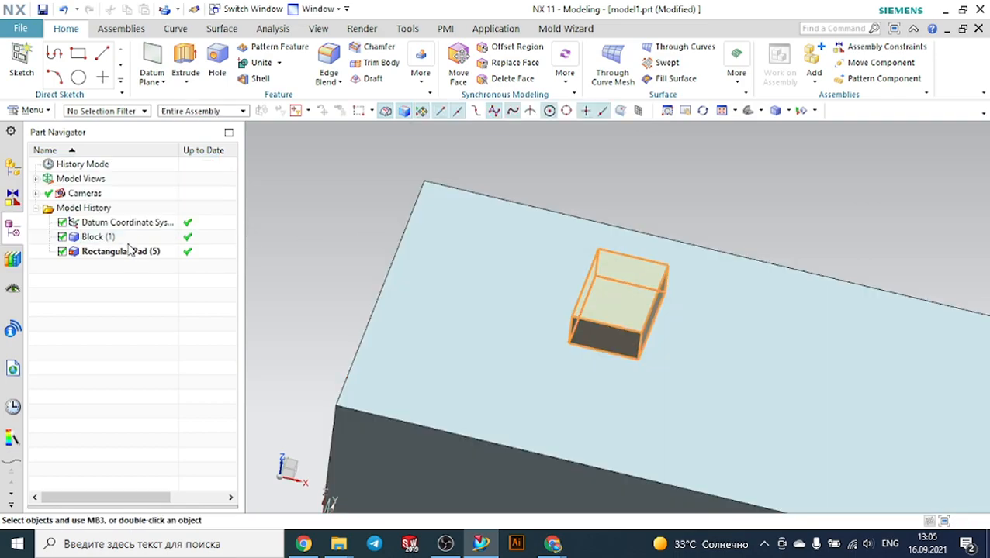
Edit the pad's positioning with a 30 mm vertical dimension from the block's back edge to the pad's back edge
click(131, 250)
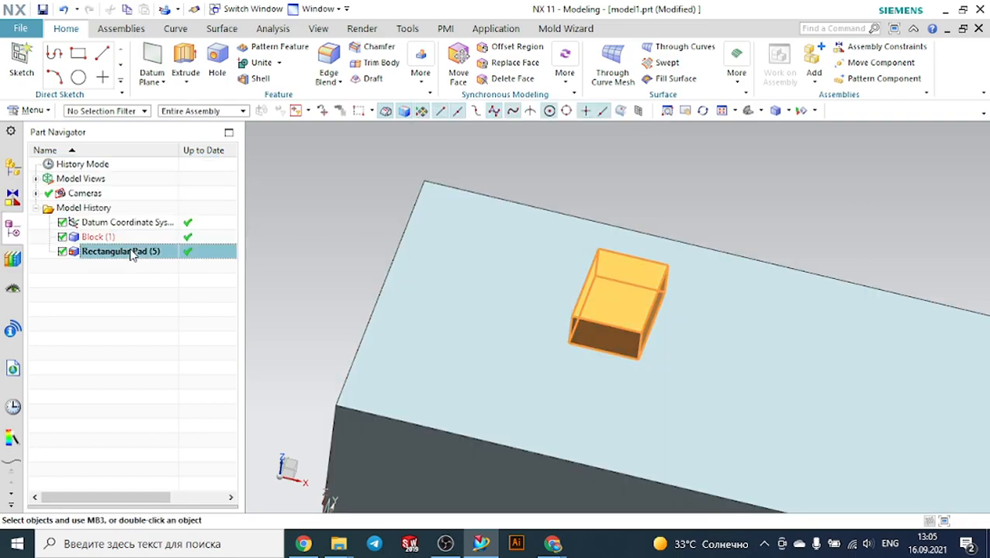
right_click(133, 253)
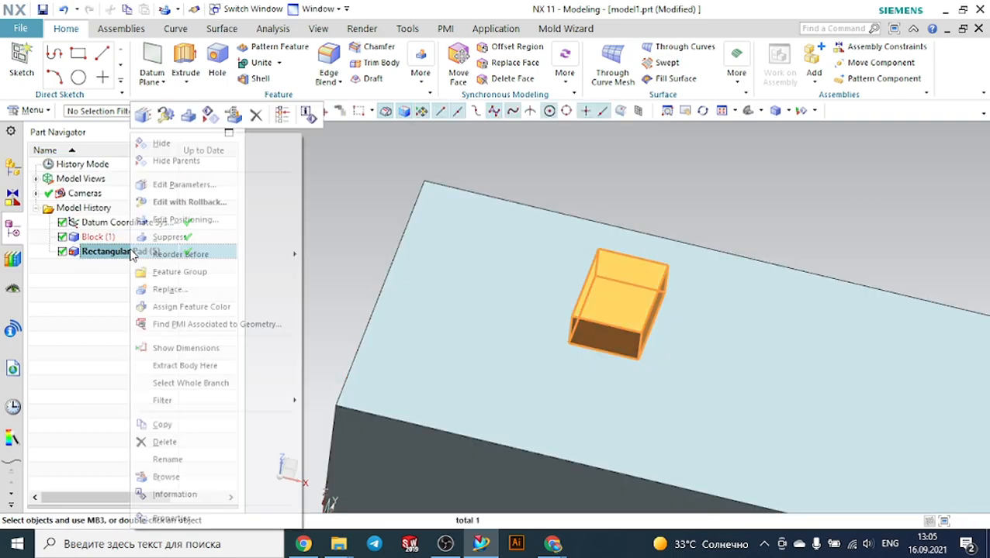
click(233, 220)
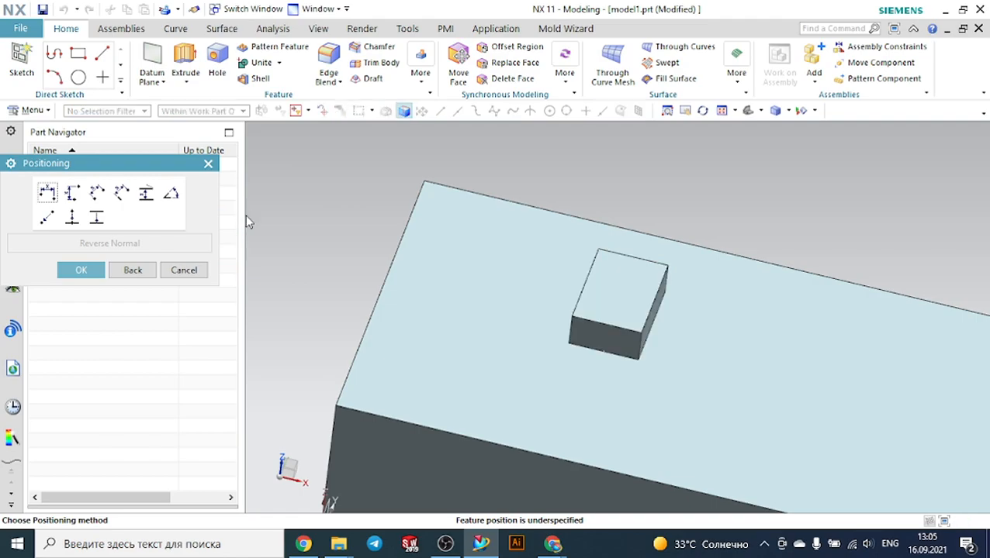
click(73, 194)
click(664, 233)
click(636, 260)
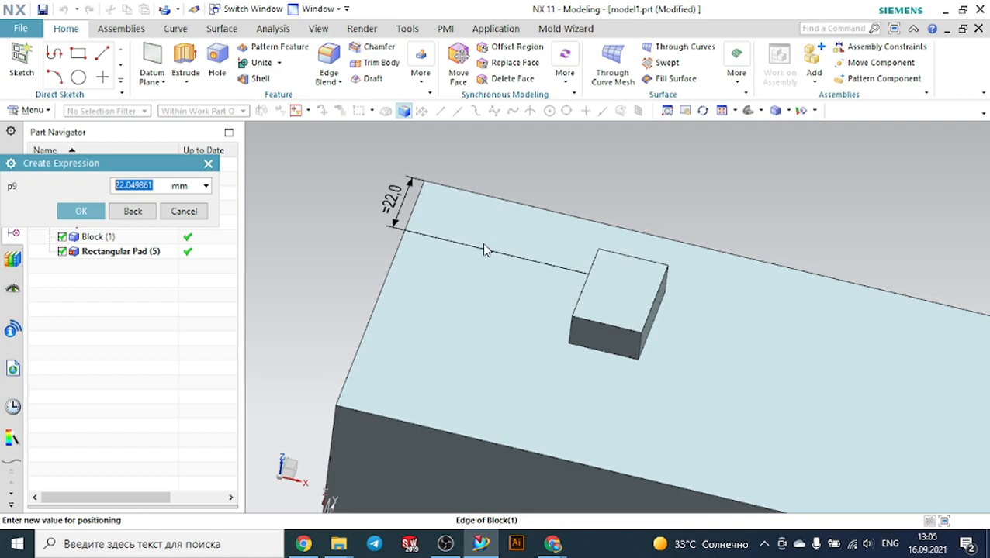
text(30)
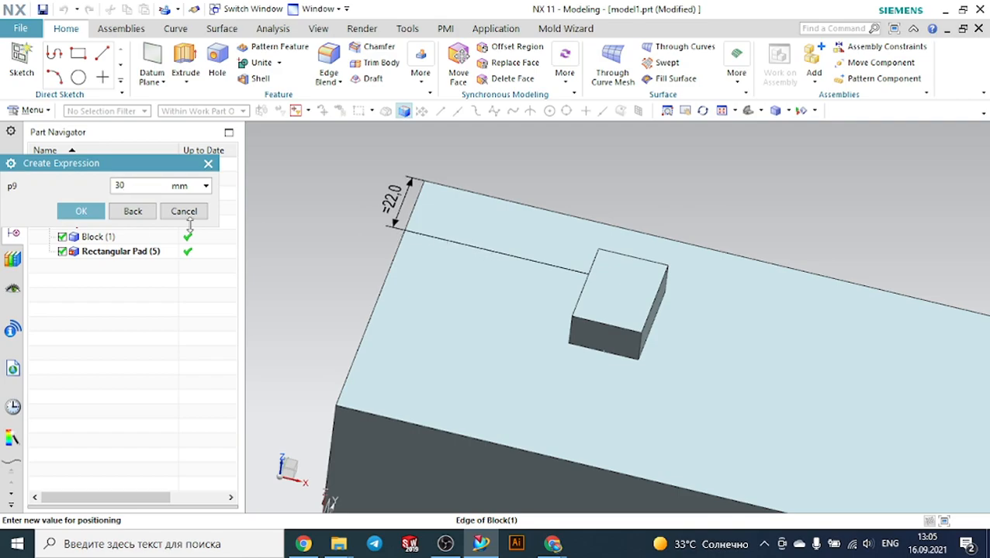
click(93, 213)
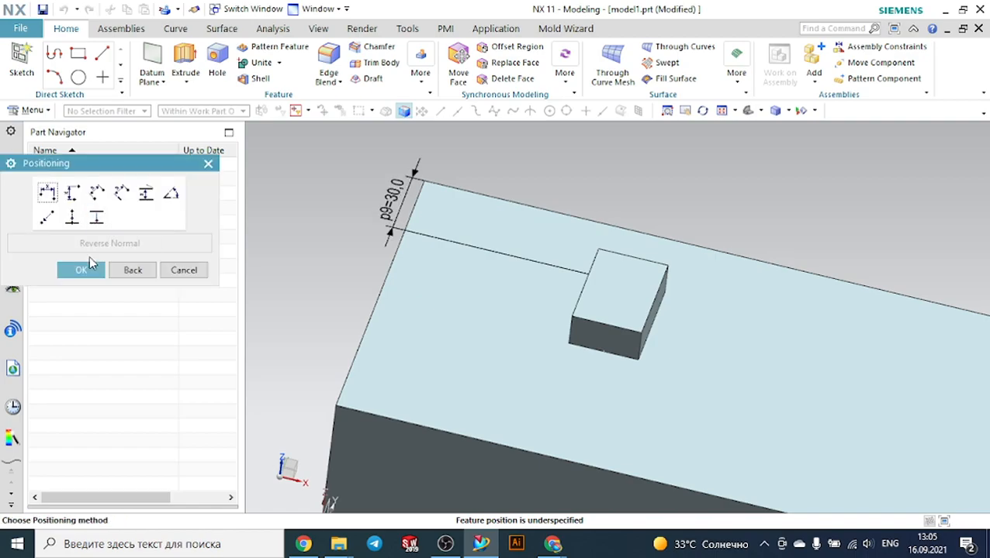
click(84, 271)
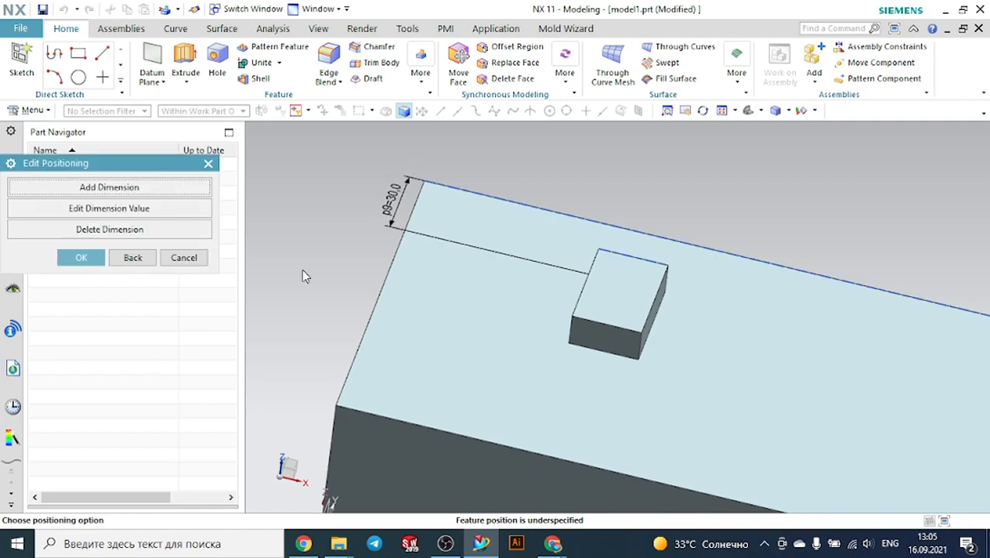
click(82, 258)
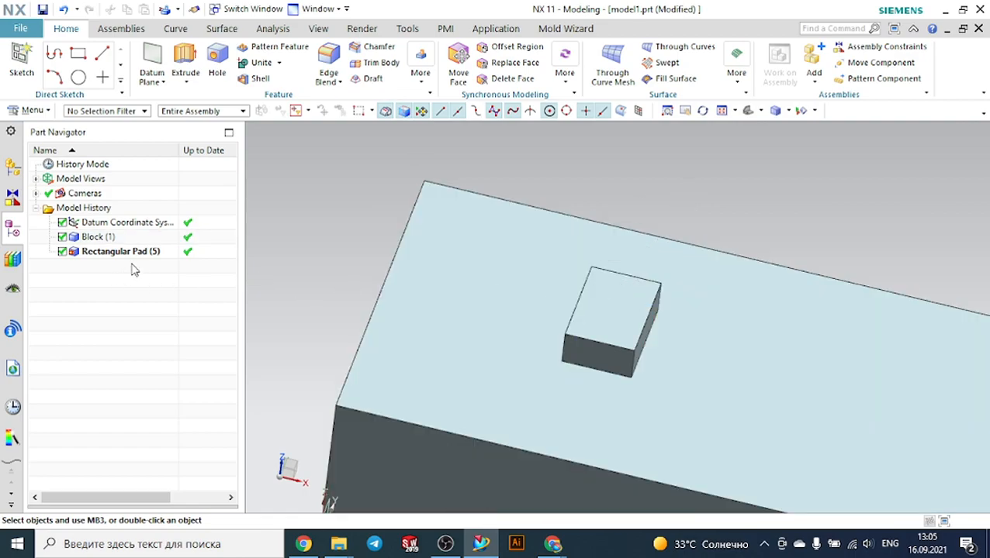
Edit the rectangular pad's parameters, setting its taper angle to 2 degrees
right_click(116, 252)
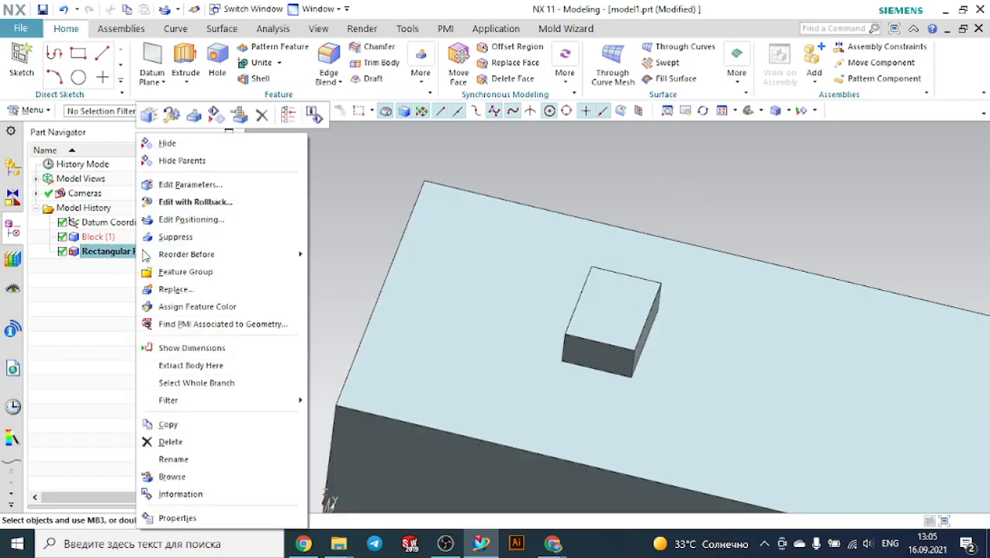
click(189, 187)
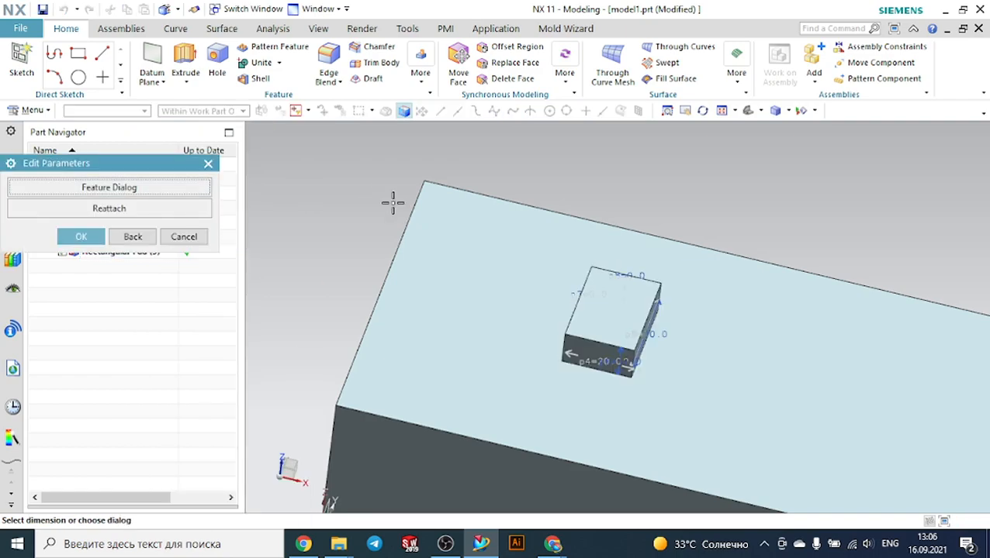
click(184, 192)
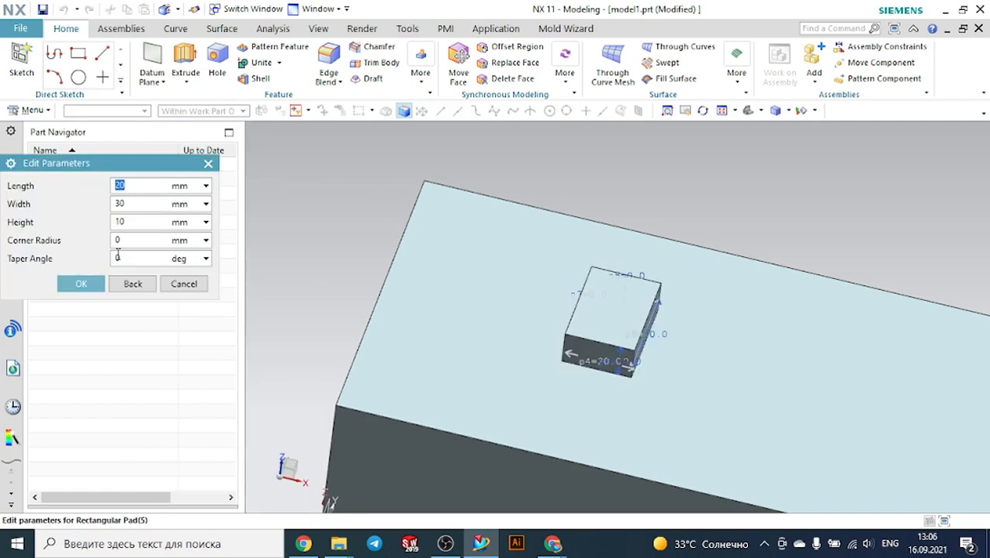
click(135, 262)
text(2)
click(82, 284)
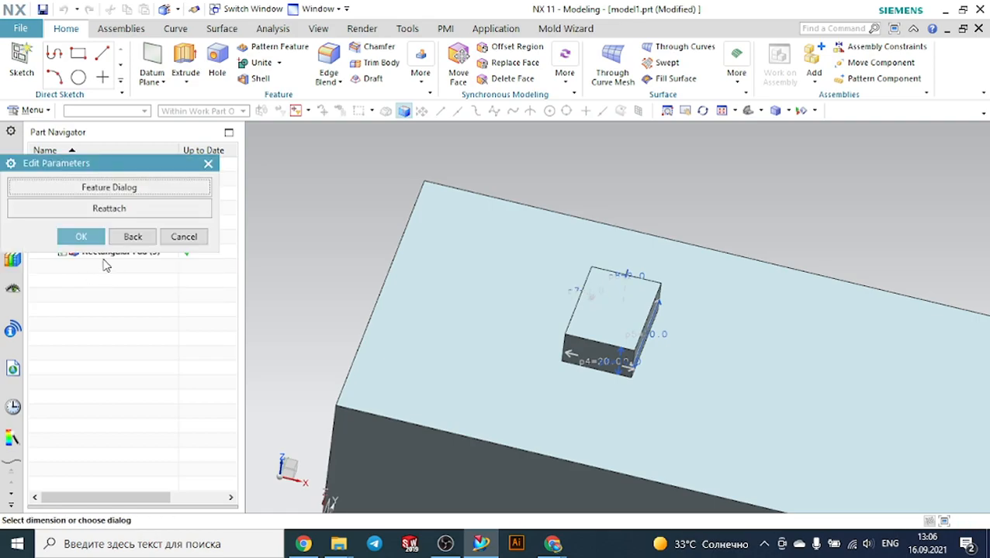
click(80, 236)
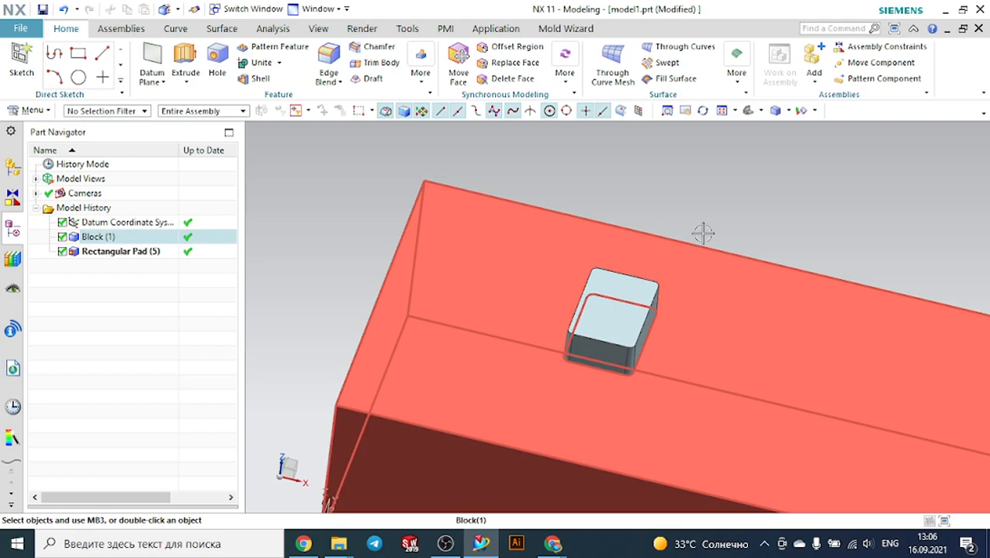
middle_drag(702, 233, 745, 201)
scroll(747, 202, down, 2)
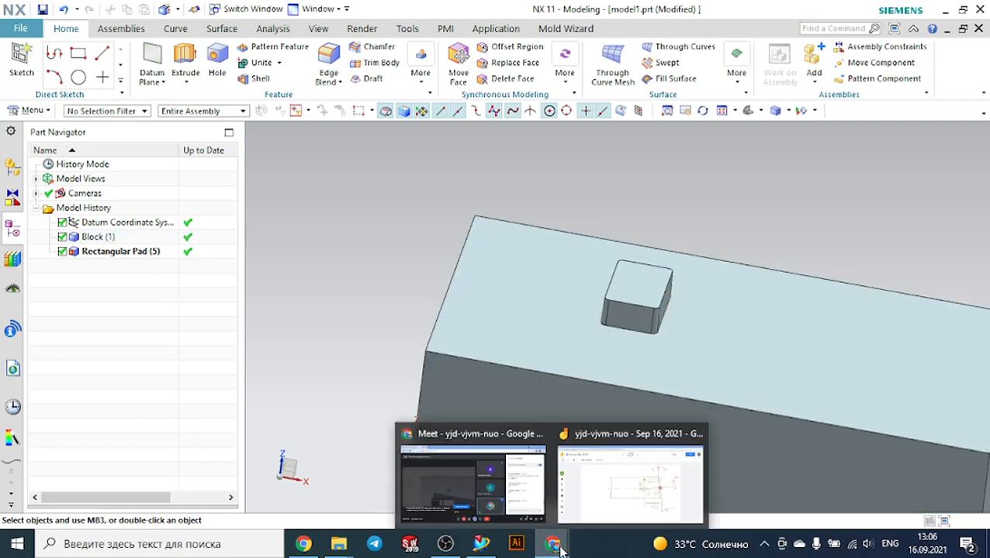
mouse_move(560, 548)
click(522, 504)
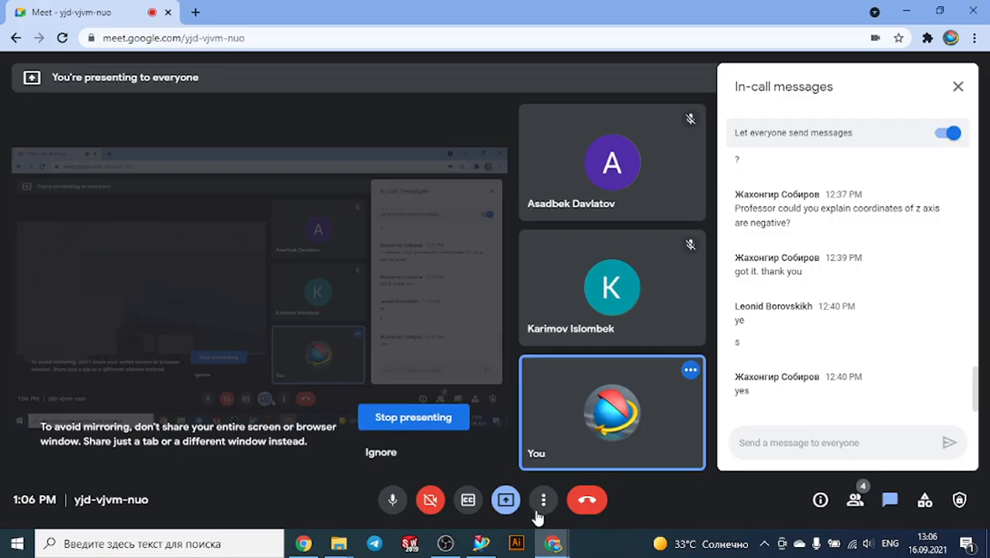
click(479, 547)
Delete the rectangular pad from the block
click(153, 259)
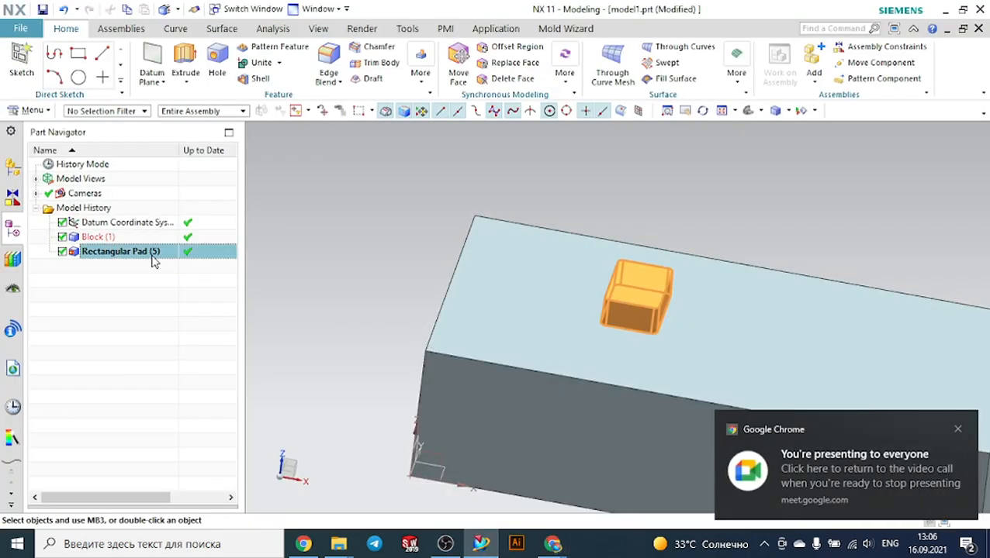
right_click(153, 261)
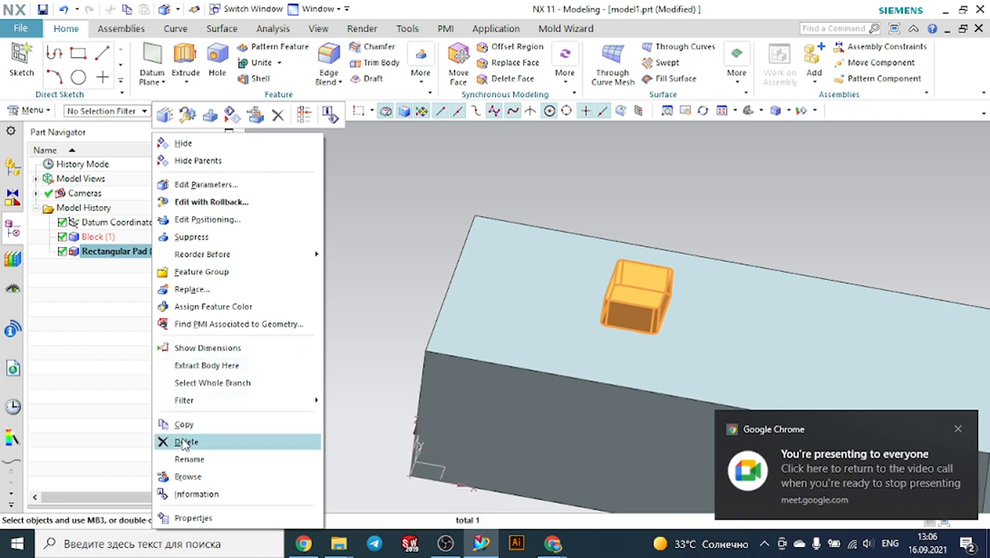
click(181, 442)
Insert a rectangular Slot on the block's top face, using the block's front face as horizontal reference
click(50, 113)
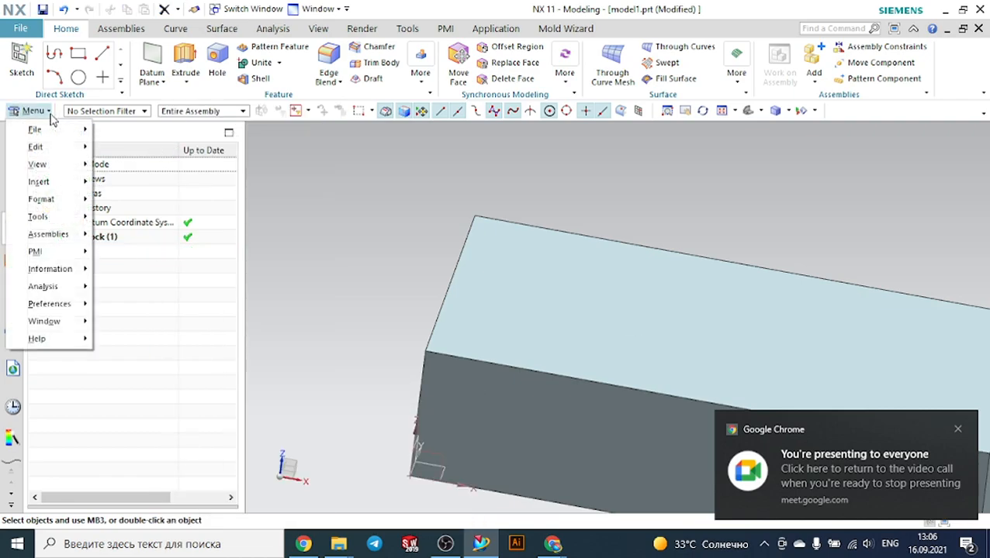
mouse_move(60, 167)
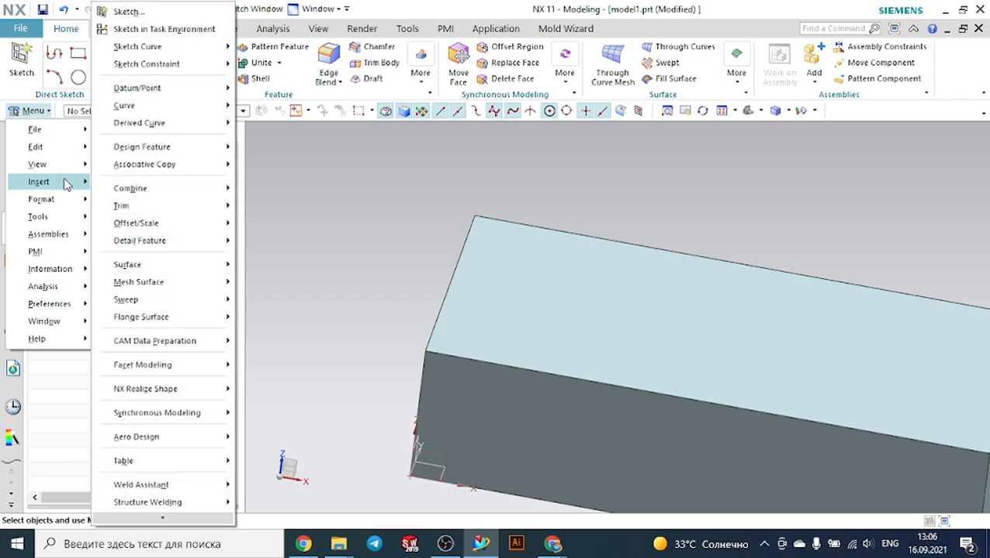
mouse_move(190, 147)
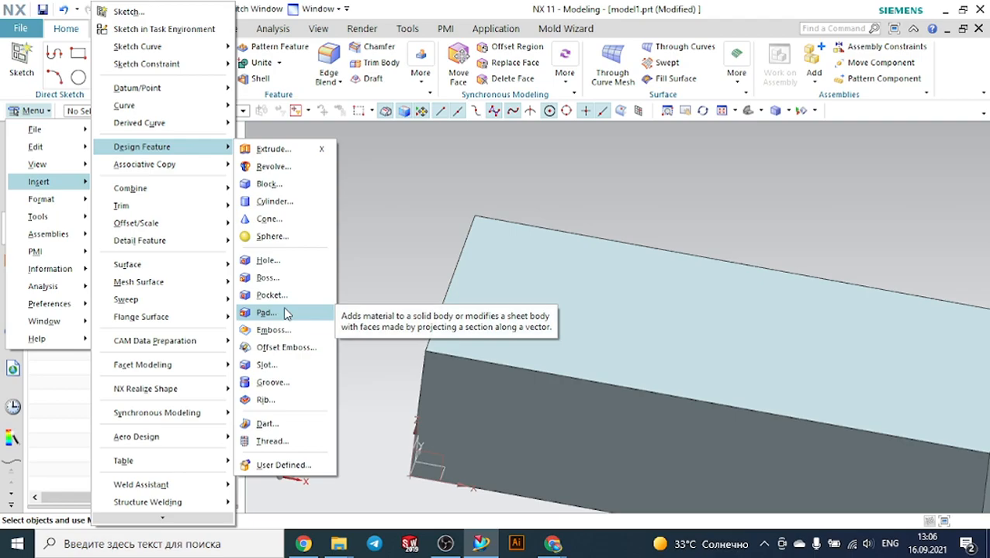
click(265, 365)
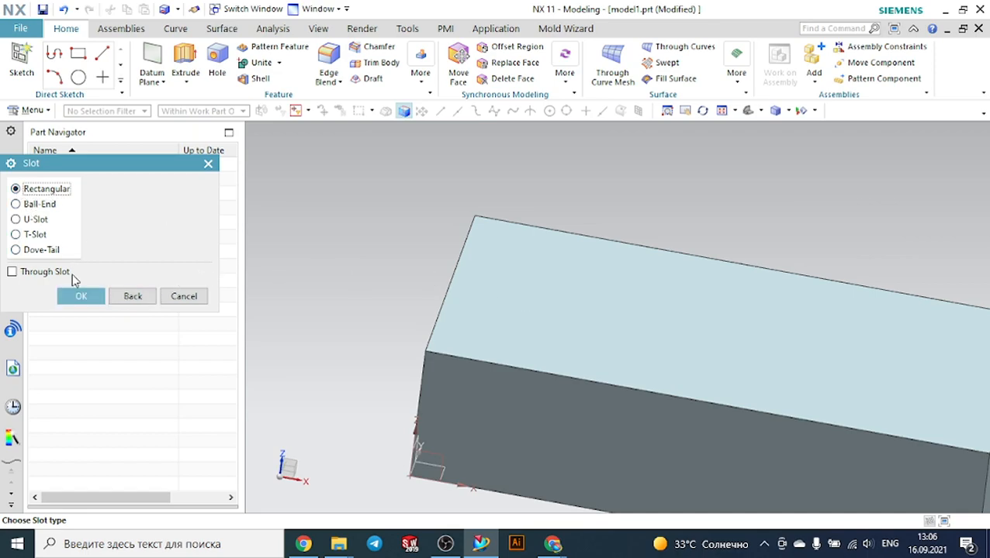
click(81, 297)
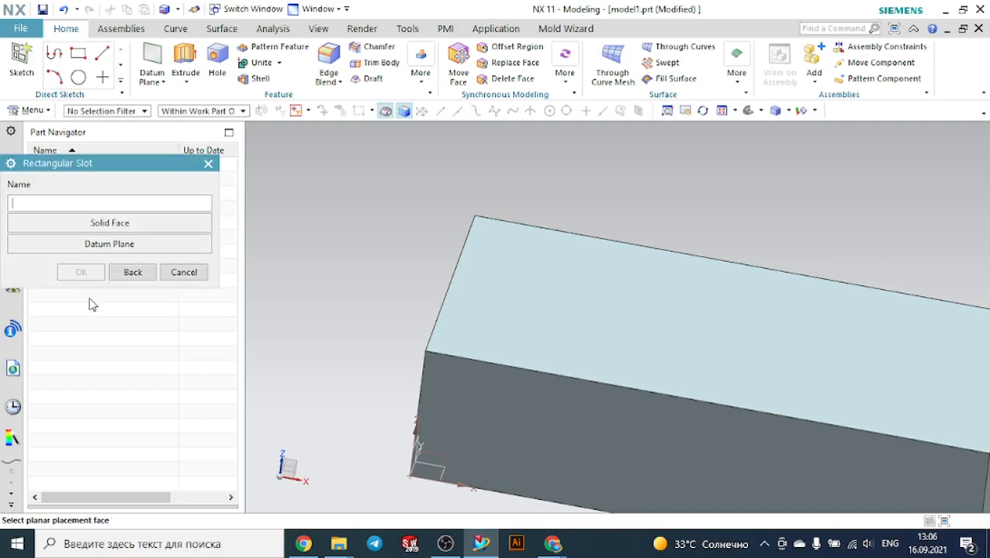
click(623, 291)
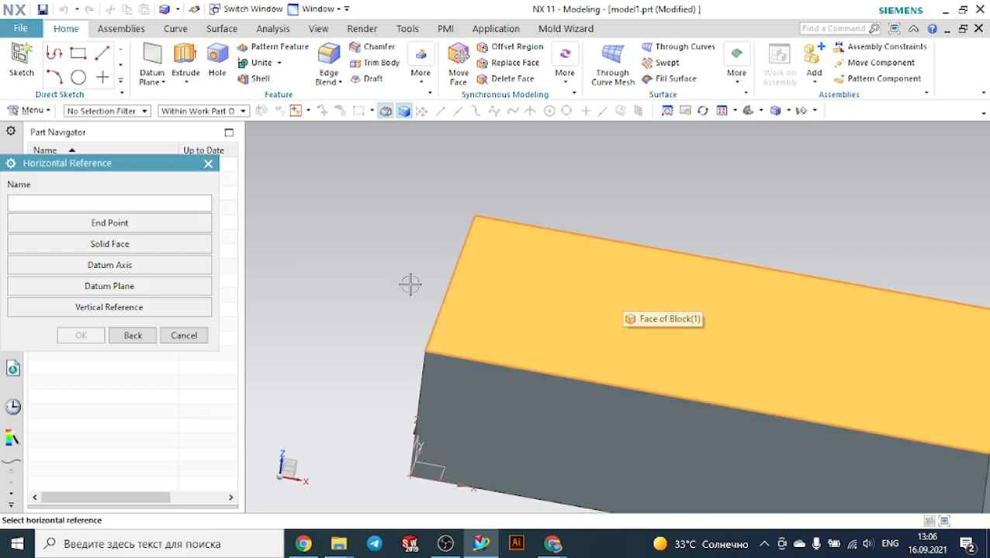
click(135, 246)
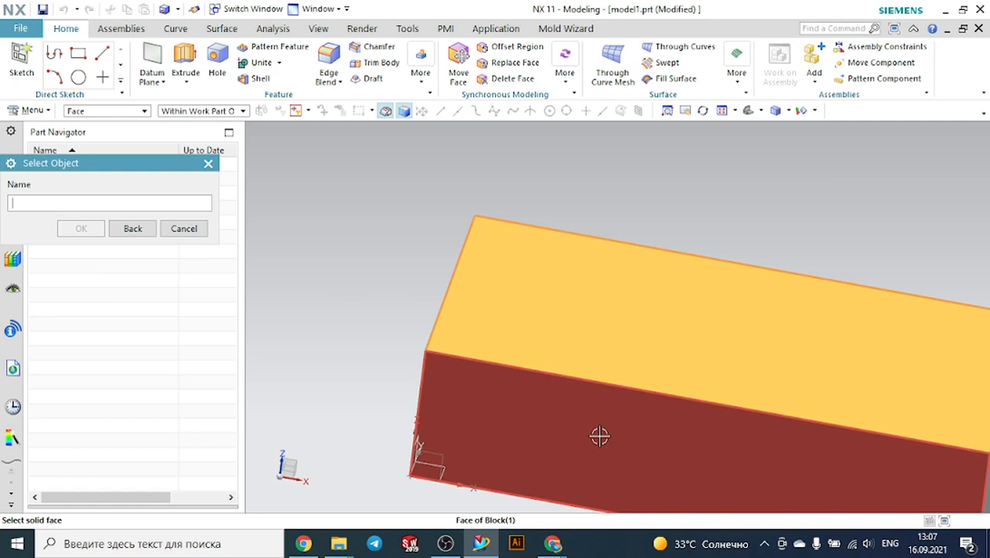
click(599, 436)
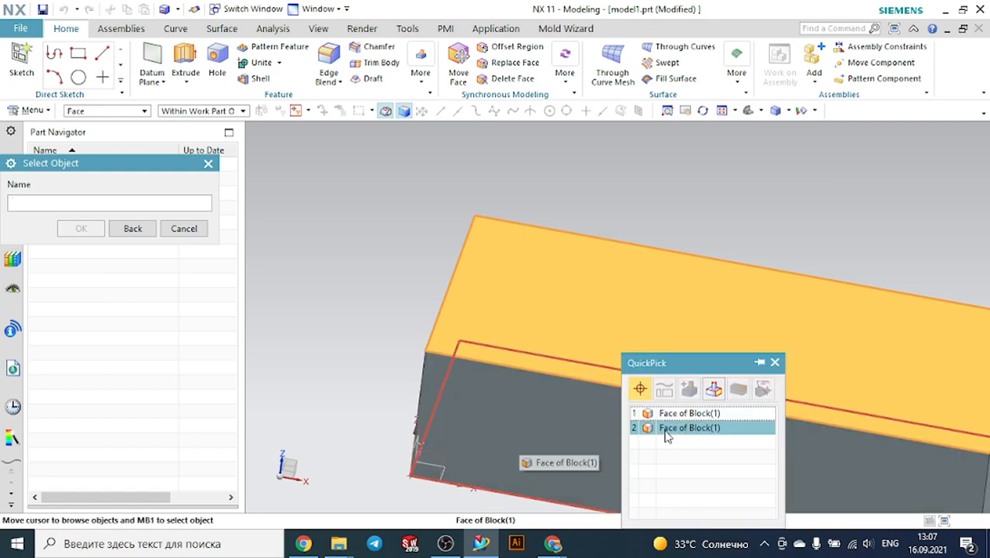
click(673, 413)
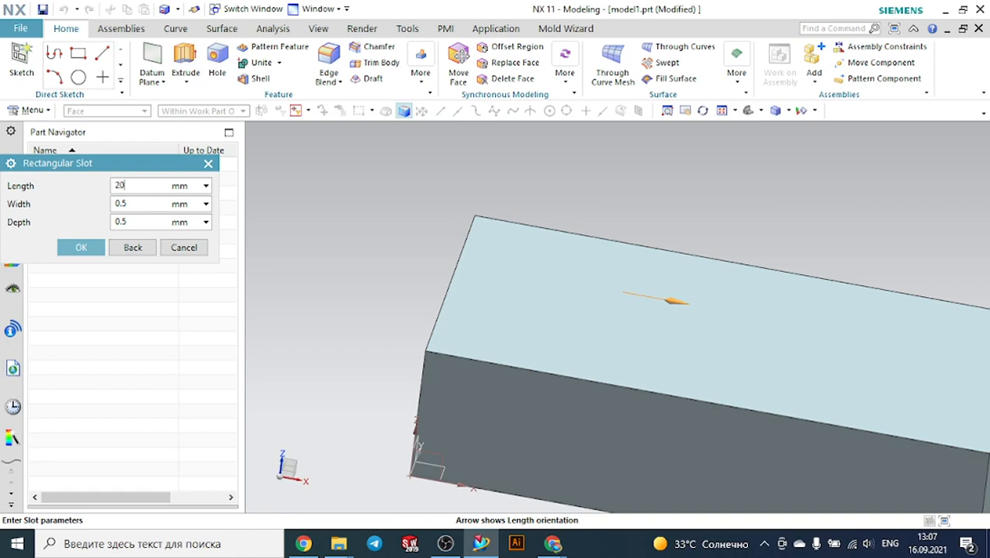
Set the slot's length to 20 mm, width to 1 mm and depth to 5 mm, and confirm
click(124, 204)
text(1)
click(147, 222)
text(5)
click(81, 247)
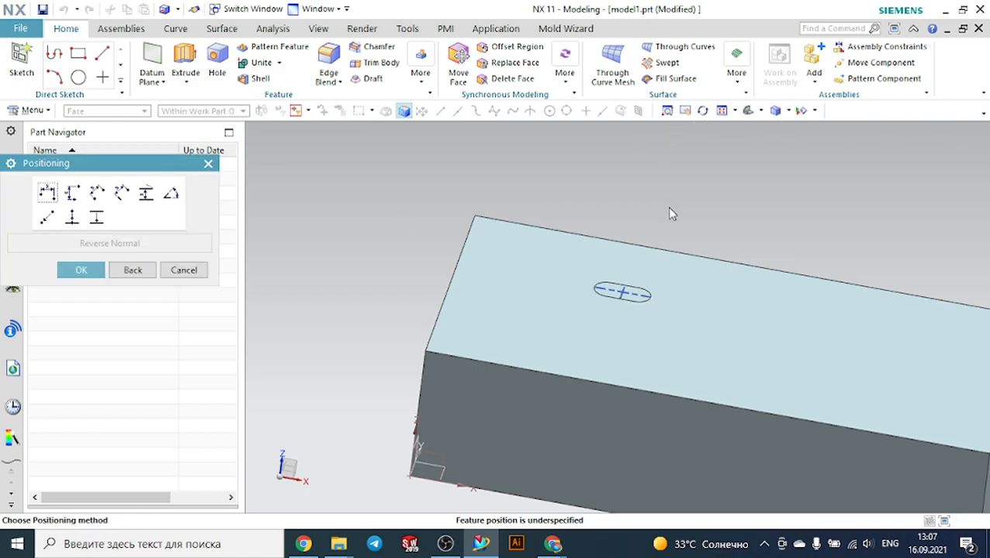
Position the slot horizontally 75 mm from the block's left edge to the slot's centreline
middle_drag(670, 209, 661, 239)
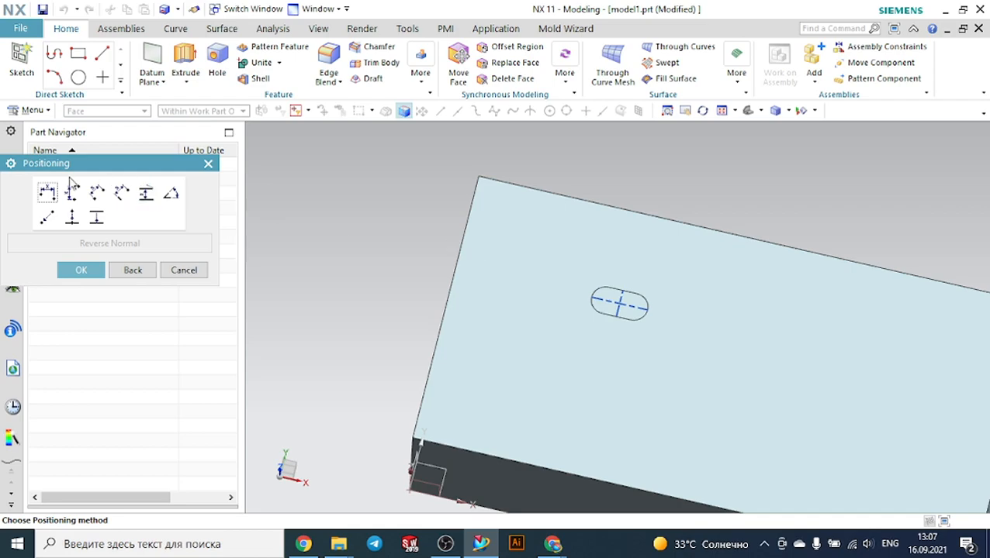
click(47, 193)
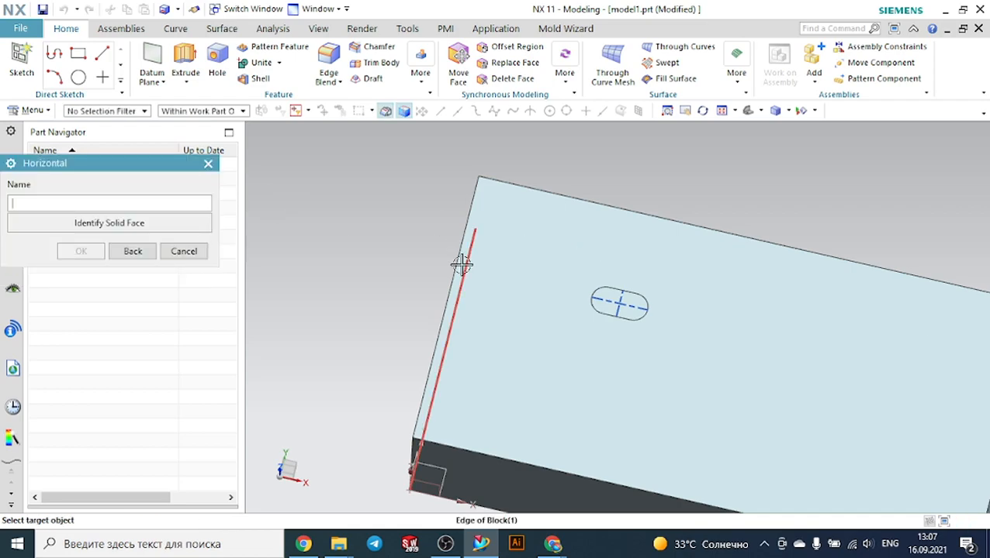
click(463, 238)
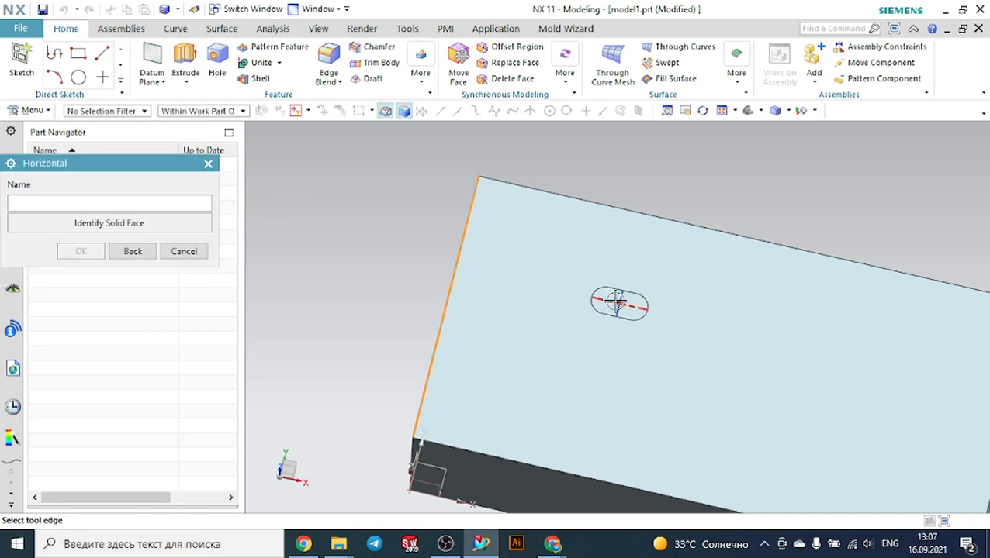
click(621, 302)
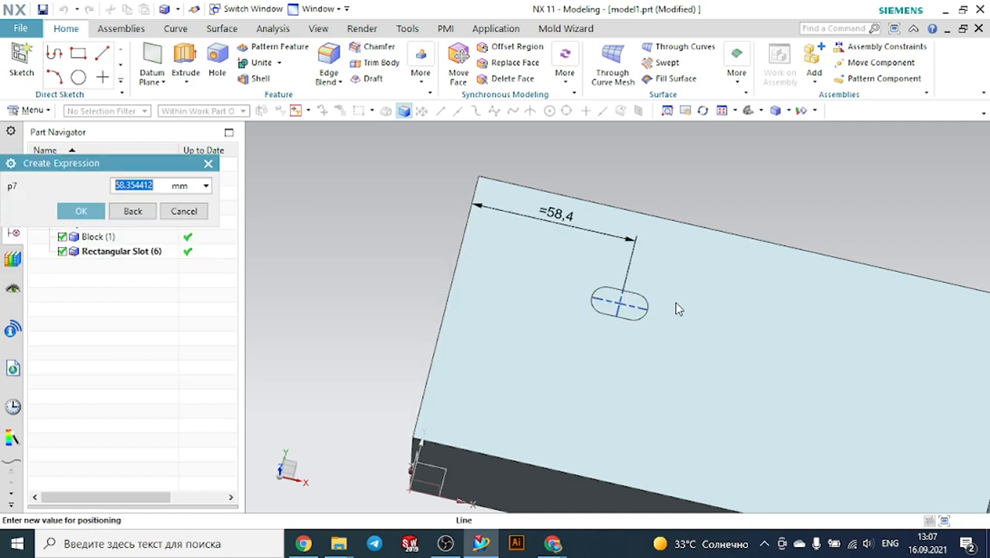
text(75)
click(77, 211)
Position the slot vertically 45 mm from the block's back edge, finish the placement and exit the Slot command
click(72, 193)
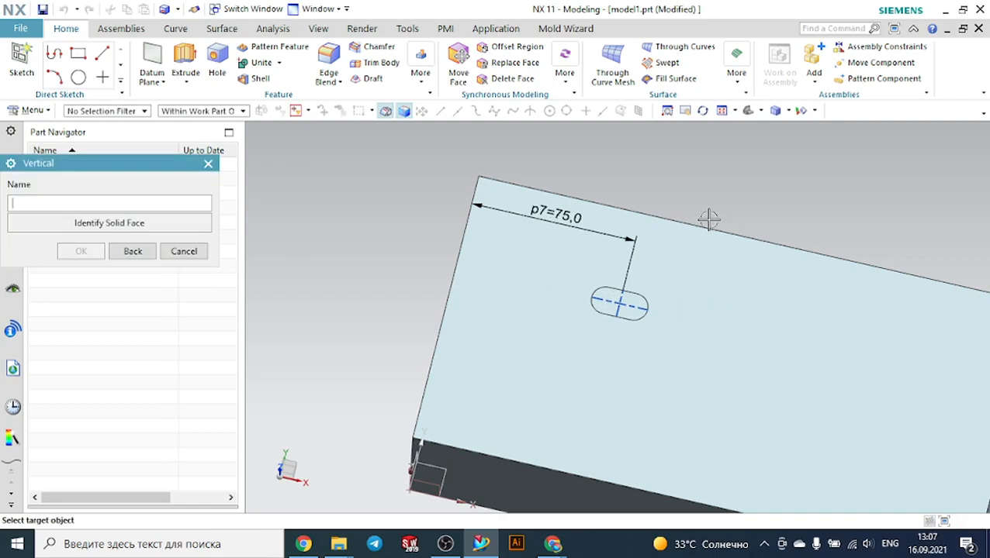
click(621, 308)
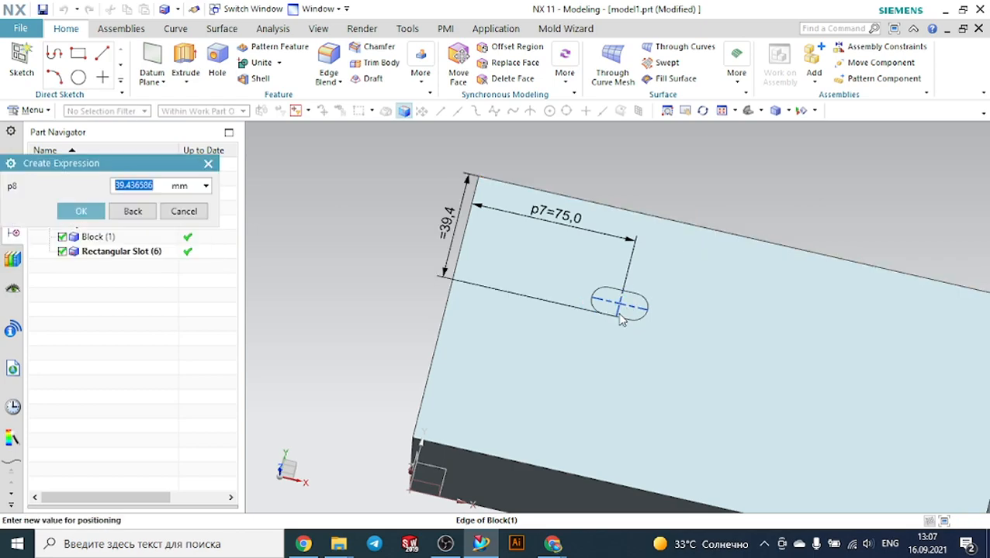
text(45)
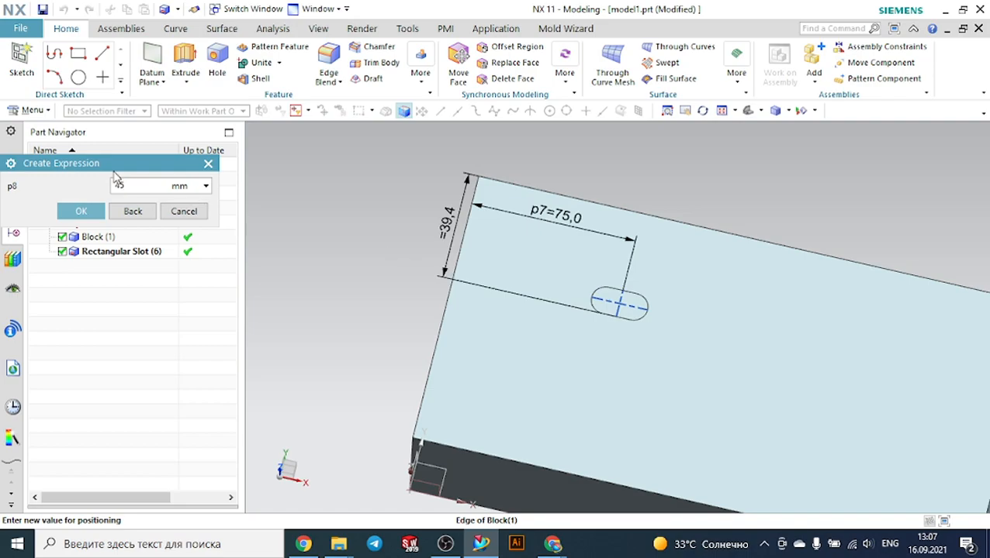
click(98, 206)
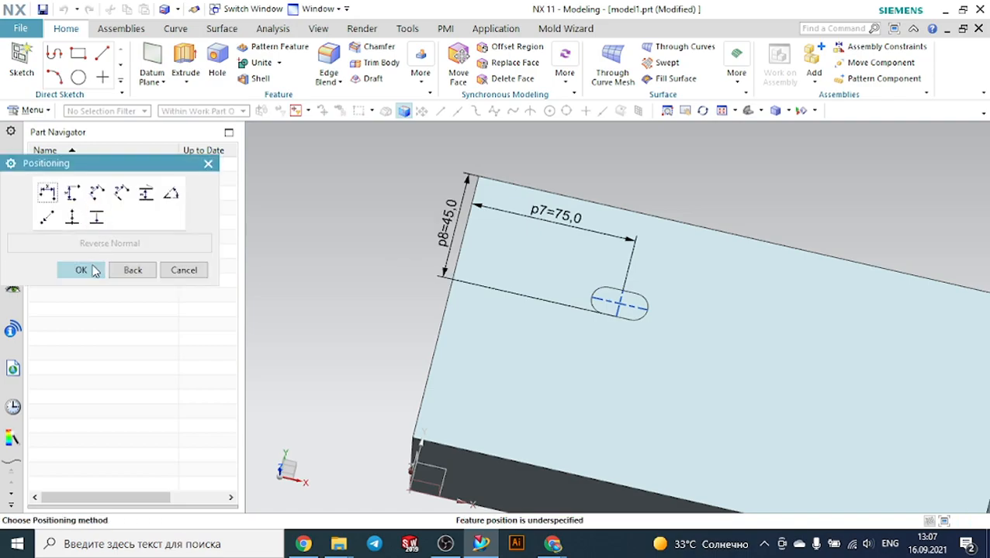
click(94, 267)
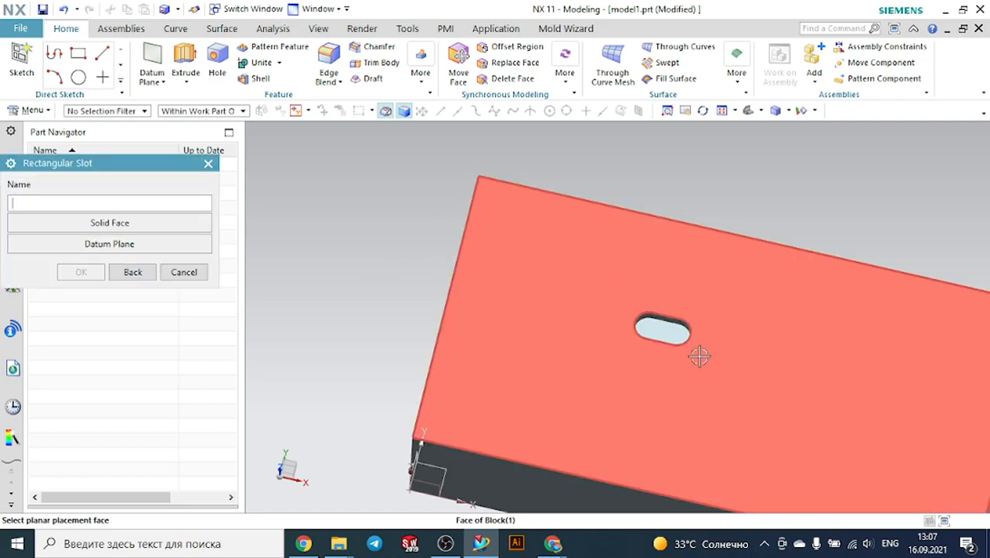
scroll(689, 372, up, 2)
middle_drag(678, 261, 647, 241)
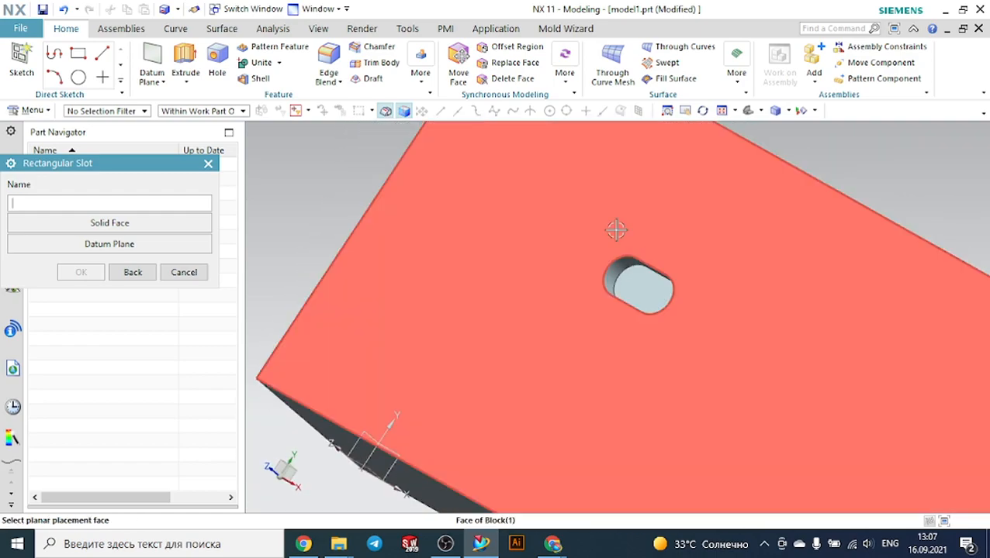
click(185, 272)
Edit the rectangular slot's parameters through the feature dialog, increasing its length, and confirm
click(141, 256)
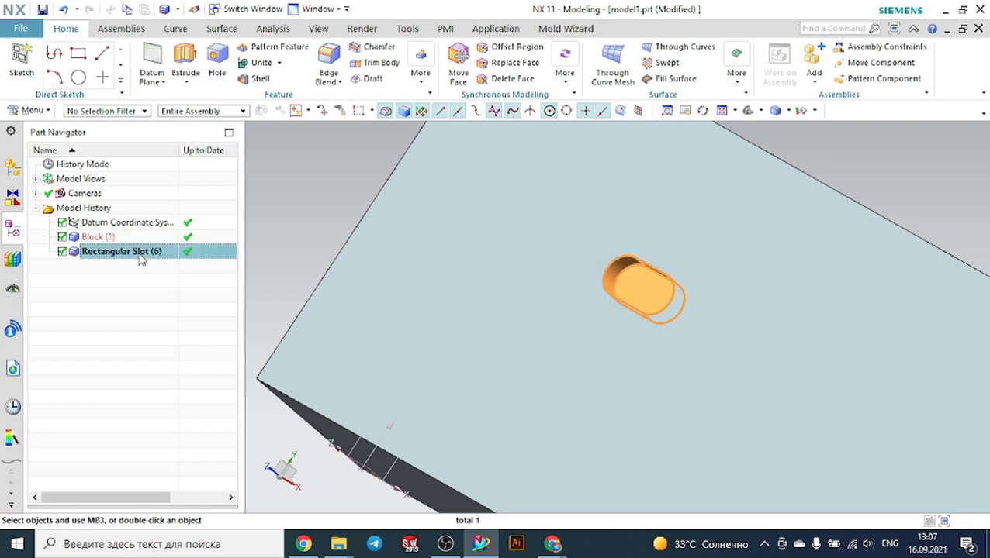
right_click(141, 258)
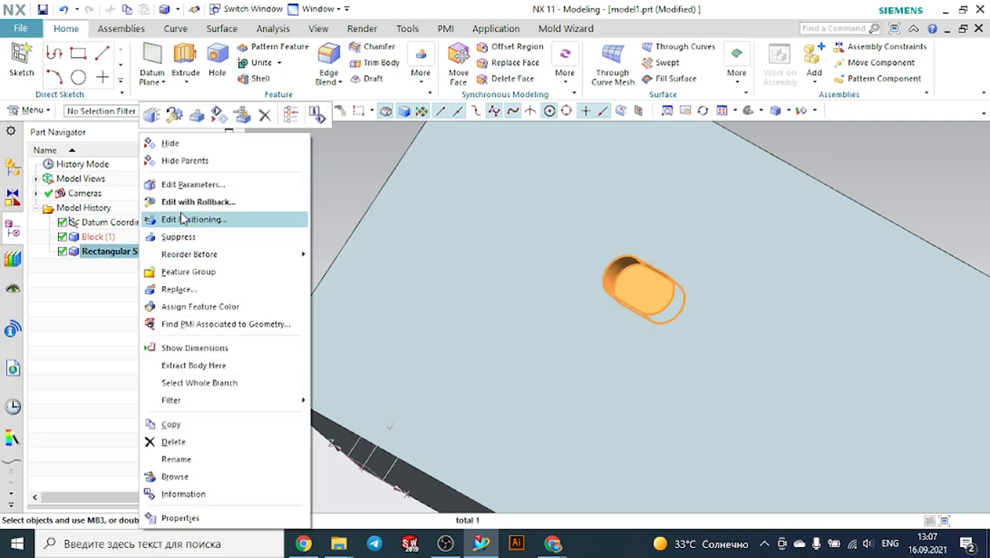
click(181, 186)
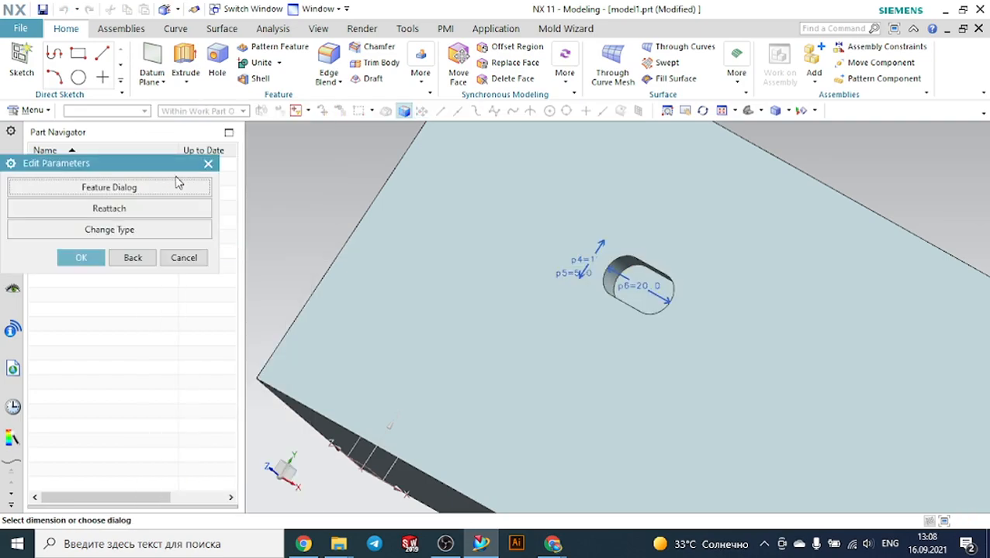
click(150, 187)
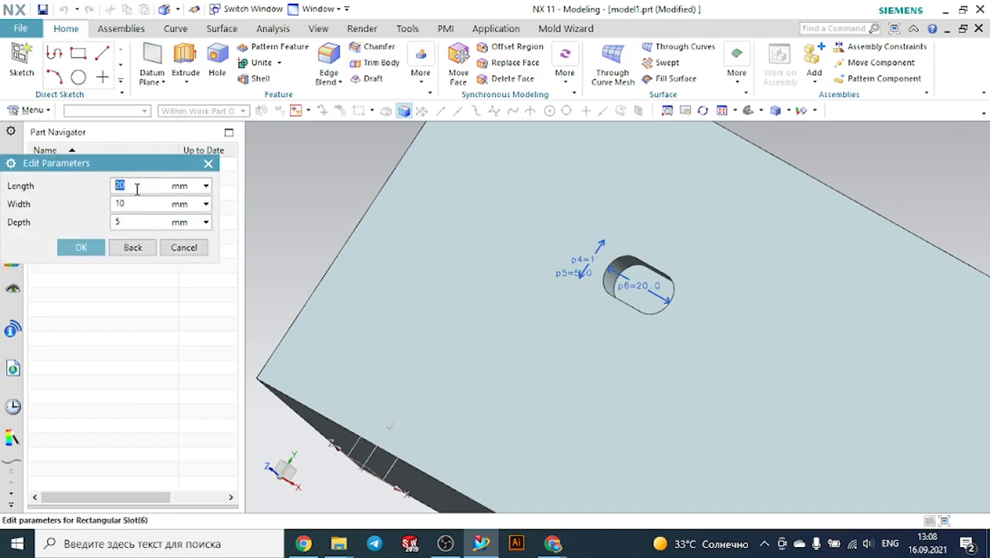
click(137, 188)
double_click(137, 189)
text(35)
click(87, 248)
click(81, 258)
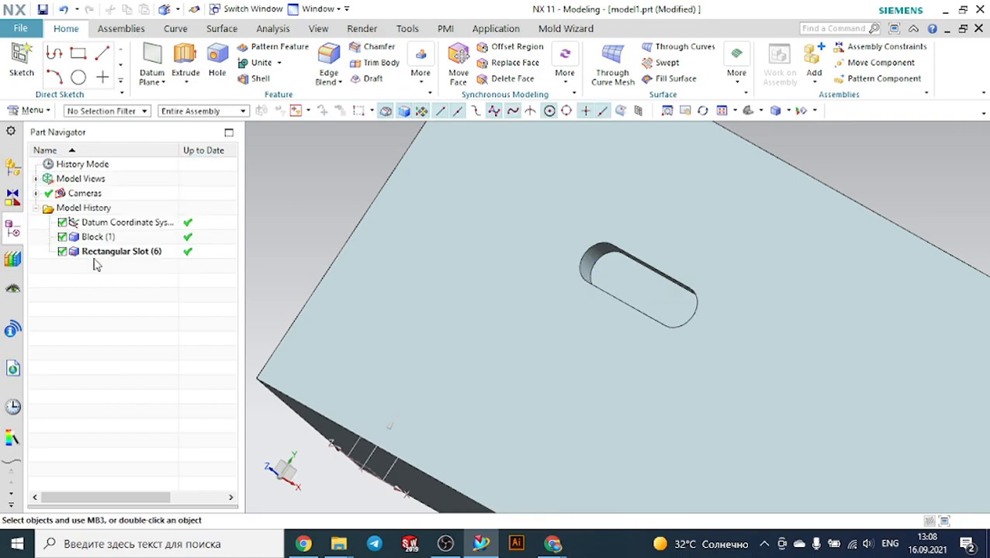
middle_drag(433, 230, 464, 225)
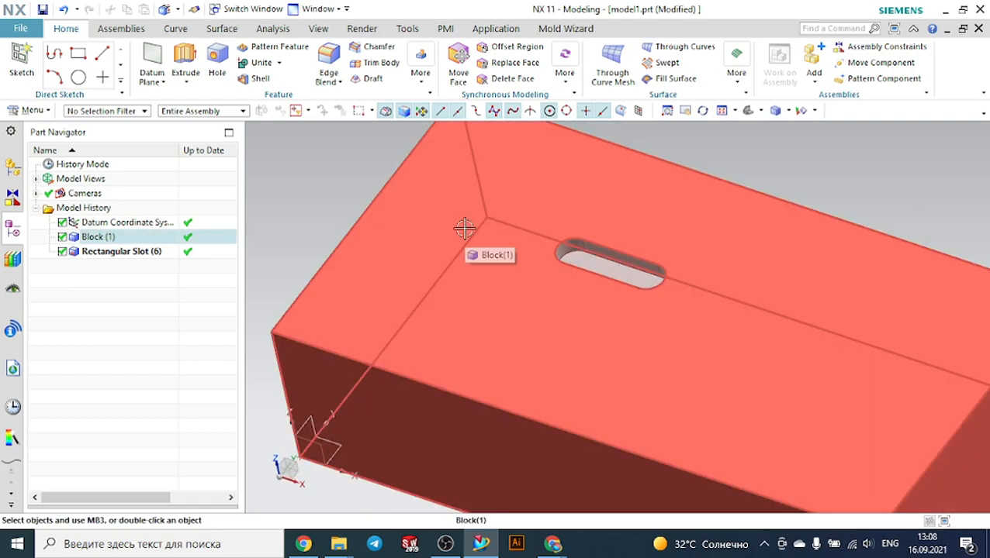
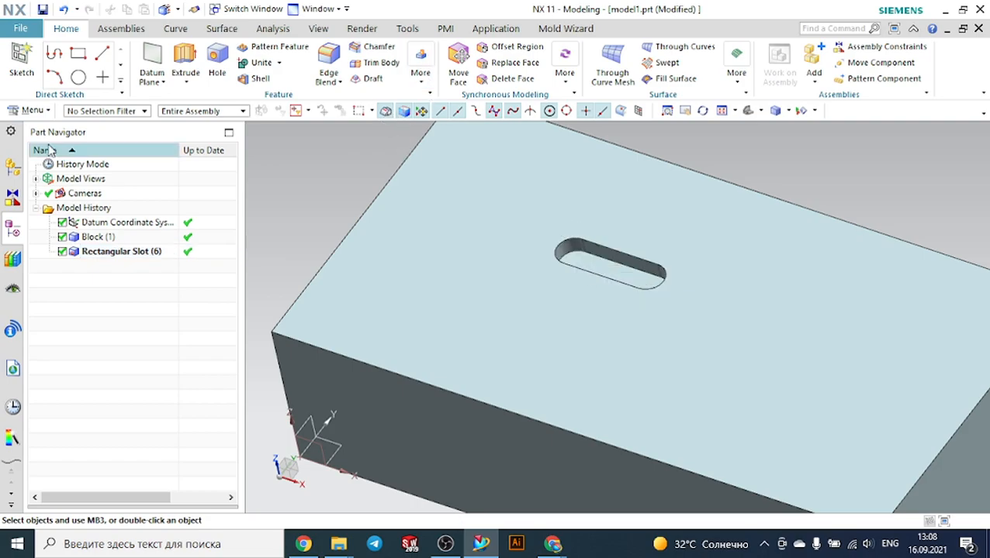
Start a Ball-End slot, placing it on the block's top face with a side face as horizontal reference
click(50, 112)
mouse_move(47, 182)
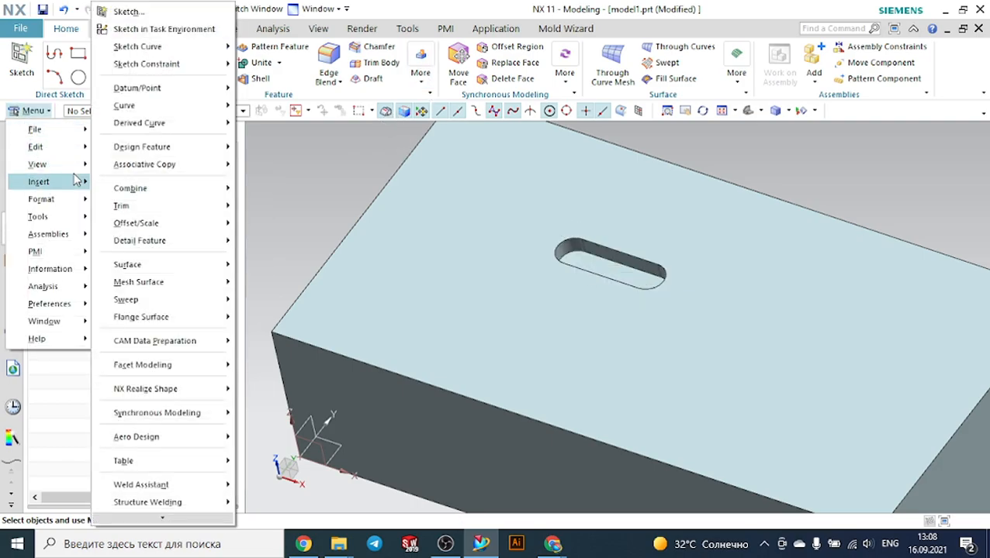
mouse_move(164, 161)
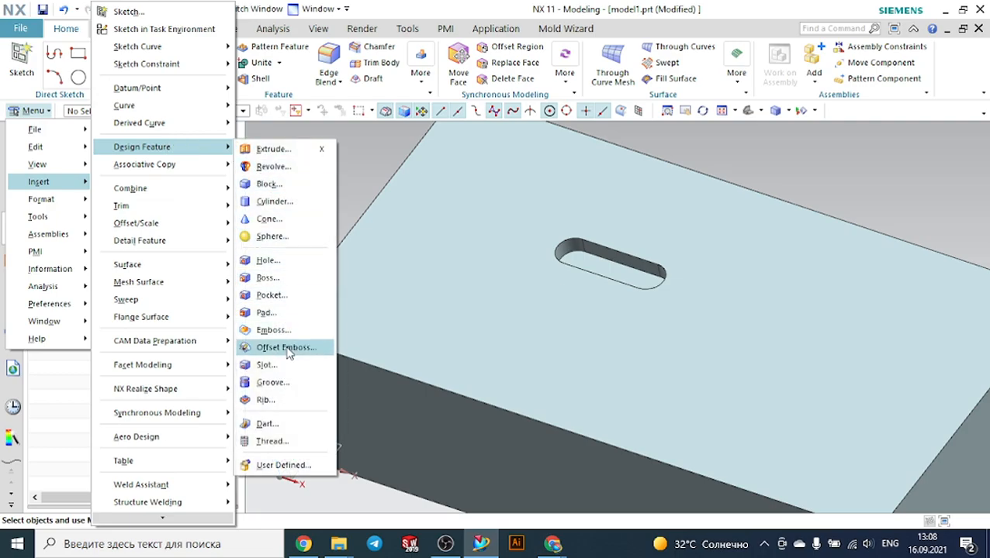
click(272, 365)
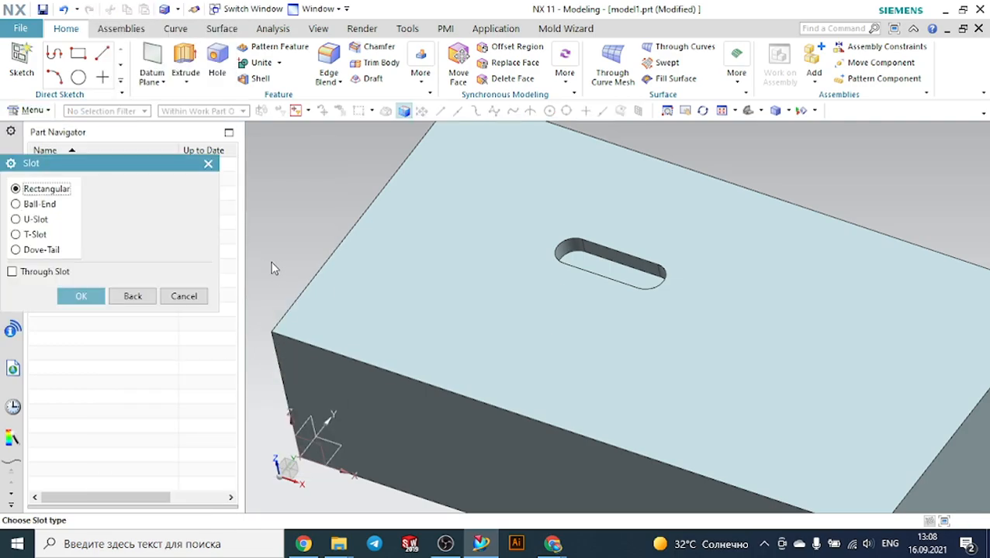
double_click(54, 205)
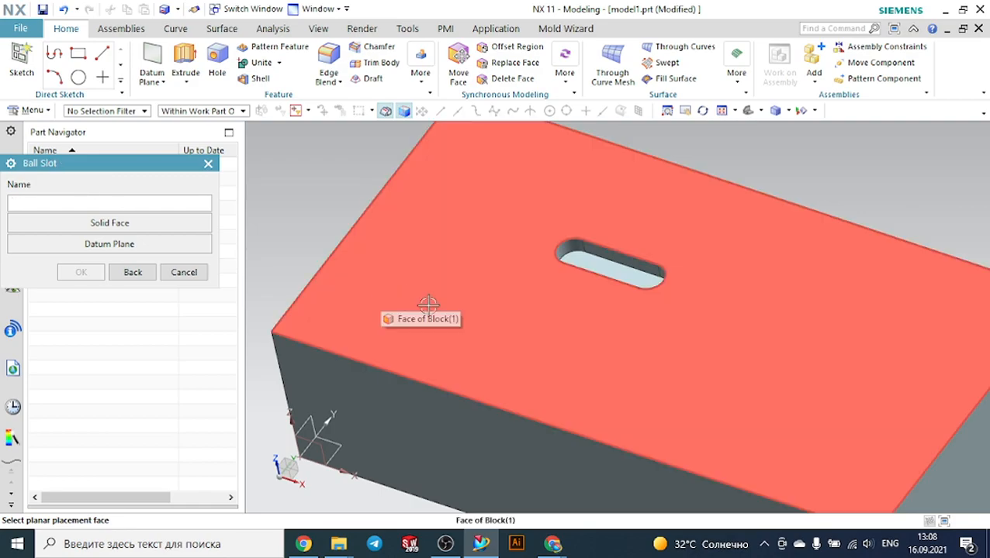
click(446, 261)
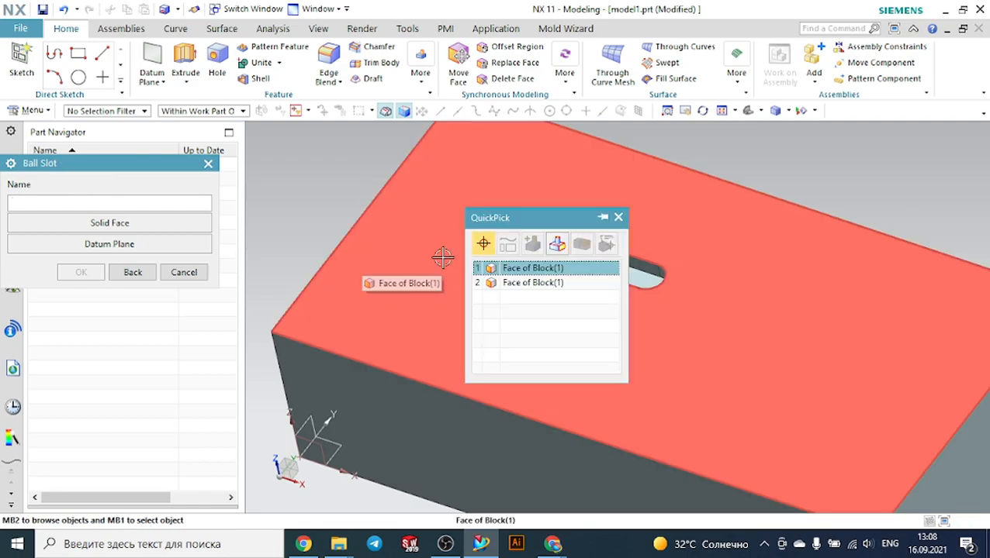
click(522, 268)
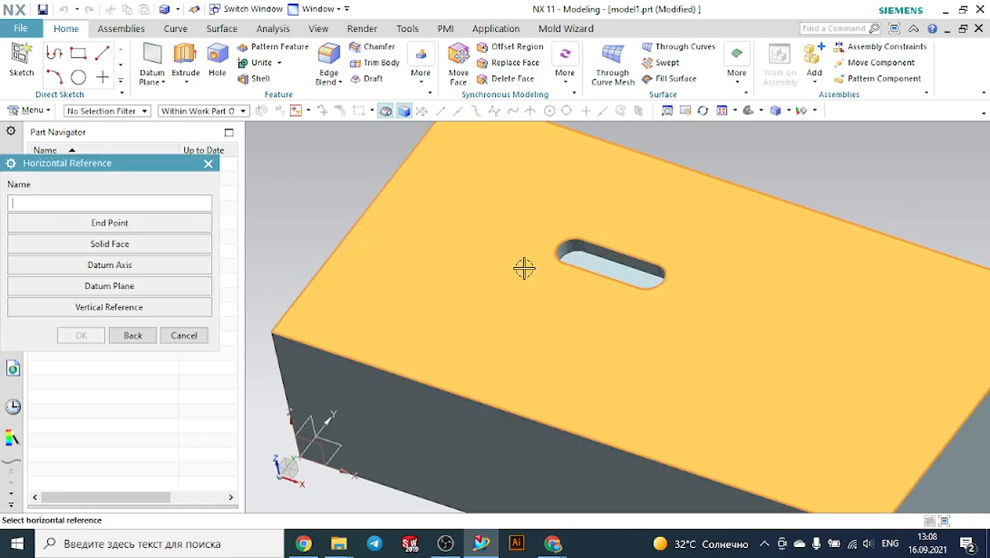
click(127, 249)
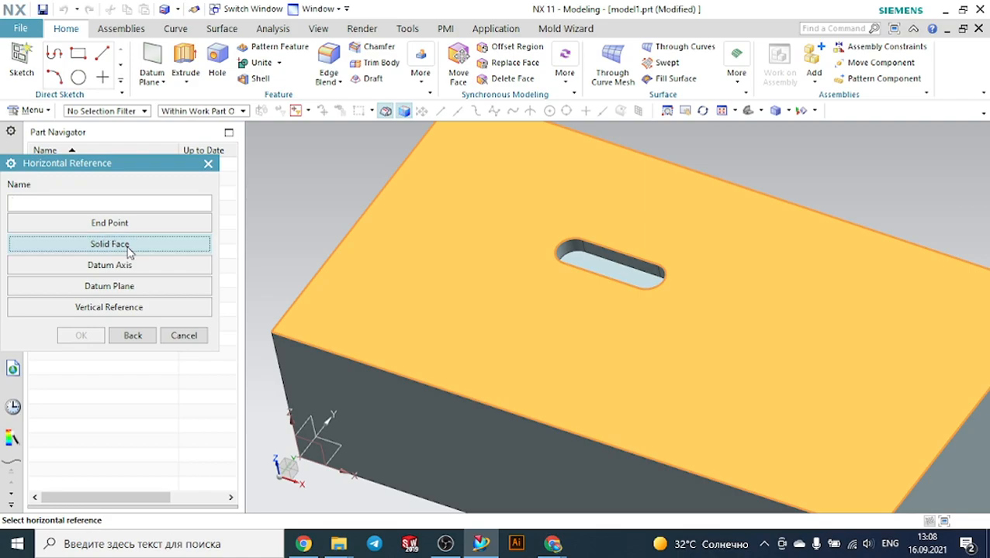
click(385, 390)
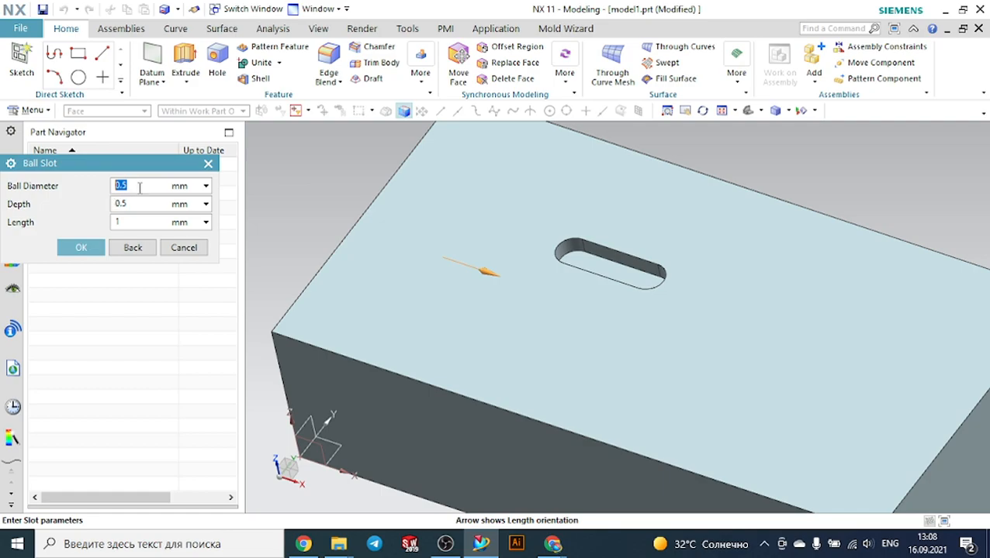
Set the ball slot's diameter to 10 mm, depth to 5 mm and length to 10 mm, and try to confirm
text(10)
click(144, 202)
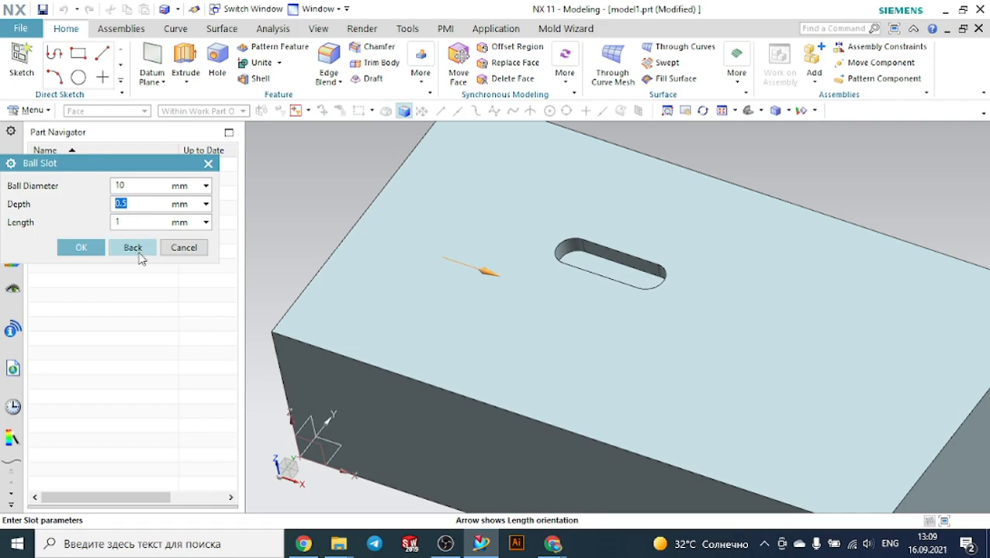
text(5)
key(Tab)
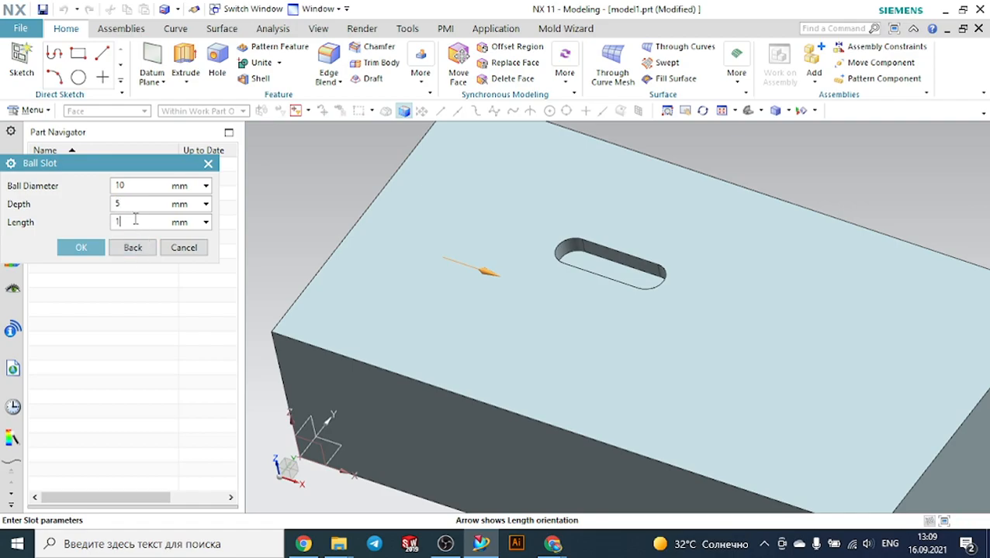
text(10)
click(81, 248)
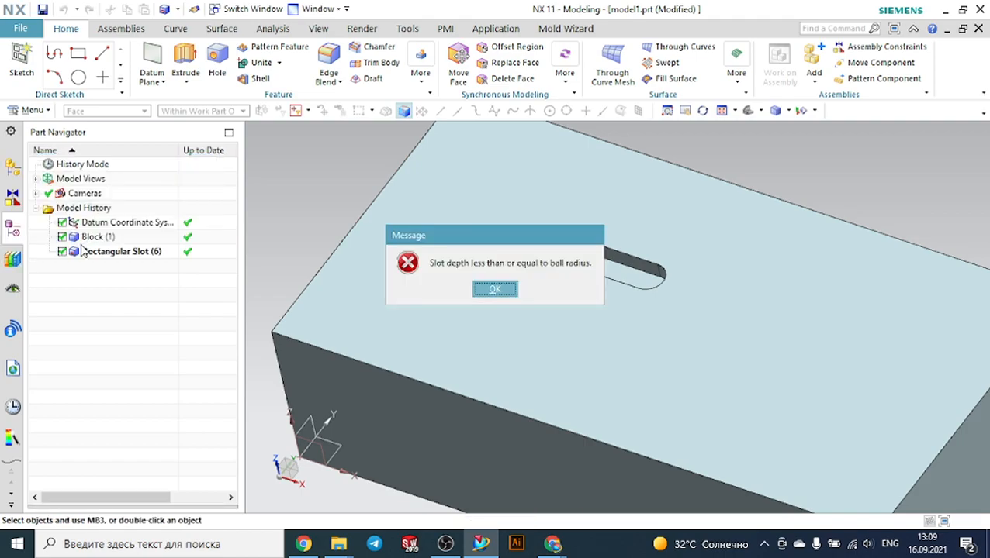
click(495, 291)
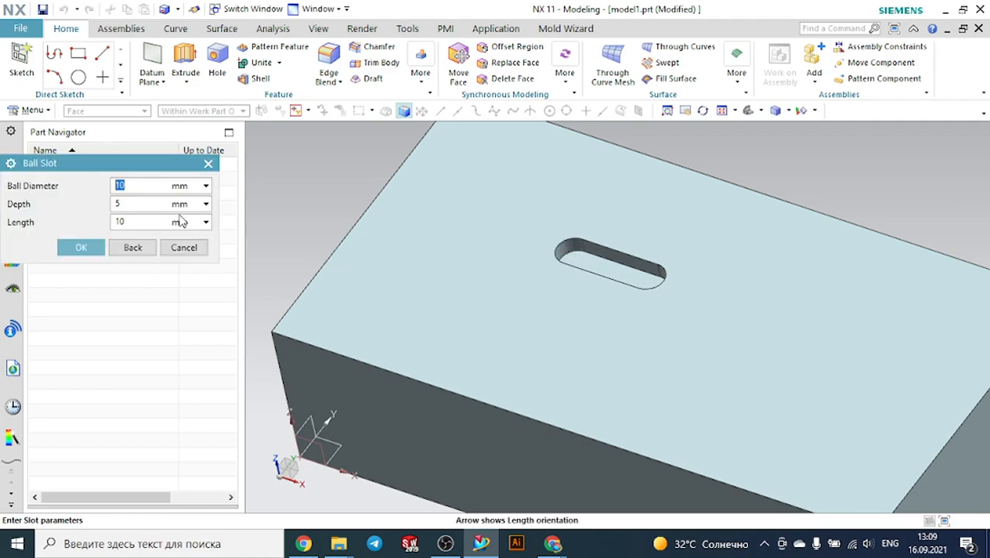
click(89, 248)
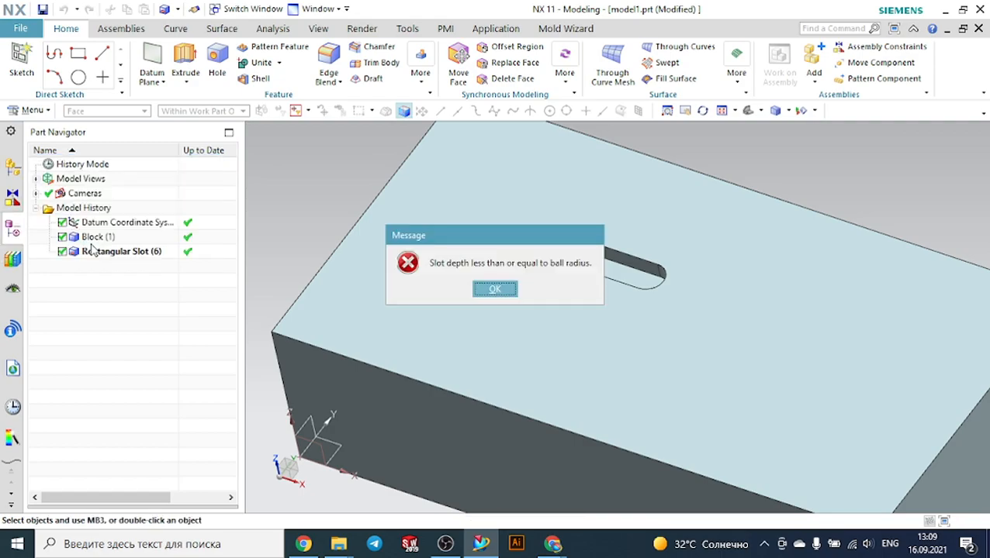
click(502, 289)
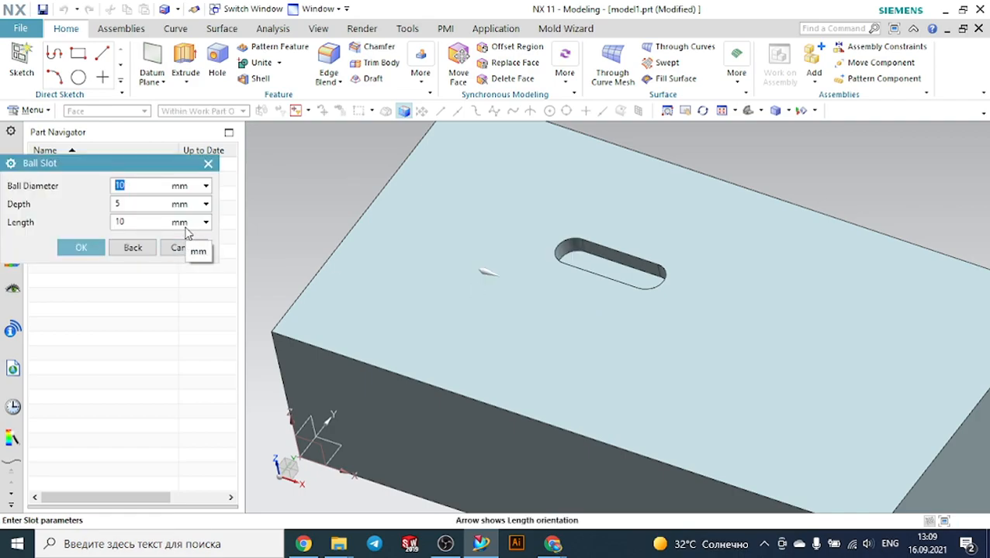
Try confirming again with the ball slot's depth set to 10 mm, then close the Ball Slot dialog
click(147, 205)
drag(146, 204, 91, 209)
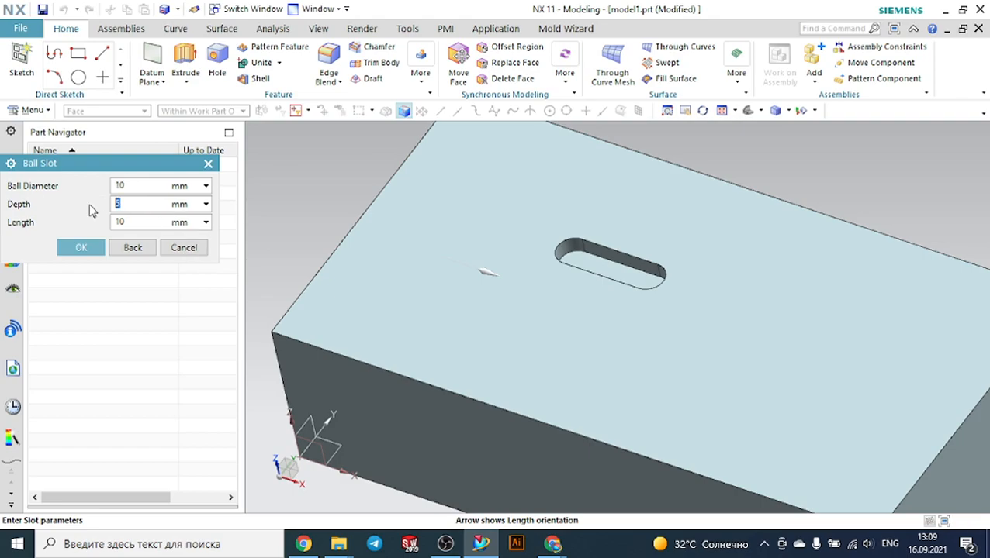
click(96, 247)
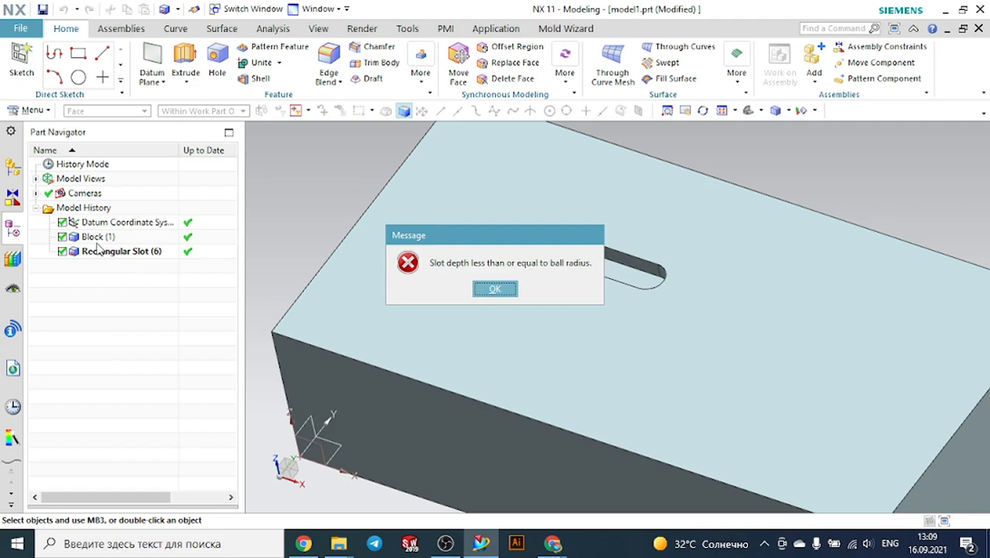
click(495, 289)
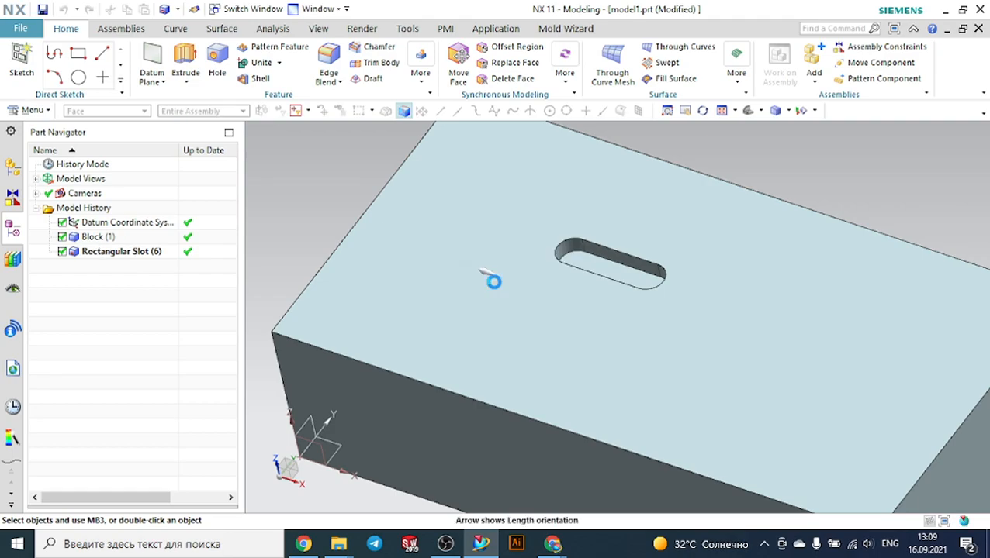
drag(131, 203, 83, 209)
text(10)
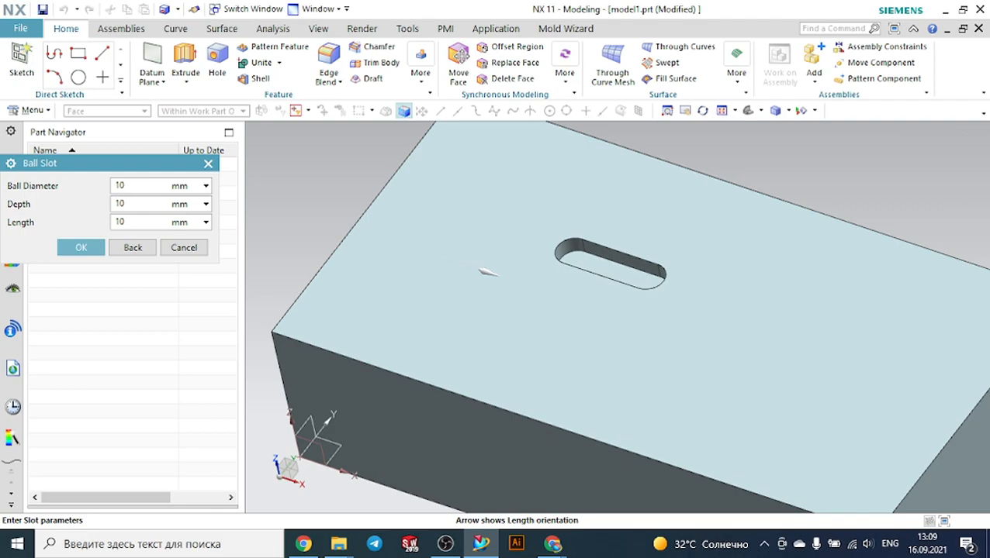
click(82, 247)
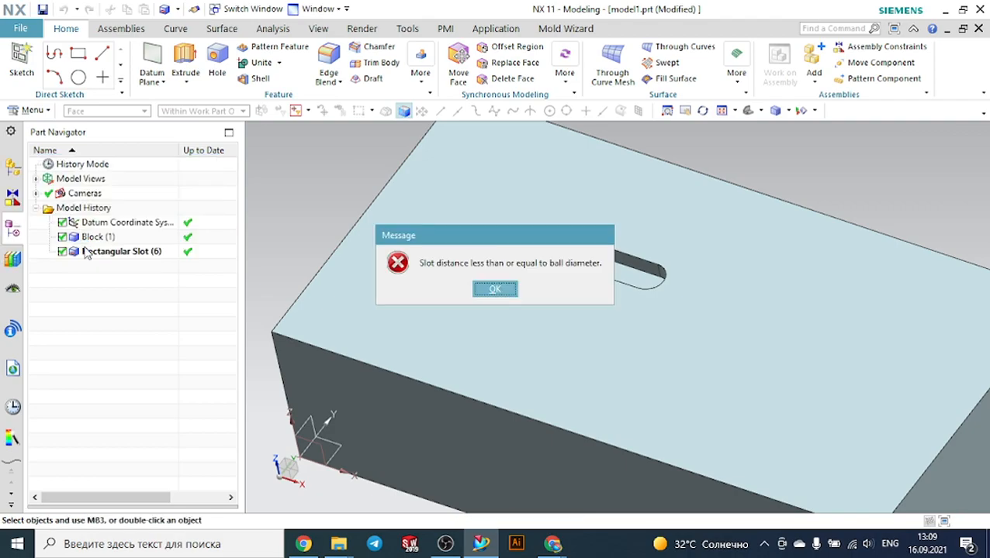
click(489, 291)
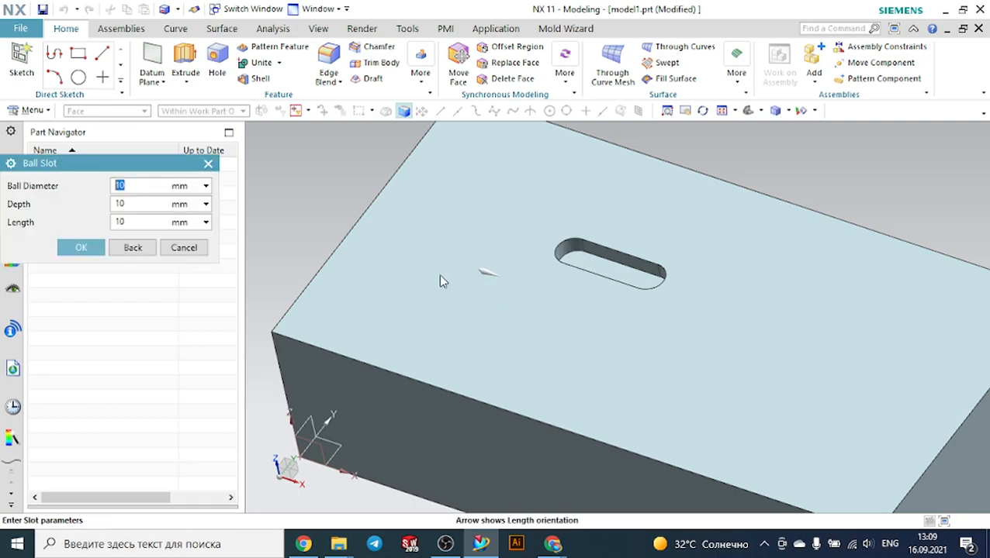
click(208, 163)
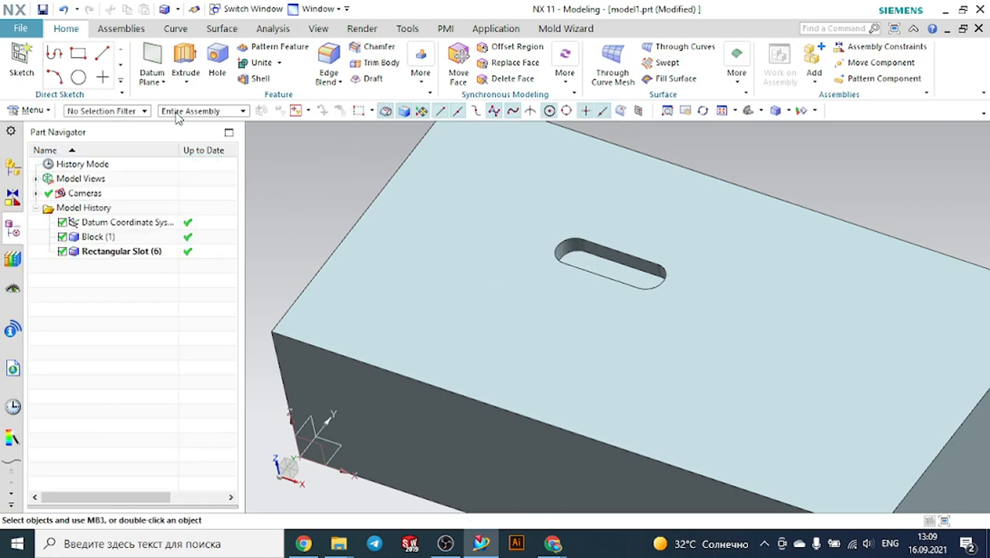
Restart the Slot command as Ball-End on the block's top face, using the front side face as horizontal reference
click(422, 84)
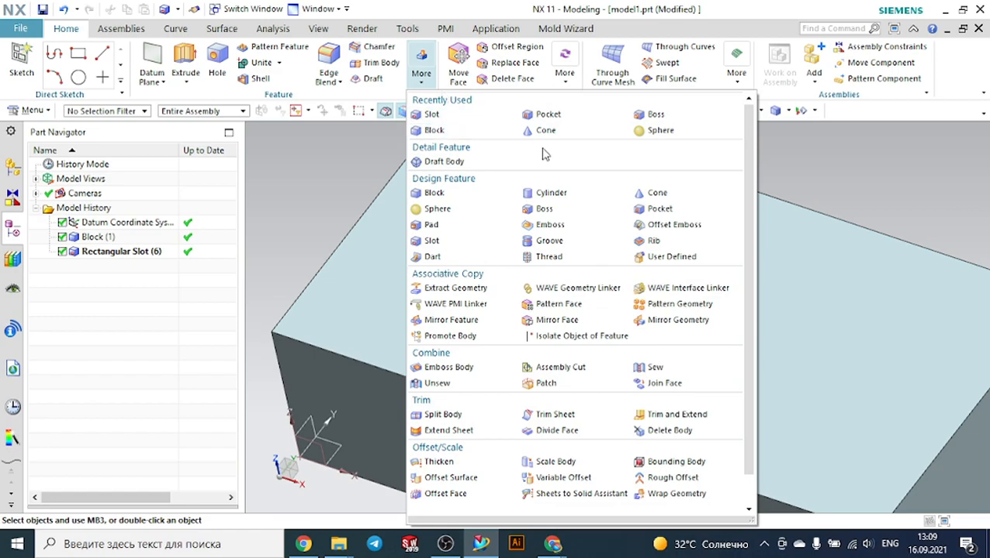
click(453, 241)
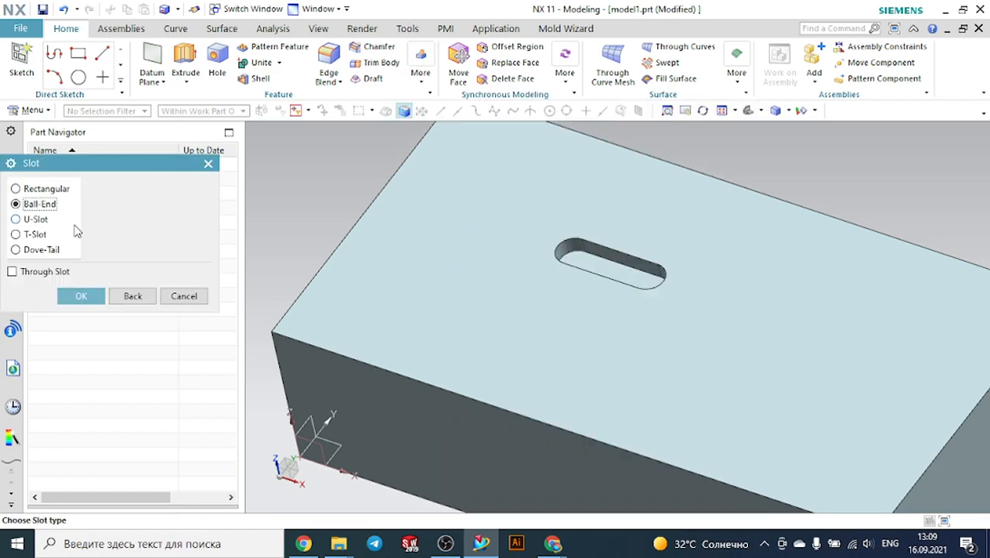
click(81, 295)
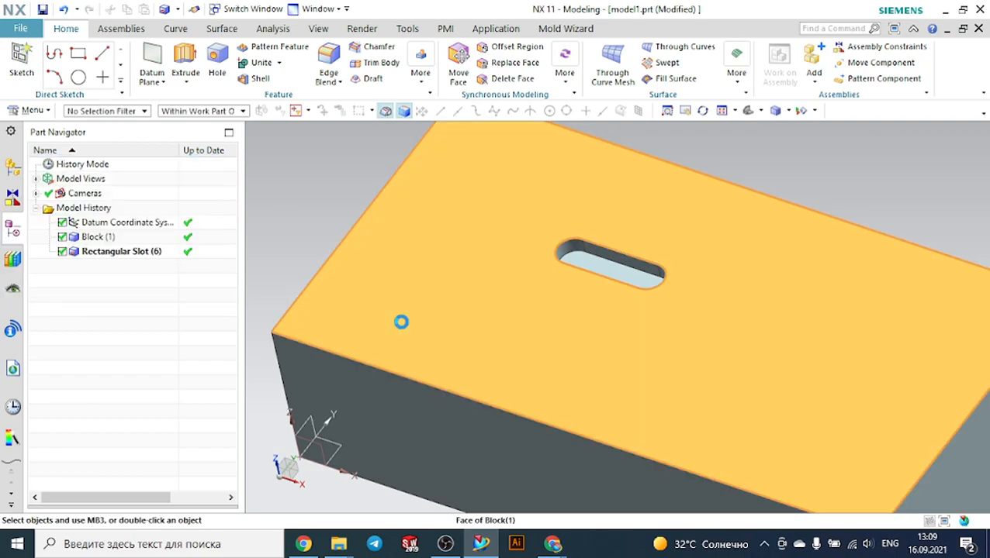
click(401, 322)
click(142, 246)
click(422, 421)
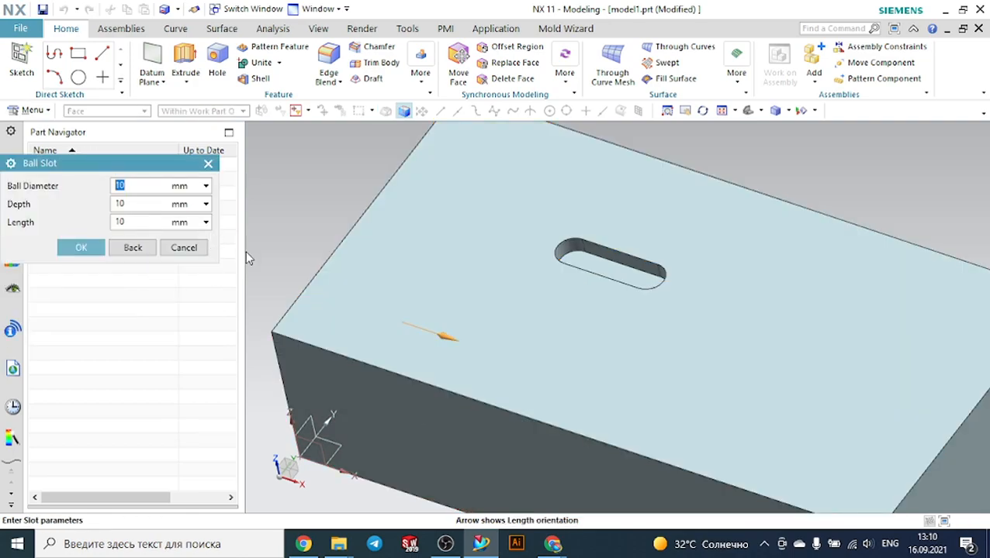
Set the ball diameter to 20 mm and try to confirm the ball slot
text(20)
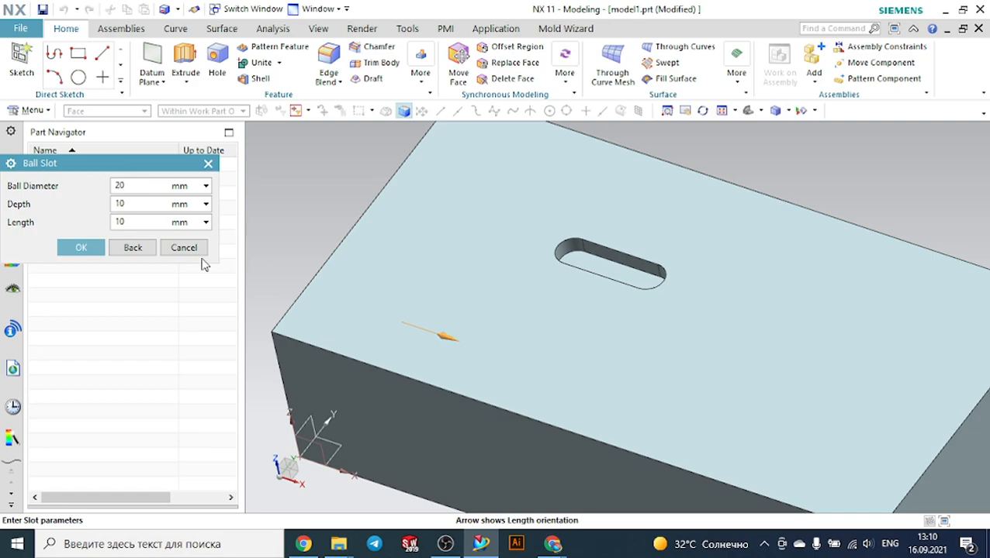
click(94, 248)
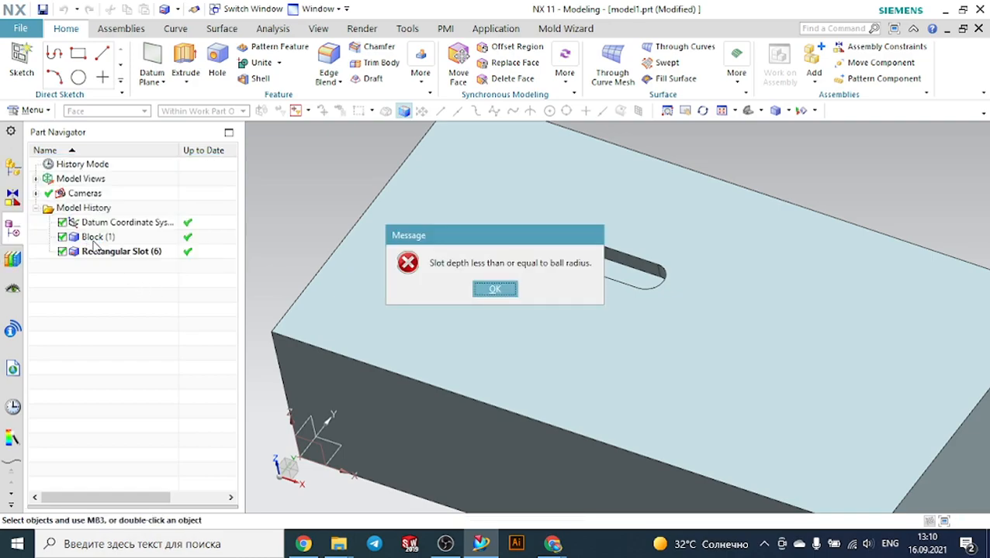
click(495, 291)
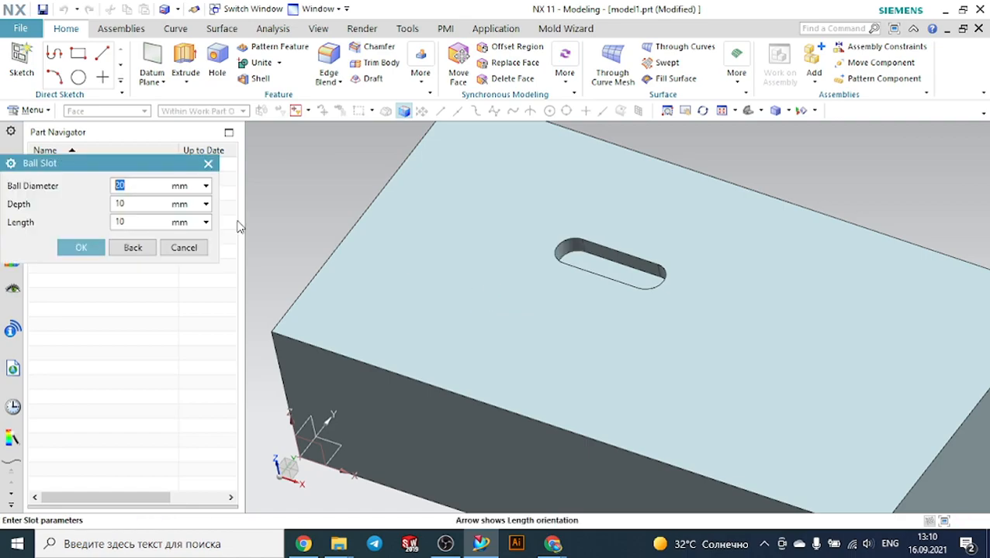
Set the ball slot's length to 5 mm and try to confirm again
click(137, 205)
drag(132, 221, 65, 226)
click(87, 248)
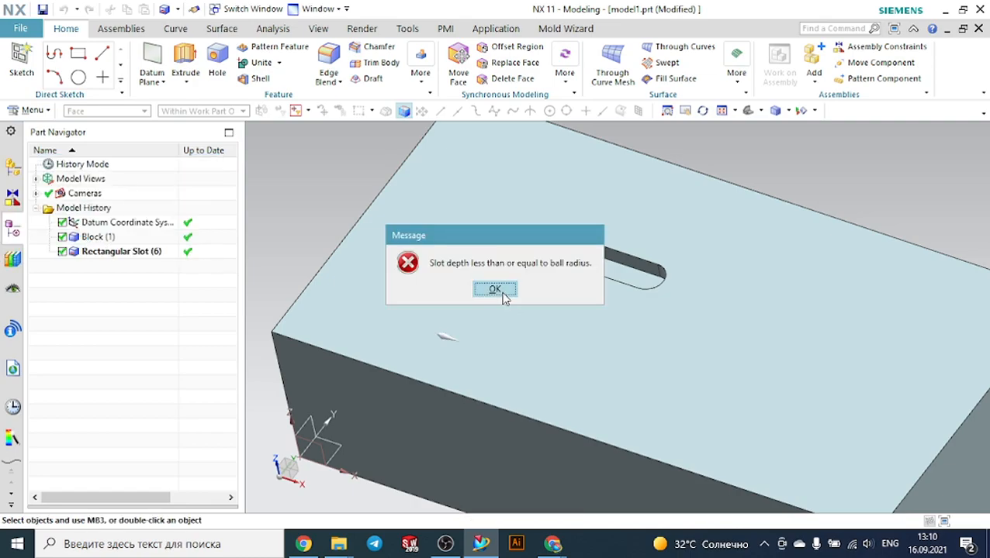
click(500, 293)
Set the ball slot's depth to 20 mm and try to confirm
drag(160, 205, 58, 212)
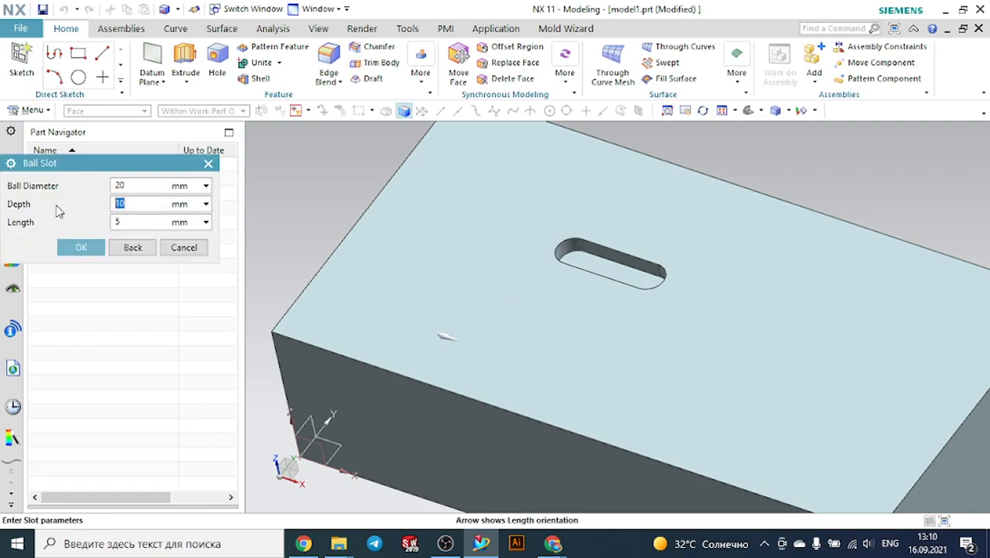
text(20)
key(Tab)
click(81, 247)
click(495, 289)
Set the ball slot's depth to 15 mm and try to confirm
click(150, 204)
double_click(151, 204)
text(15)
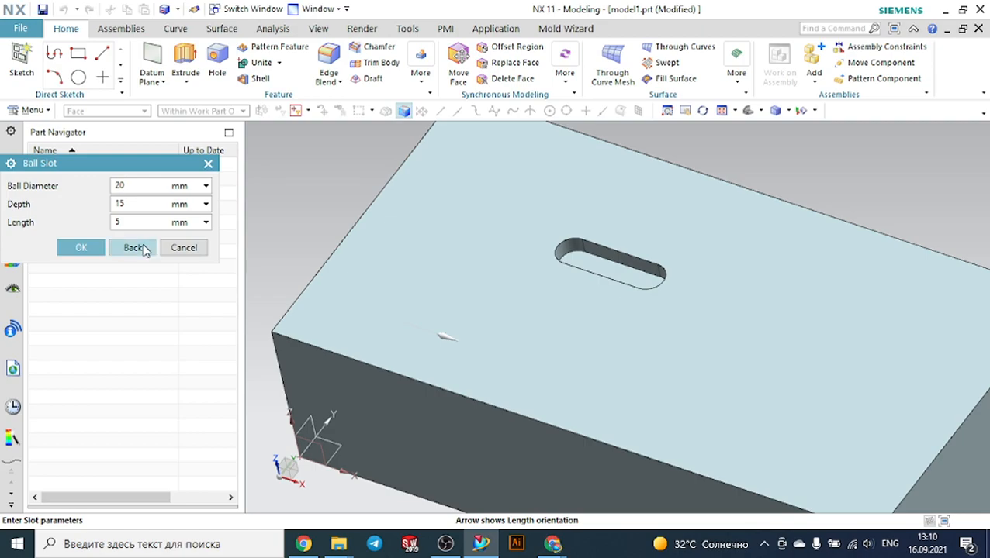
click(83, 247)
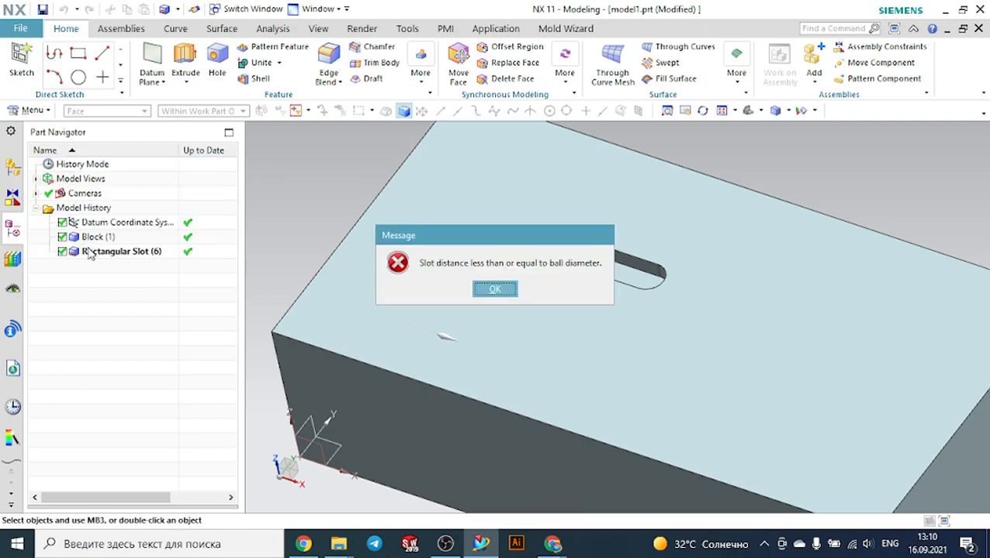
click(495, 289)
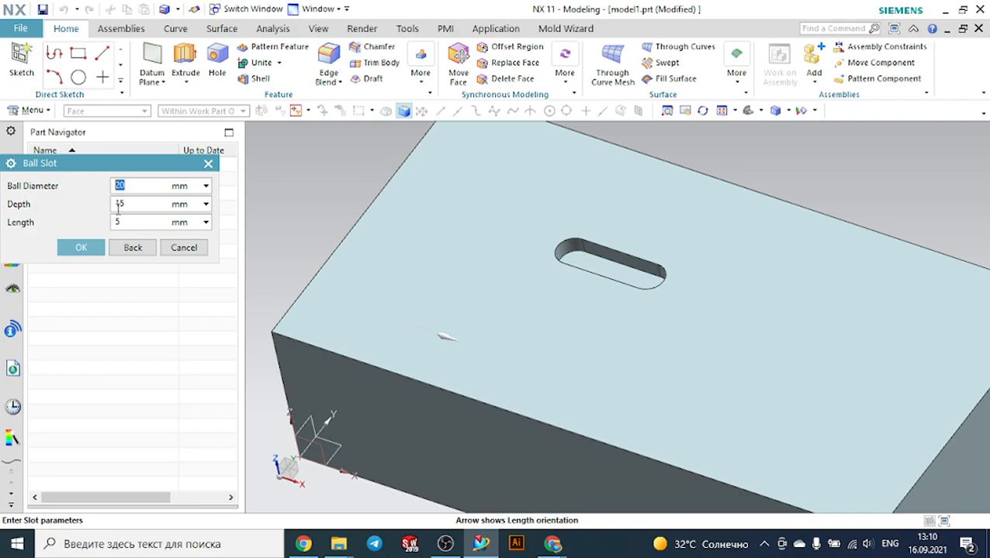
Set the ball diameter back to 10 mm and try to confirm the ball slot
text(1)
click(81, 248)
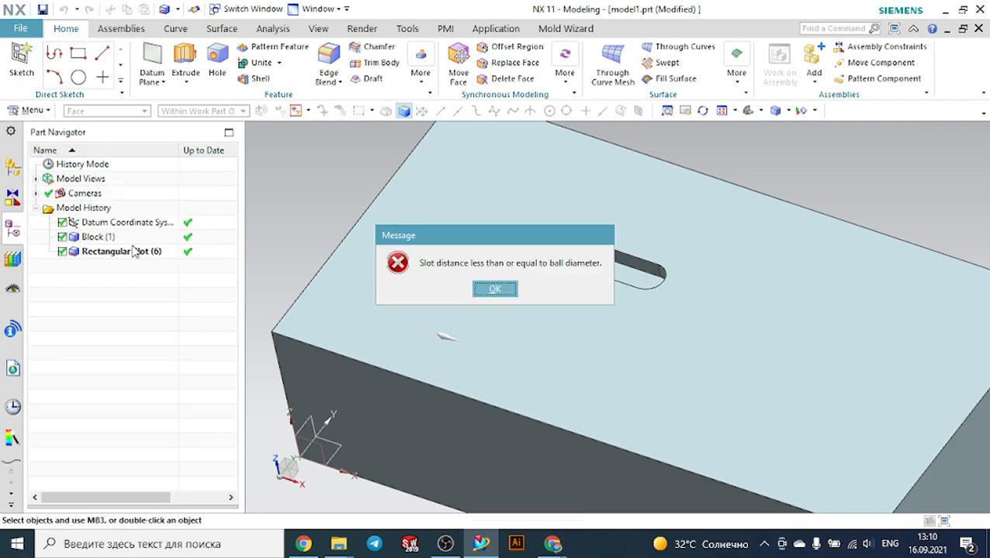
click(494, 290)
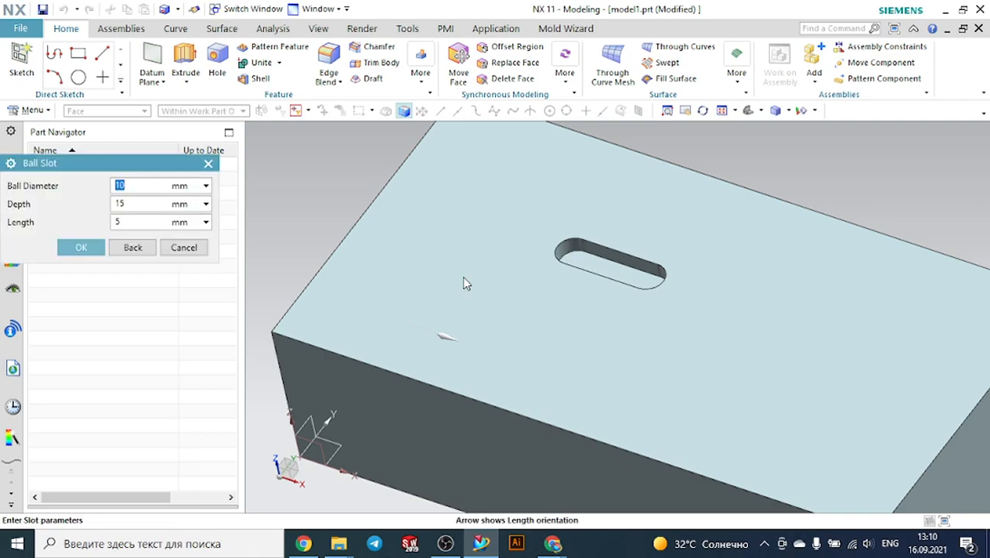
Set the ball slot's depth to 5 mm and try to confirm the slot twice
click(127, 206)
text(5)
click(82, 249)
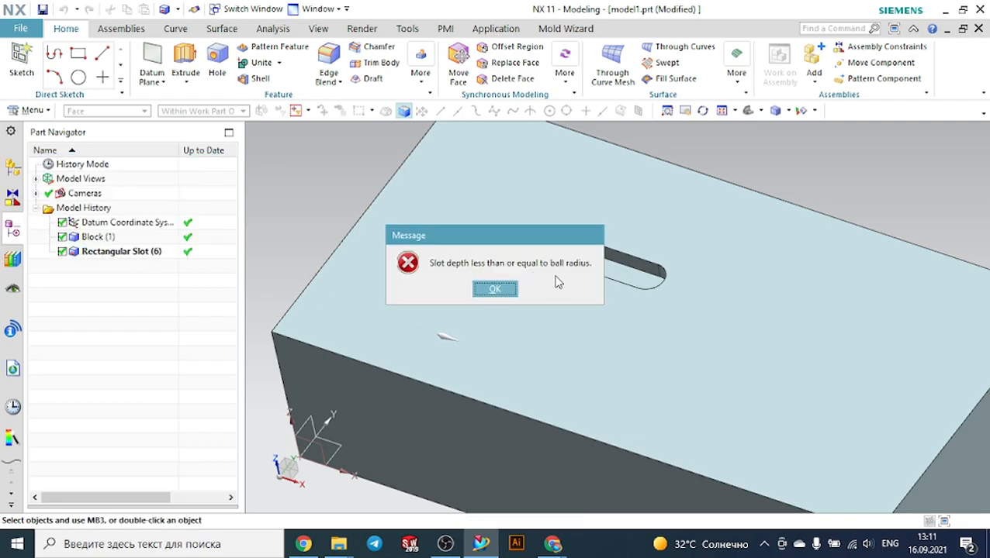
click(501, 289)
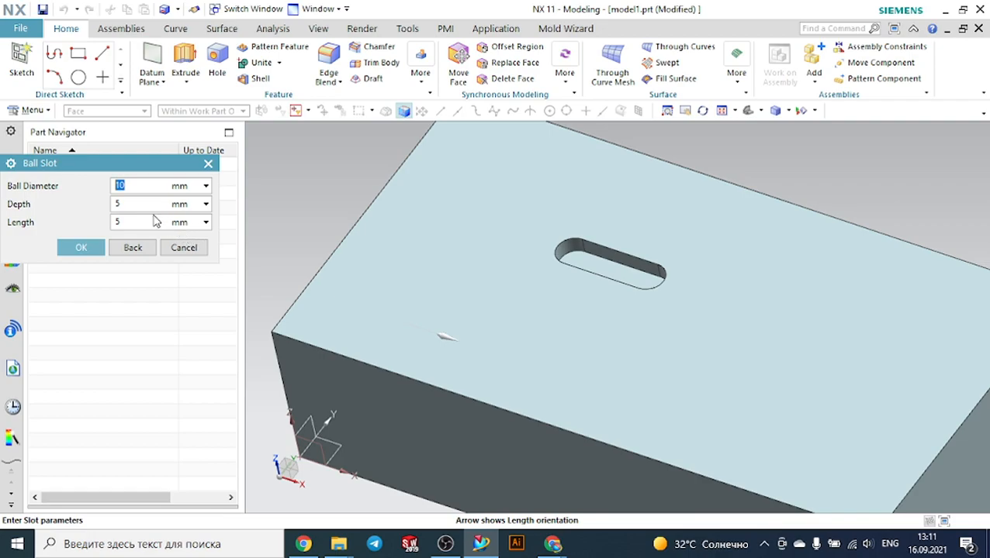
click(93, 248)
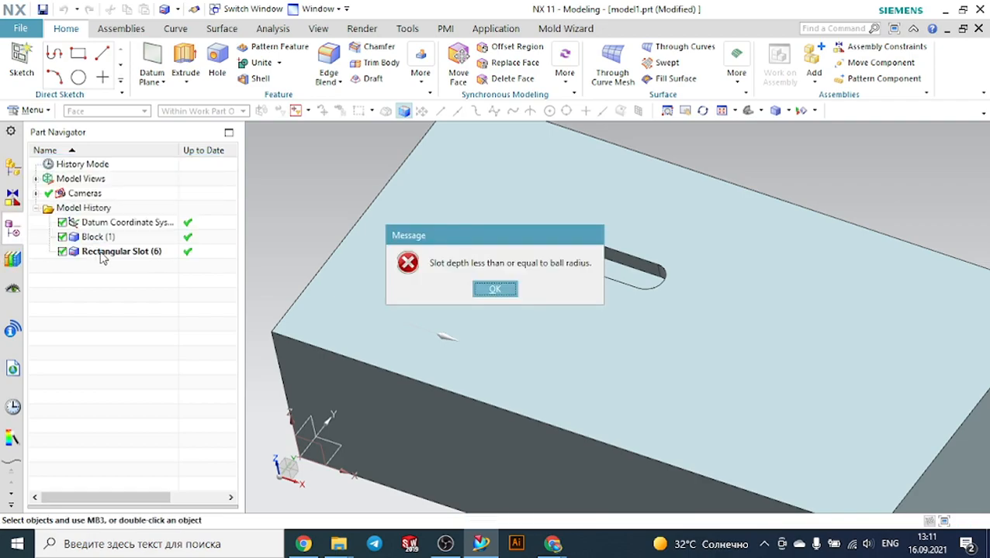
click(496, 289)
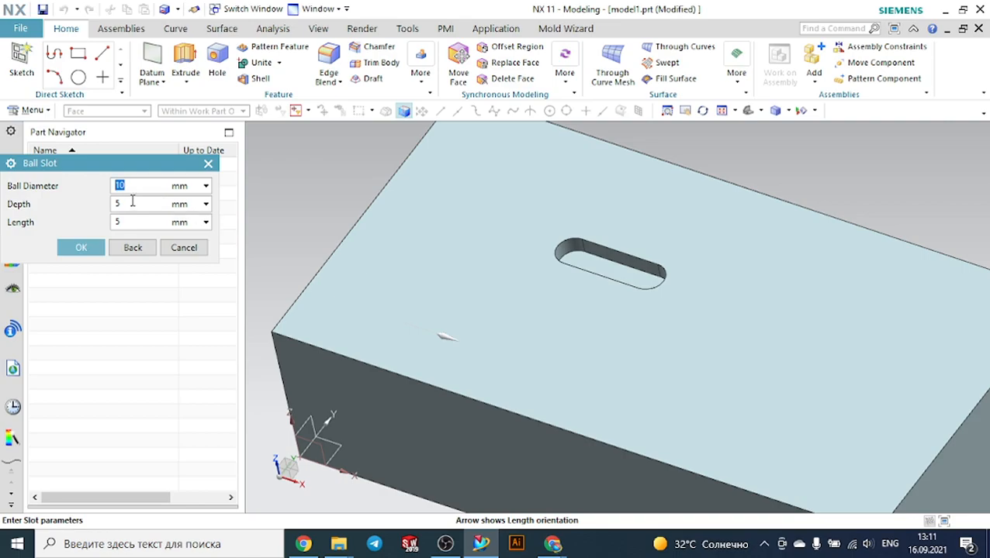
Set the ball slot's depth to 10 mm and try to confirm the slot
click(128, 203)
text(10)
click(82, 248)
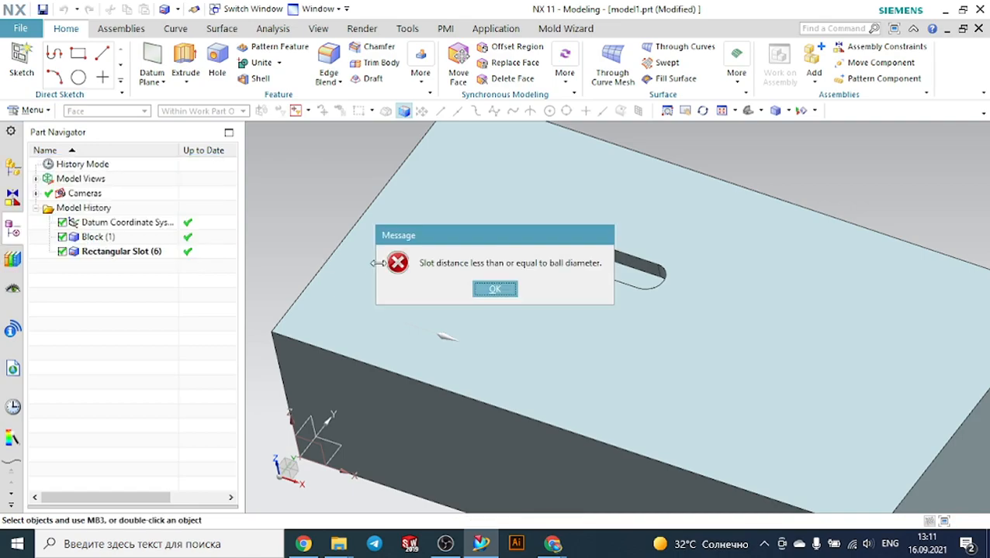
click(511, 289)
Set the ball slot's length to 15 mm and position it 70 mm perpendicular from the block's edge
double_click(131, 222)
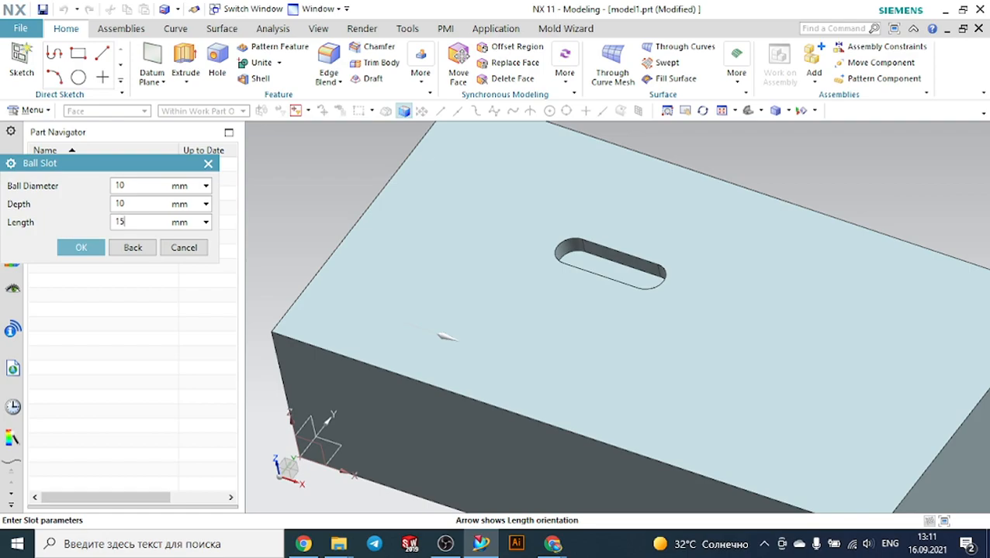
click(80, 247)
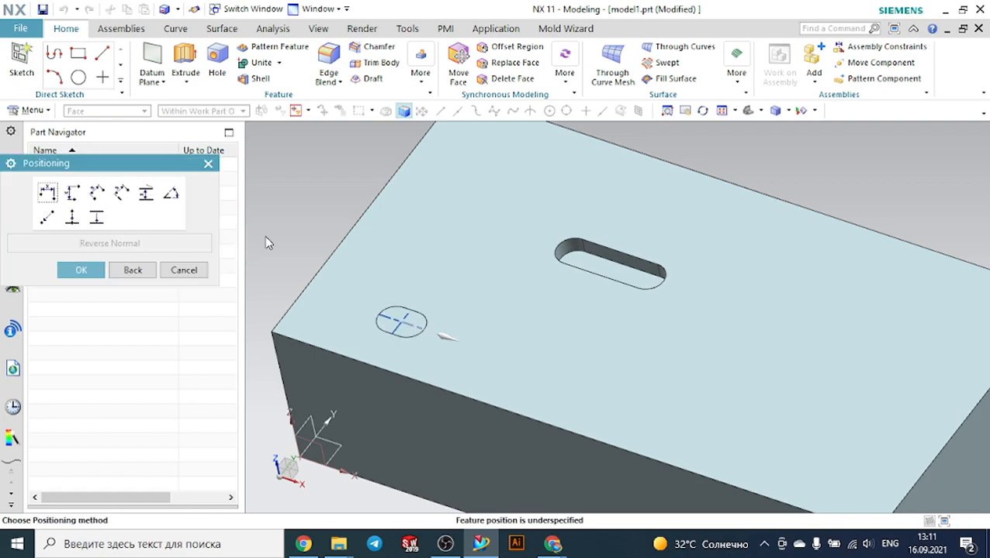
scroll(362, 318, up, 3)
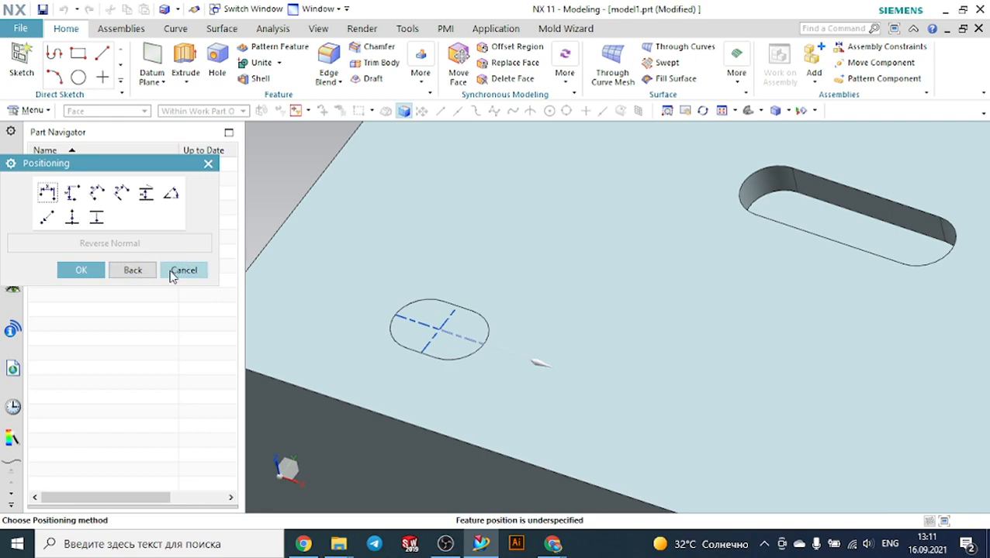
click(48, 193)
scroll(430, 283, down, 4)
click(312, 237)
click(428, 279)
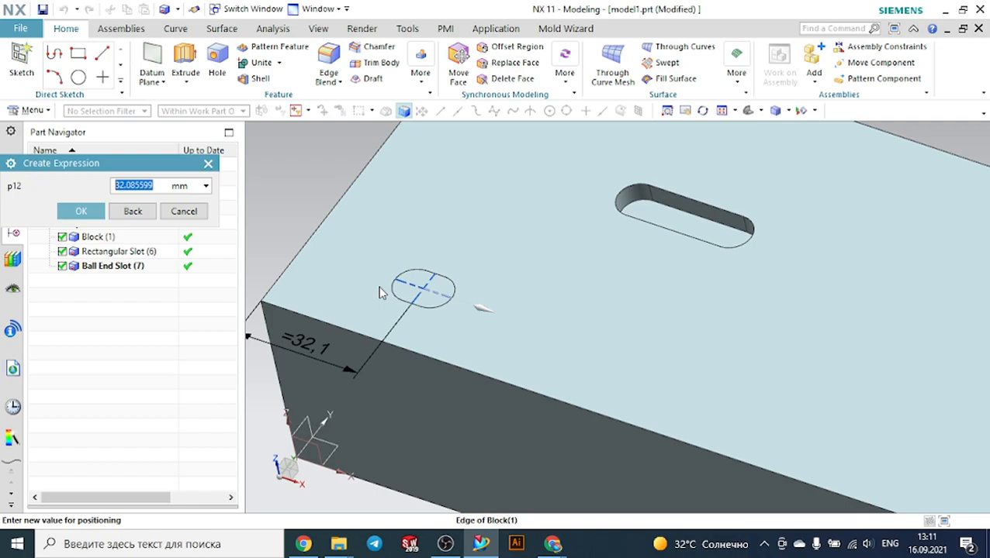
text(70)
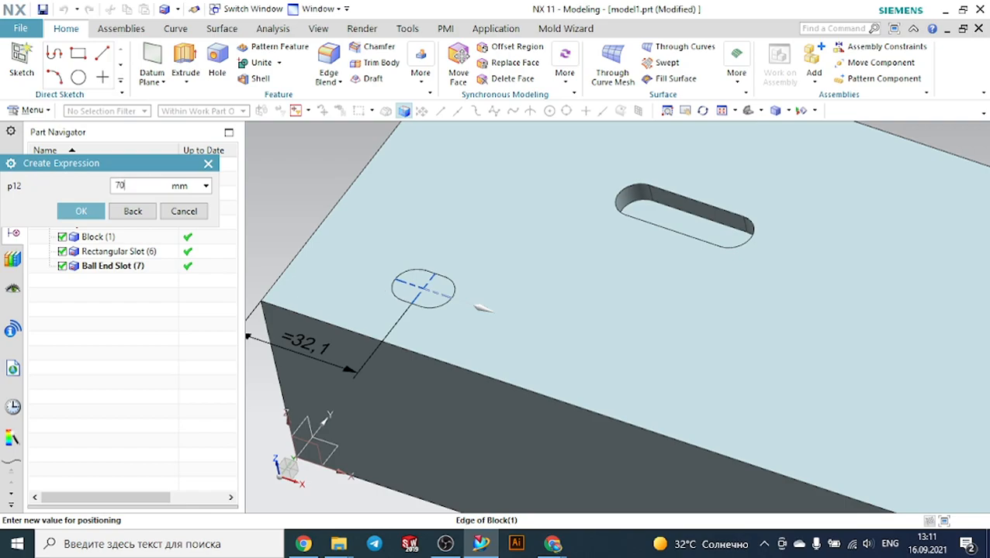
key(Return)
click(82, 210)
Position the ball slot 30 mm perpendicular from the adjacent block edge and finish the slot
click(93, 201)
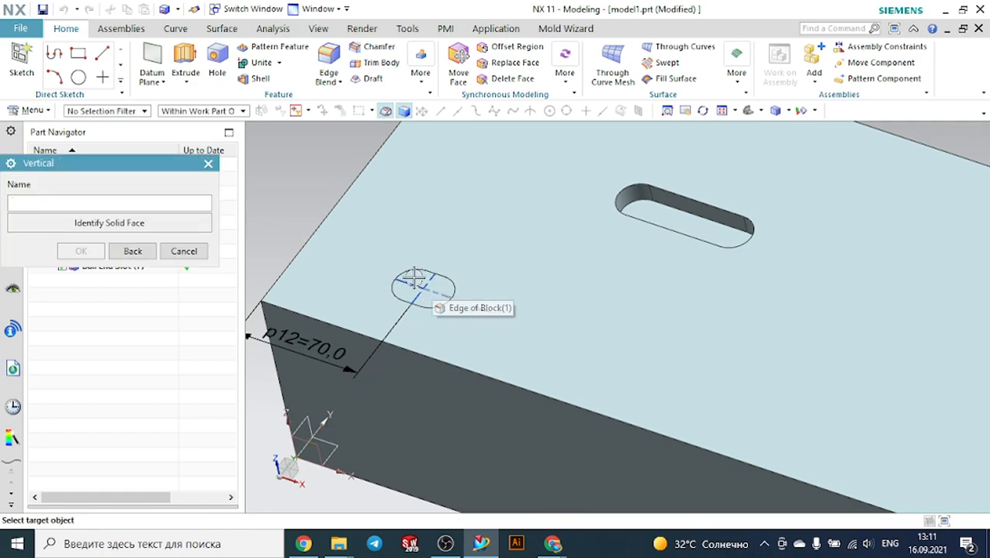
click(320, 222)
click(411, 287)
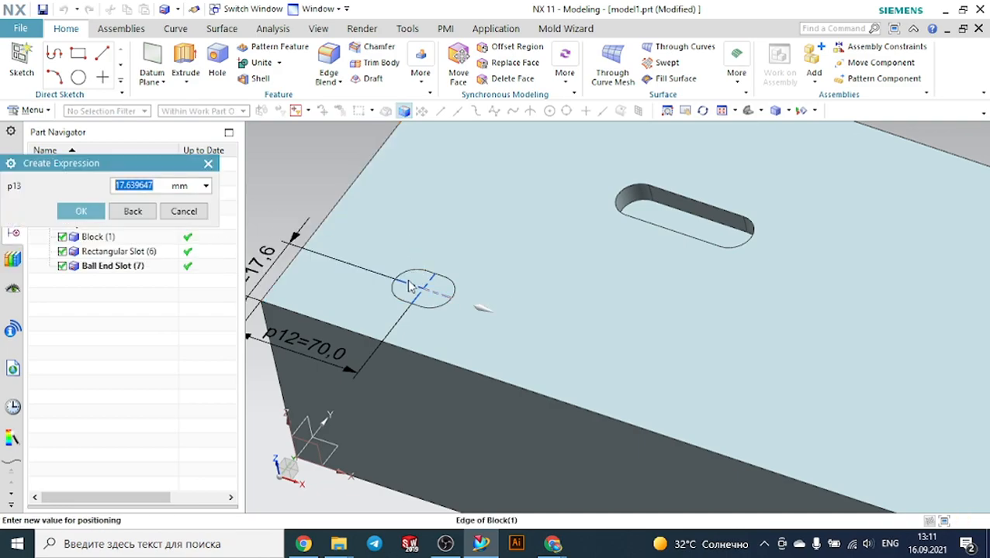
scroll(386, 227, down, 2)
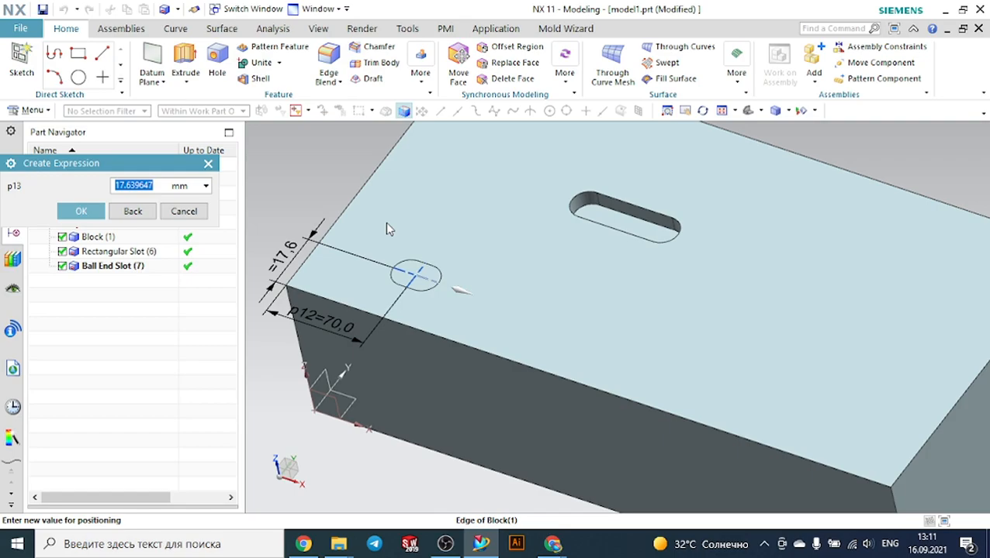
text(30)
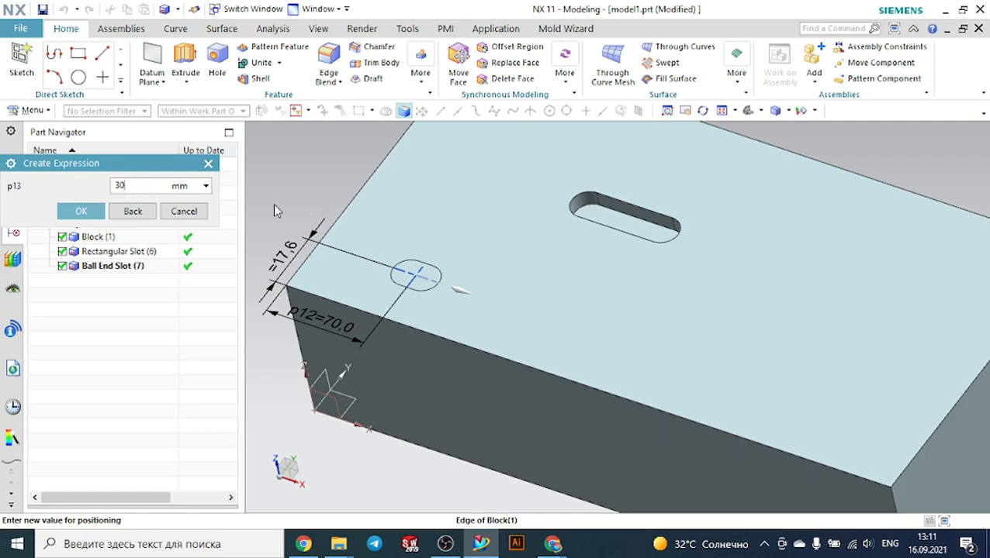
click(81, 211)
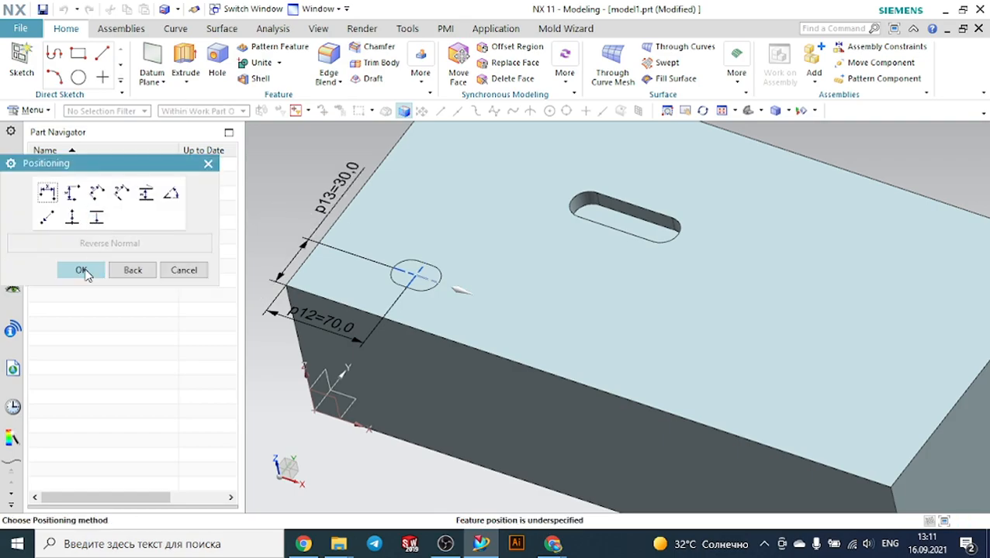
click(82, 270)
Examine the finished ball-end slot and close the restarted slot dialog
middle_drag(618, 271, 594, 281)
scroll(601, 326, up, 4)
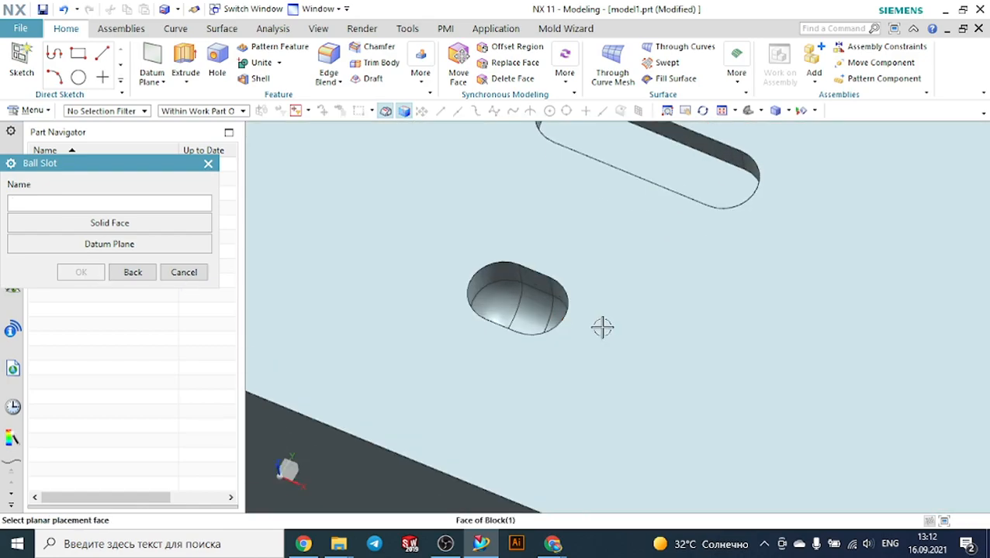
scroll(586, 286, down, 4)
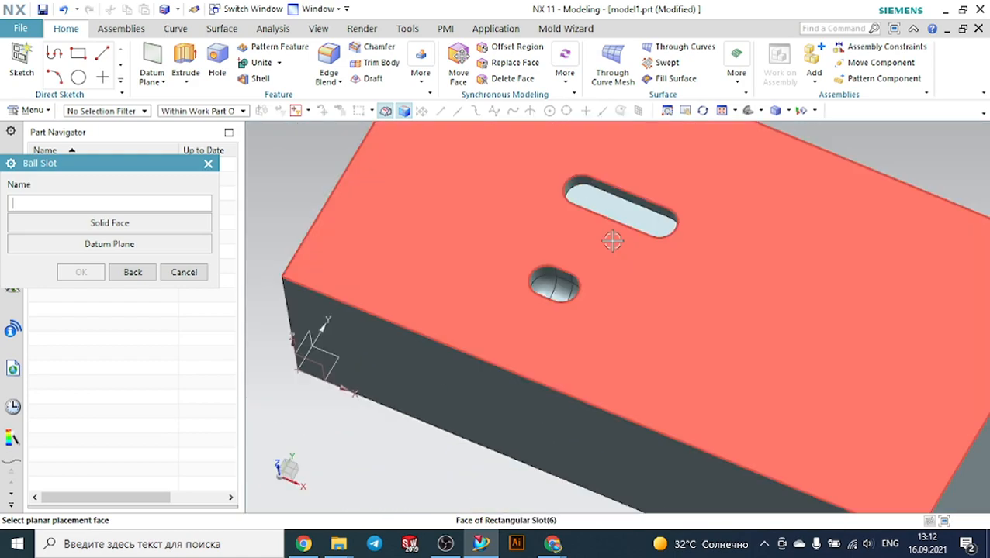
scroll(588, 274, up, 3)
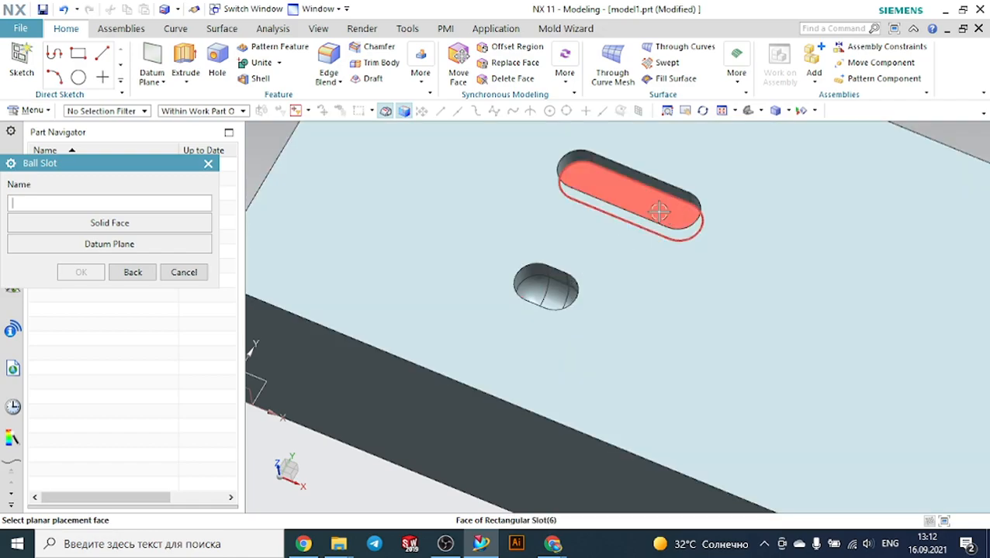
click(208, 163)
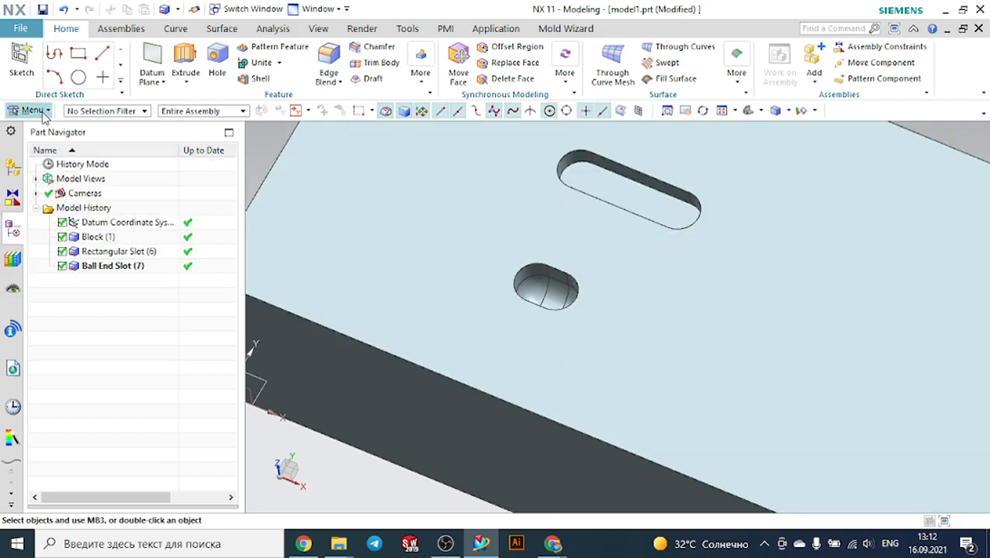
Start a U-Slot on the block's top face, using a side face as the horizontal reference
click(40, 112)
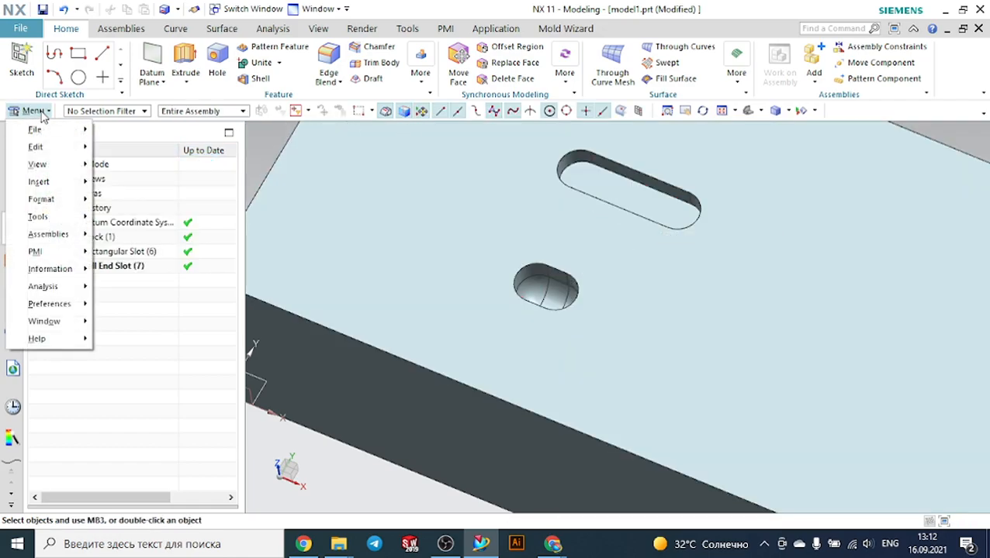
mouse_move(52, 181)
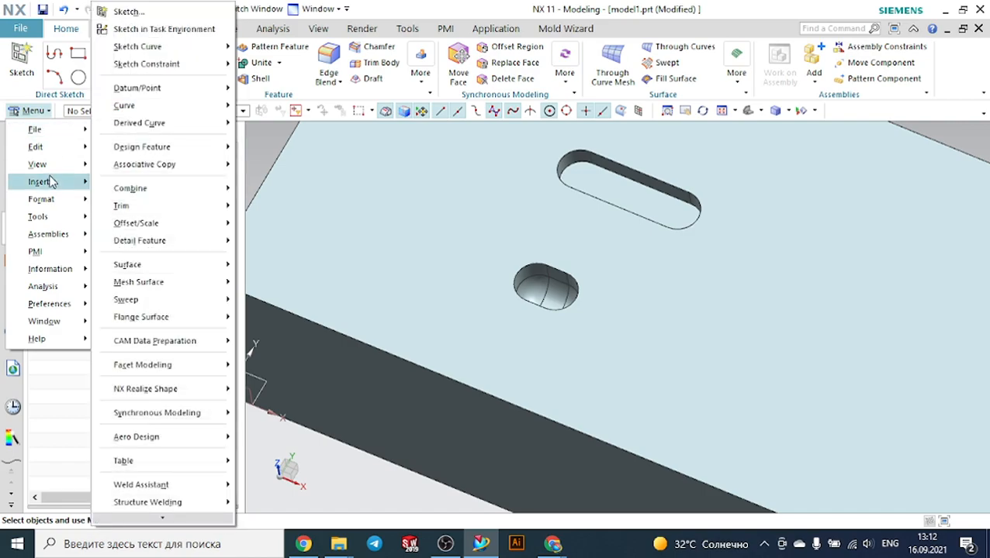
mouse_move(205, 147)
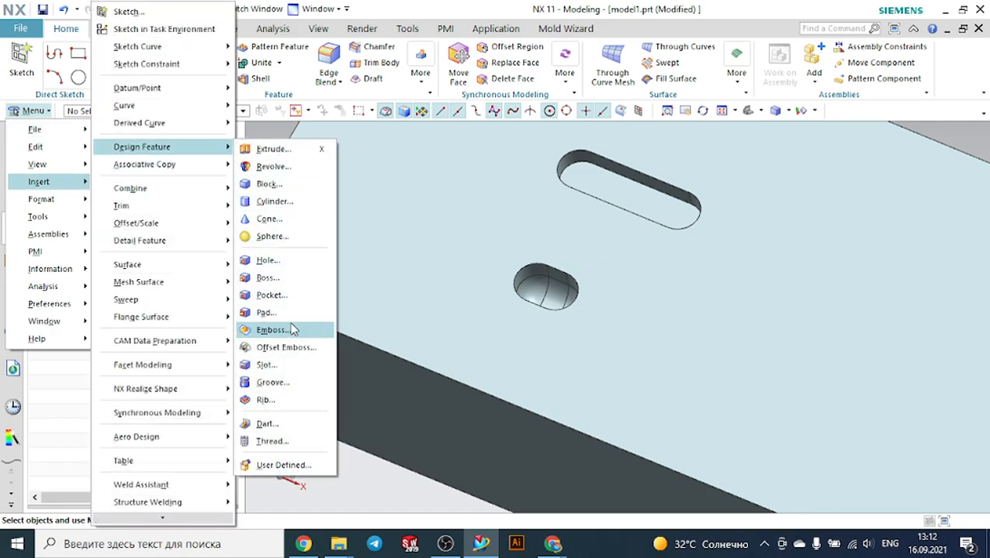
click(264, 365)
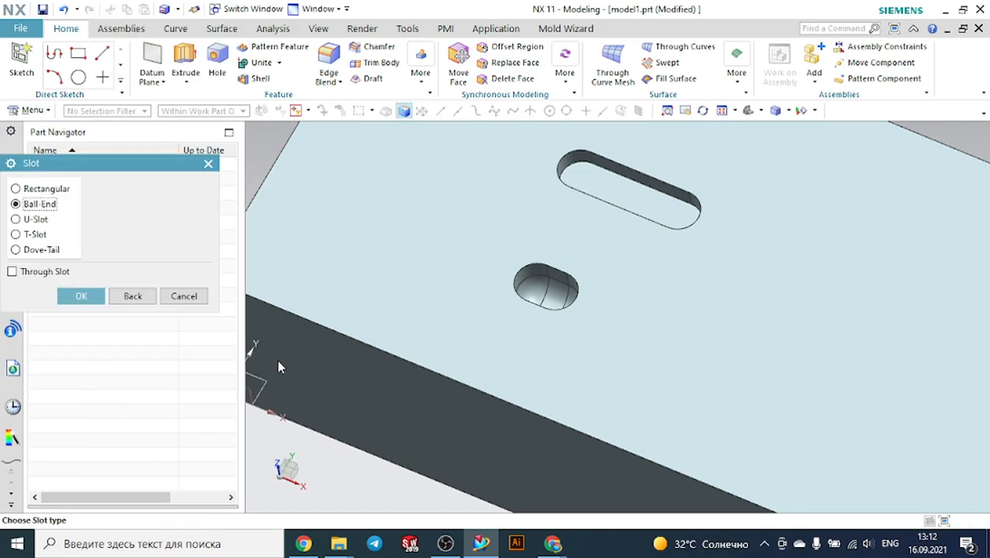
double_click(37, 220)
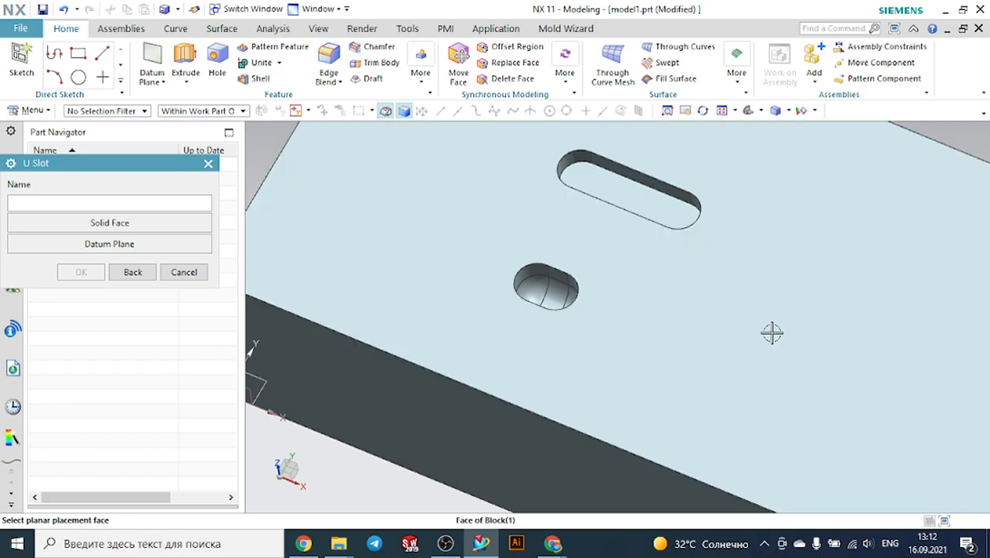
click(768, 334)
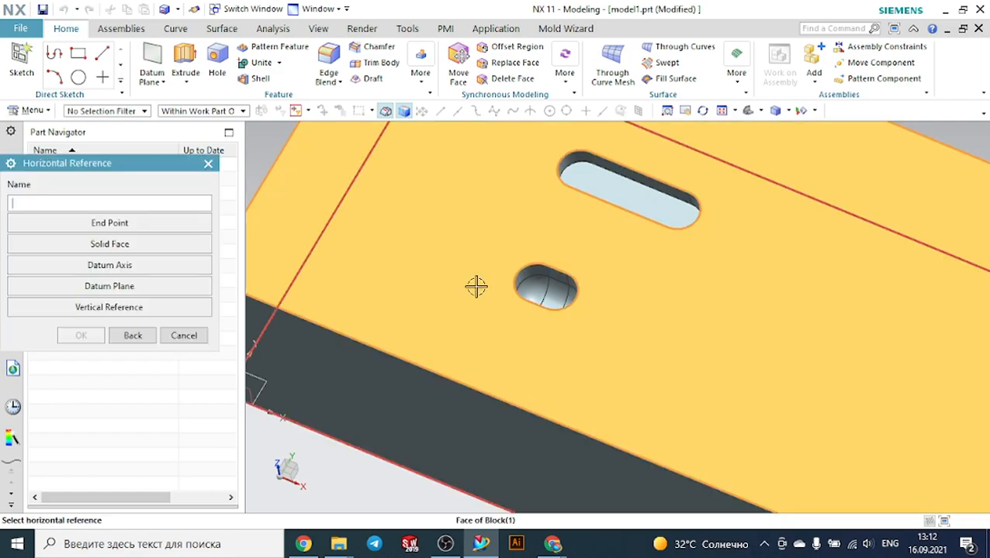
click(114, 245)
click(399, 397)
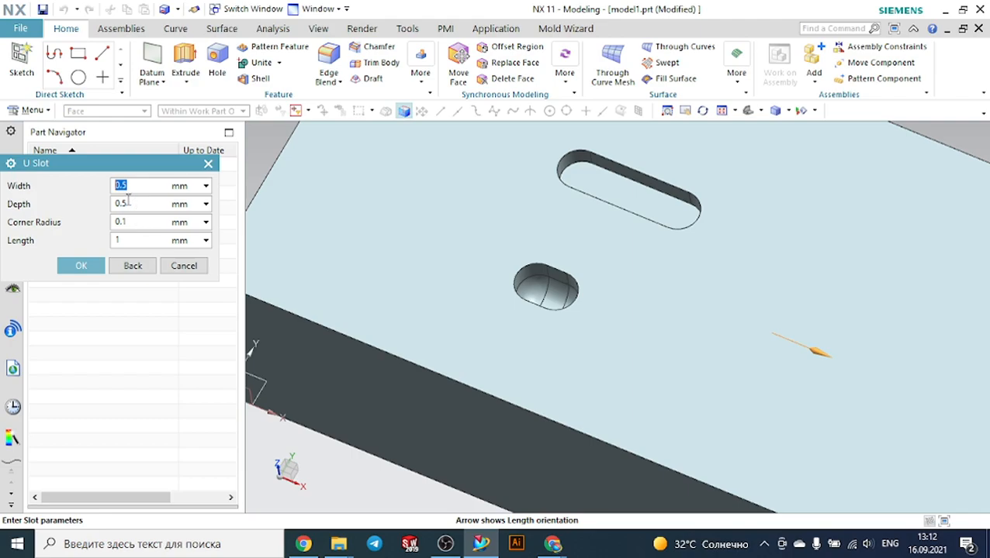
Set the U-slot width 10 mm, depth 10 mm, corner radius 2 mm and length 15 mm
text(10)
click(128, 201)
text(10)
key(Tab)
text(2)
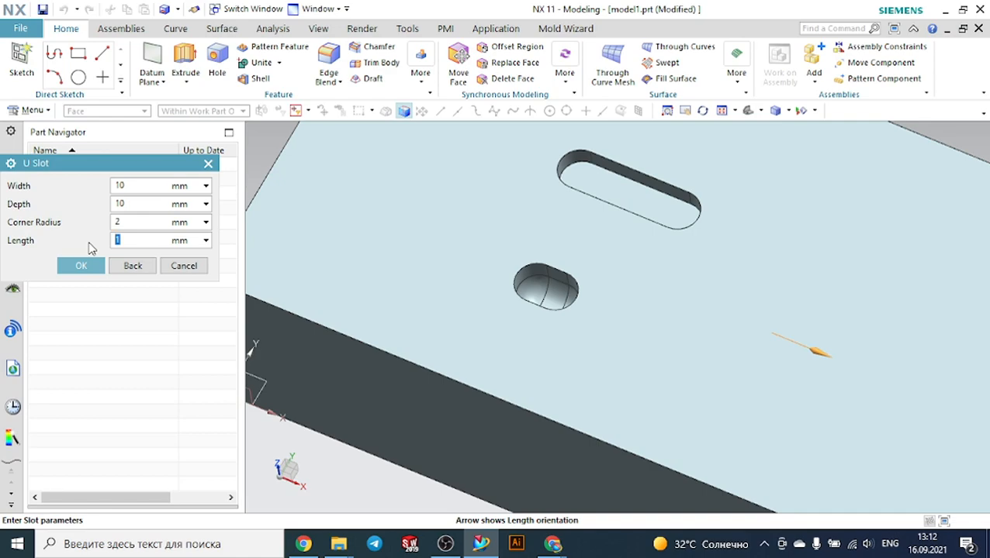
text(15)
click(81, 266)
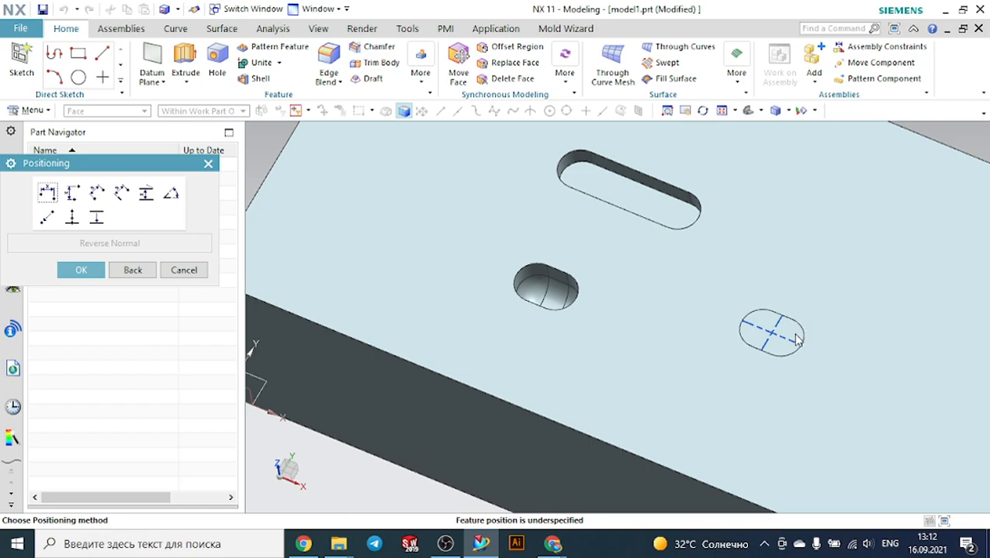
Accept the U-slot's position without dimensions and close the restarted slot dialog
scroll(799, 339, up, 2)
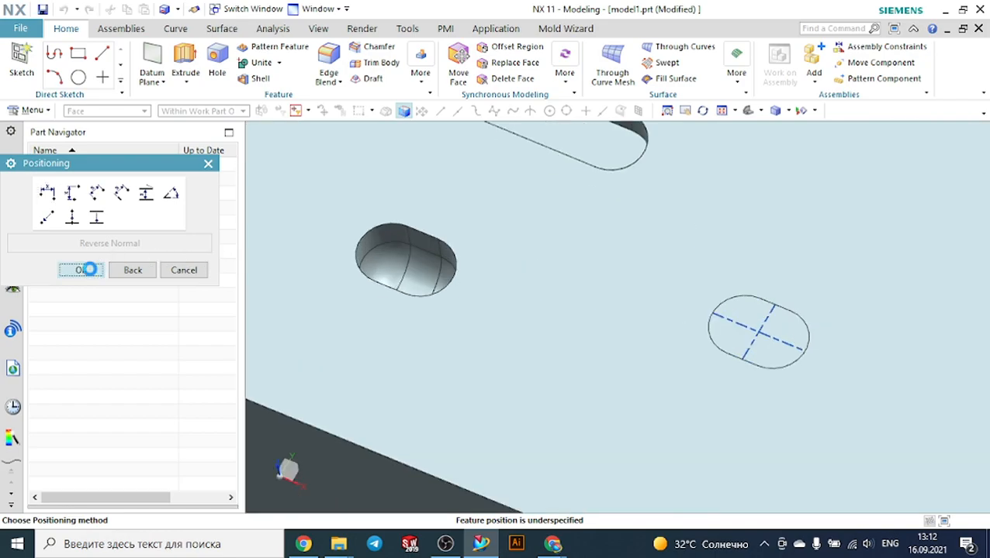
click(84, 269)
middle_drag(758, 254, 764, 270)
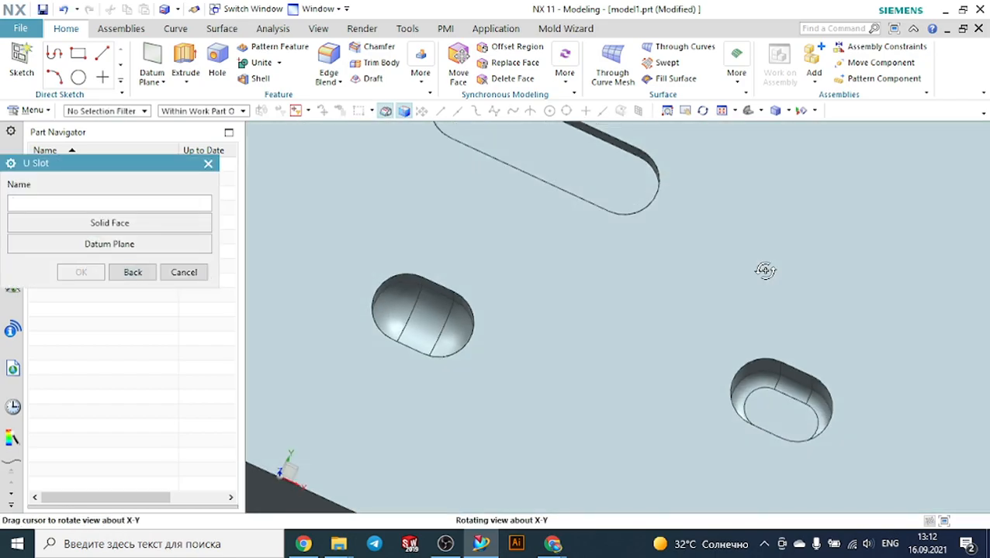
scroll(768, 272, down, 1)
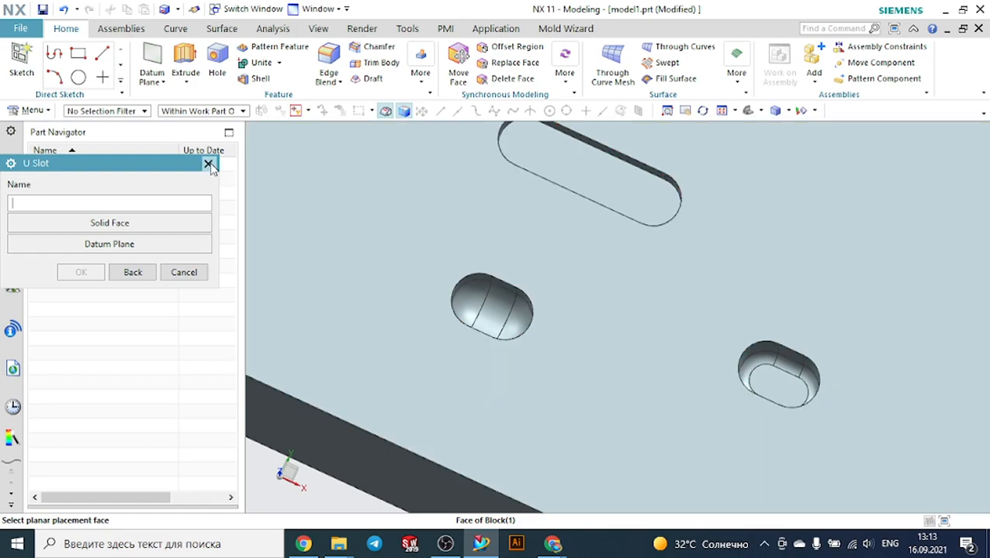
click(208, 165)
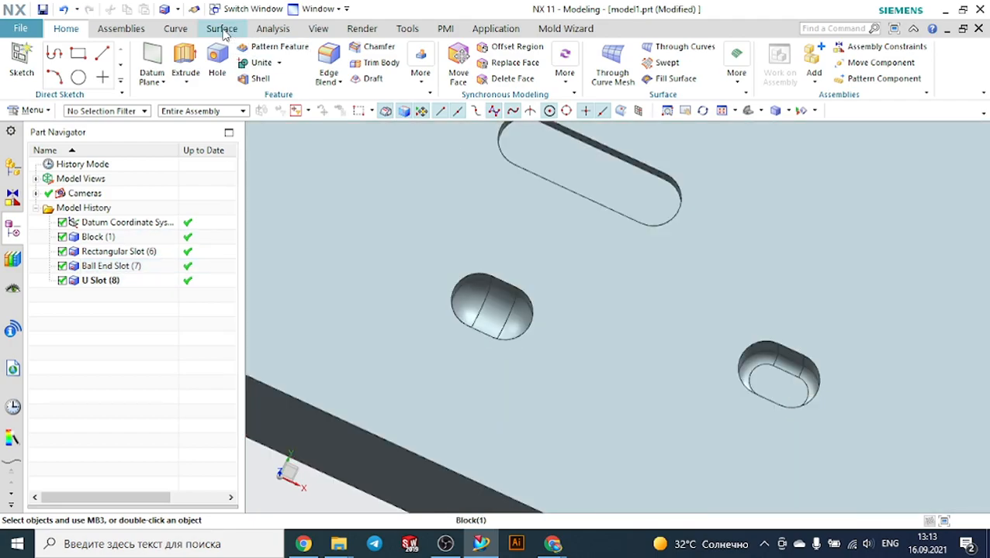
Open a one-plane section view with the plane along the block's length and move its offset to 41 mm
click(318, 28)
click(431, 74)
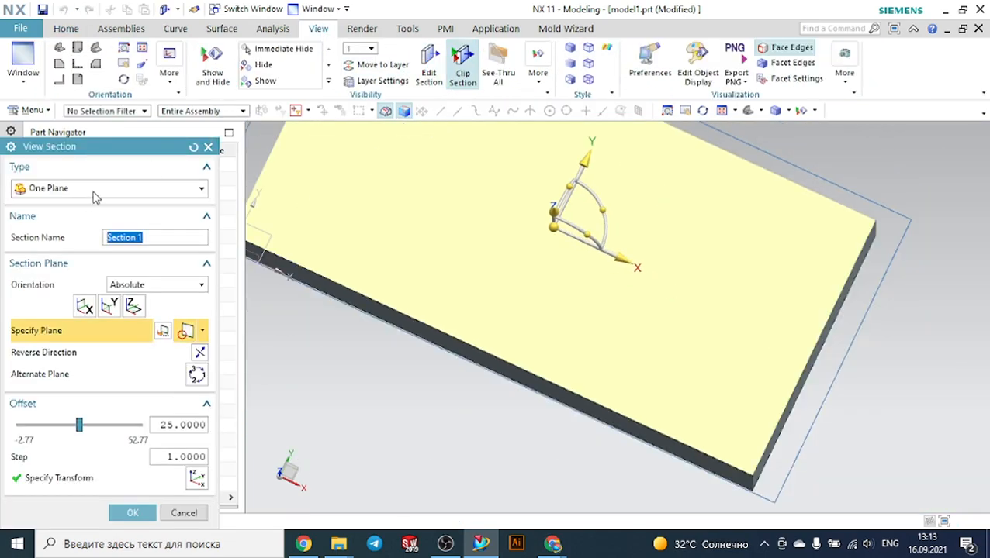
click(109, 306)
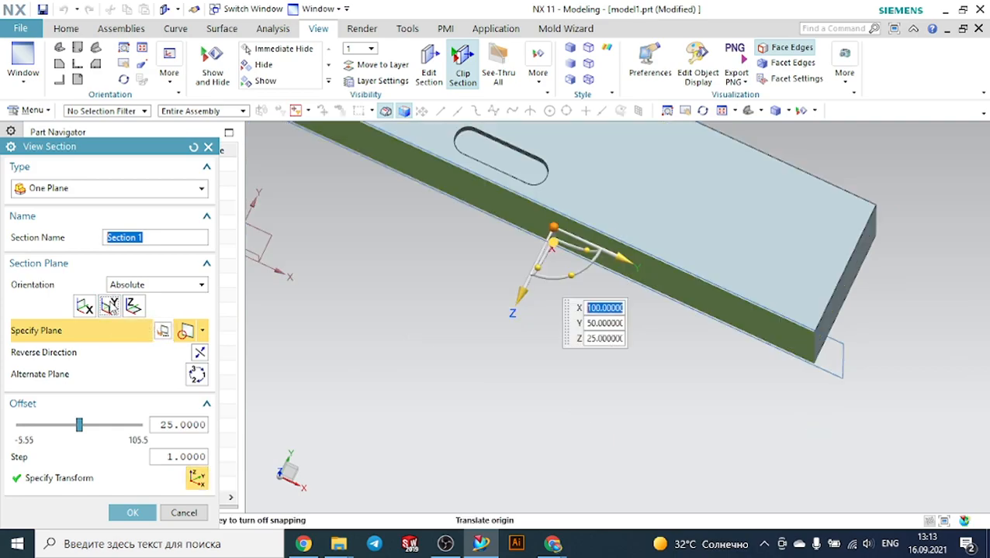
middle_drag(471, 210, 402, 208)
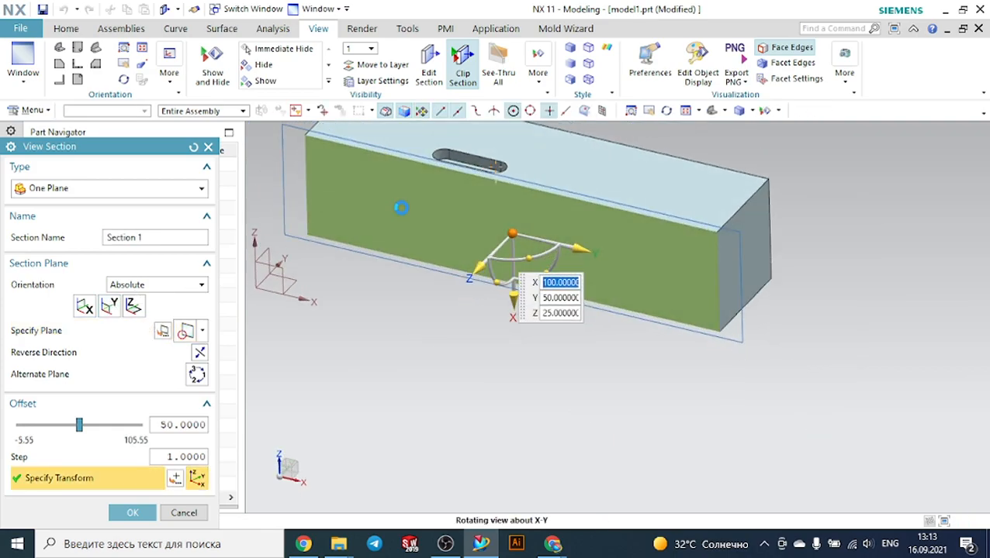
drag(483, 267, 471, 276)
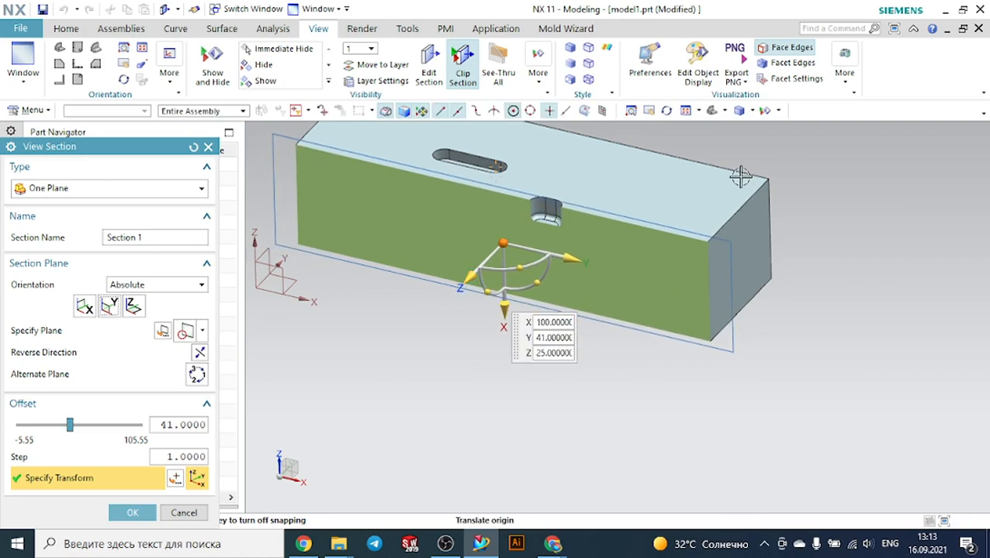
Inspect the section from the front, move its offset to 28 mm, and close the section view
click(725, 112)
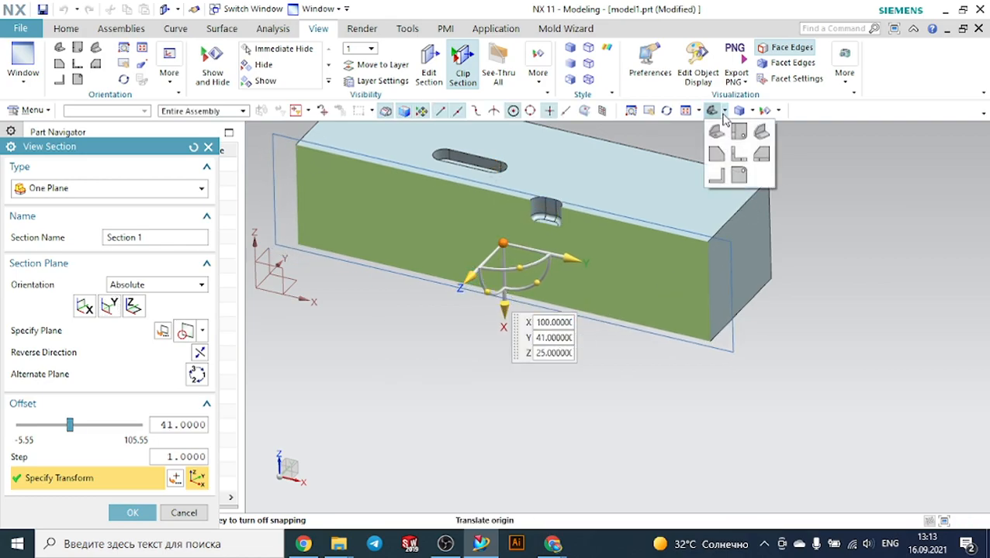
click(720, 154)
scroll(725, 183, up, 2)
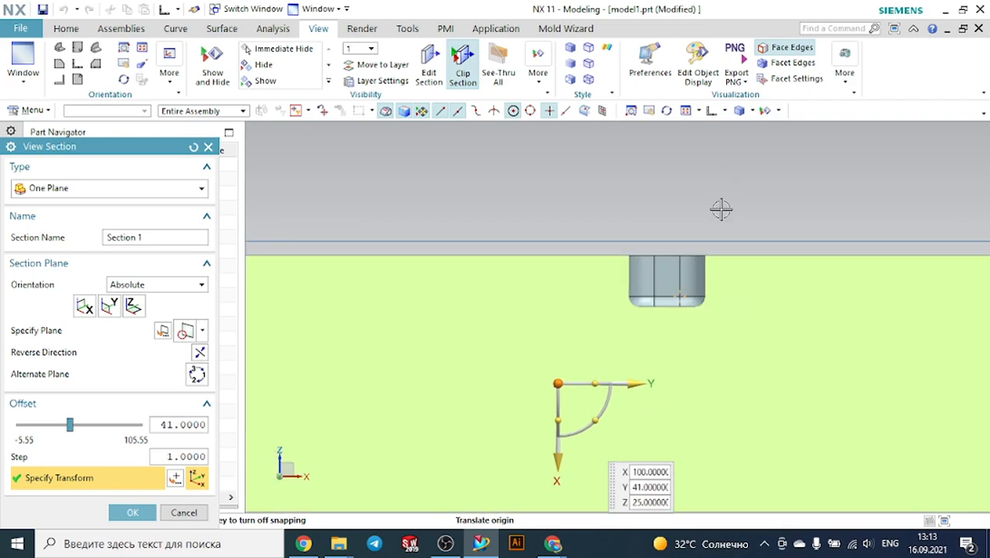
scroll(721, 172, down, 1)
middle_drag(712, 201, 625, 349)
drag(550, 396, 531, 434)
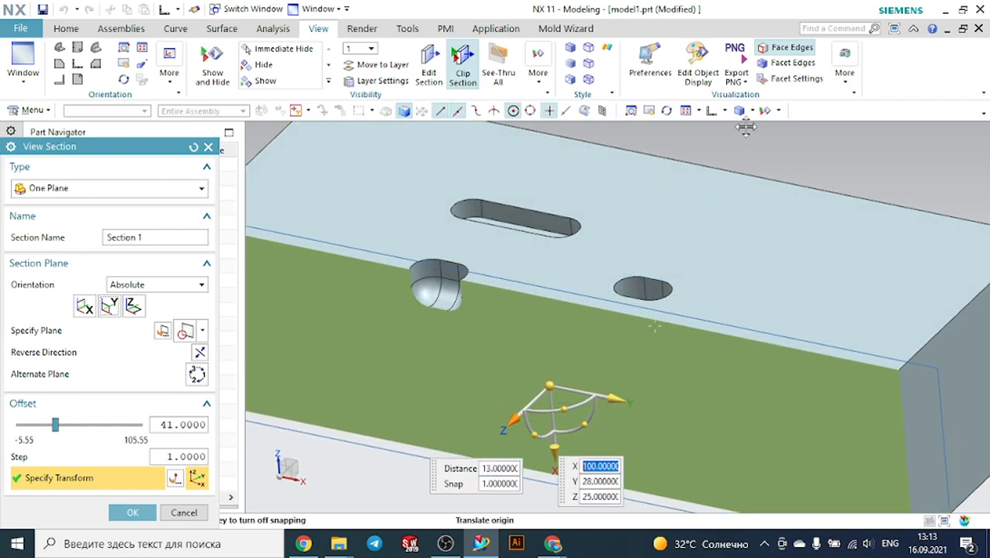
click(709, 111)
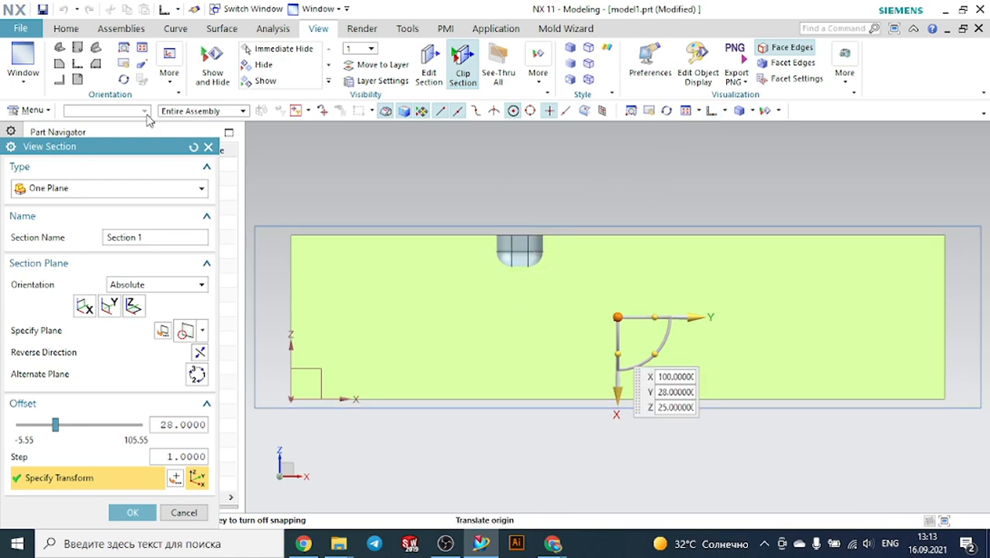
click(207, 146)
middle_drag(586, 197, 576, 227)
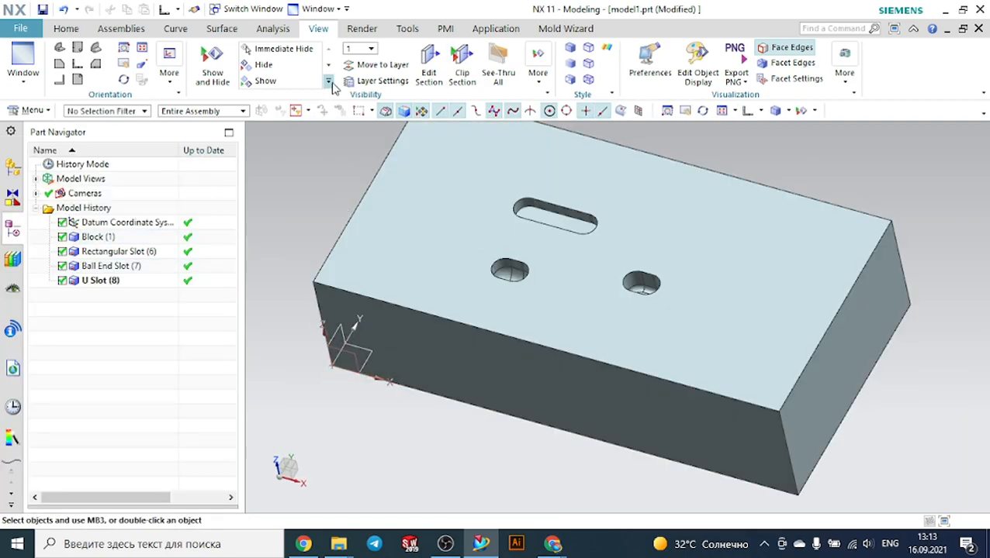
Start a T-Slot on the block's top face, using the front side face as the horizontal reference
click(66, 28)
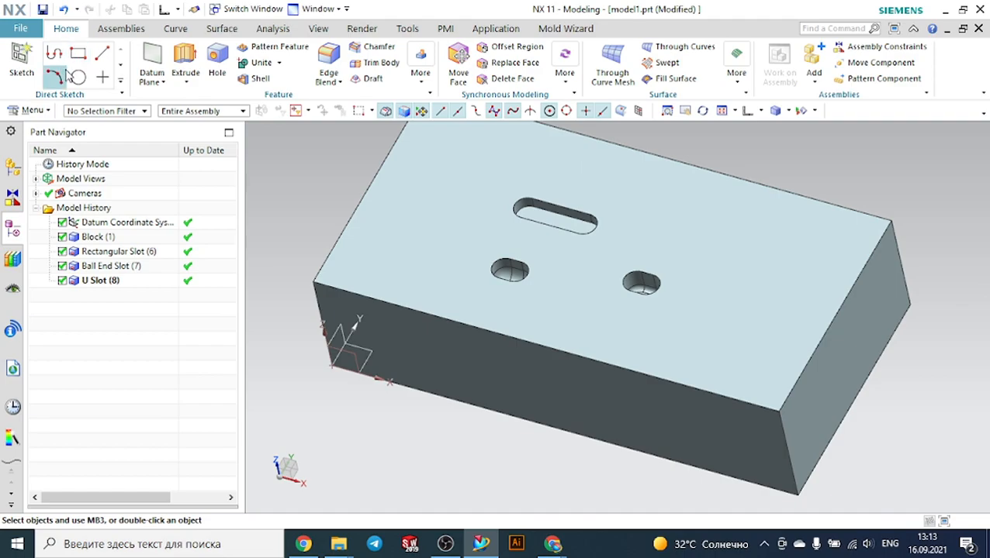
click(31, 111)
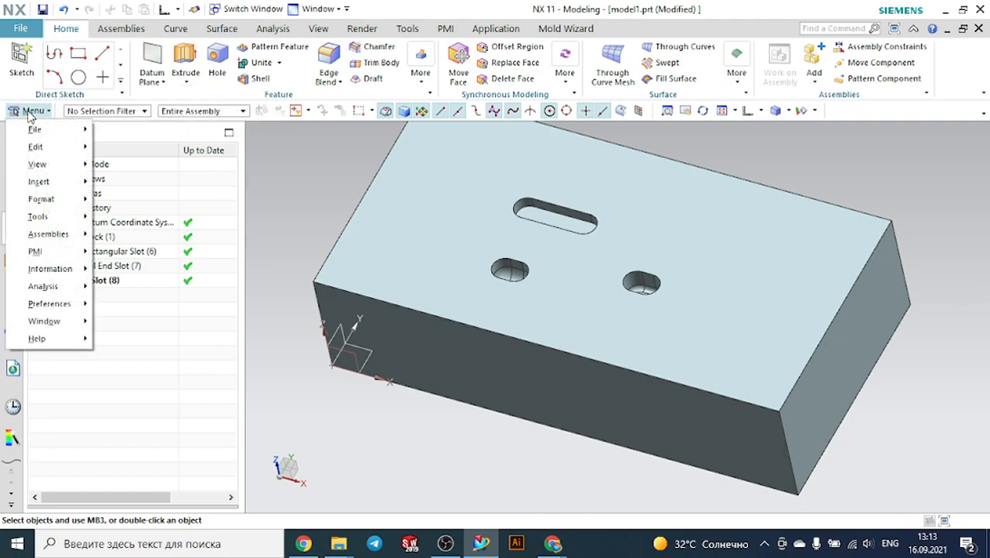
mouse_move(65, 184)
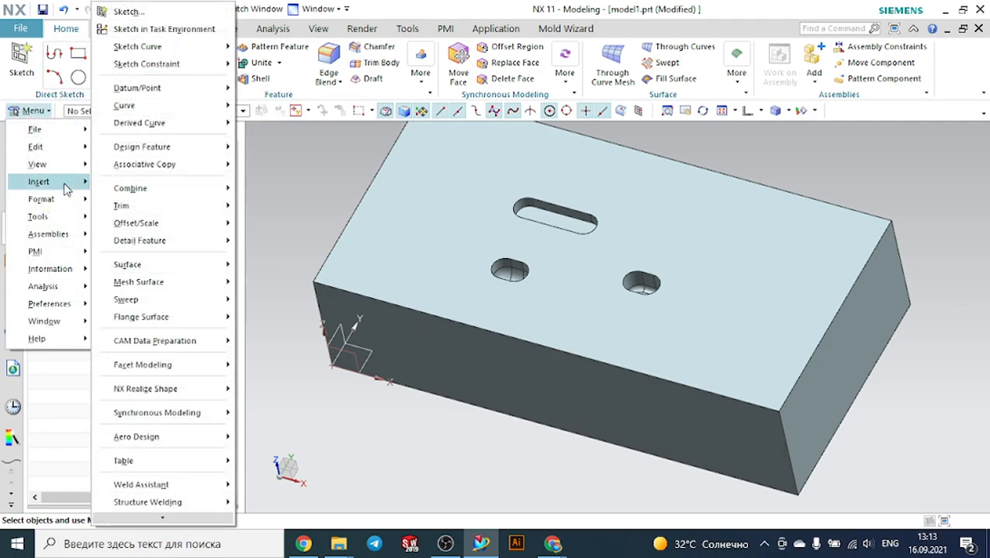
mouse_move(153, 149)
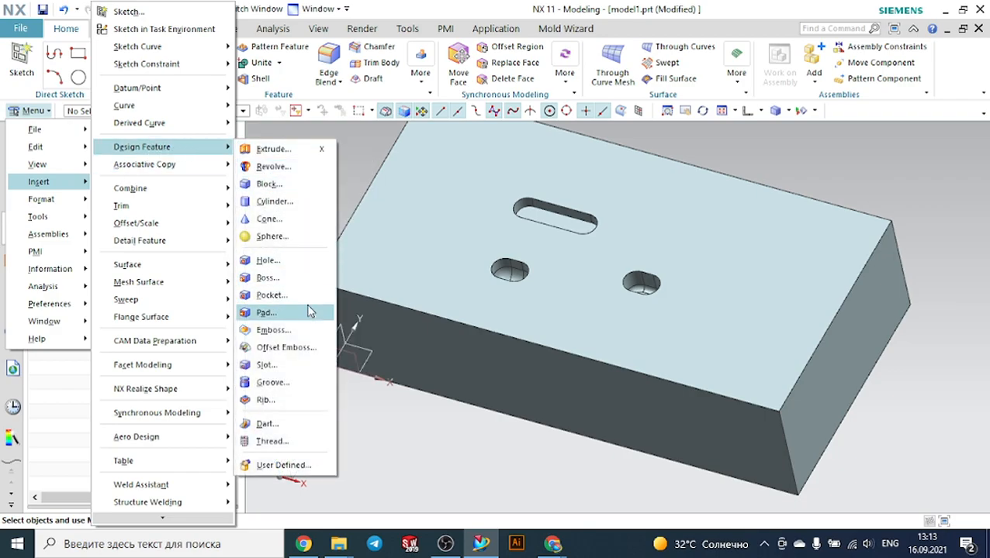
click(289, 365)
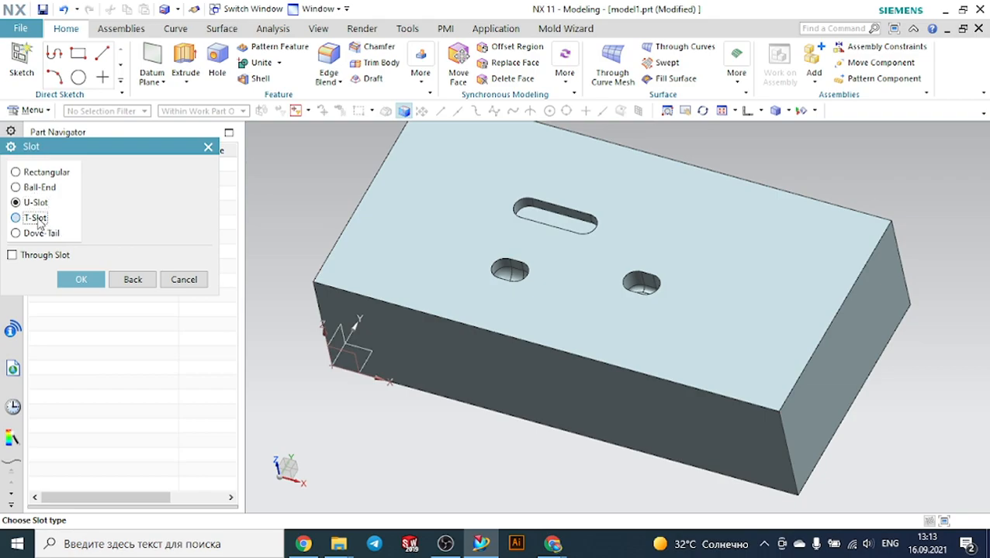
double_click(35, 218)
click(414, 251)
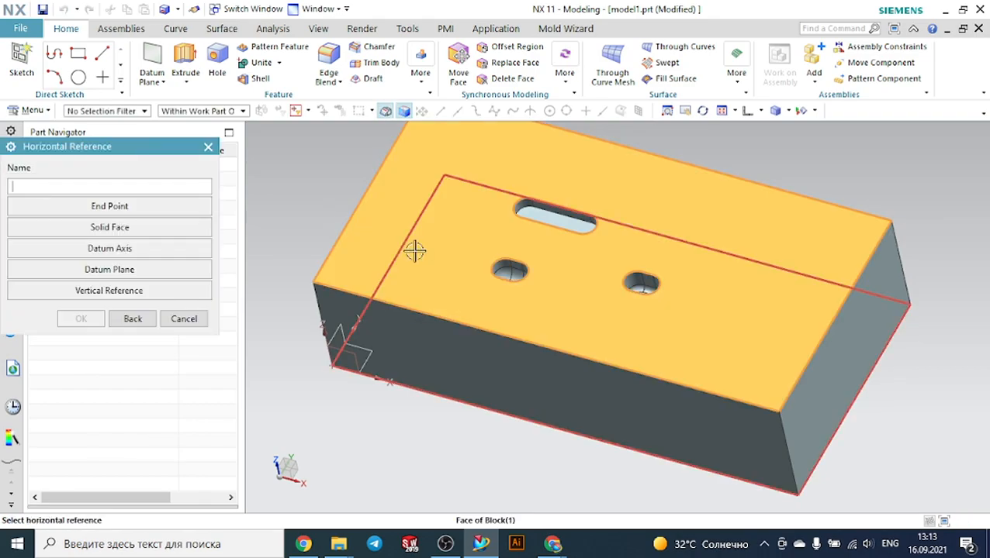
click(170, 227)
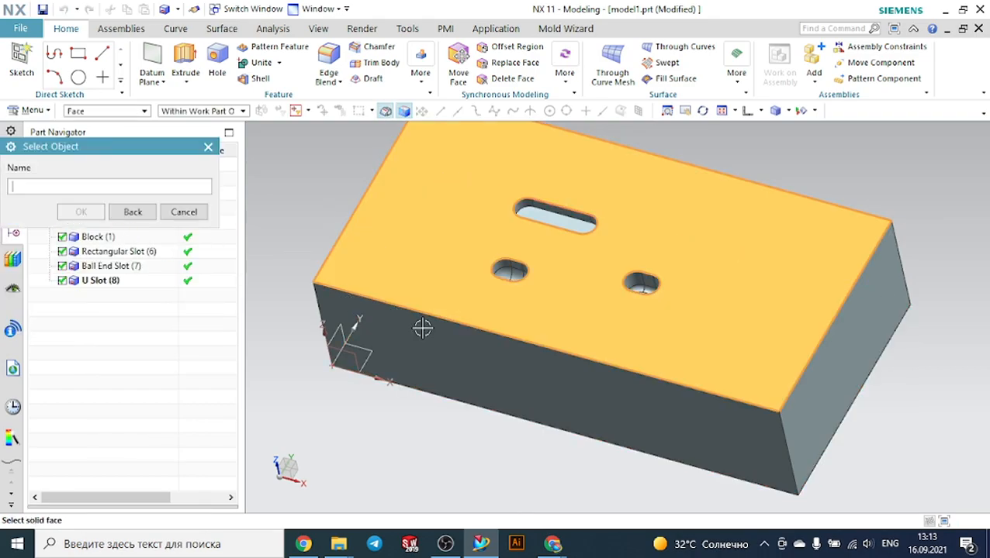
click(481, 342)
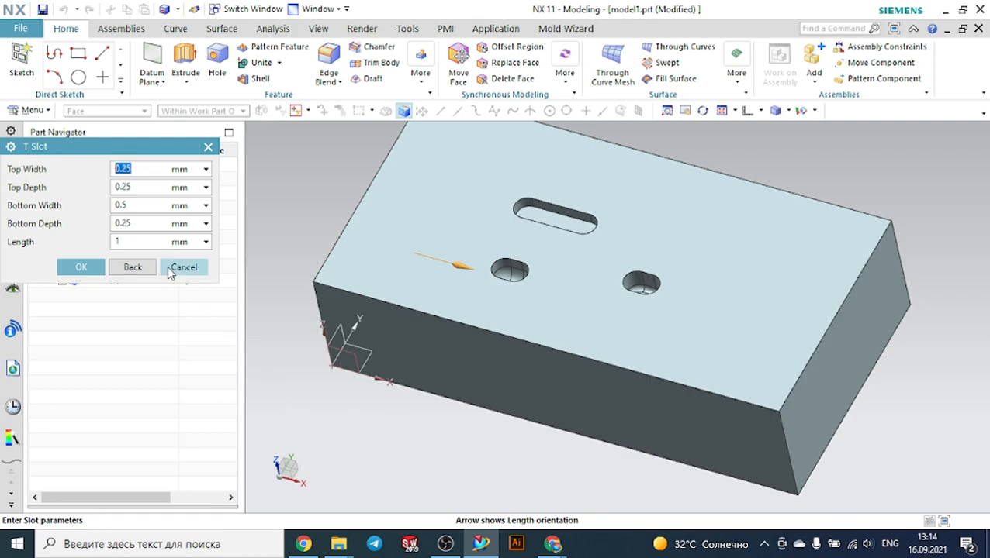
Set the T-slot top width 10 mm, top depth 10 mm, bottom width 2 mm, bottom depth 2 mm, length 15 mm and try to accept
text(10)
double_click(137, 187)
text(1)
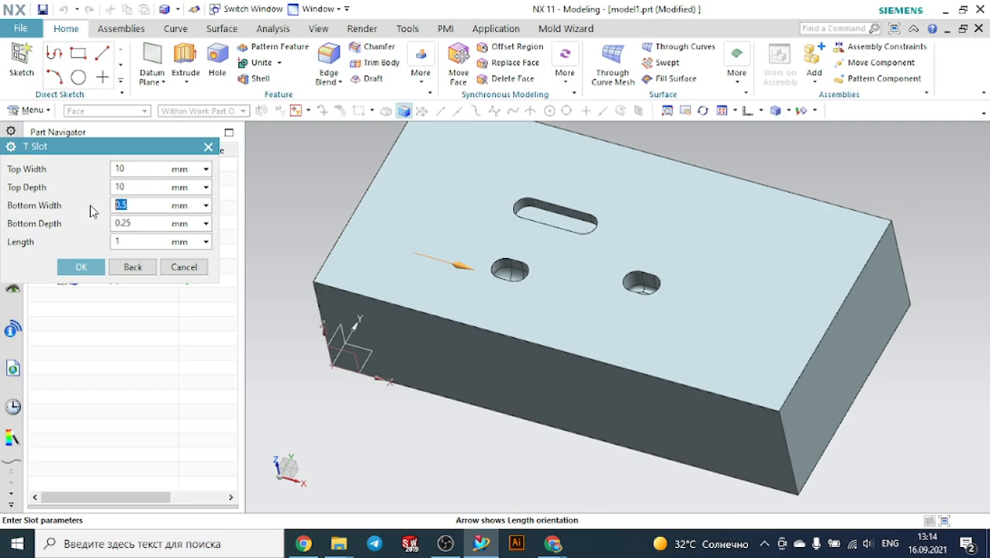
text(2)
double_click(141, 224)
text(2)
double_click(120, 242)
click(99, 268)
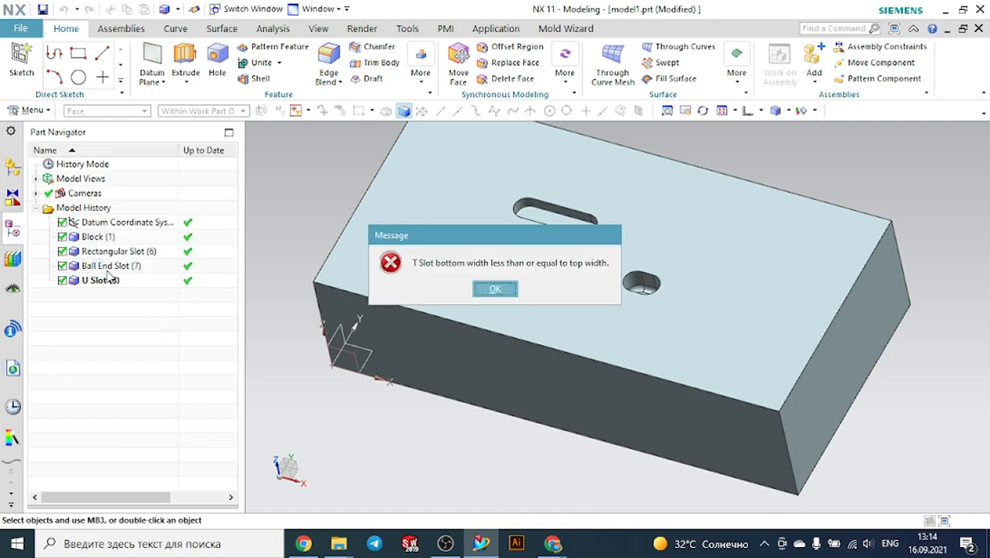
click(494, 289)
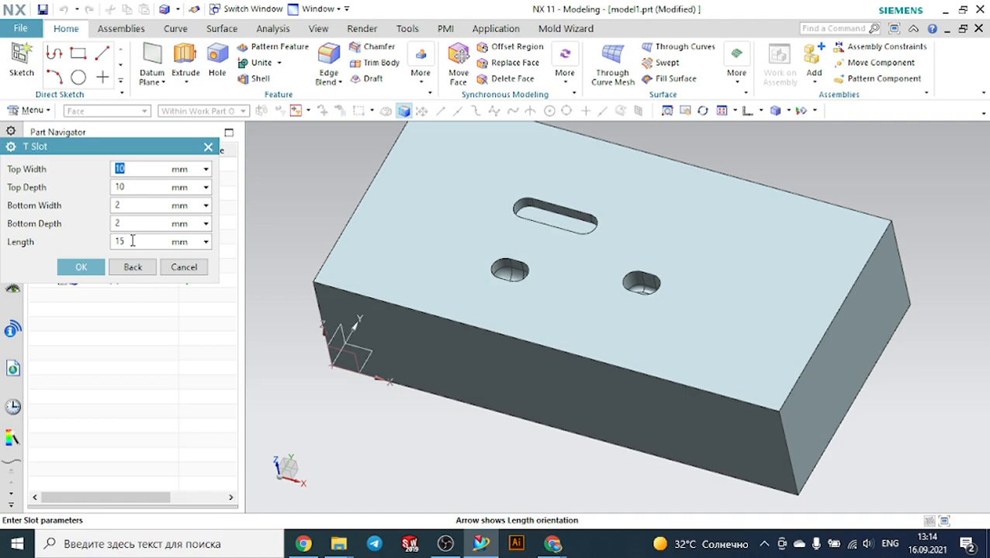
Change the T-slot top depth to 5 mm and try to accept the slot again
click(129, 188)
text(5)
click(81, 267)
click(495, 290)
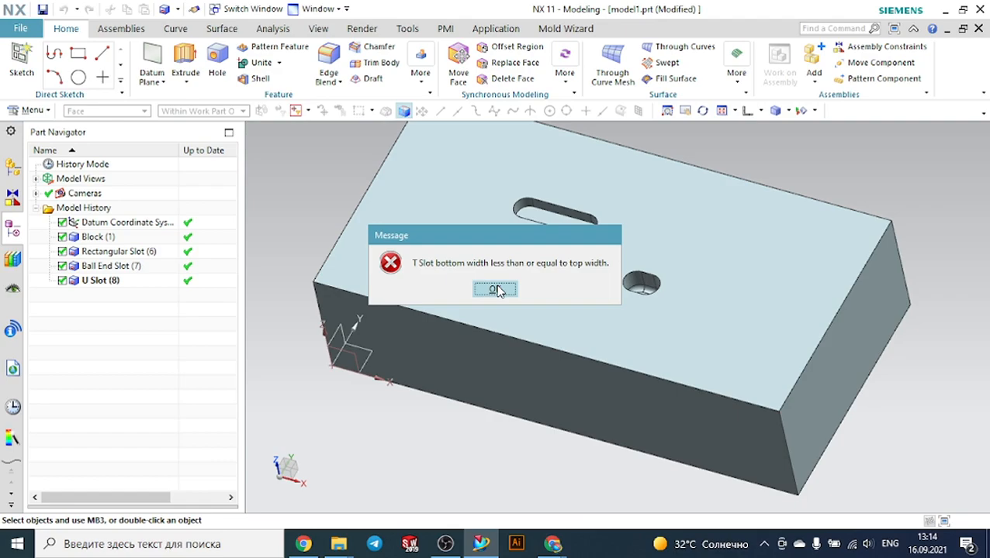
click(496, 291)
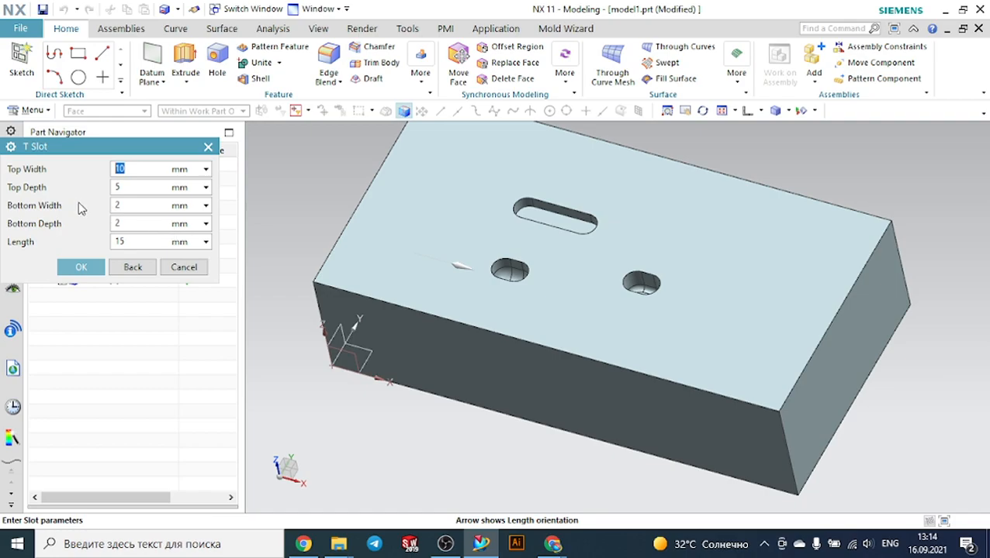
Set the T-slot bottom width to 10 mm and try to accept the slot again
double_click(122, 205)
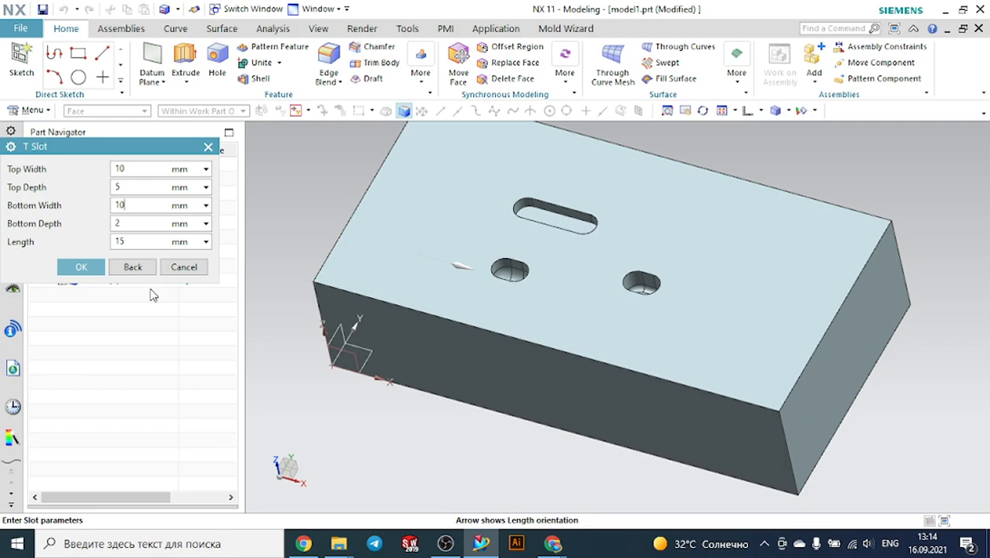
click(93, 268)
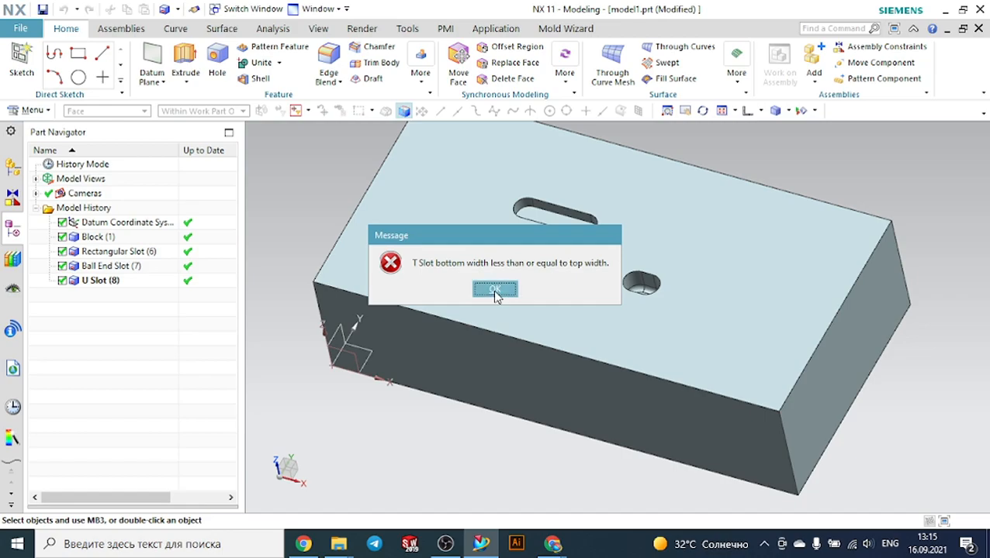
click(495, 292)
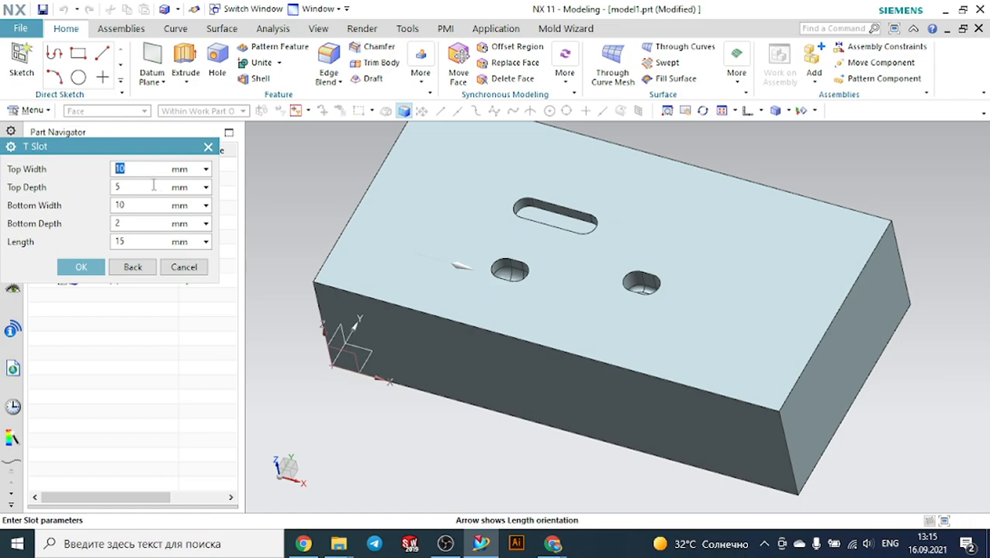
Set the T-slot bottom depth to 5 mm, try to accept once more, and cancel the T-slot dialog
double_click(125, 224)
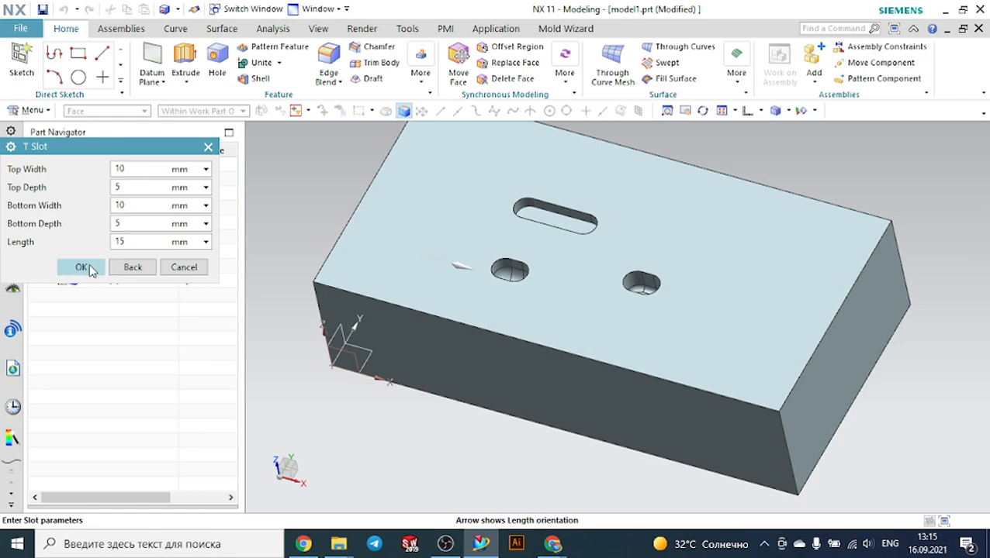
click(87, 267)
click(494, 289)
click(205, 271)
Restart the T-Slot on the block's top face, again using the front side face as the horizontal reference
click(32, 110)
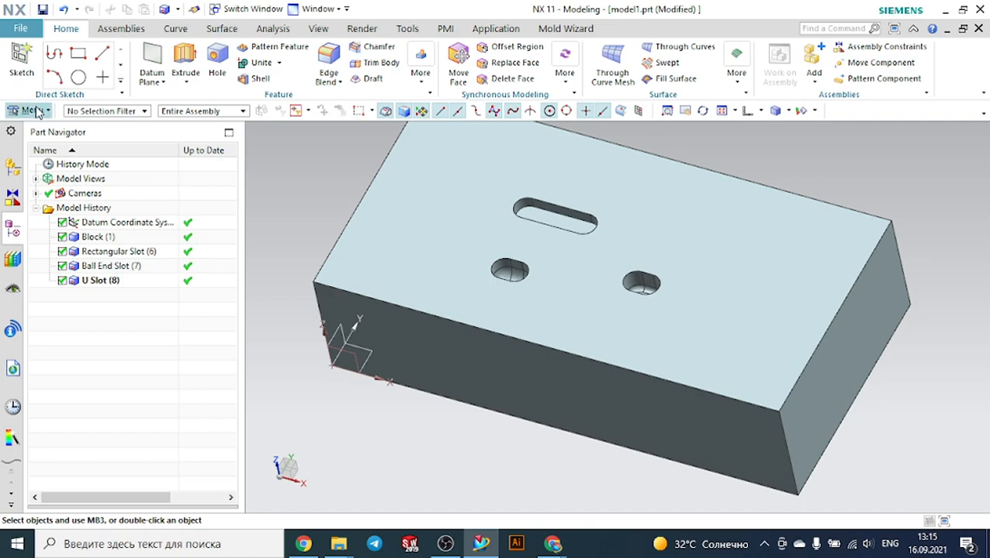
mouse_move(61, 149)
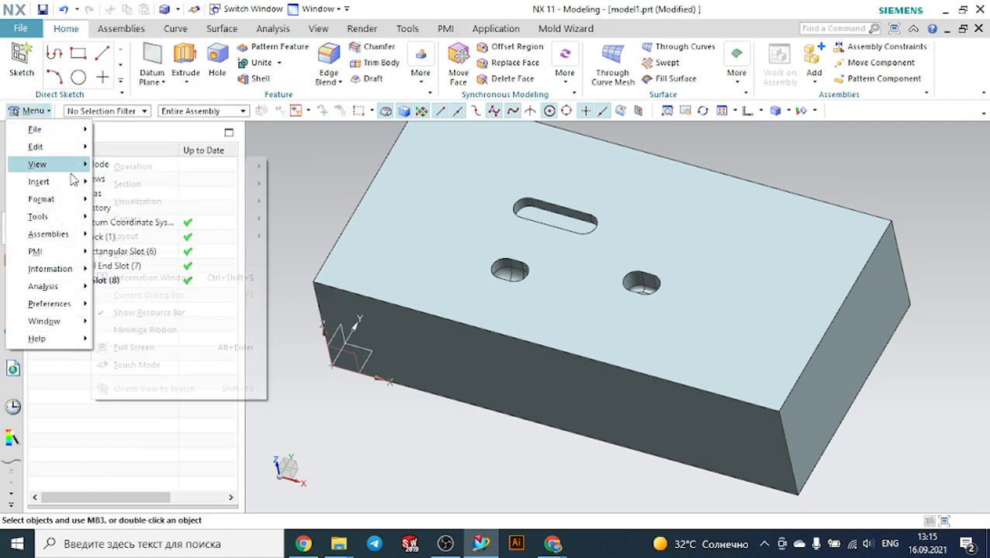
mouse_move(75, 181)
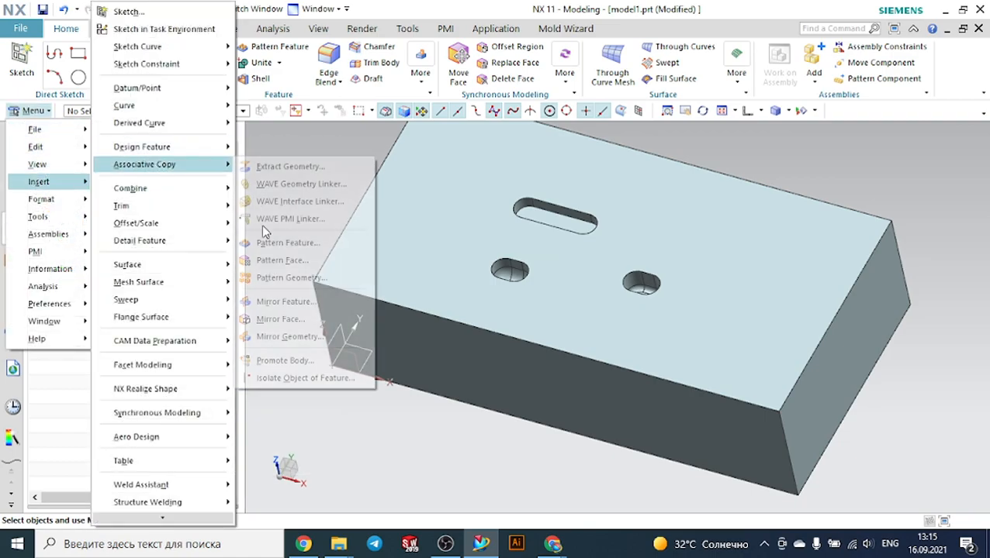
mouse_move(230, 148)
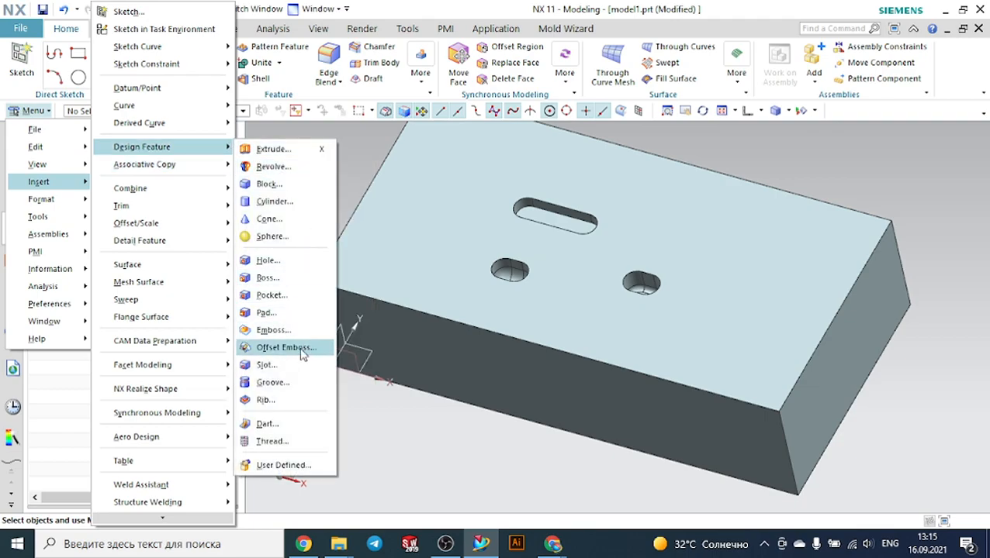
click(266, 365)
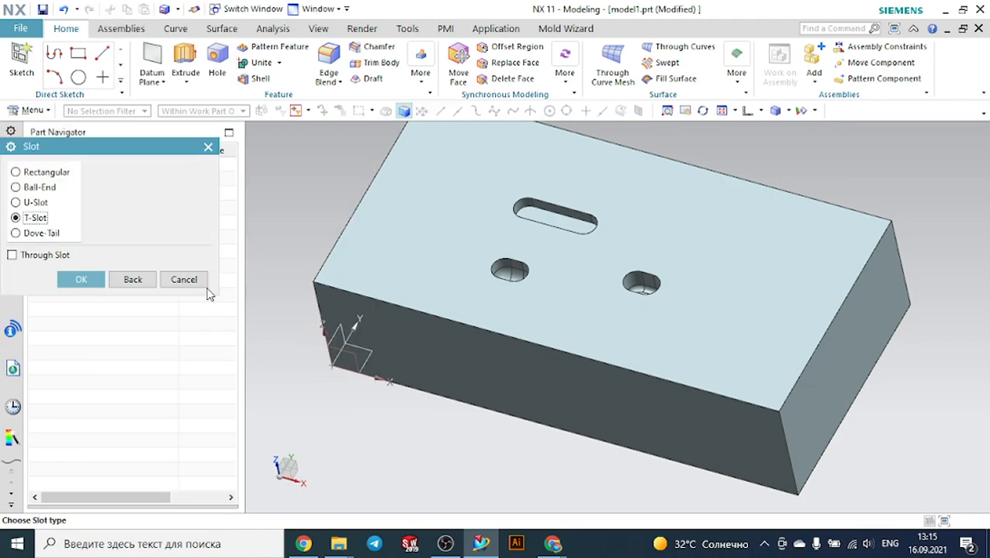
click(93, 279)
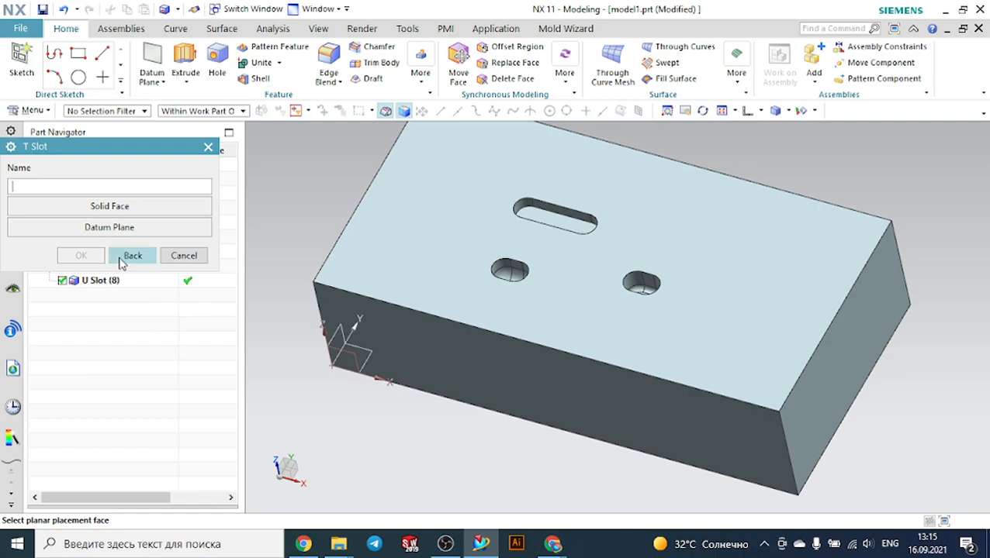
click(762, 238)
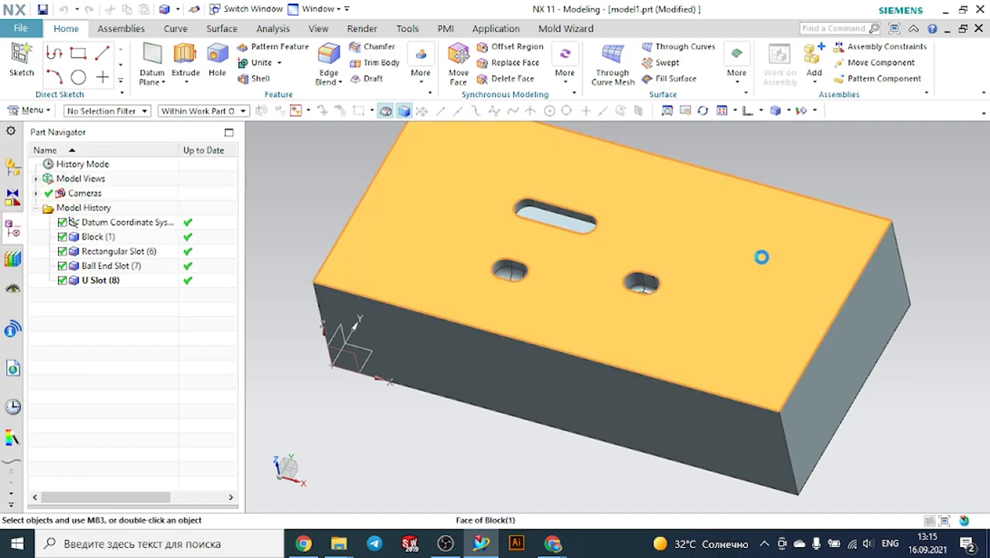
click(126, 227)
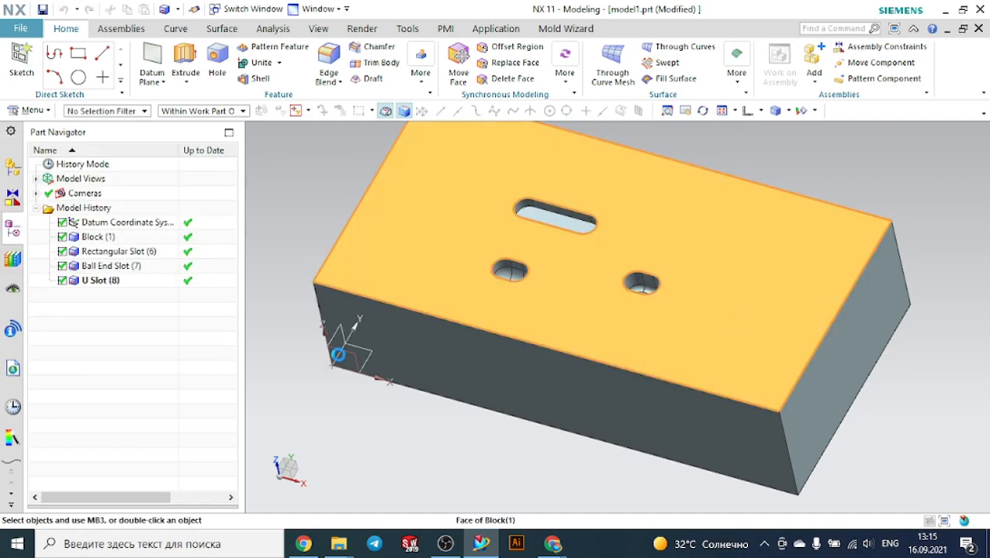
click(683, 412)
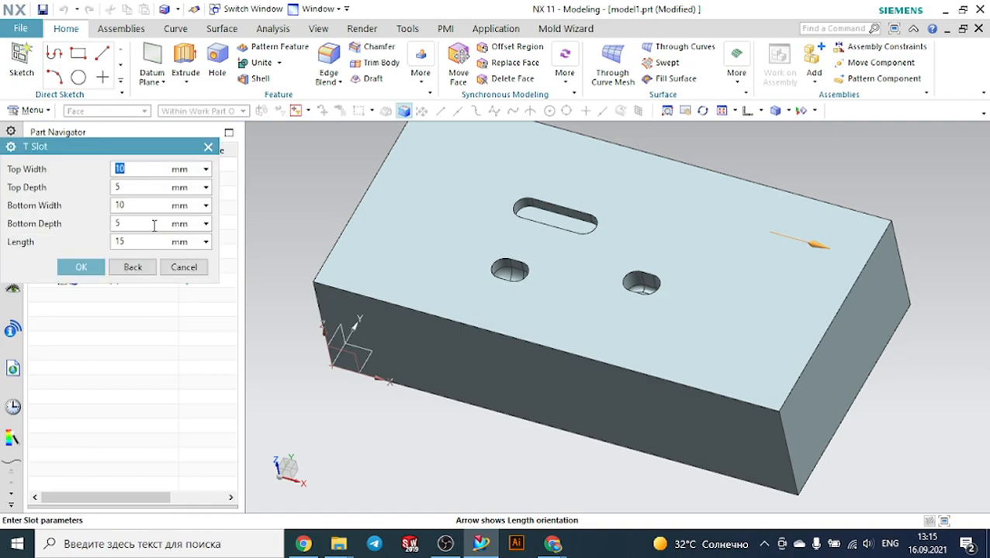
Try to accept the T-slot, set its bottom width to 4 mm, and try to accept it again
click(104, 265)
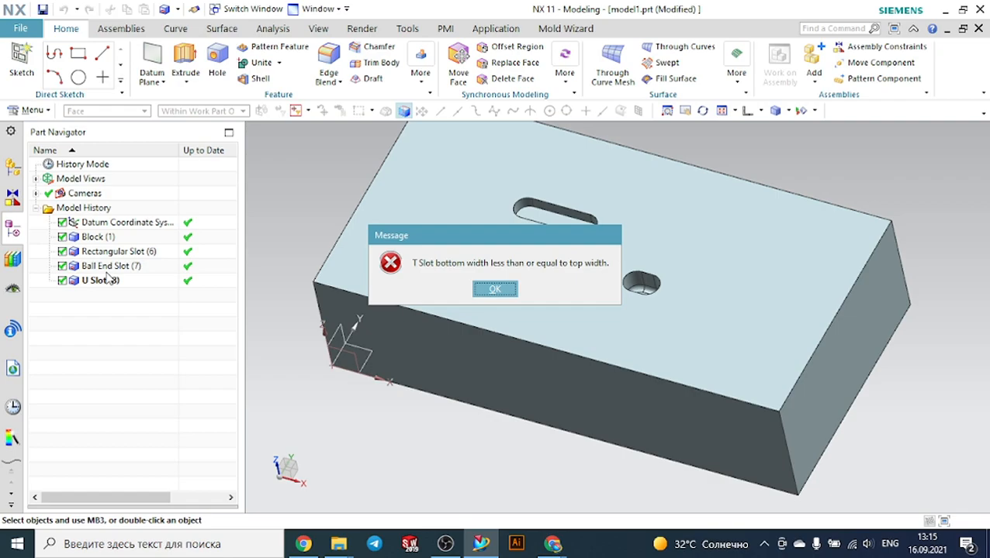
click(495, 290)
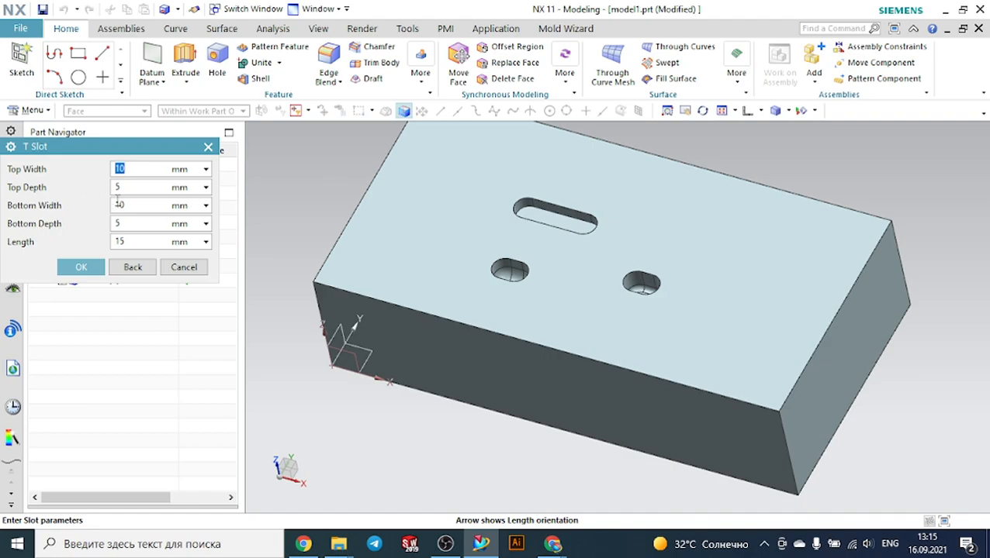
drag(126, 204, 112, 207)
text(4)
click(90, 268)
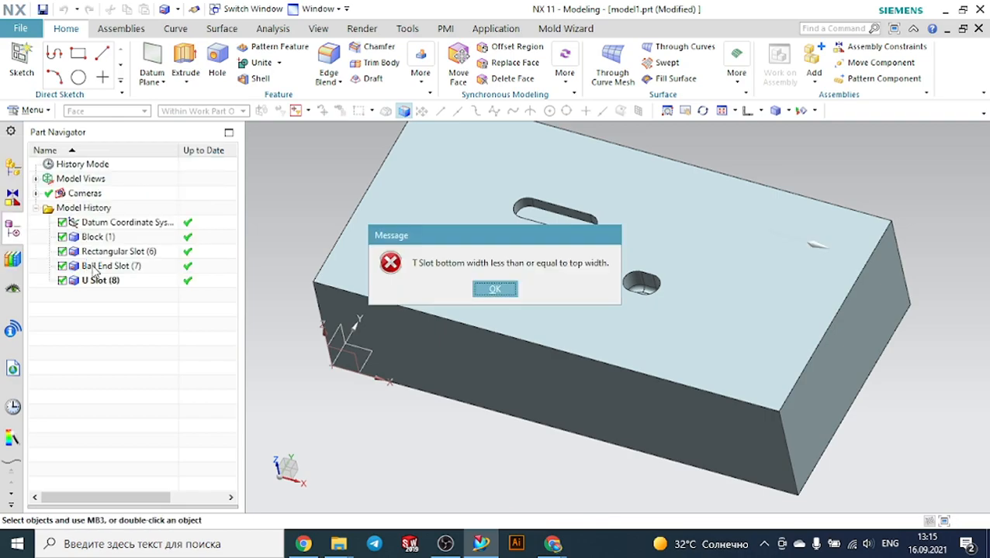
click(501, 288)
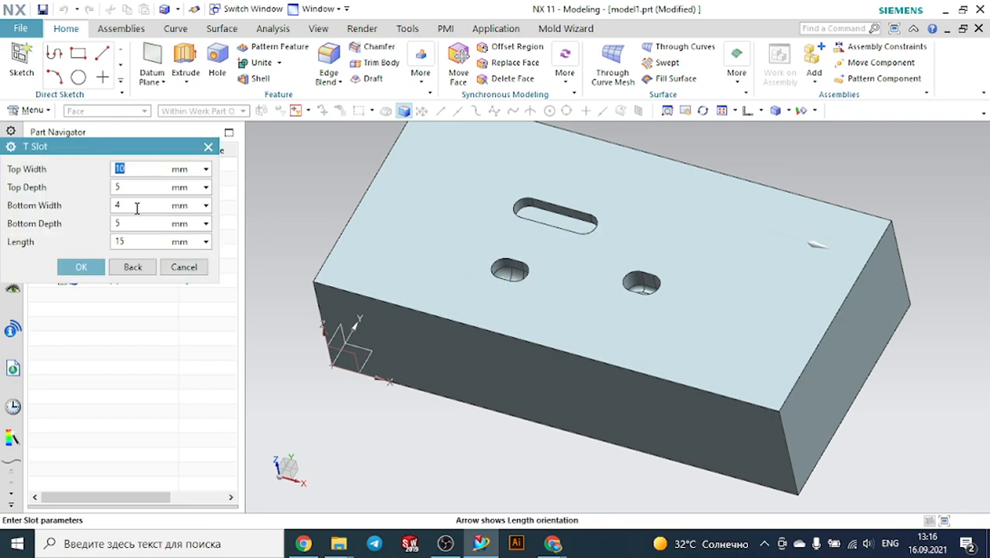
Set the T-slot bottom width to 12 mm, accept the slot, and accept its default position
click(119, 204)
text(12)
click(98, 263)
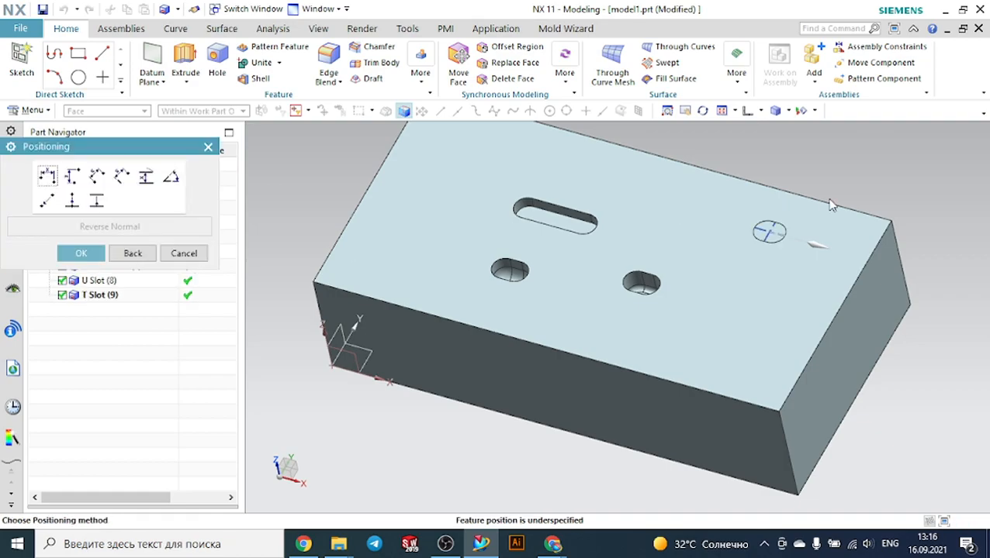
scroll(783, 208, up, 2)
scroll(783, 208, up, 2)
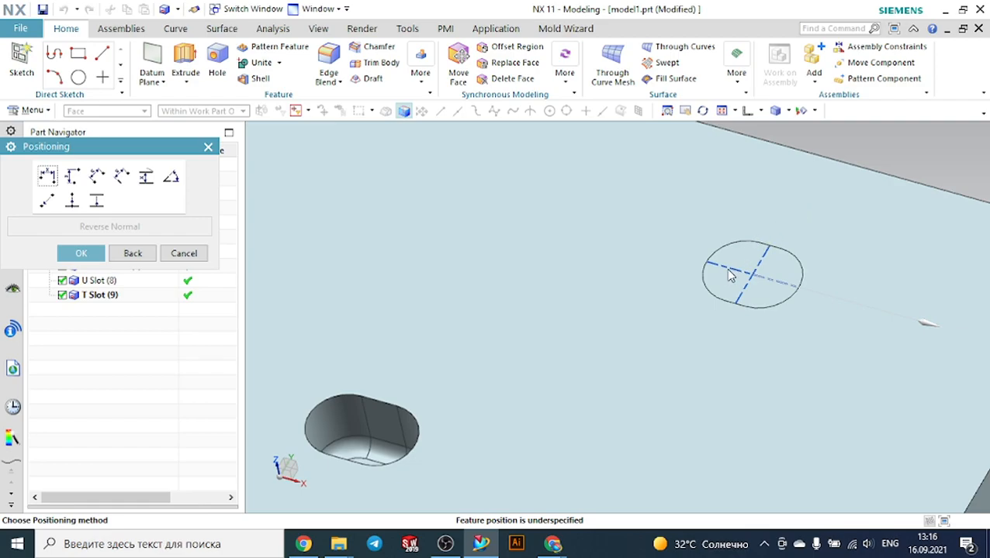
click(81, 254)
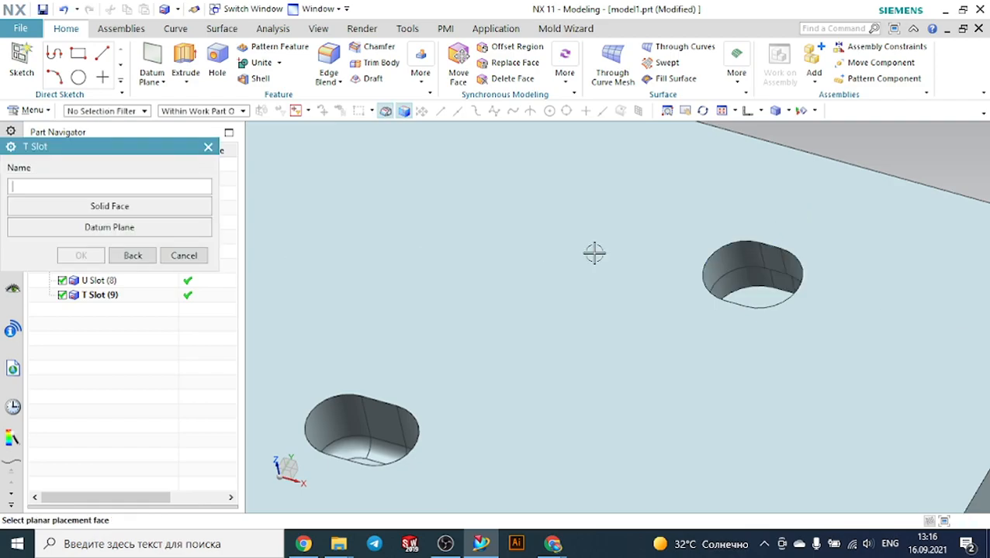
Close the T-slot placement dialog after inspecting the new slot on the top face
scroll(812, 236, down, 2)
mouse_move(813, 236)
middle_down()
mouse_move(822, 271)
mouse_move(798, 216)
mouse_move(734, 245)
mouse_move(792, 234)
mouse_move(800, 246)
middle_up()
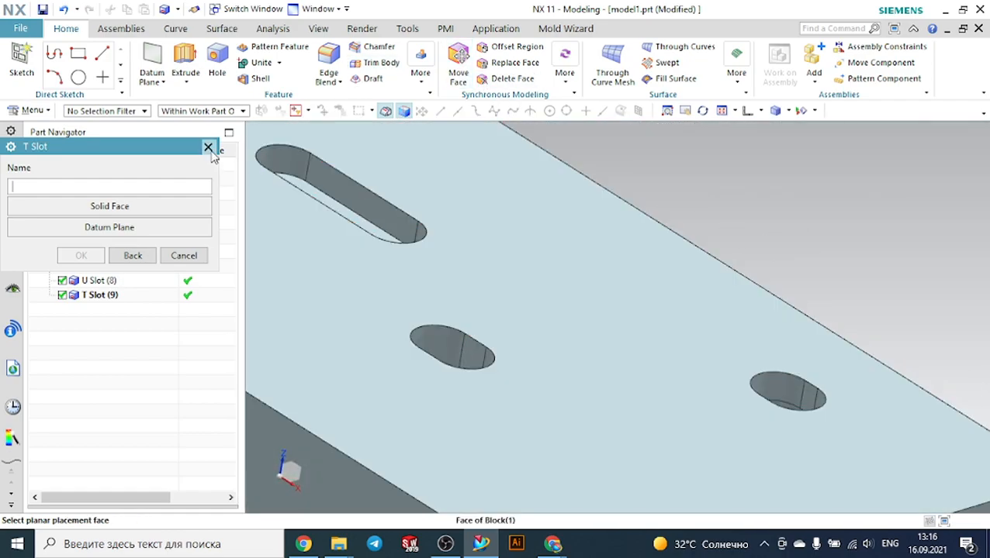
click(208, 147)
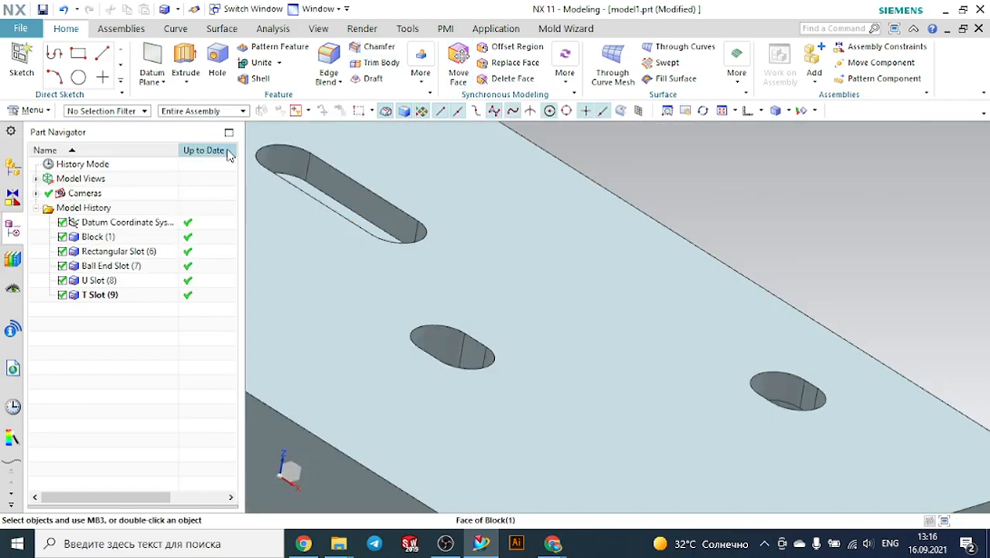
Open a one-plane view section through the block and drag the section plane to offset 79
click(320, 31)
click(428, 72)
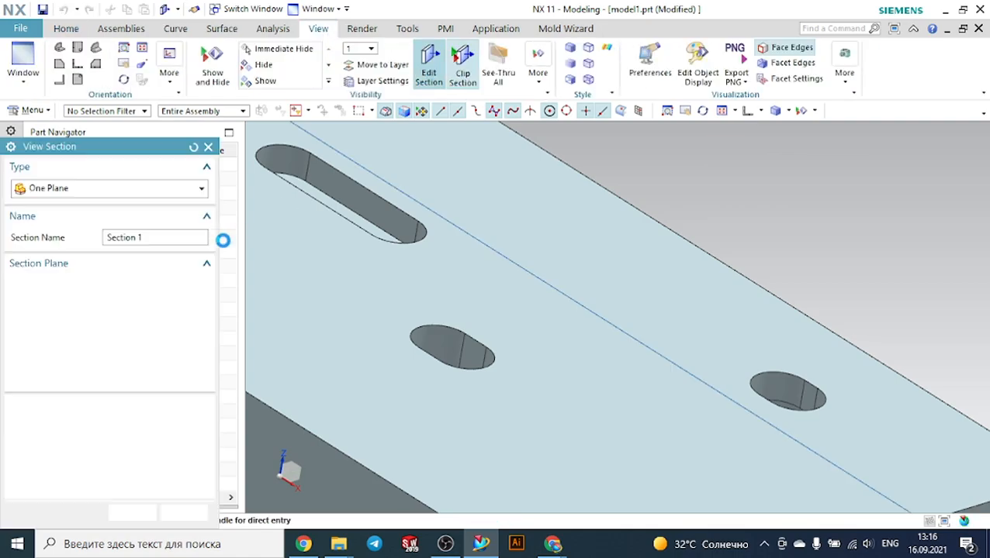
click(108, 305)
scroll(432, 234, down, 5)
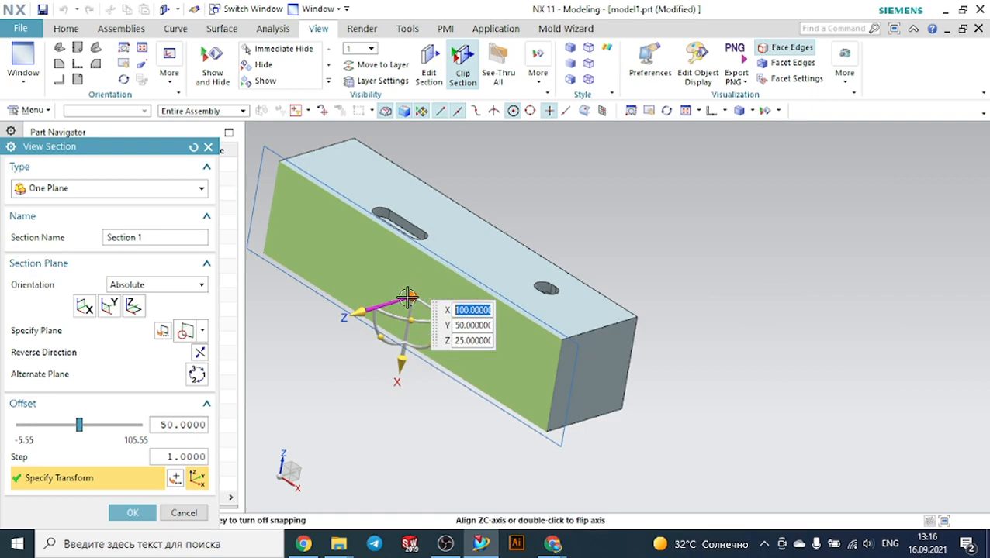
scroll(413, 296, down, 1)
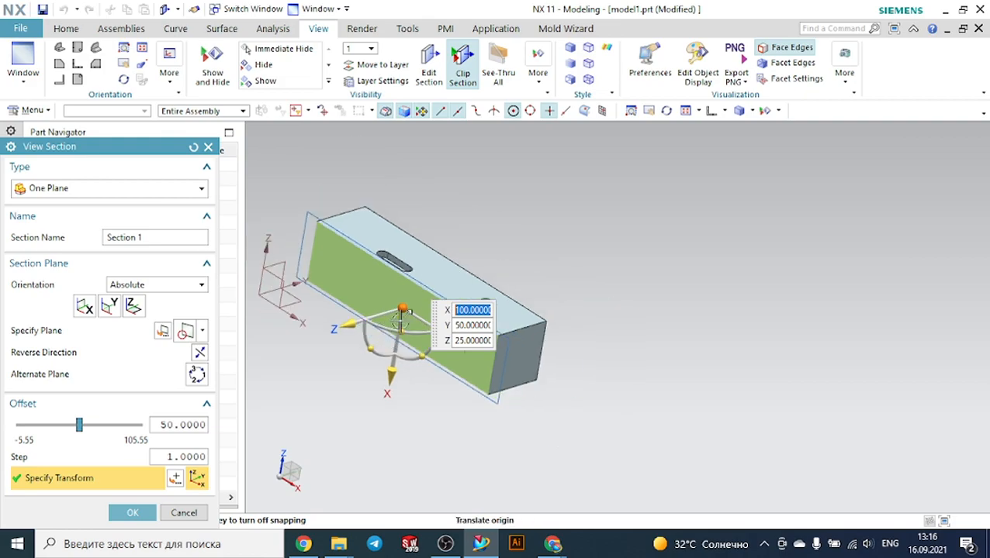
scroll(410, 294, up, 3)
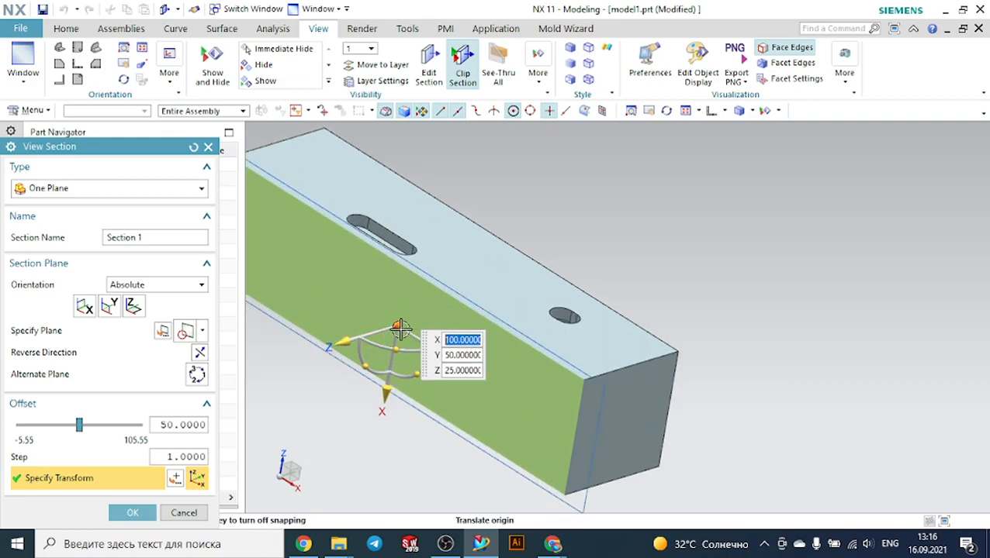
drag(346, 340, 402, 313)
Close the view section and return the view to trimetric orientation
click(709, 114)
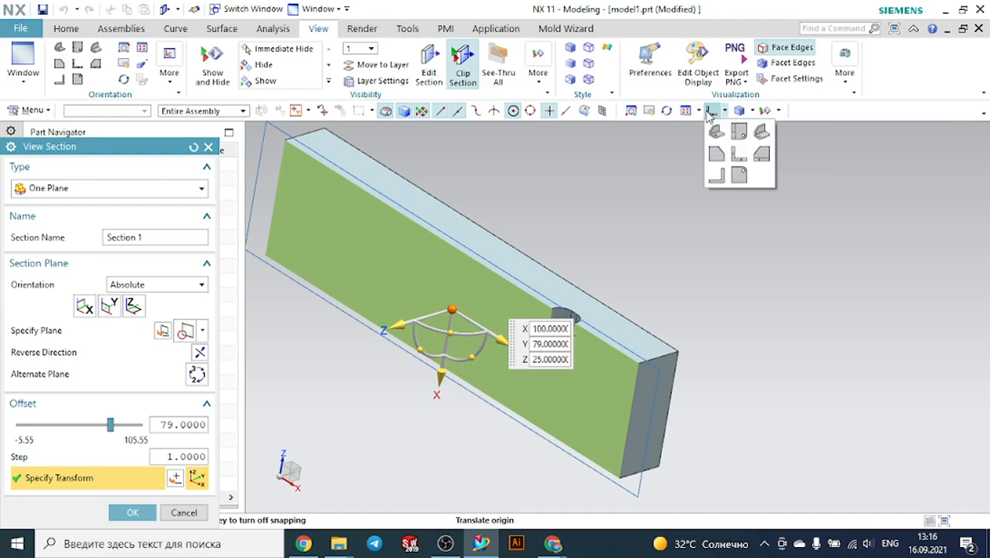
scroll(784, 185, up, 2)
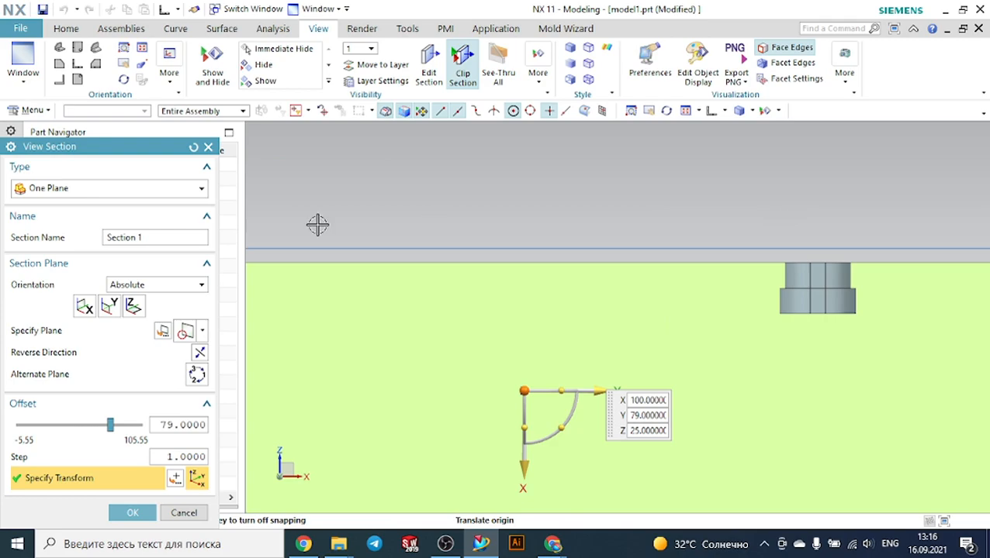
click(208, 147)
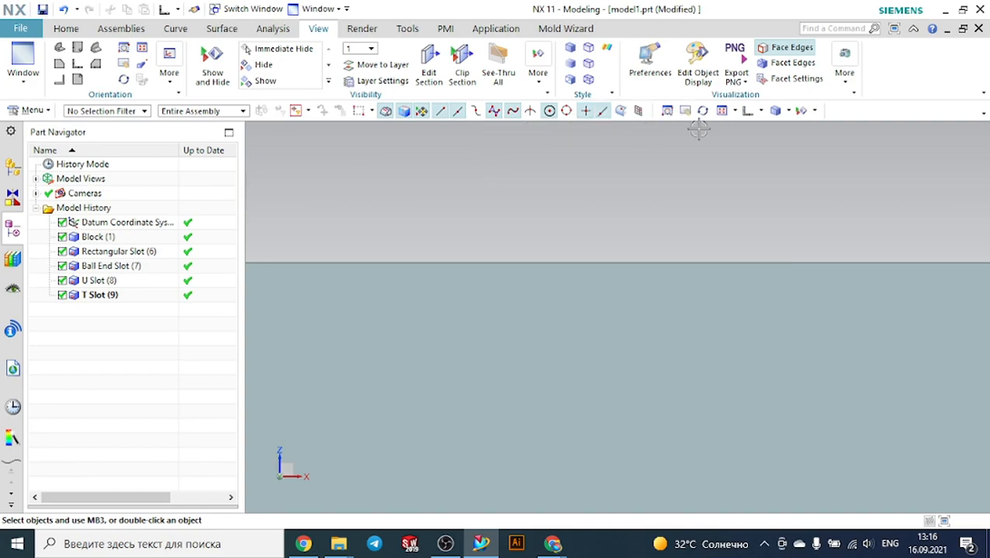
click(760, 110)
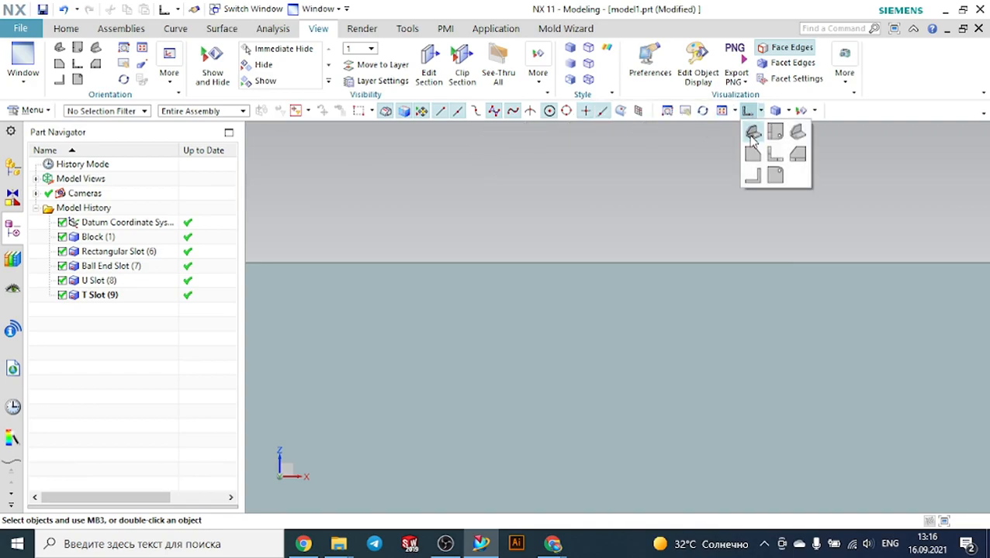
click(752, 131)
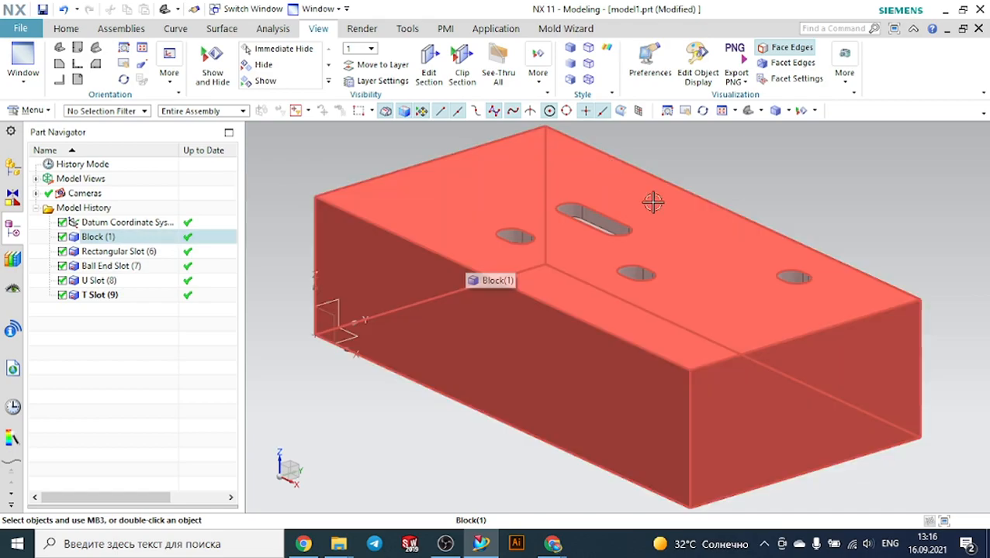
Create a new sketch on the XY datum plane
scroll(735, 222, down, 1)
scroll(735, 222, down, 1)
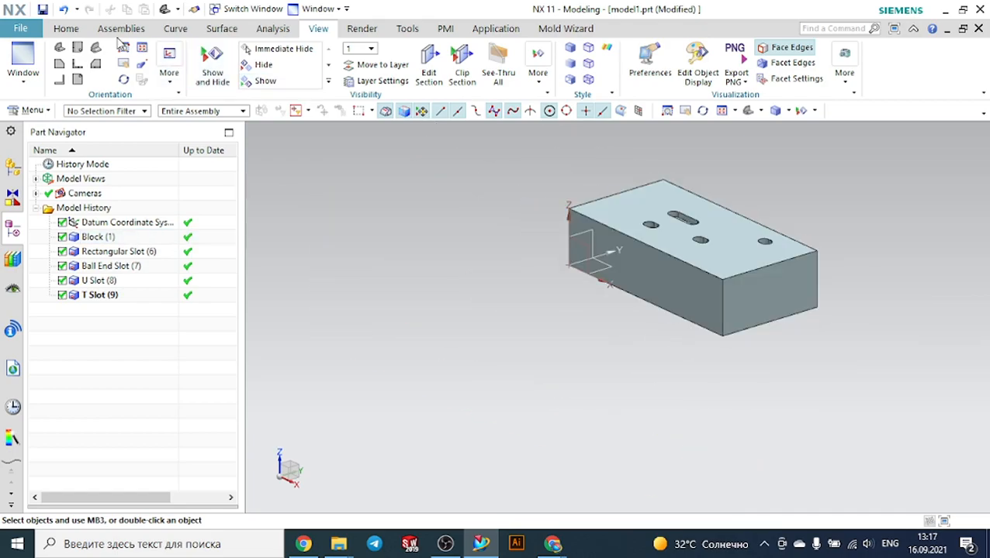
click(66, 29)
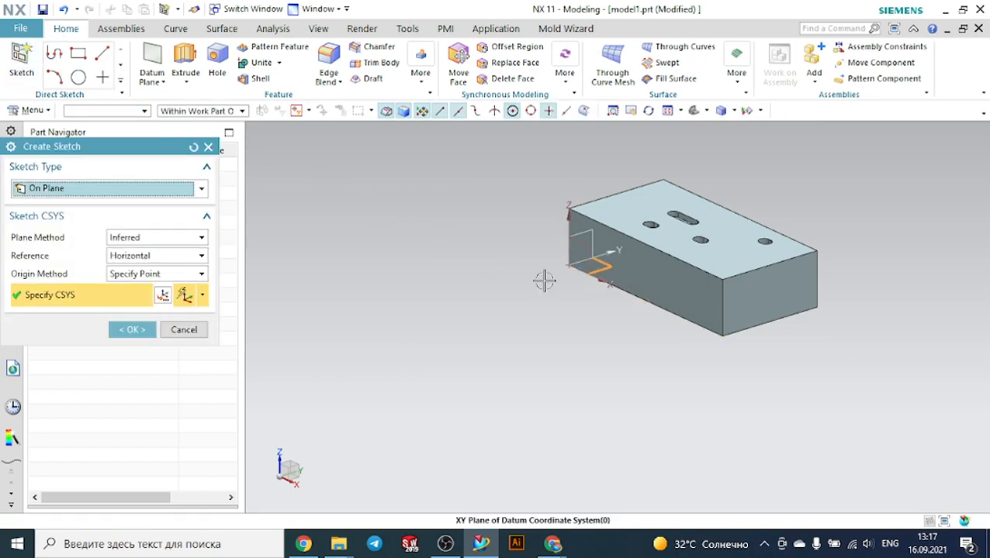
click(139, 330)
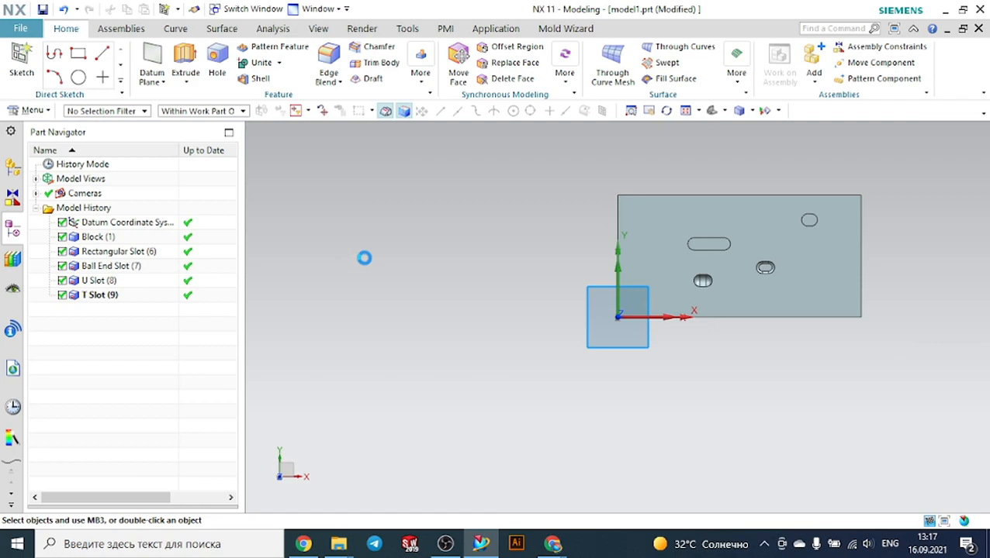
Sketch a circle about 188 mm in diameter to the left of the block
click(181, 53)
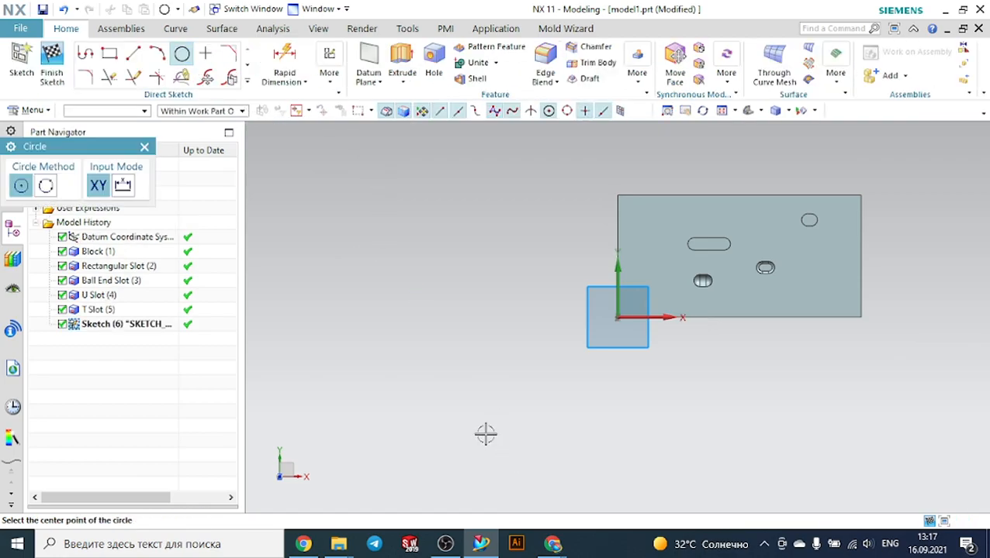
click(364, 299)
click(419, 246)
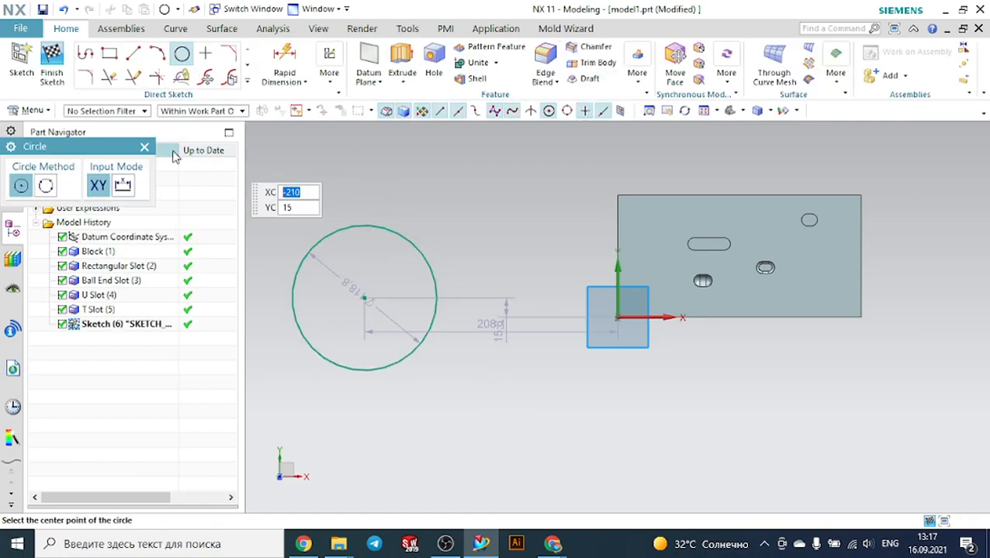
click(144, 146)
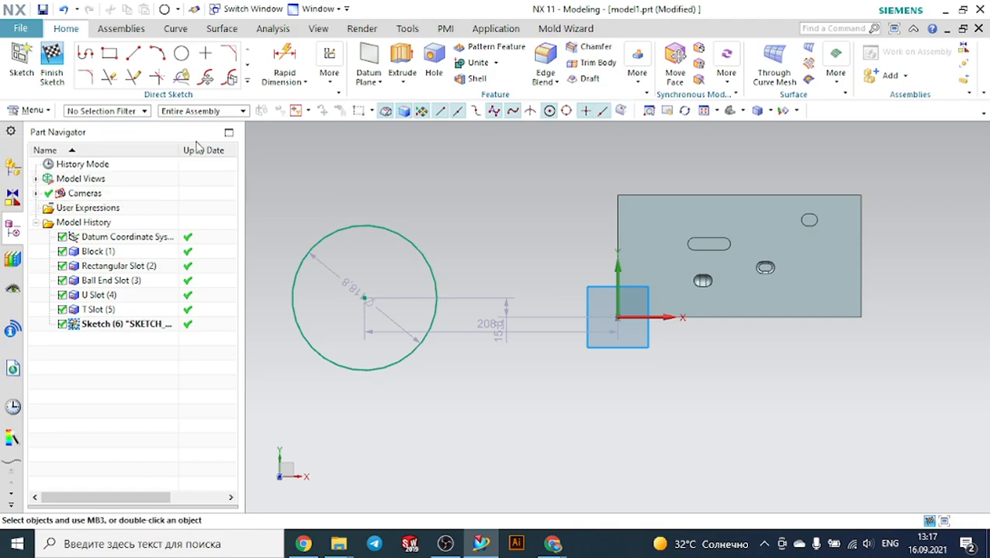
Extrude the circle upward about 375 mm as a separate body
click(402, 61)
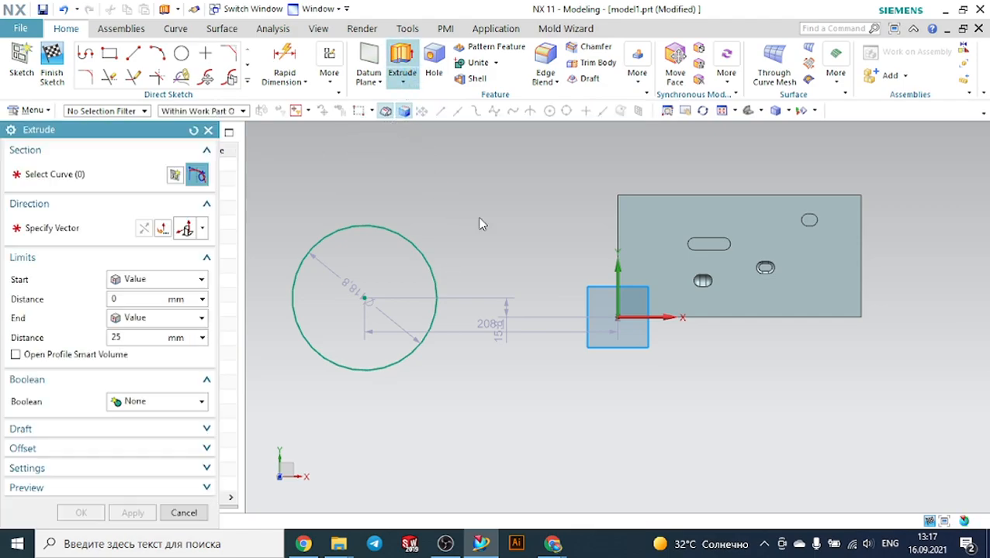
middle_drag(515, 298, 508, 245)
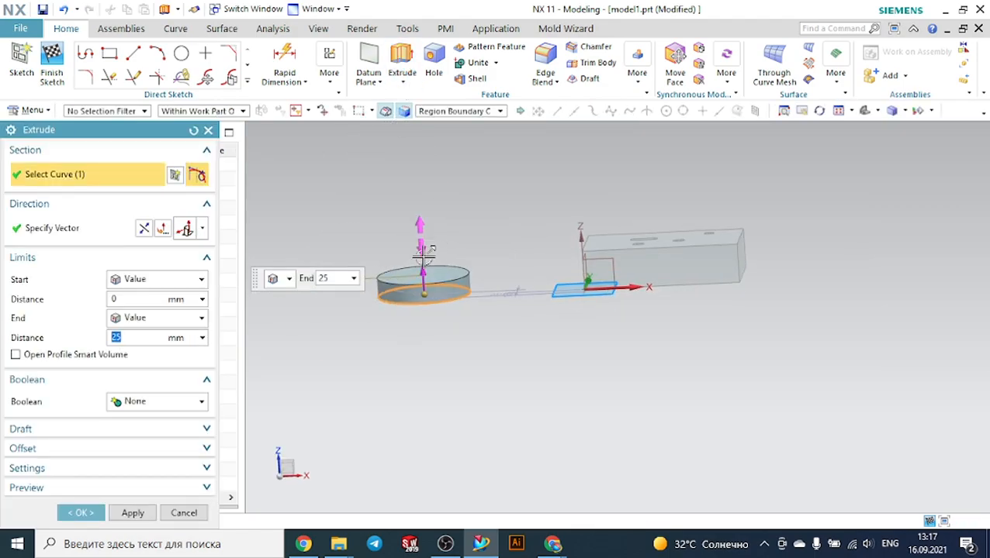
drag(422, 256, 417, 107)
scroll(518, 212, down, 6)
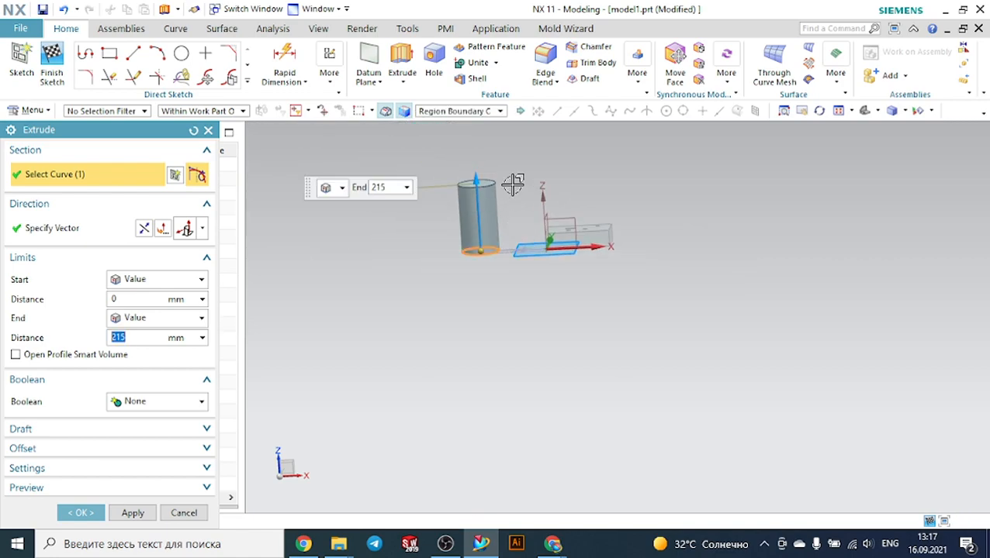
scroll(507, 148, up, 4)
scroll(466, 254, up, 3)
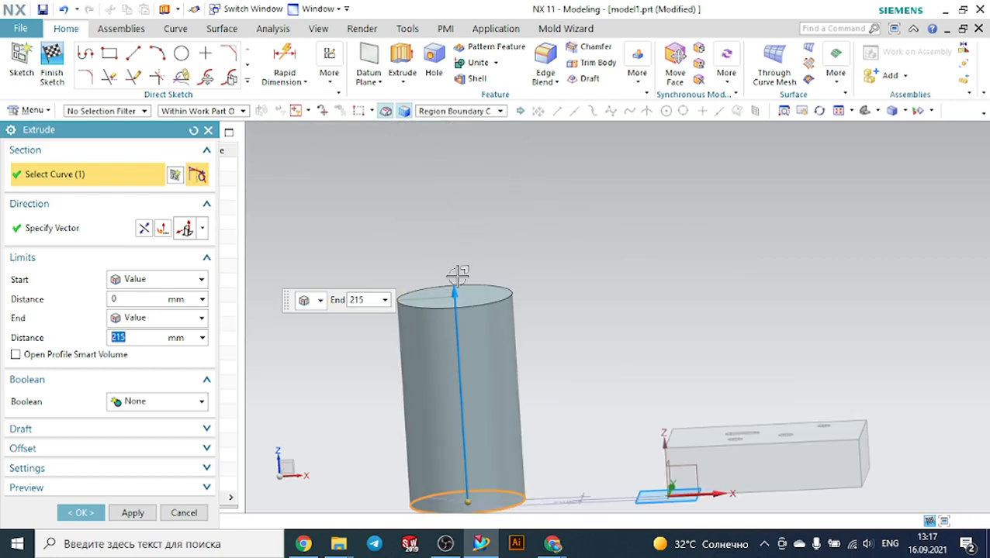
drag(455, 289, 439, 132)
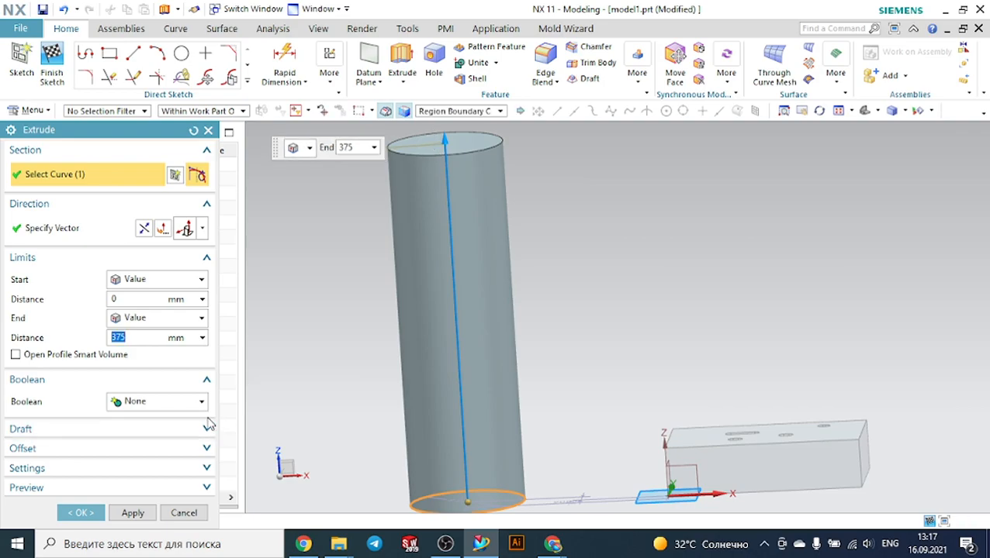
click(92, 511)
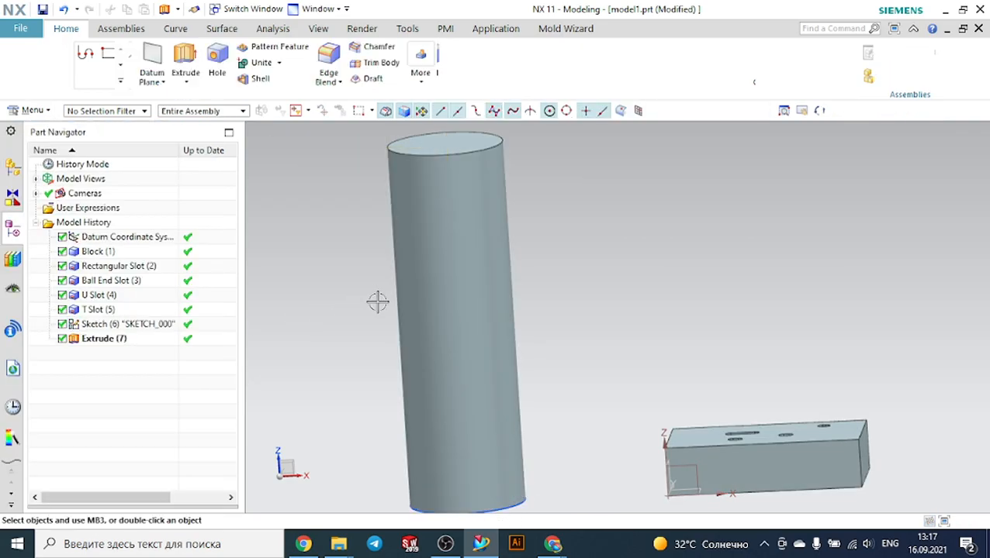
Create a rectangular groove on the cylinder's face with groove diameter 37.5 mm and width 13 mm, accepting its initial position
scroll(572, 261, down, 2)
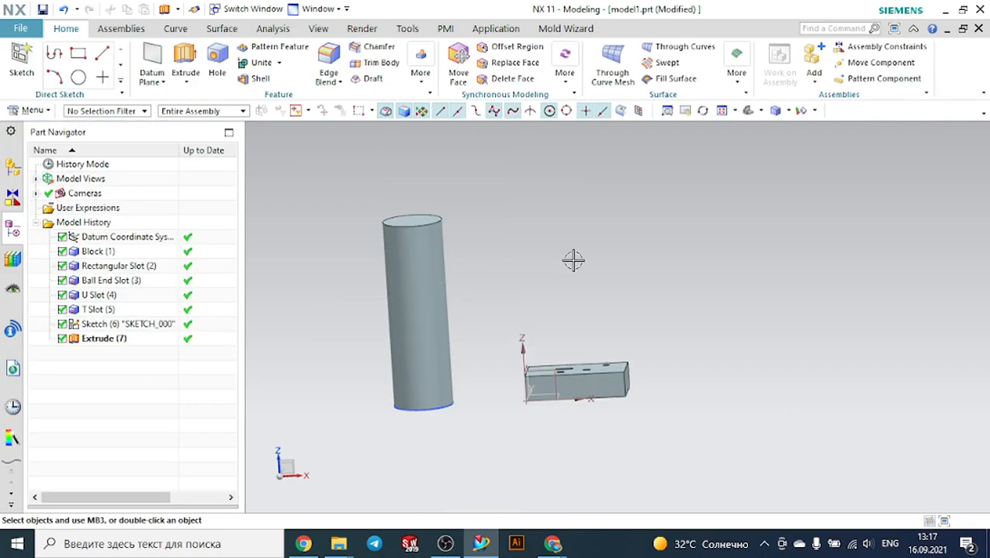
click(31, 111)
mouse_move(58, 183)
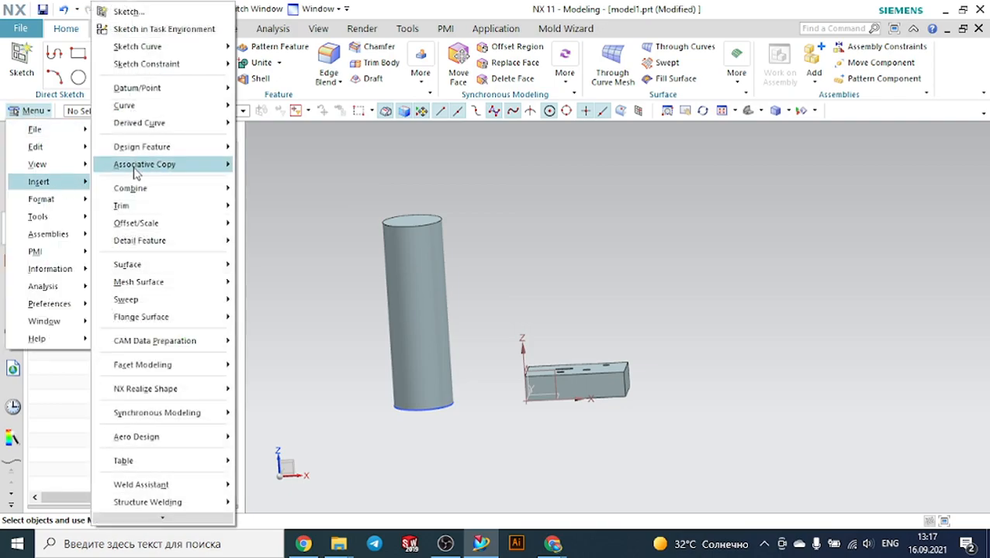
mouse_move(184, 147)
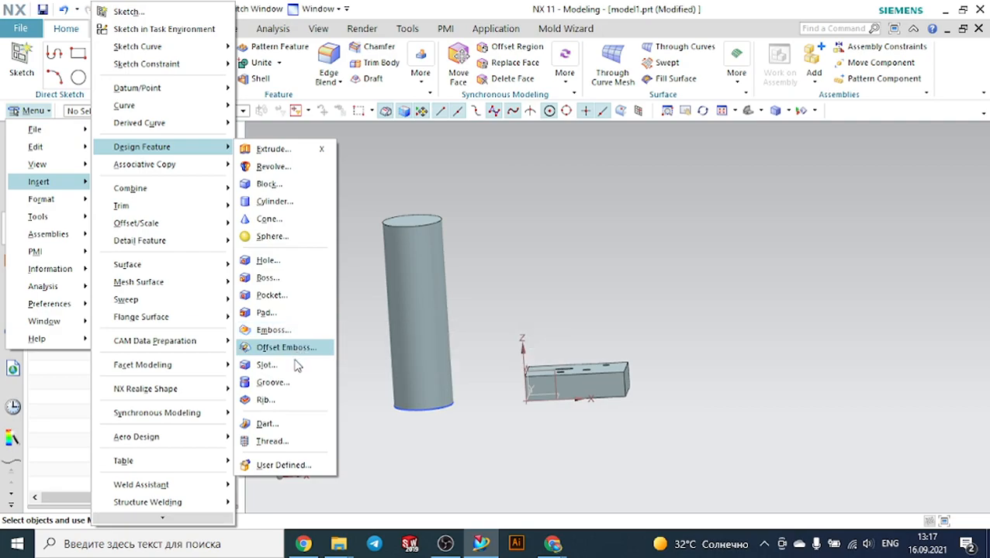
click(291, 384)
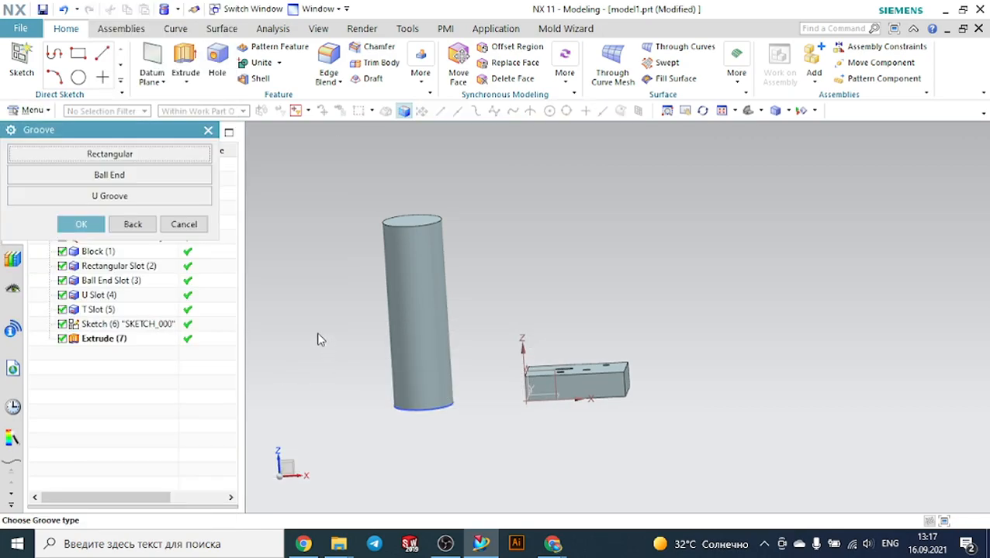
click(148, 158)
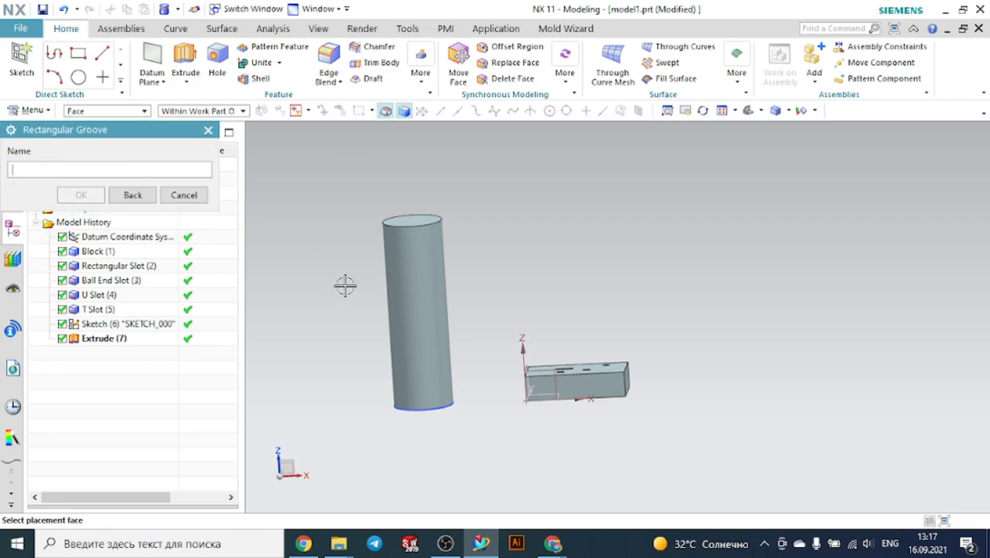
click(425, 275)
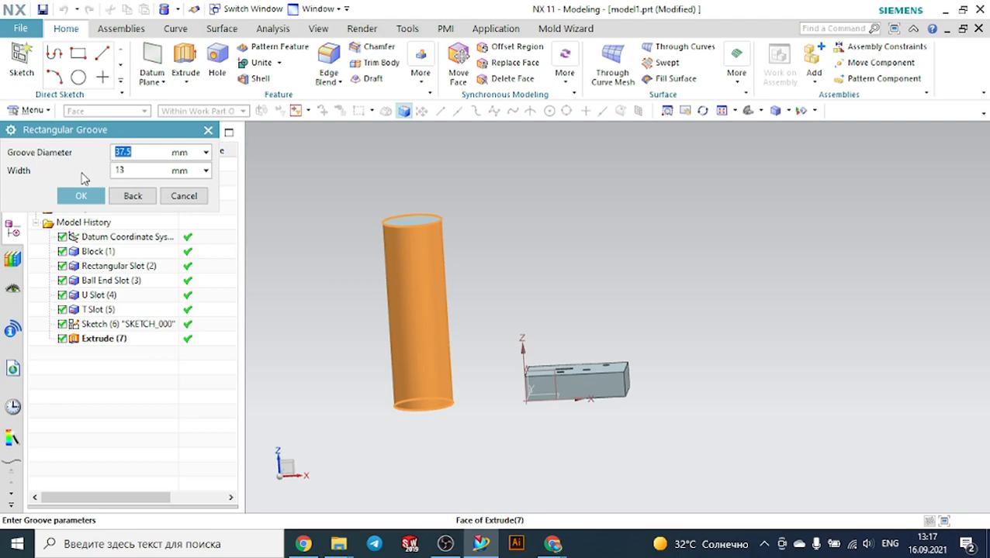
click(82, 197)
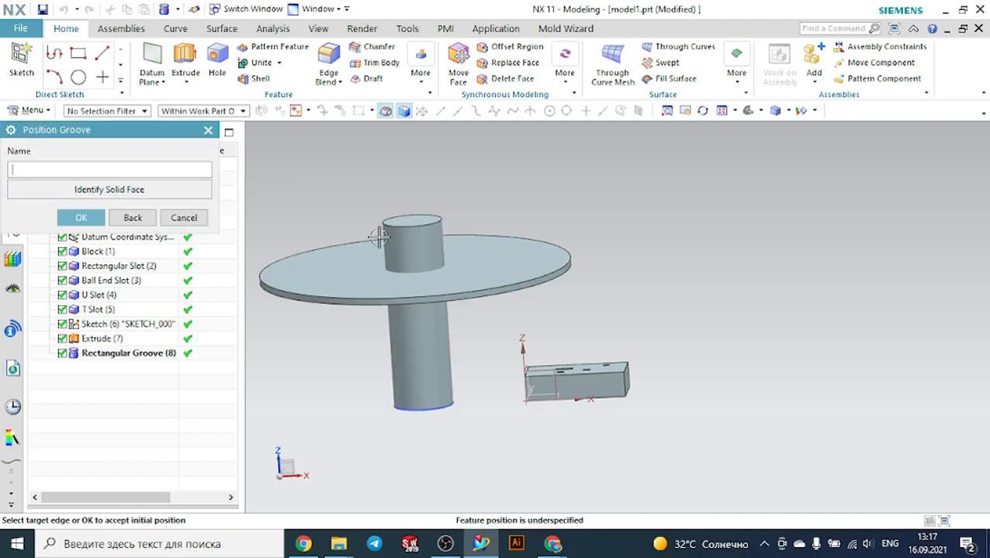
click(80, 218)
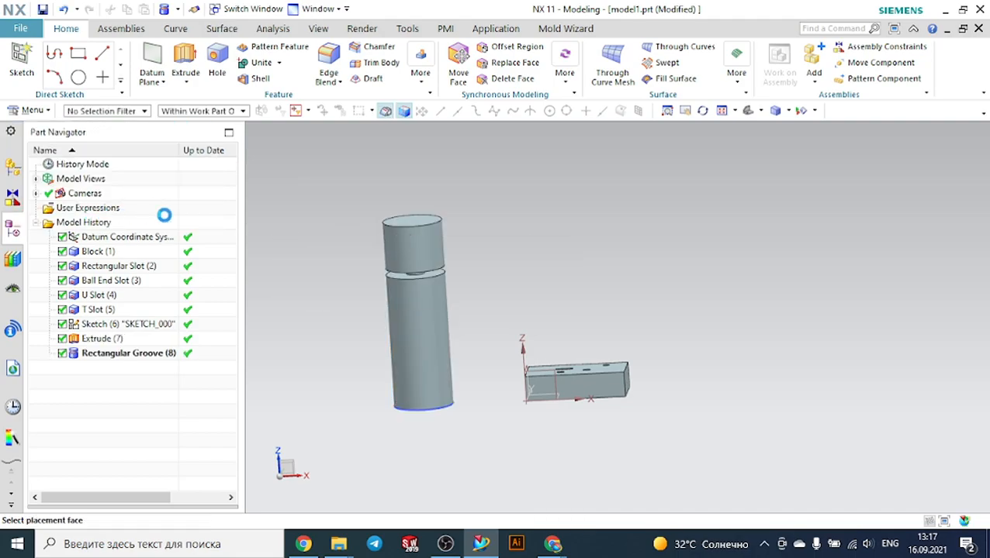
middle_drag(483, 234, 451, 223)
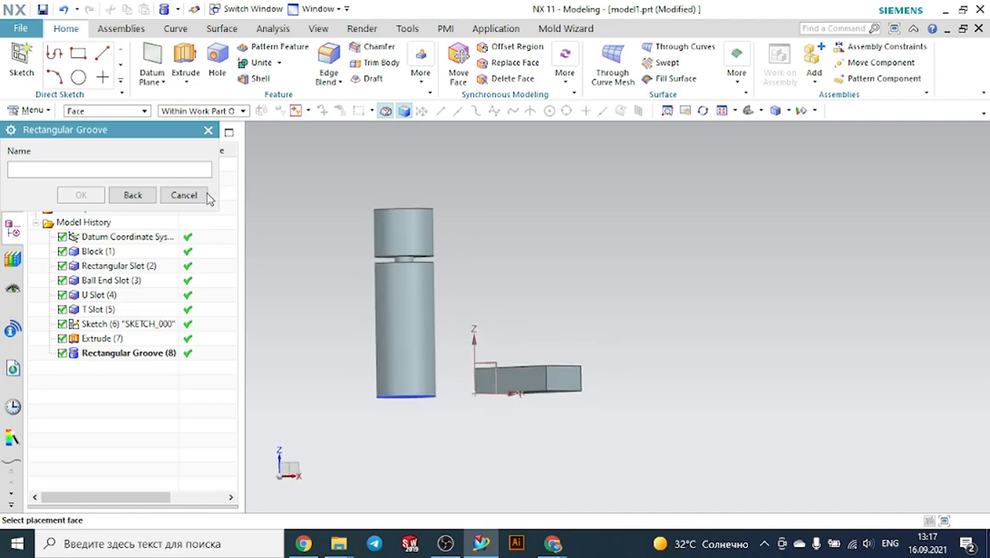
click(184, 195)
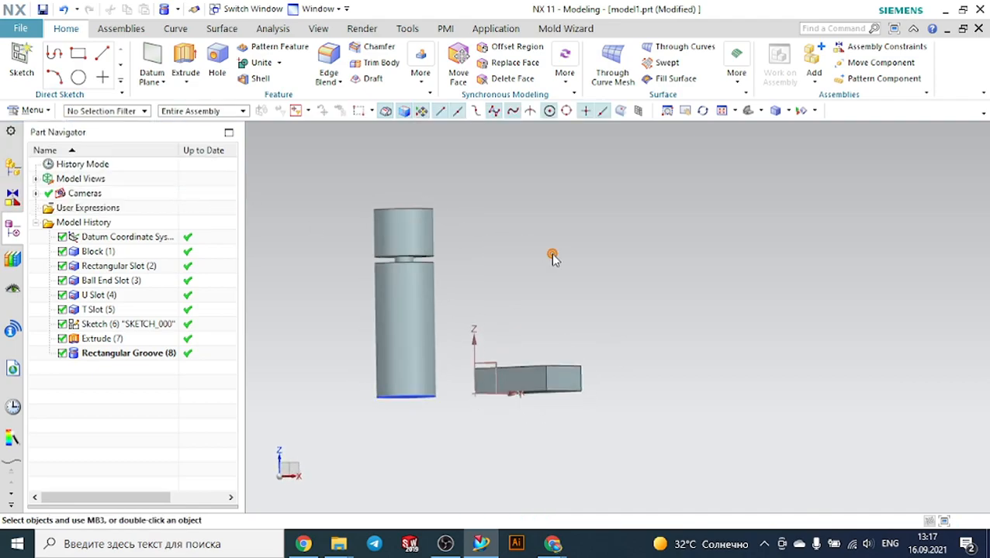
Edit the rectangular groove's parameters, setting its groove diameter to 20 mm
middle_drag(552, 254, 546, 258)
click(124, 353)
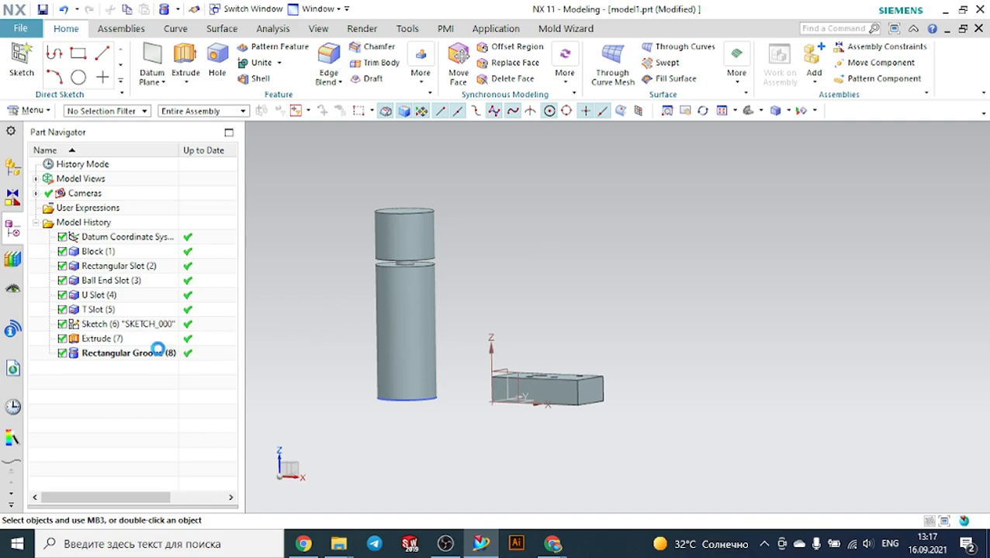
right_click(160, 356)
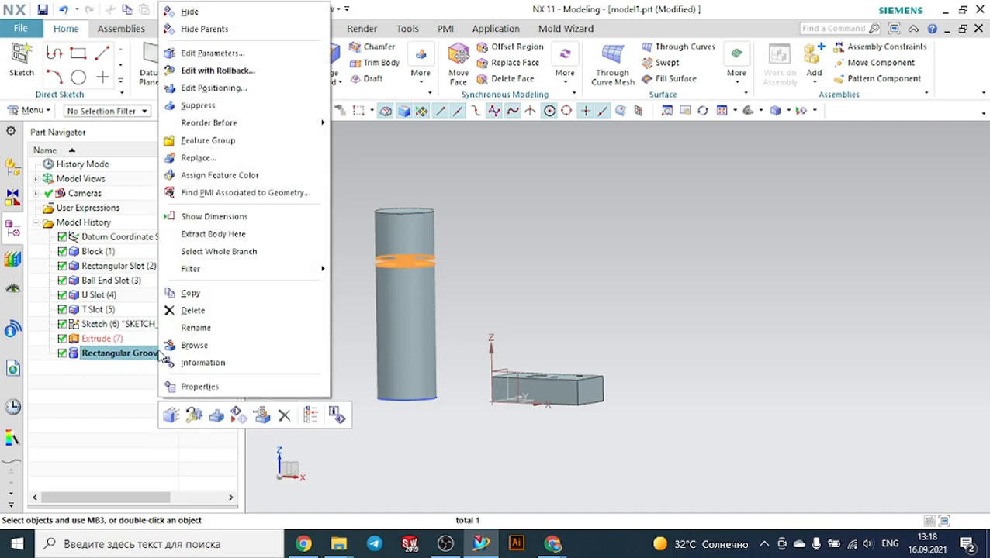
click(212, 53)
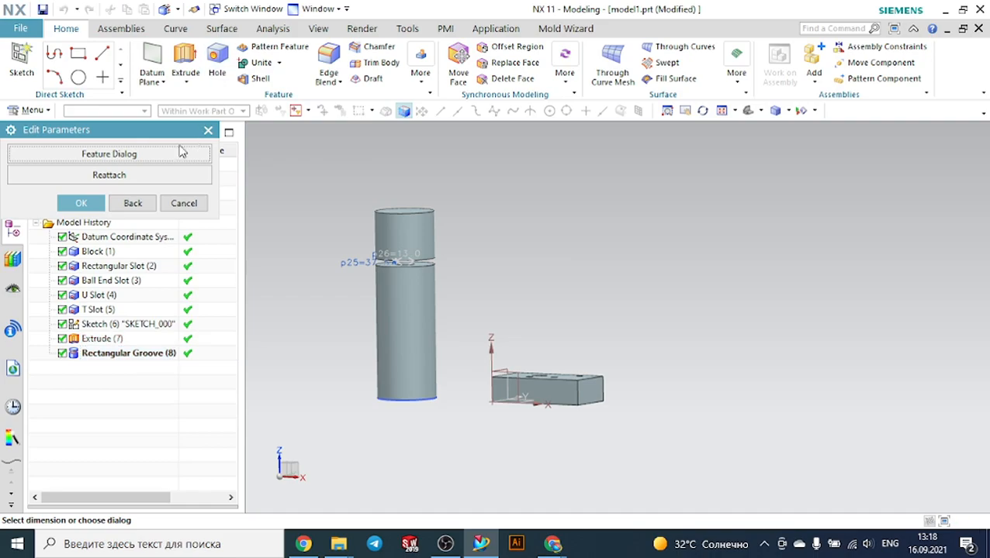
click(164, 152)
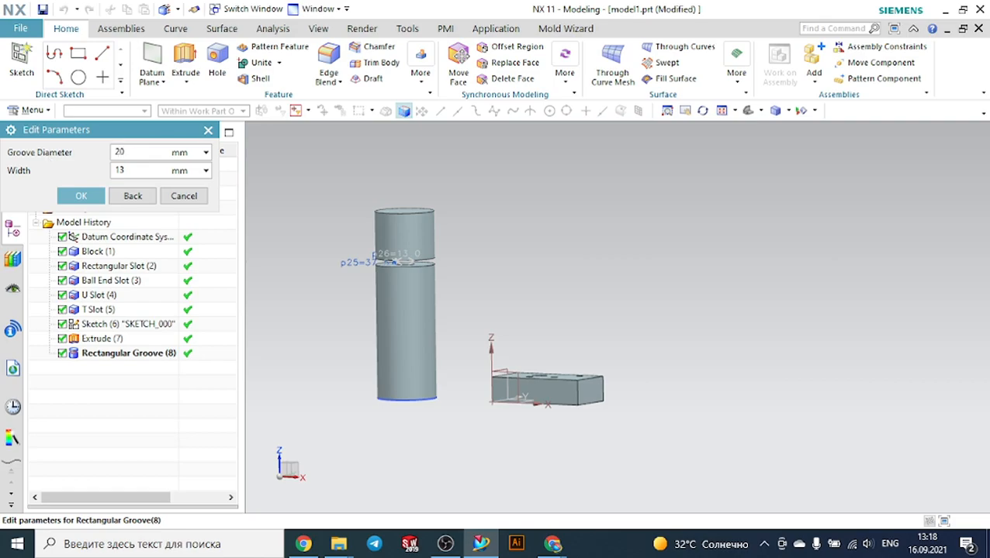
click(84, 196)
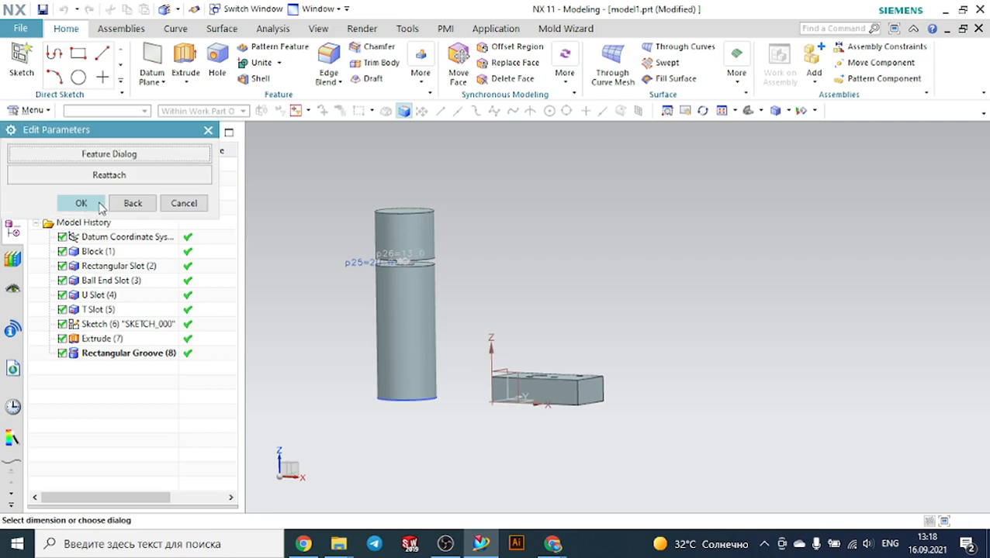
click(100, 205)
Edit the rectangular groove's parameters again, setting its groove diameter to 50 mm
middle_drag(442, 230, 449, 227)
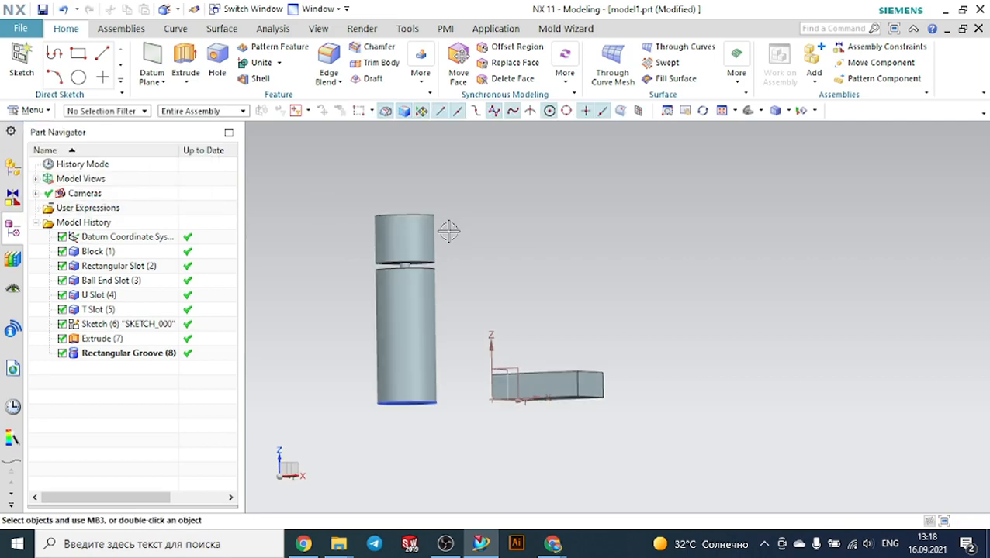
scroll(413, 269, up, 2)
click(163, 354)
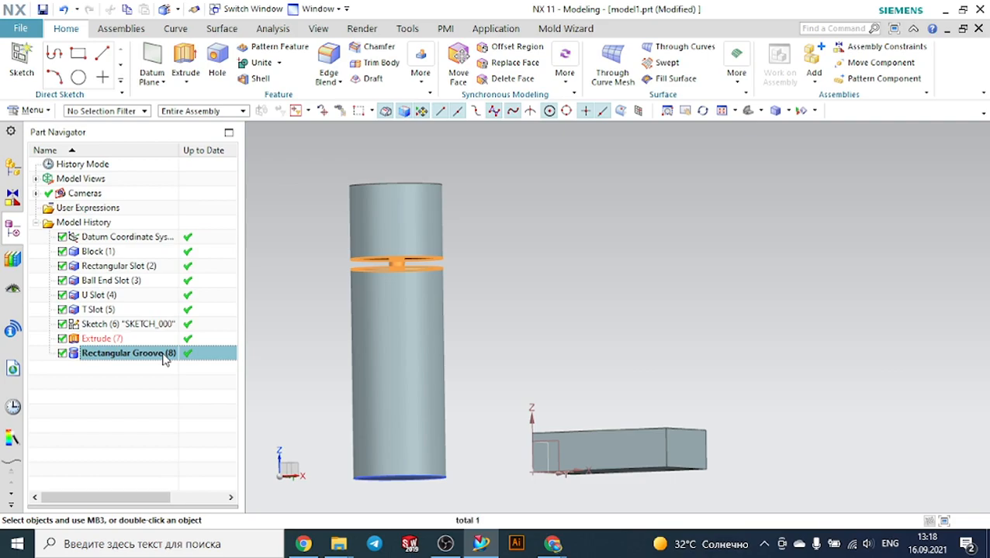
right_click(163, 358)
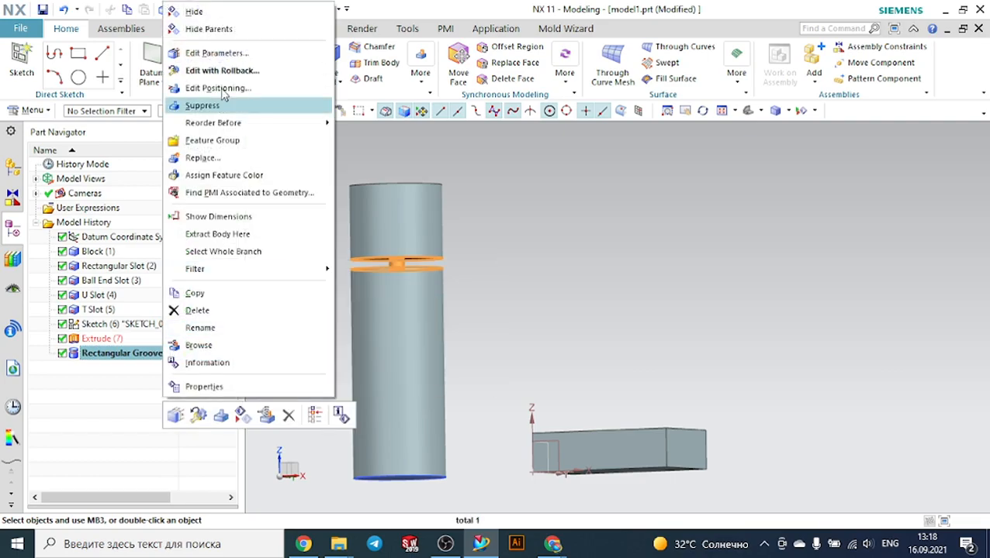
click(222, 52)
click(142, 159)
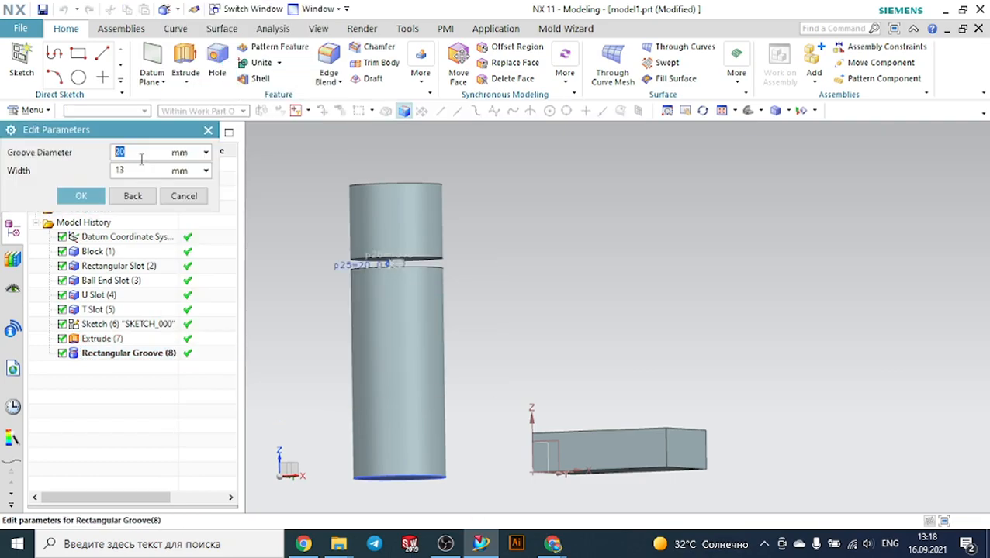
middle_drag(303, 207, 303, 231)
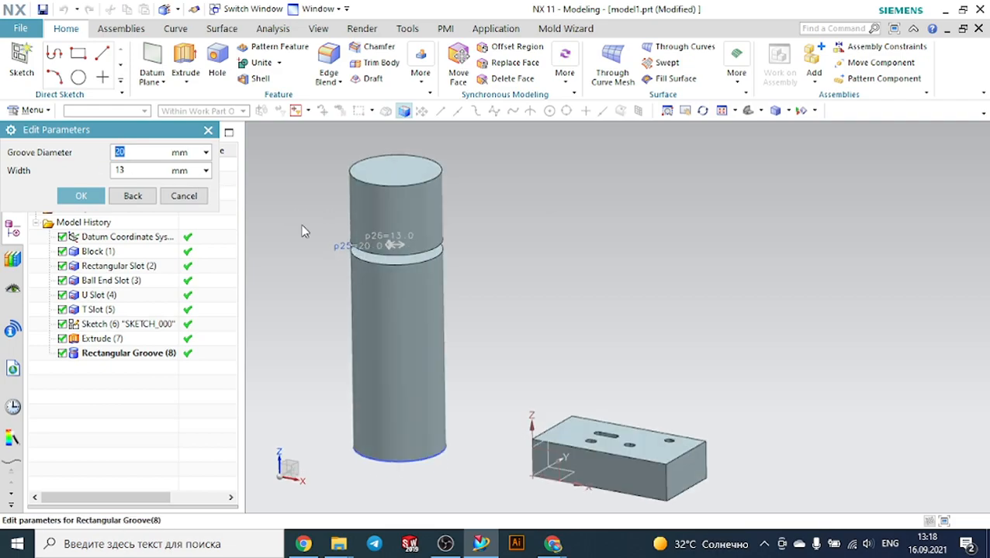
text(50)
click(87, 196)
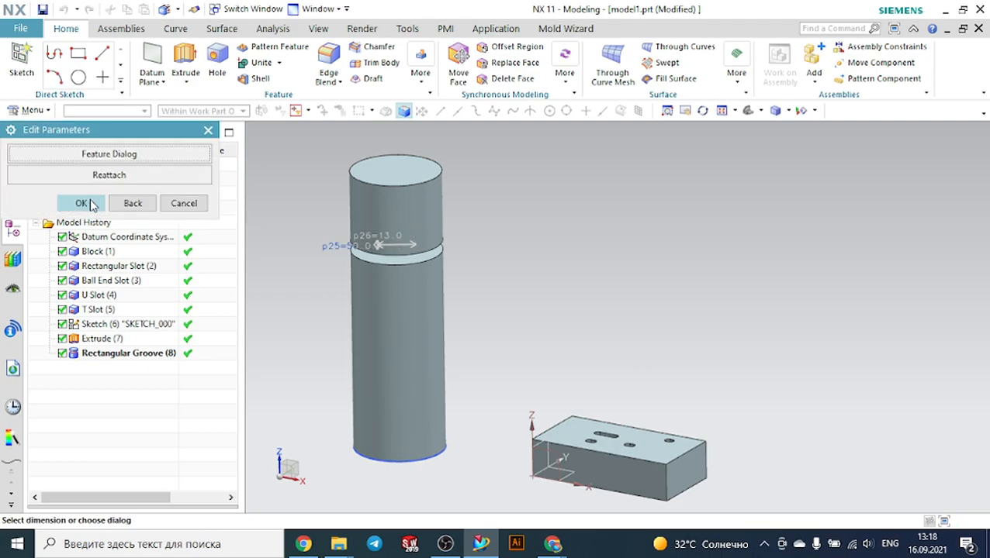
click(90, 204)
Examine the groove on the cylinder up close from the front view
middle_drag(567, 278, 570, 262)
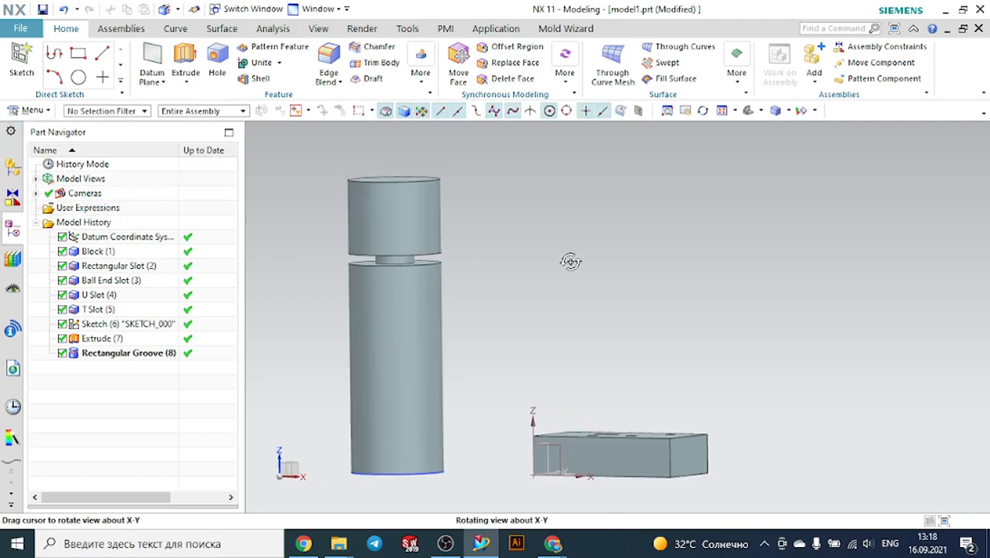
middle_drag(506, 255, 500, 245)
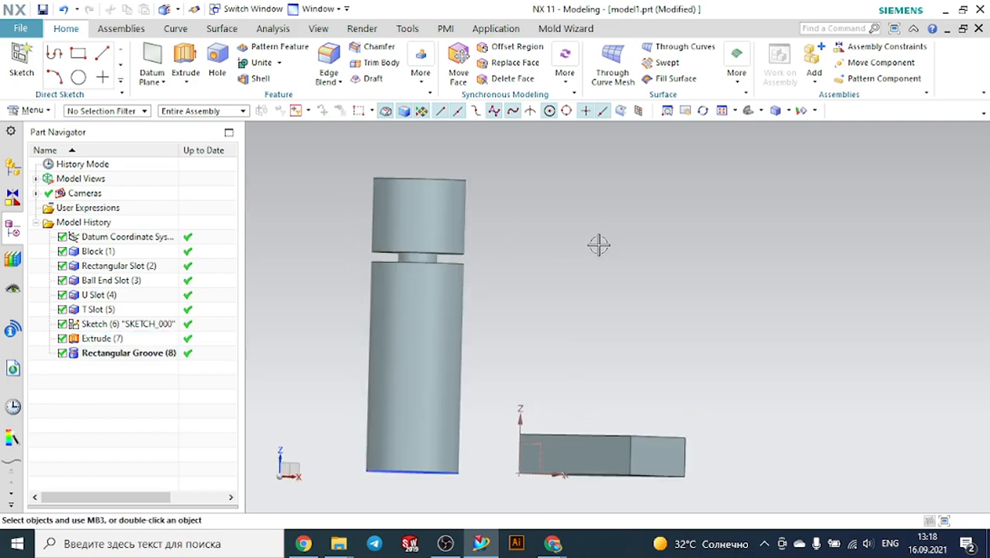
click(789, 111)
click(761, 111)
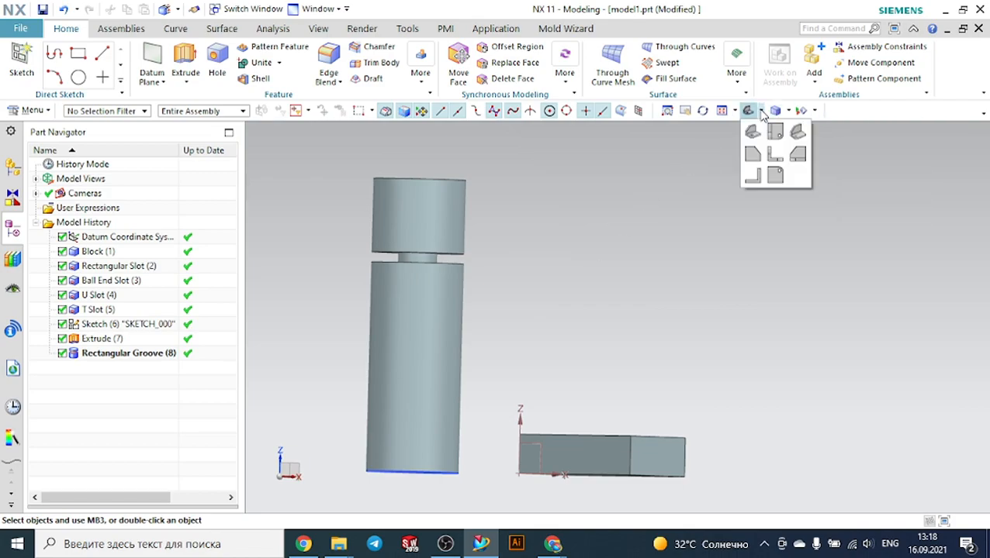
click(774, 153)
scroll(528, 235, up, 2)
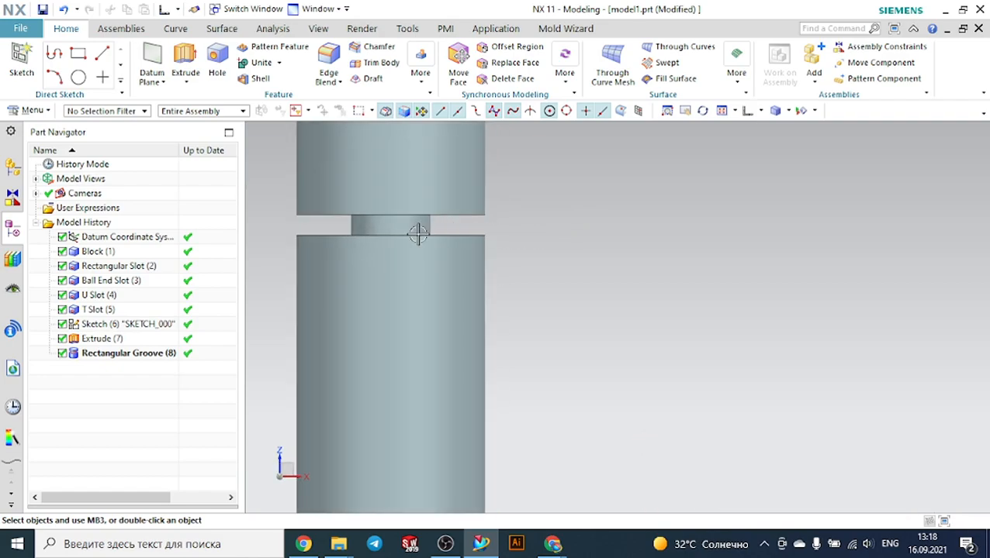
scroll(418, 234, up, 2)
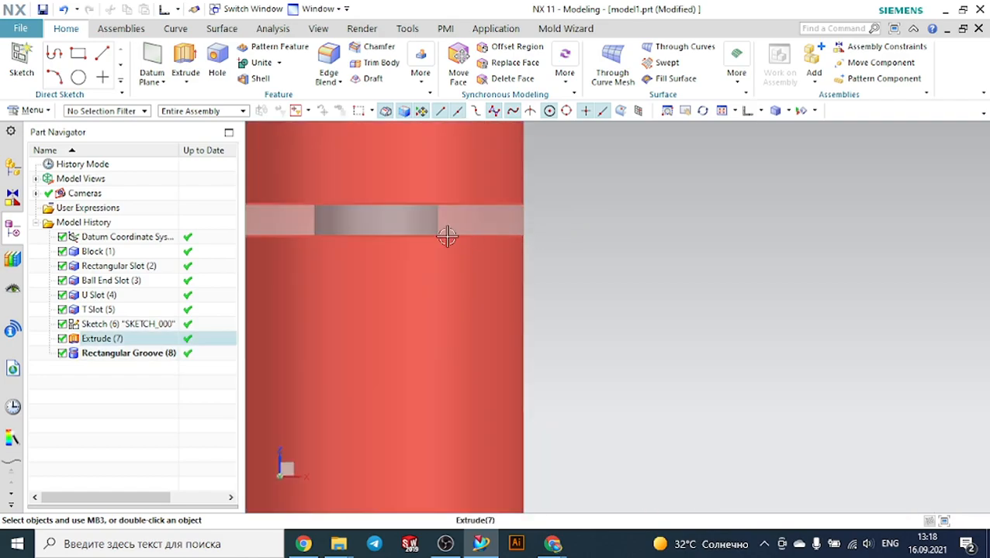
scroll(747, 210, down, 4)
mouse_move(868, 218)
middle_down()
mouse_move(865, 228)
mouse_move(862, 214)
mouse_move(848, 221)
middle_up()
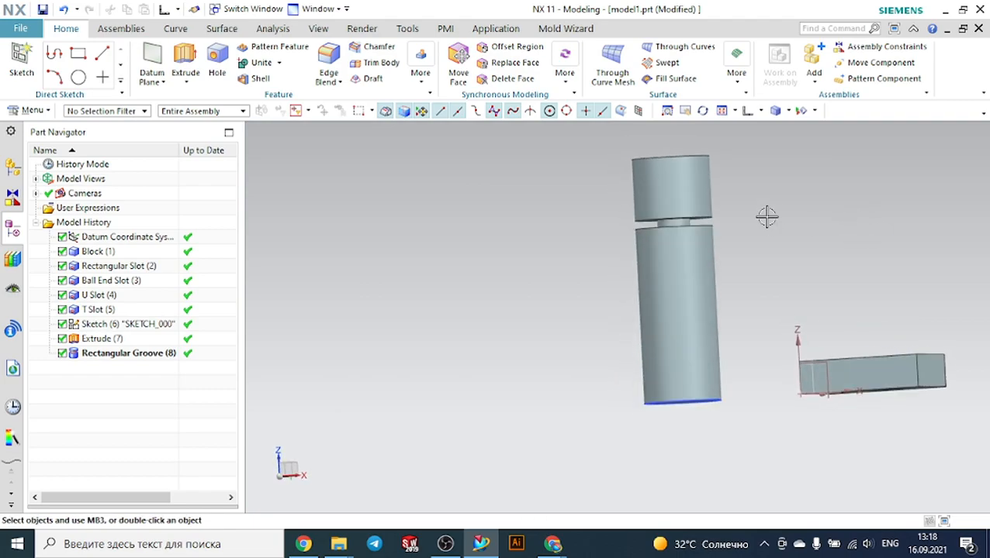
Try to reposition the rectangular groove by picking a target edge on the cylinder
click(155, 351)
right_click(155, 353)
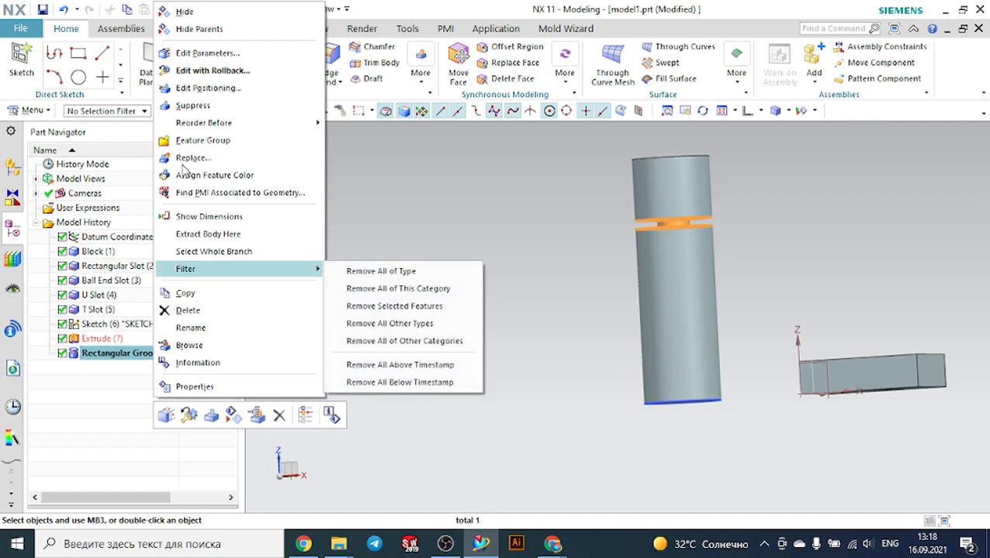
click(188, 90)
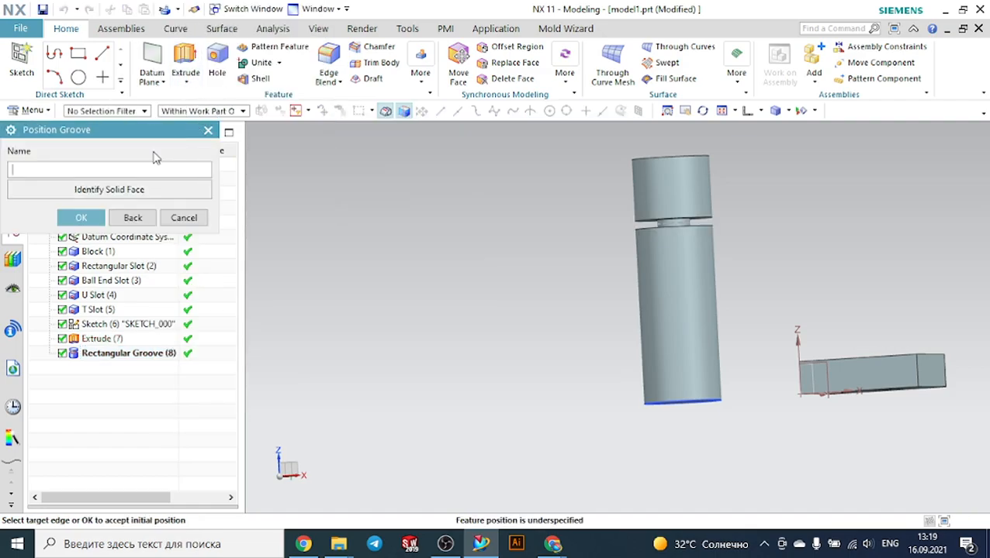
scroll(778, 186, up, 3)
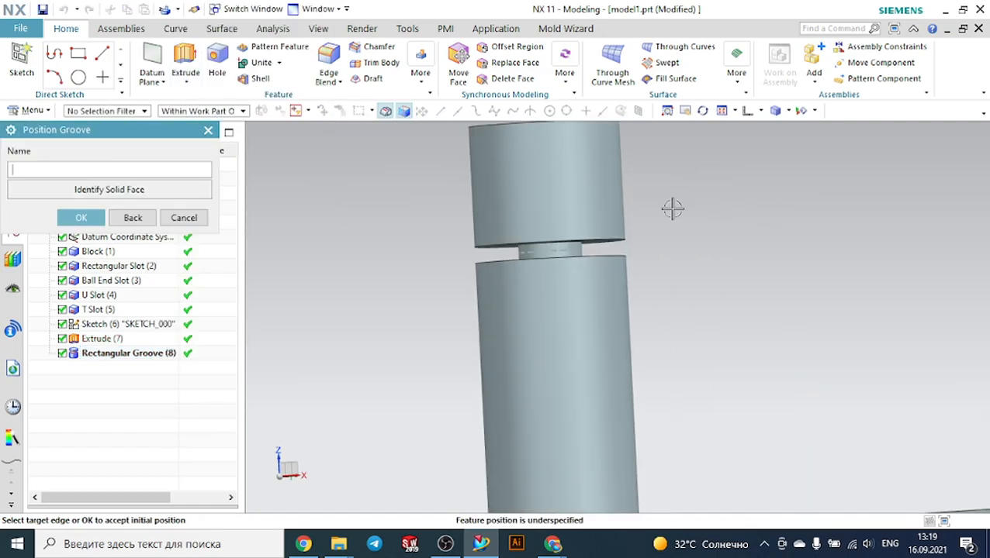
click(567, 246)
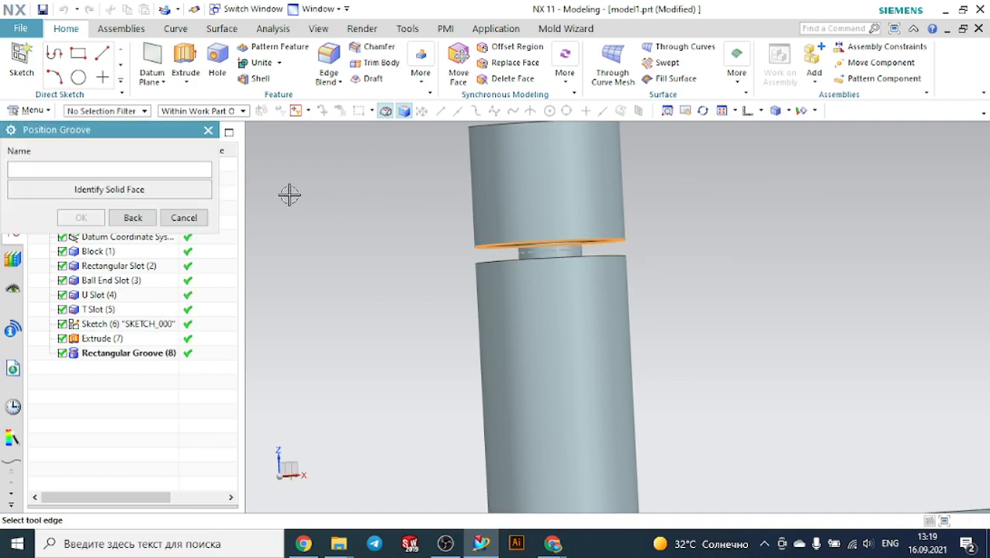
scroll(553, 218, down, 2)
click(184, 218)
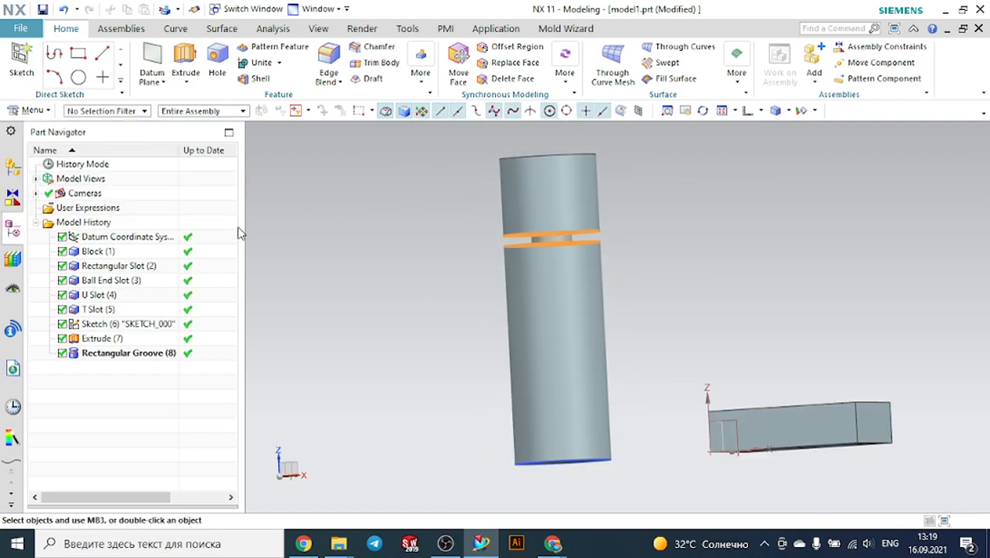
scroll(395, 208, down, 2)
scroll(561, 233, up, 3)
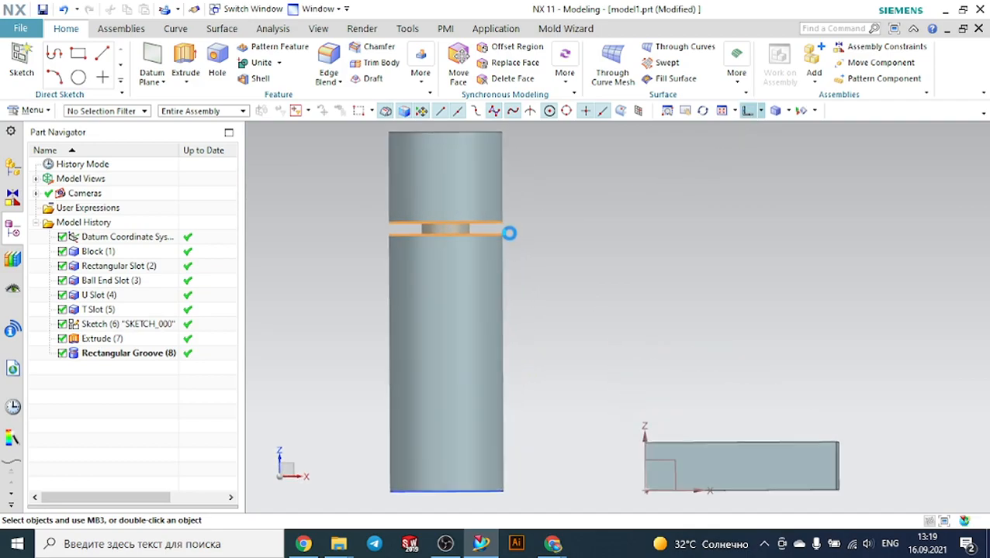
click(576, 209)
click(281, 169)
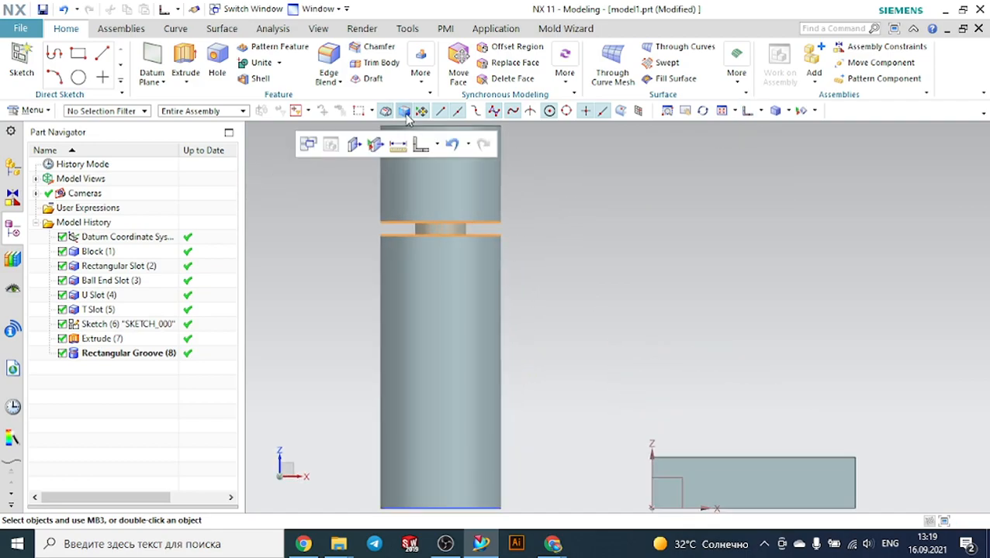
click(421, 84)
click(279, 176)
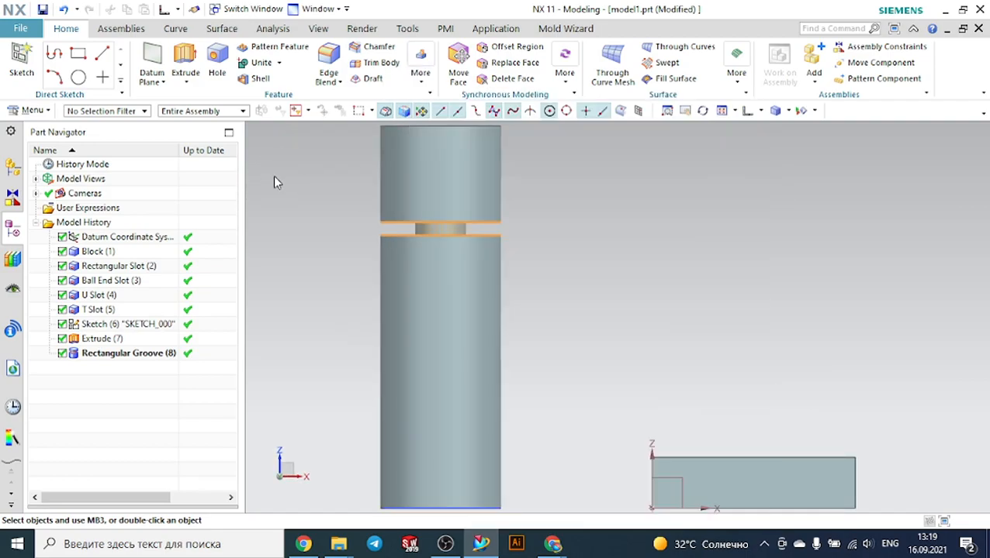
Insert a Ball End groove on the lower cylinder face with a 50 mm groove diameter and 13 mm ball diameter, accepting the initial position
click(31, 111)
mouse_move(59, 201)
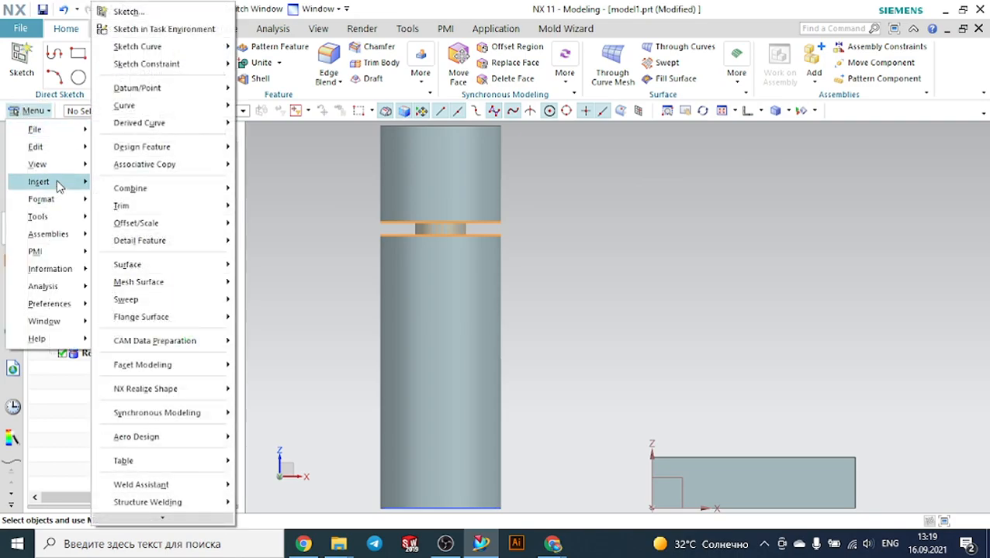
mouse_move(194, 148)
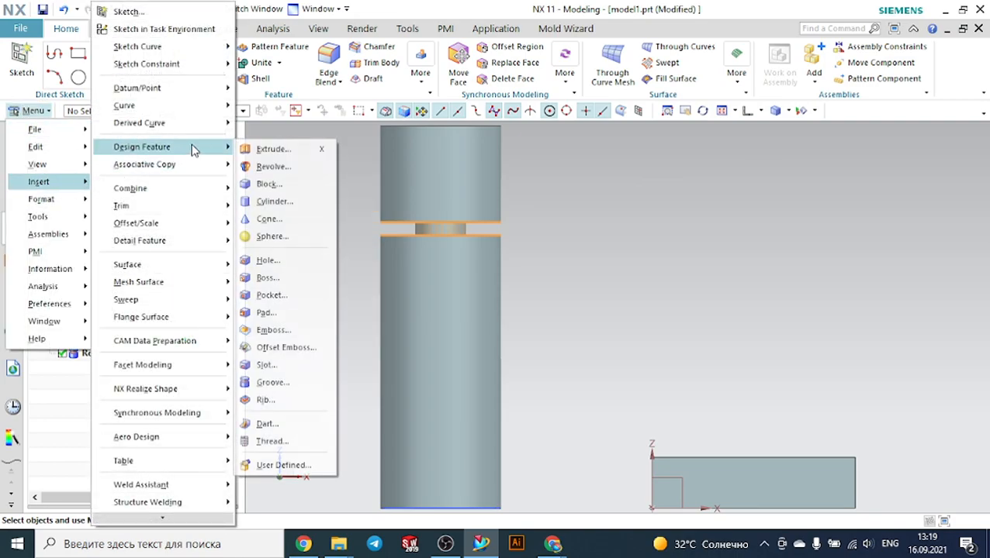
click(279, 380)
click(157, 169)
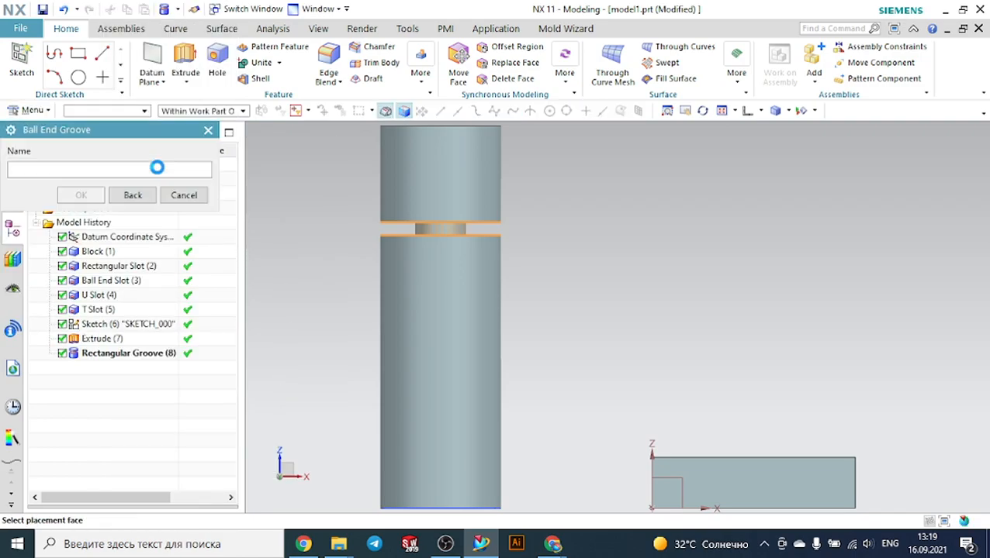
click(413, 338)
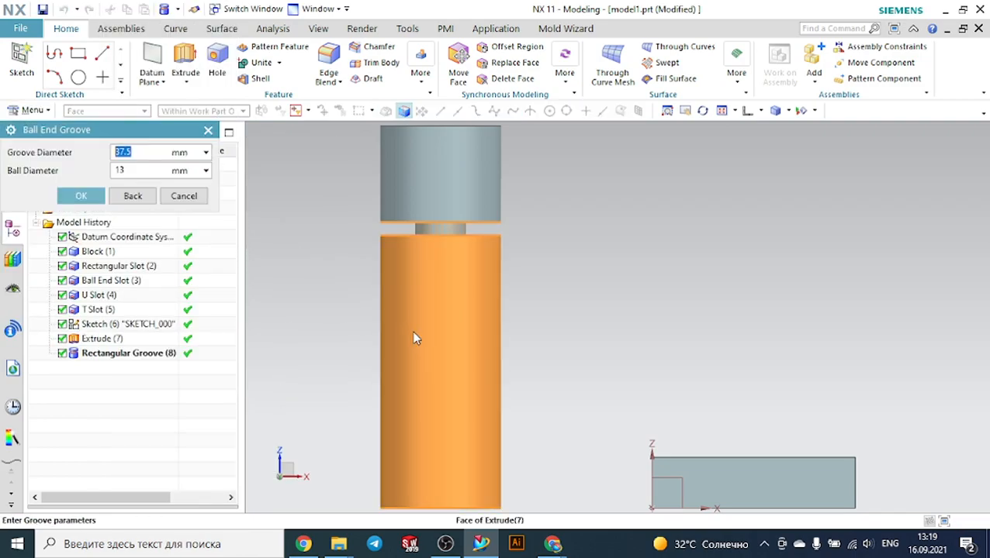
drag(133, 153, 94, 153)
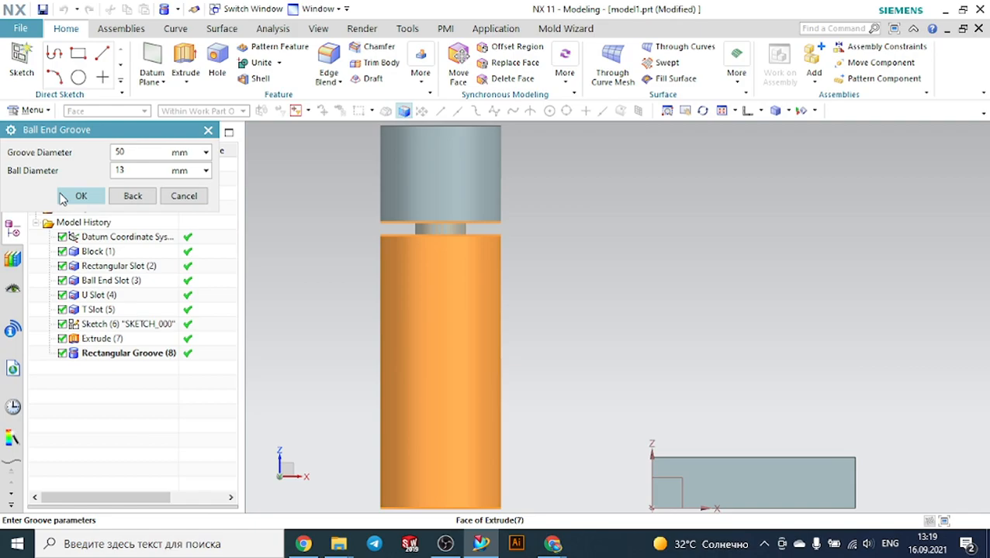
click(81, 197)
scroll(651, 322, down, 2)
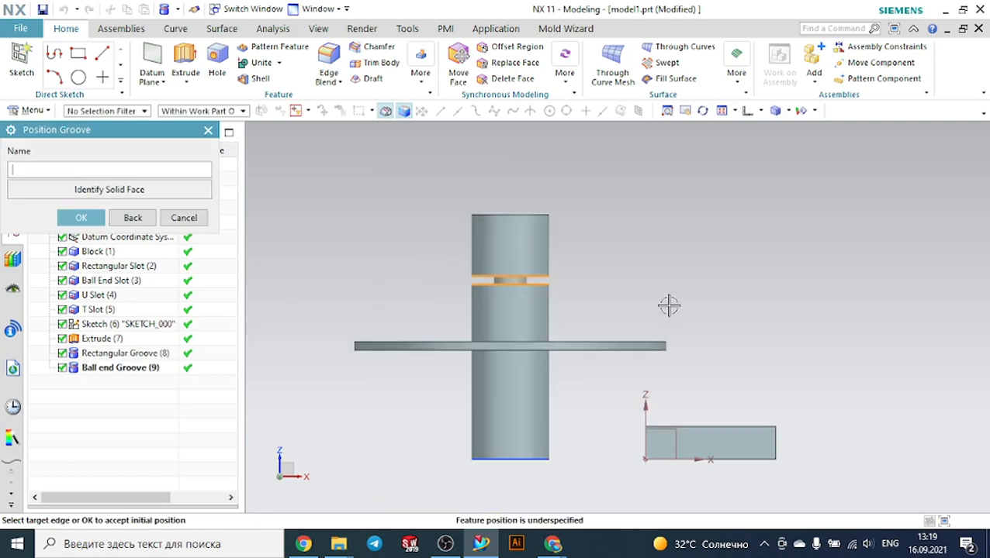
middle_drag(667, 315, 643, 347)
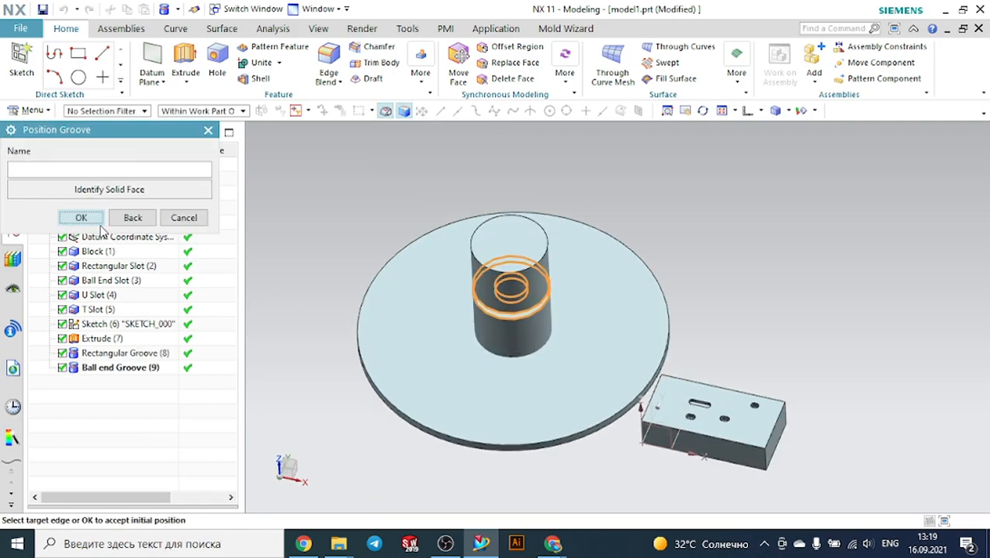
click(92, 219)
middle_drag(332, 280, 342, 254)
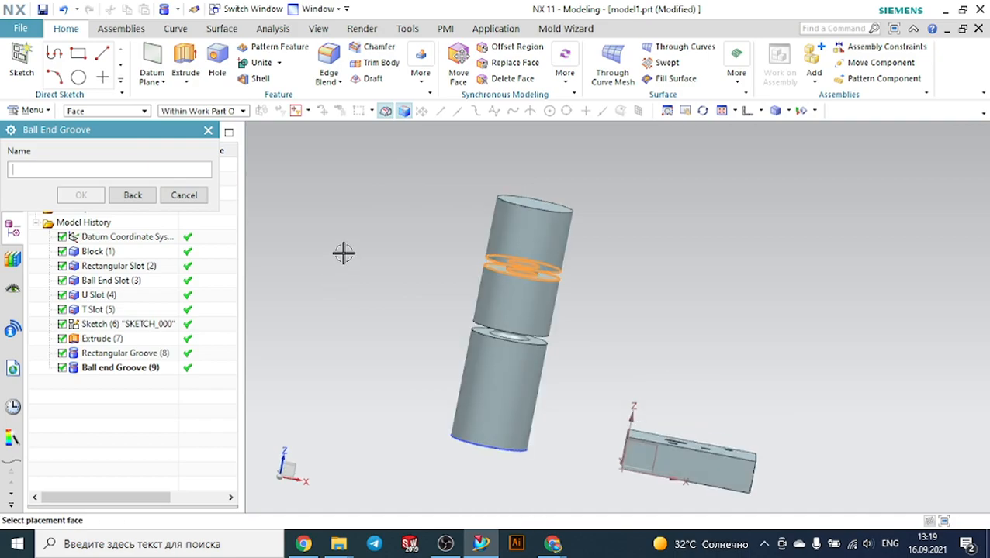
click(744, 110)
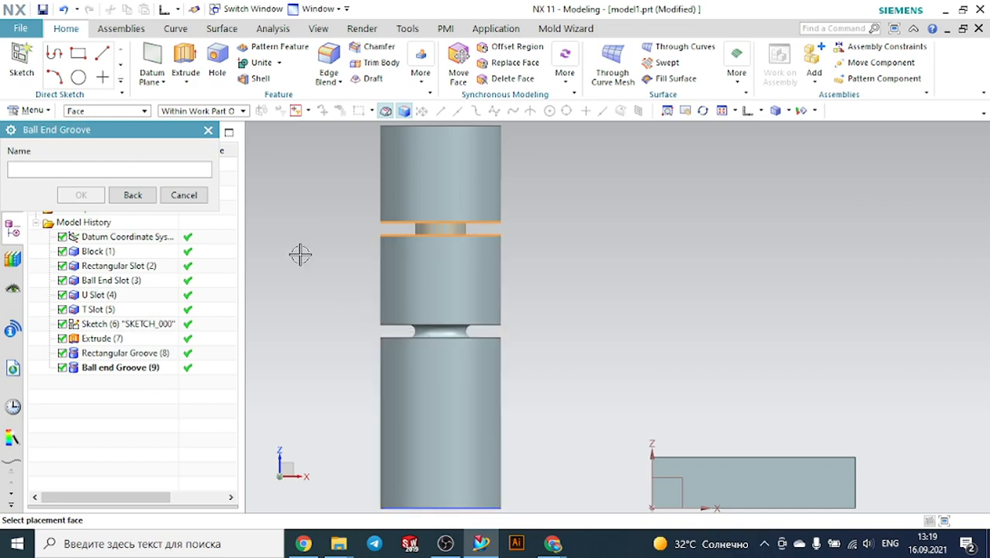
click(190, 195)
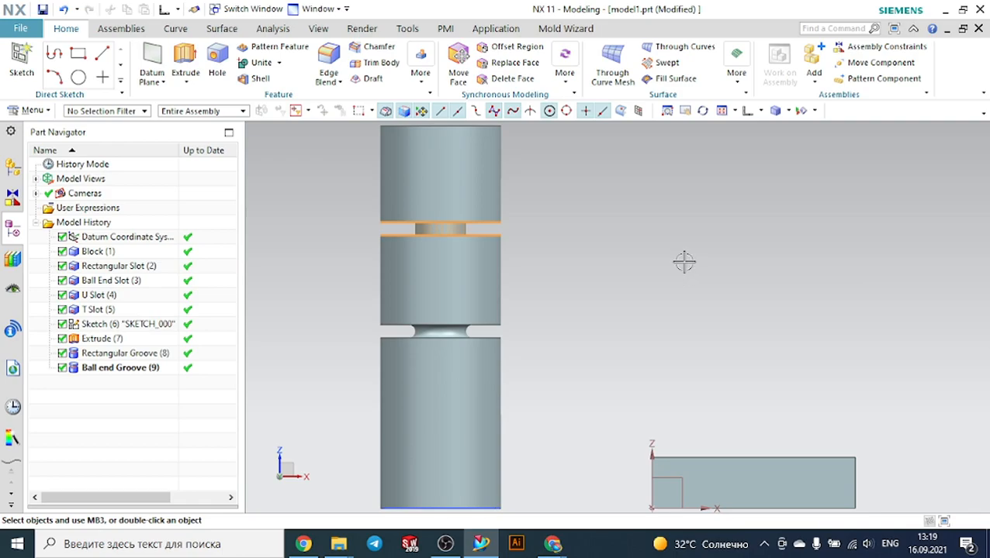
Insert a U Groove on the lowest cylinder face with 50 mm groove diameter, 13 mm width and 2.5 mm corner radius
click(34, 112)
mouse_move(39, 181)
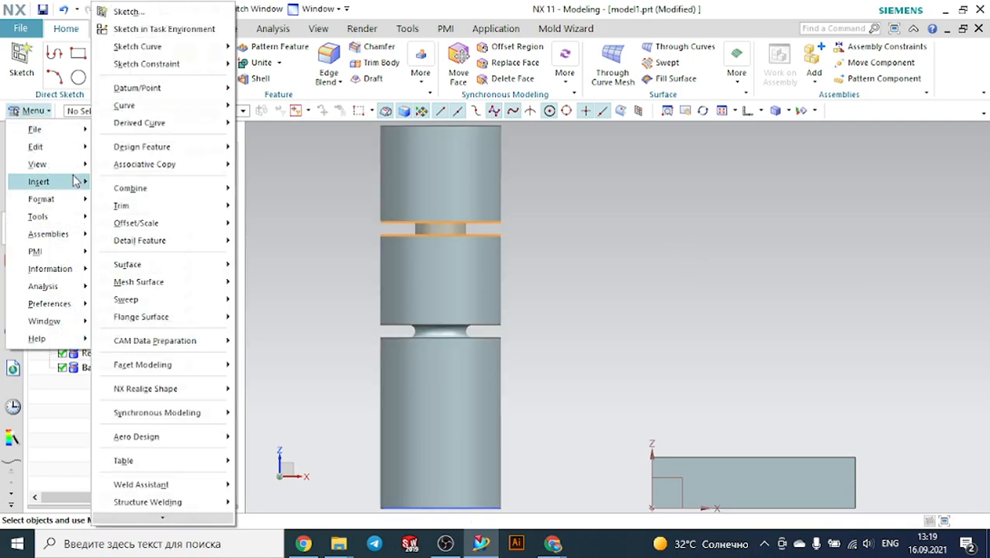
mouse_move(133, 151)
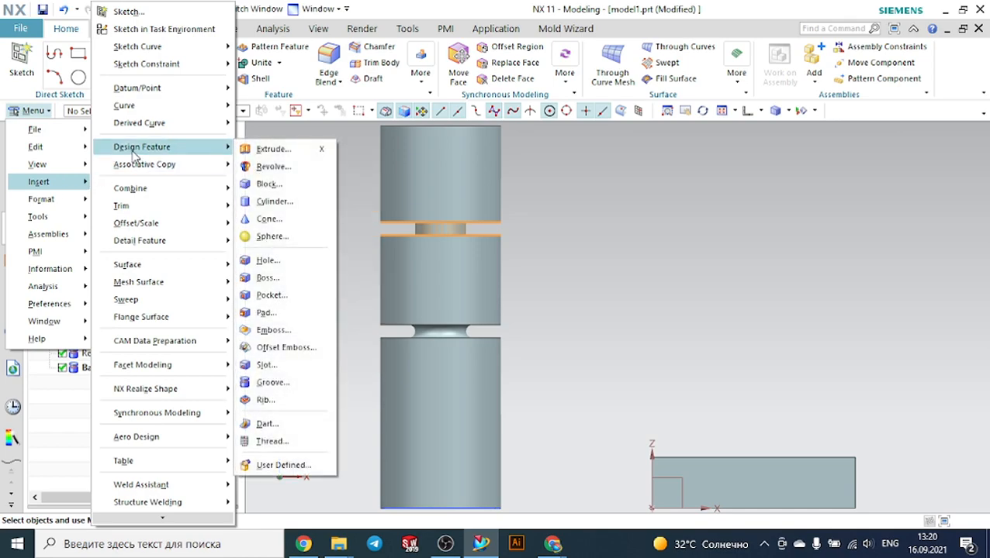
mouse_move(190, 152)
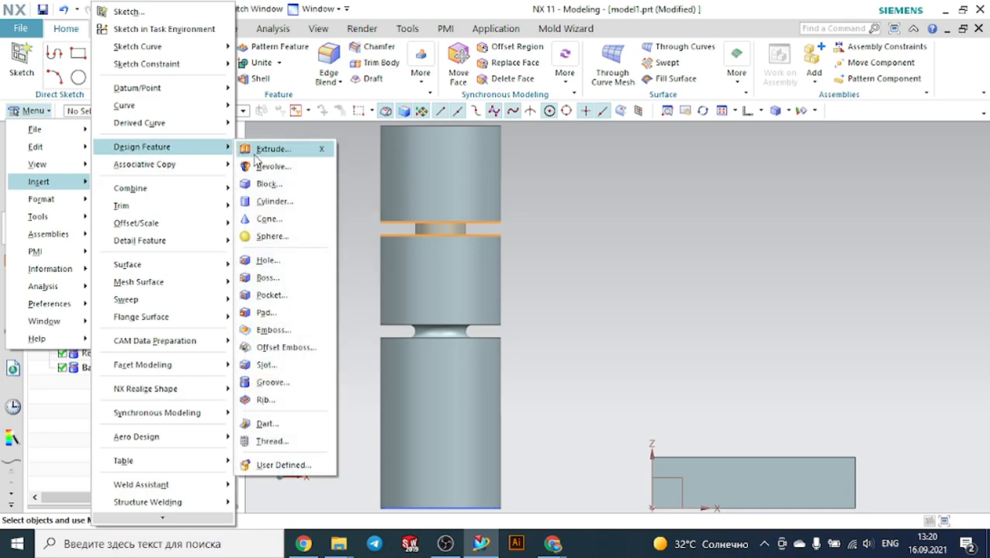
click(277, 383)
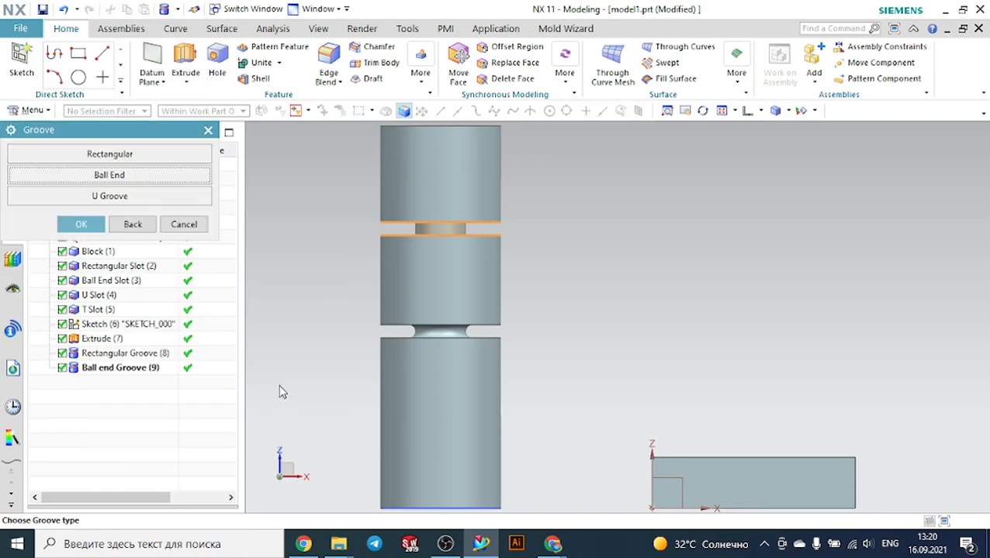
click(135, 195)
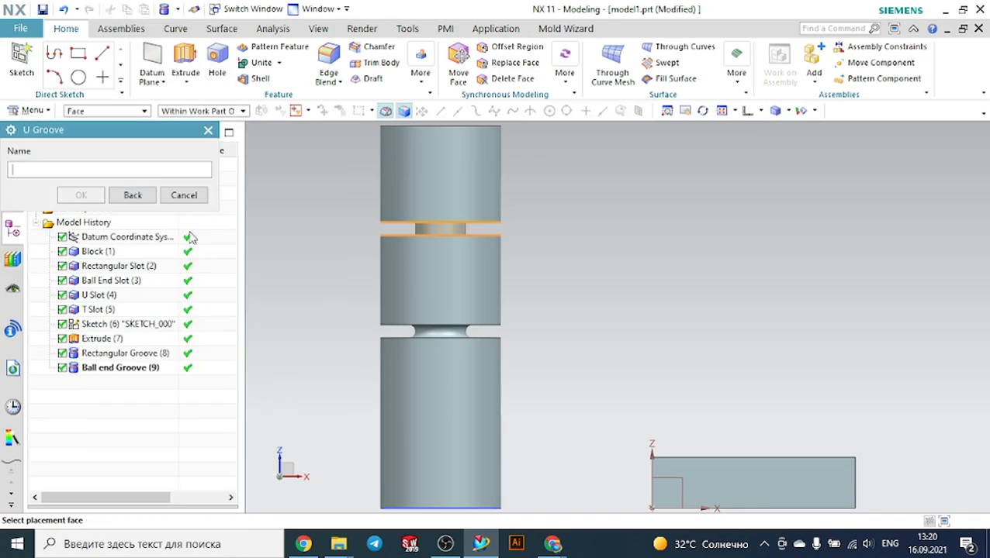
click(423, 405)
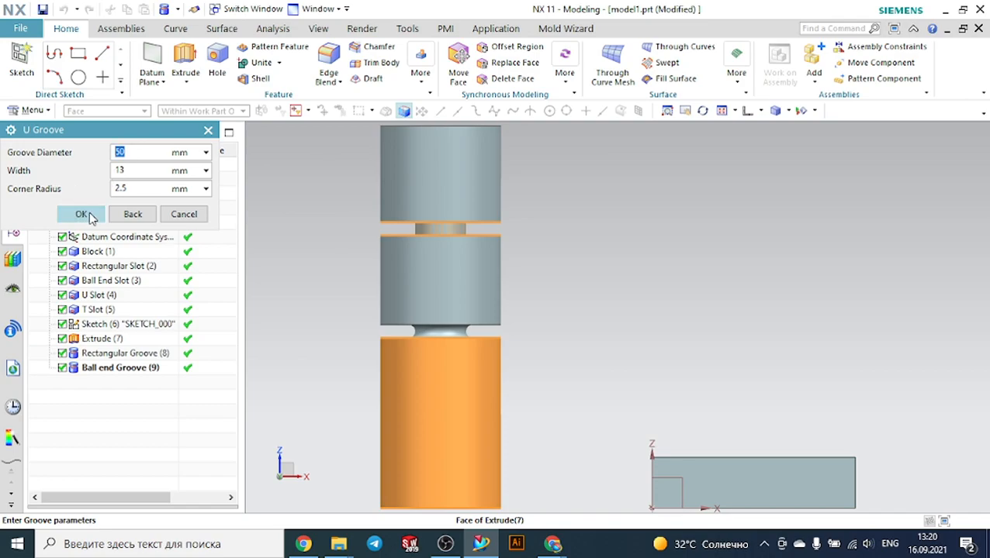
click(81, 214)
click(81, 219)
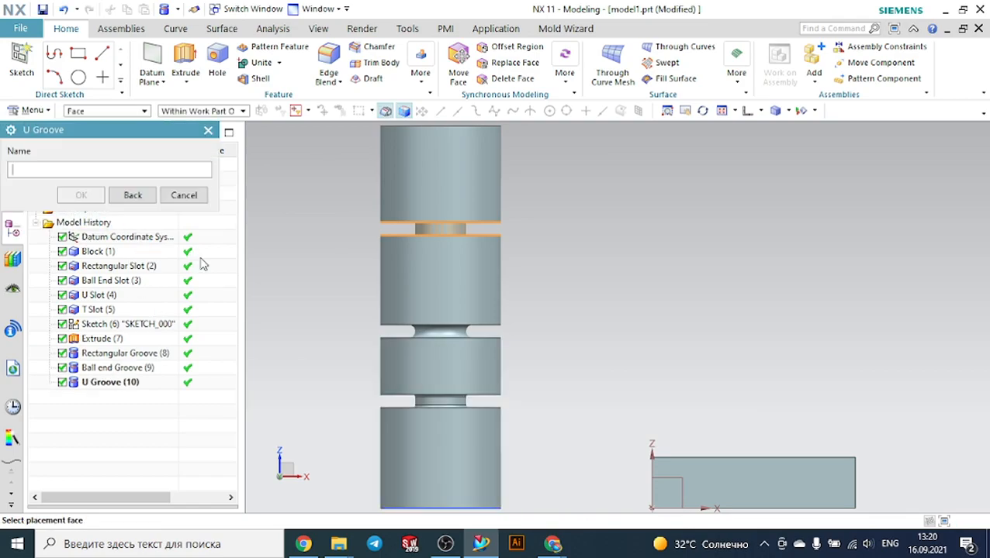
scroll(460, 407, up, 3)
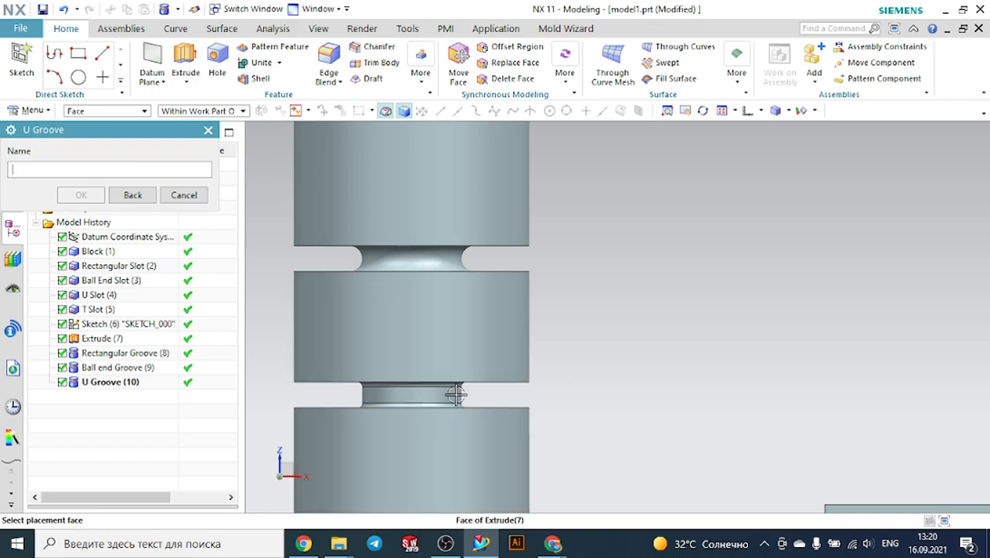
scroll(532, 400, down, 2)
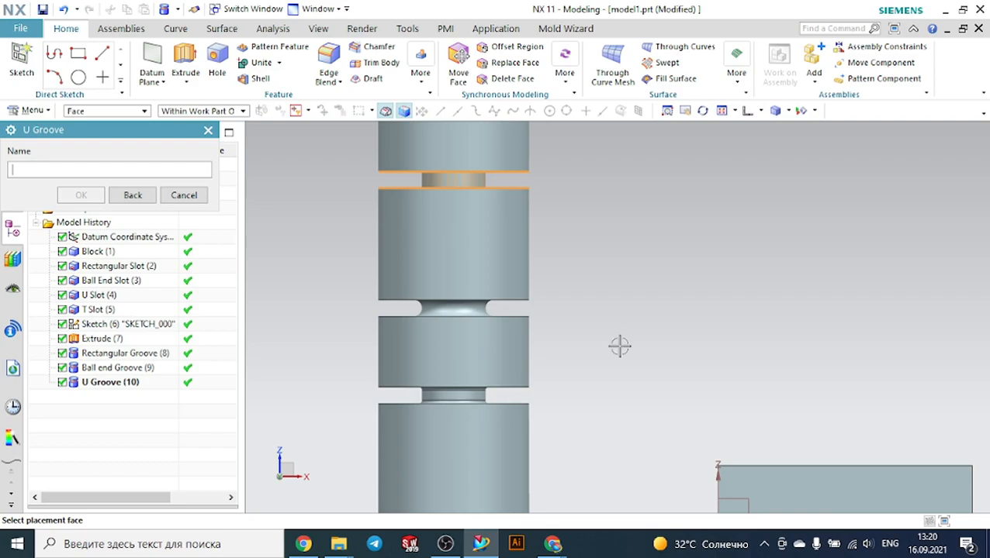
click(186, 195)
Create a sketch on the cylinder's bottom end face and draw a circle centred on the sketch origin
scroll(711, 217, down, 2)
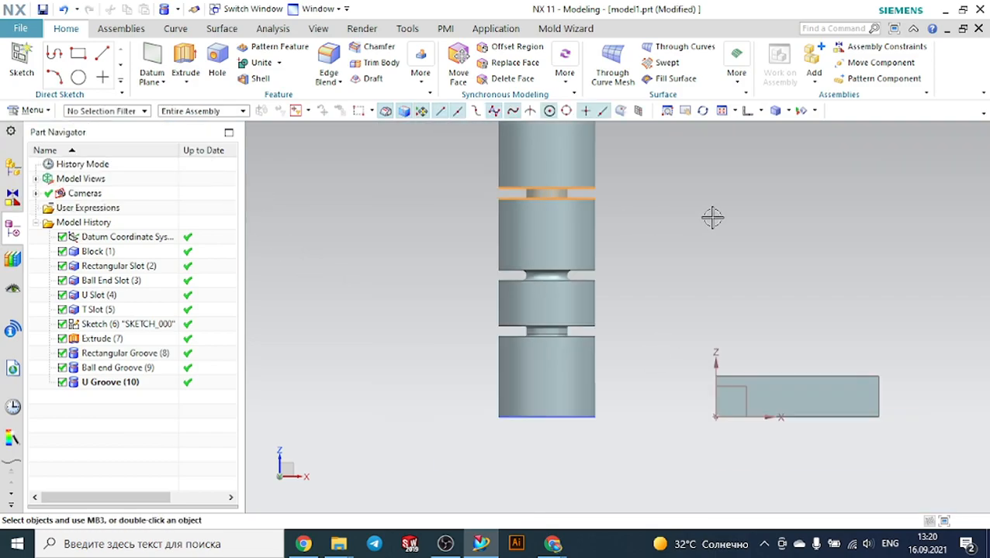
middle_drag(693, 258, 691, 221)
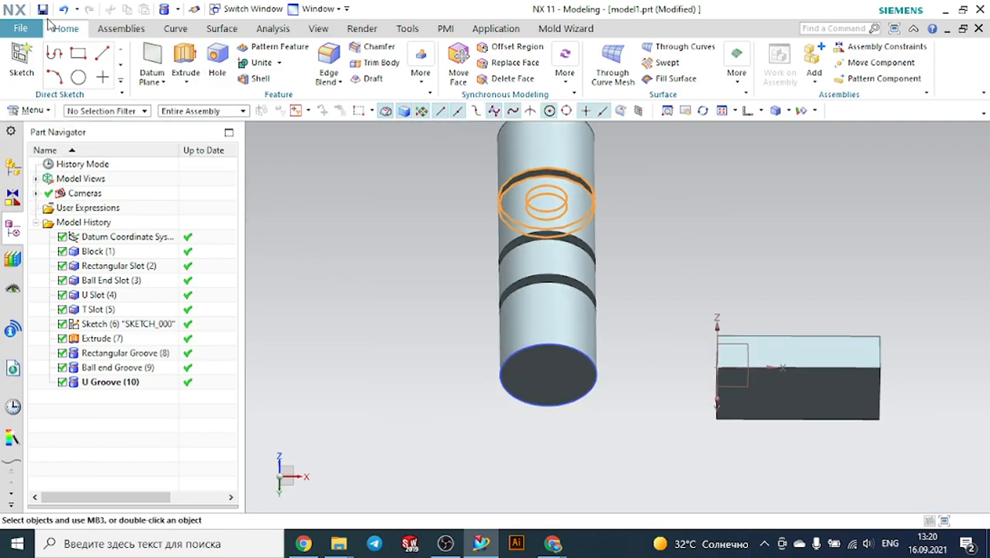
click(10, 58)
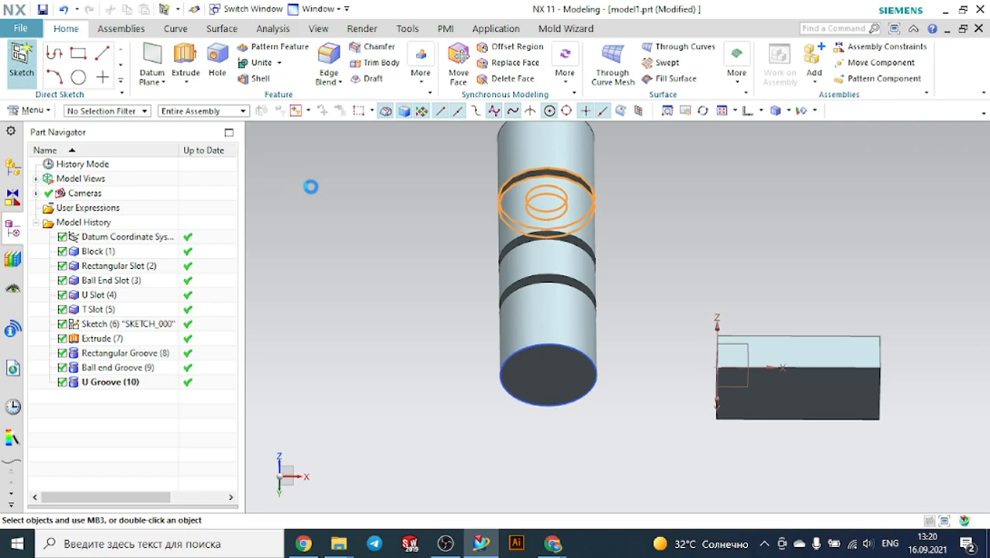
click(547, 382)
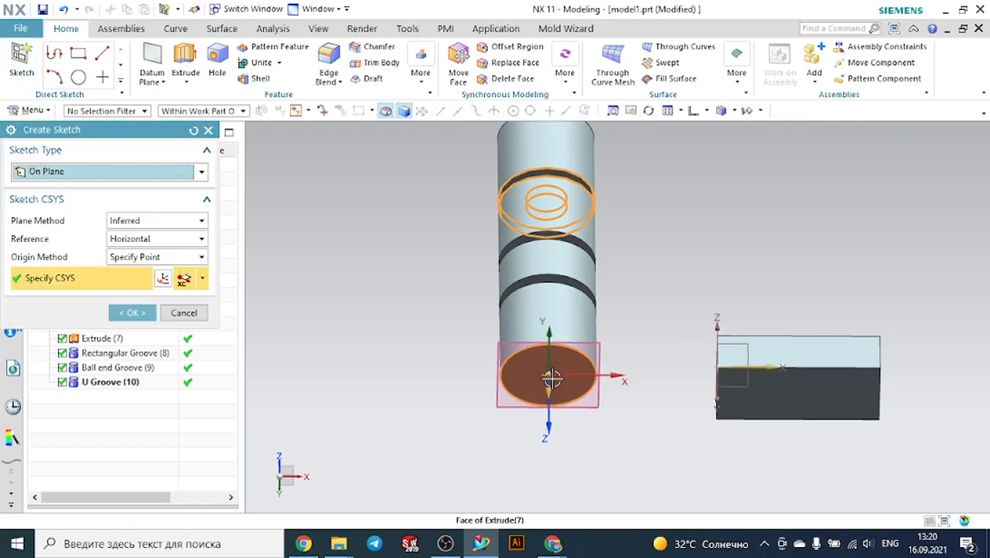
click(130, 313)
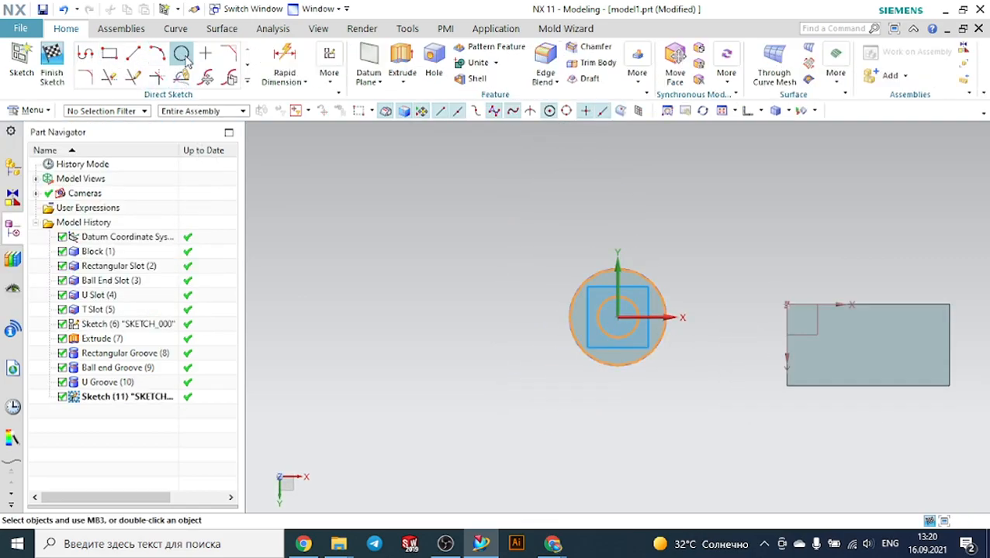
click(182, 54)
scroll(634, 329, up, 3)
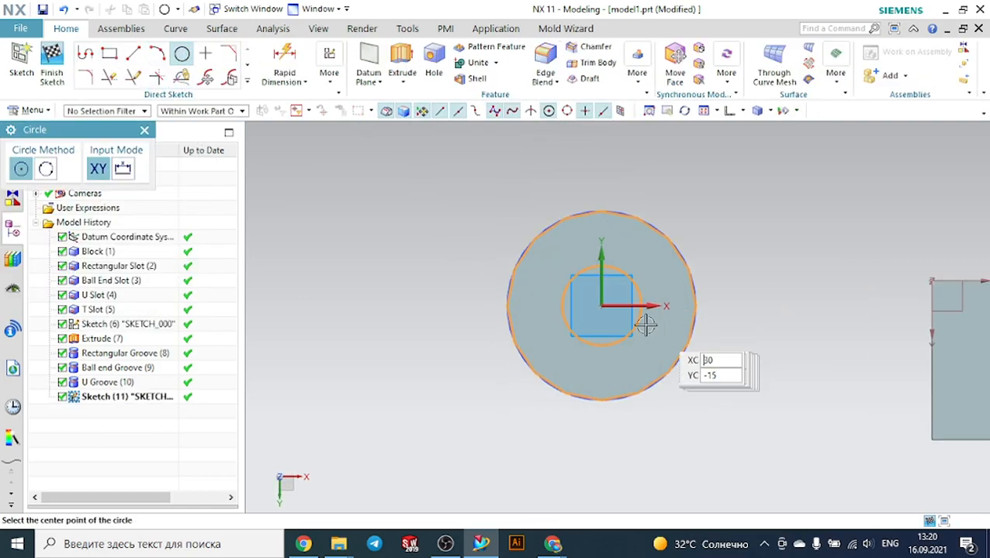
click(601, 306)
click(637, 249)
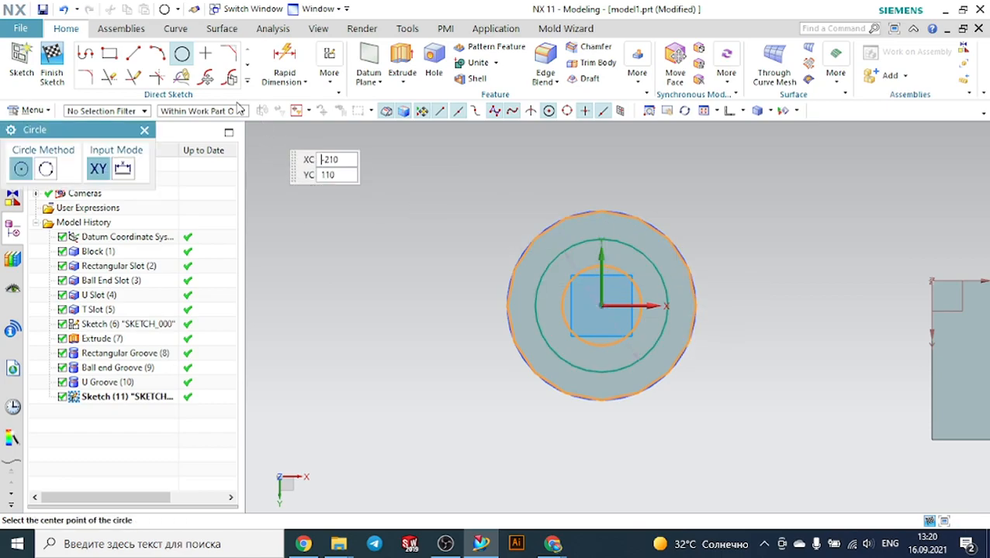
click(144, 130)
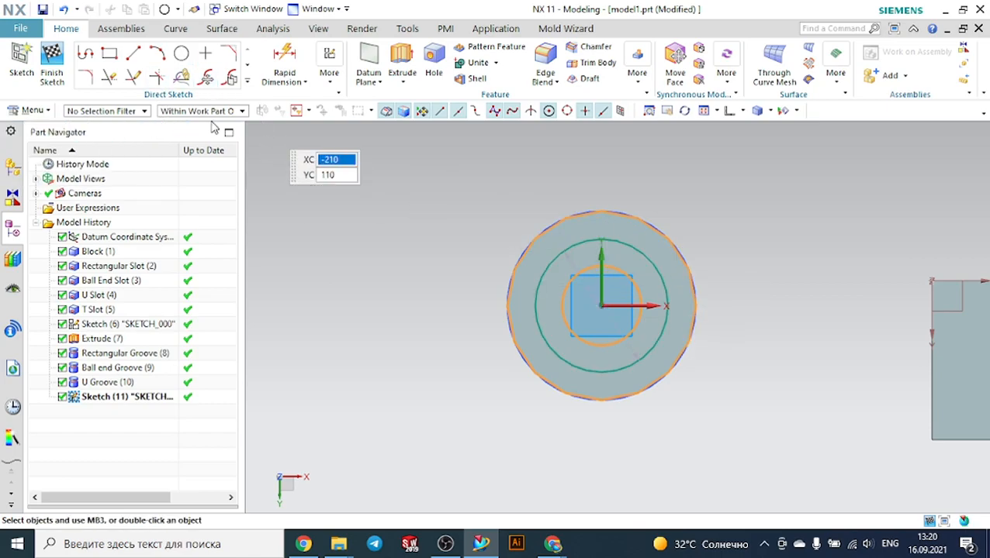
Extrude the sketched circle 375 mm into the cylinder, reversing the direction and subtracting it from the cylinder body
click(403, 58)
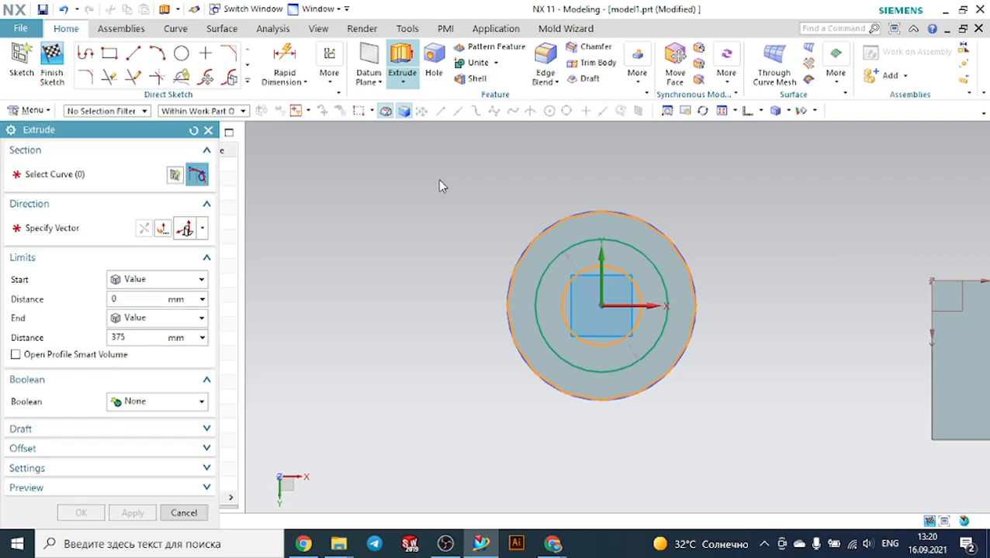
middle_drag(469, 183, 428, 197)
scroll(428, 197, down, 4)
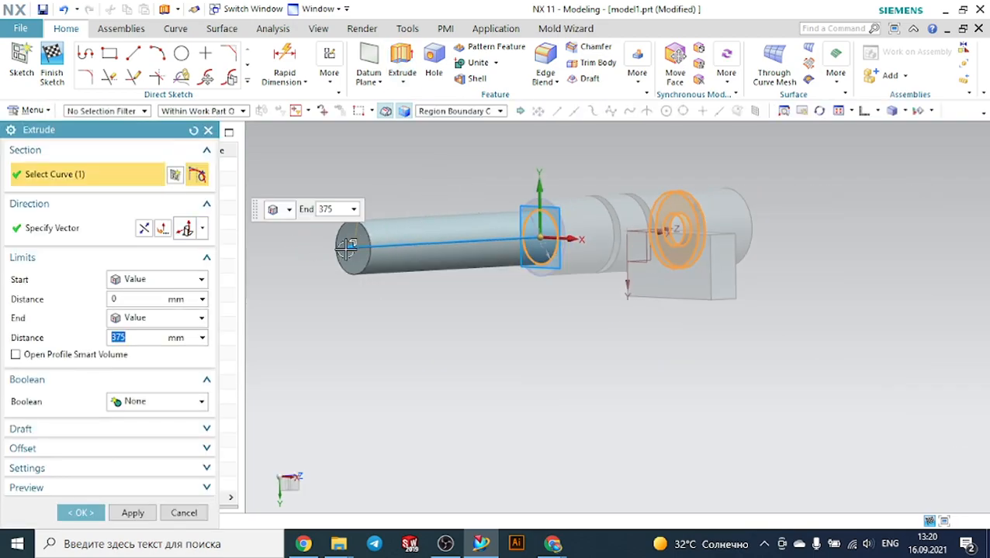
double_click(347, 248)
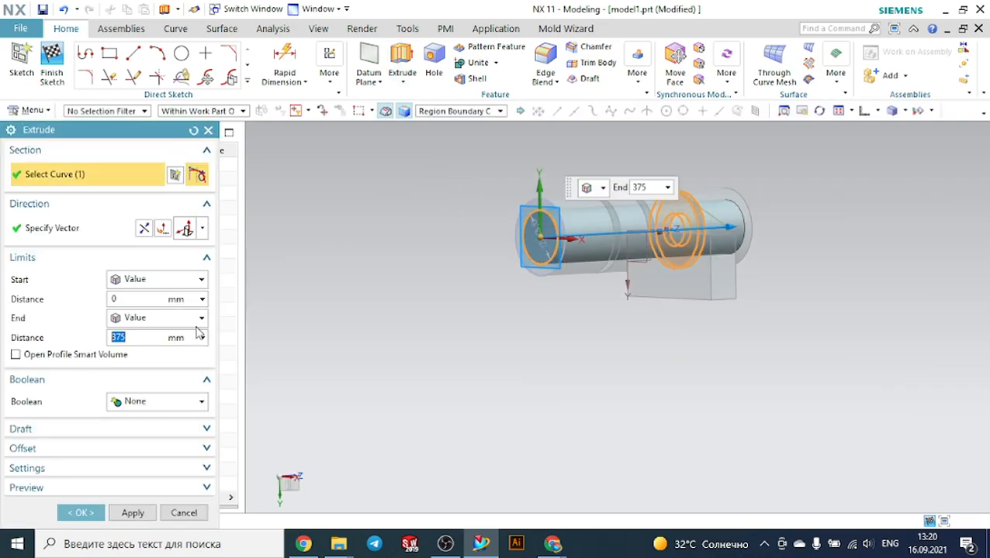
click(152, 398)
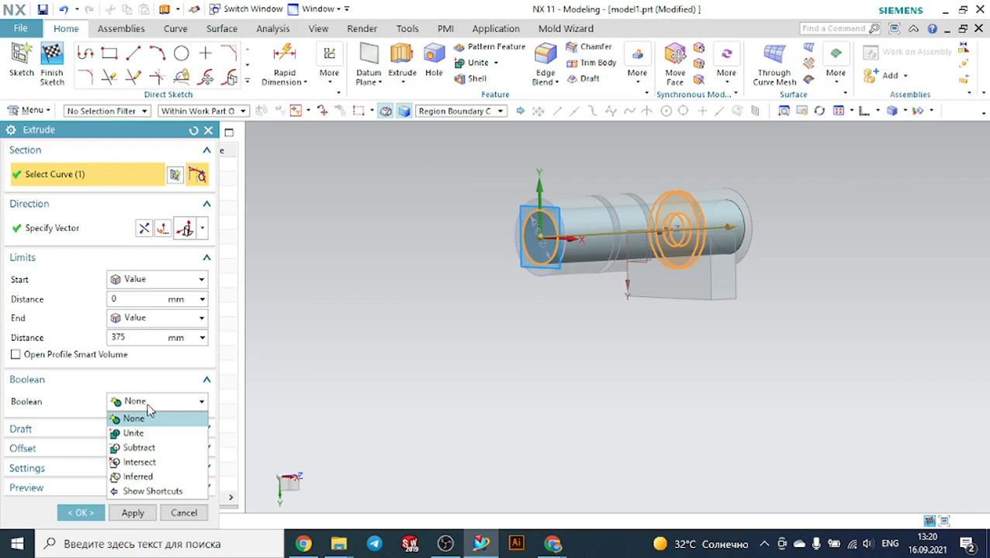
click(139, 448)
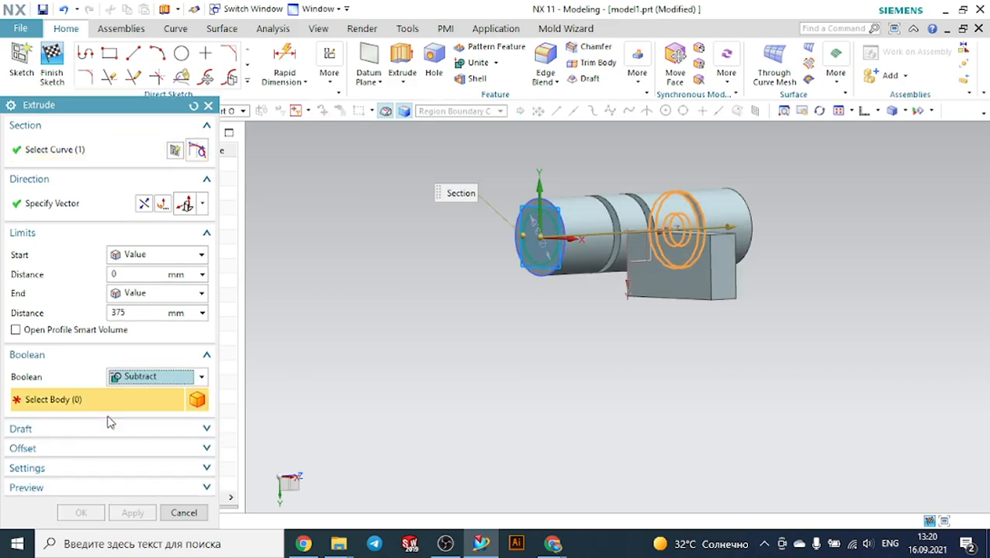
click(590, 208)
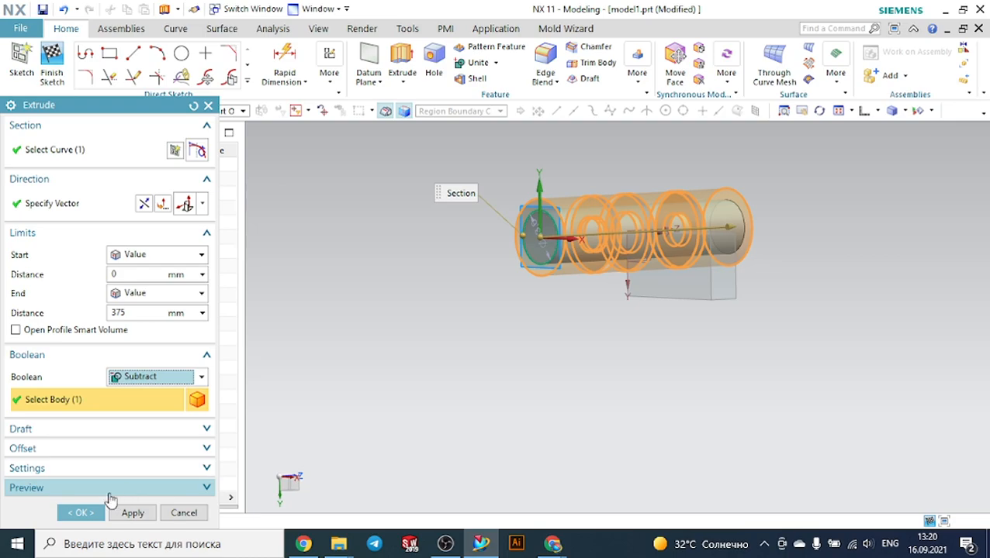
click(90, 517)
mouse_move(370, 376)
middle_down()
mouse_move(407, 375)
mouse_move(375, 369)
middle_up()
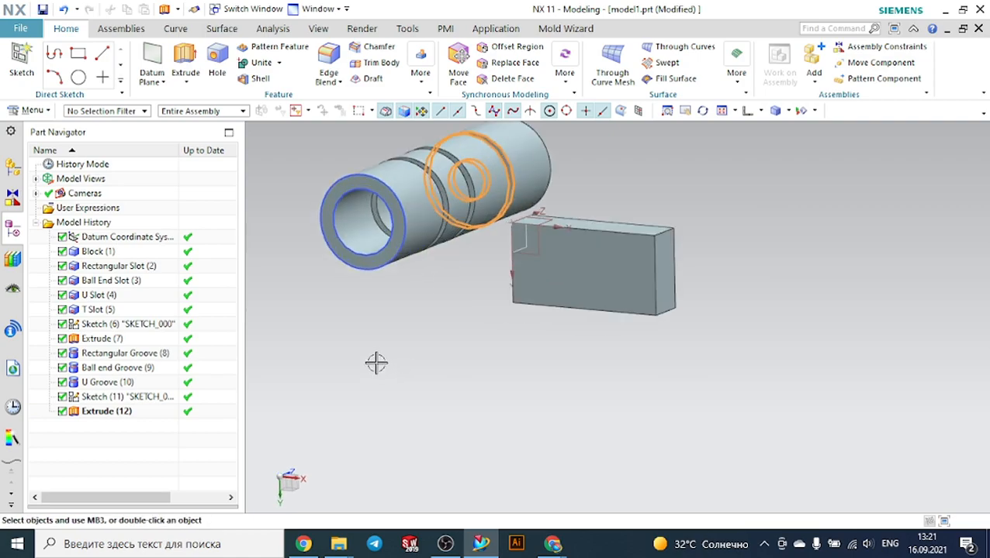
middle_drag(442, 304, 429, 306)
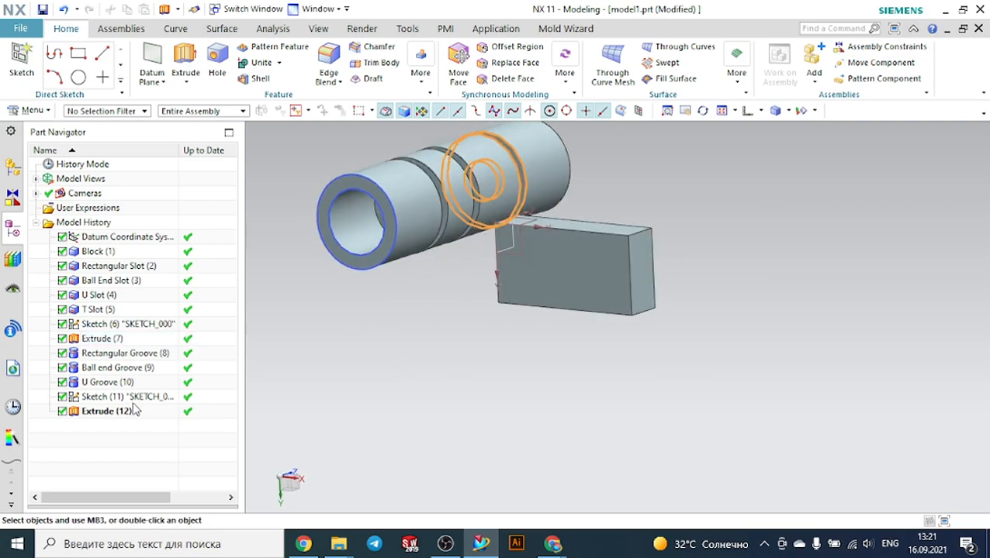
Delete the Rectangular, Ball End and U Groove features from the model history
click(121, 383)
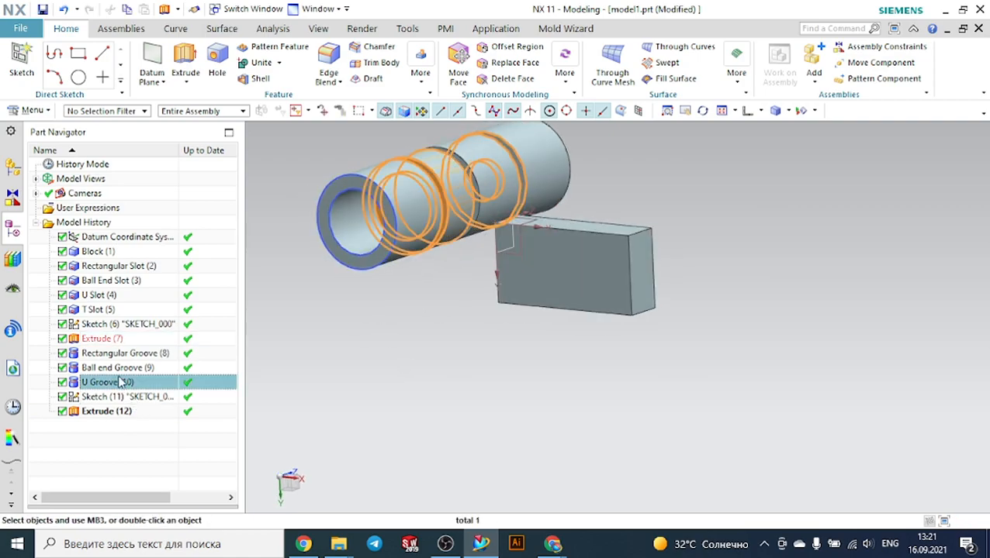
ctrl+click(117, 367)
ctrl+click(125, 354)
right_click(126, 354)
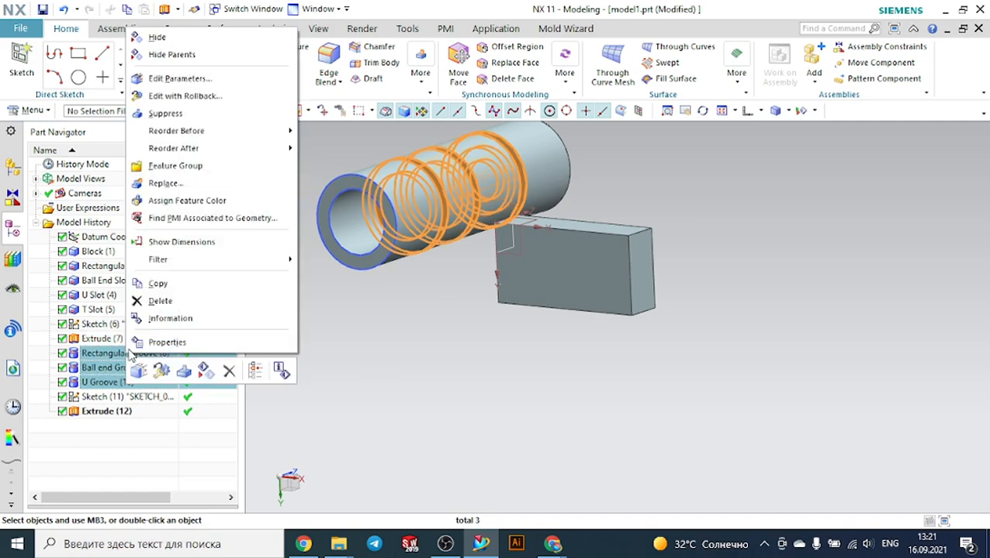
click(155, 301)
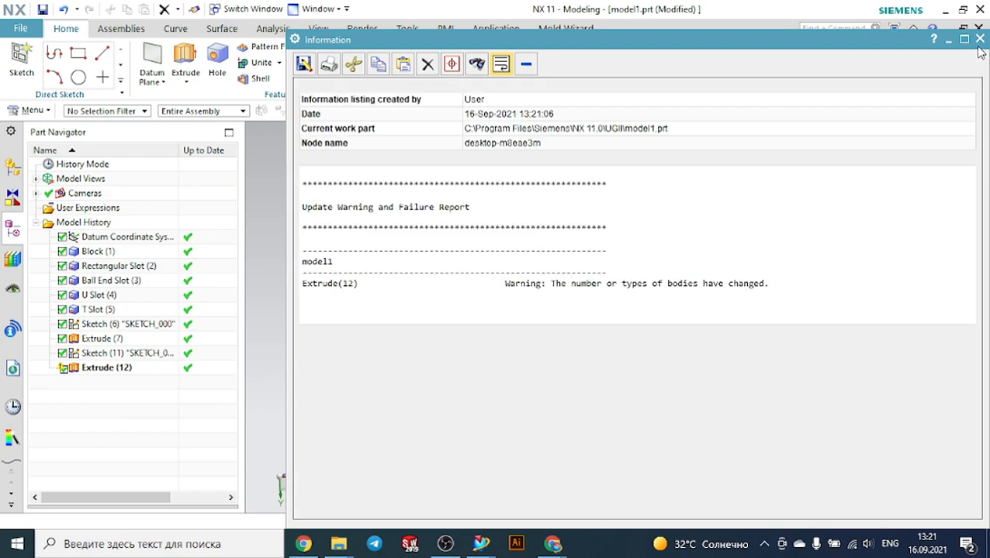
click(979, 40)
Start a Rectangular Groove on the cylinder's inner bore face with a 13 mm width
mouse_move(425, 275)
middle_down()
mouse_move(448, 256)
mouse_move(417, 259)
middle_up()
click(33, 110)
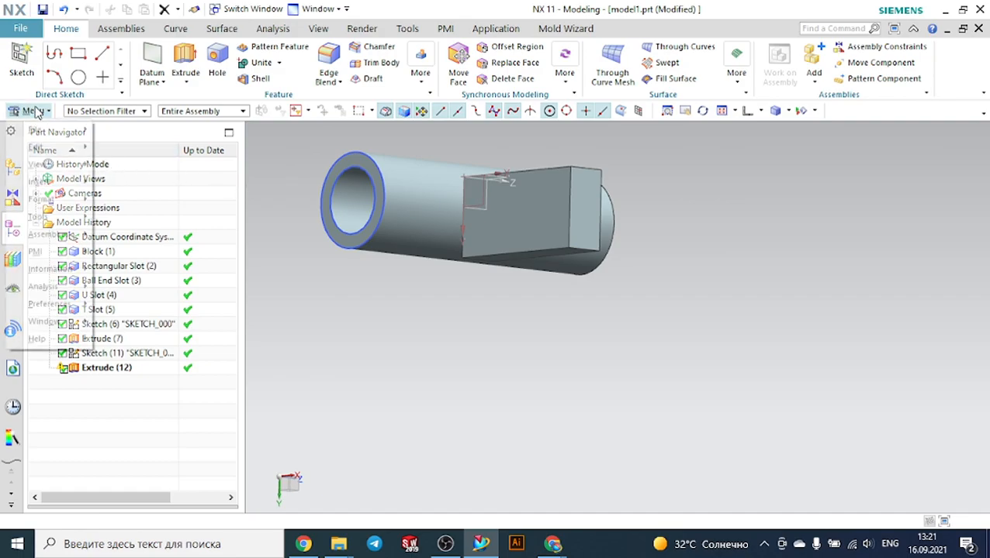
mouse_move(72, 188)
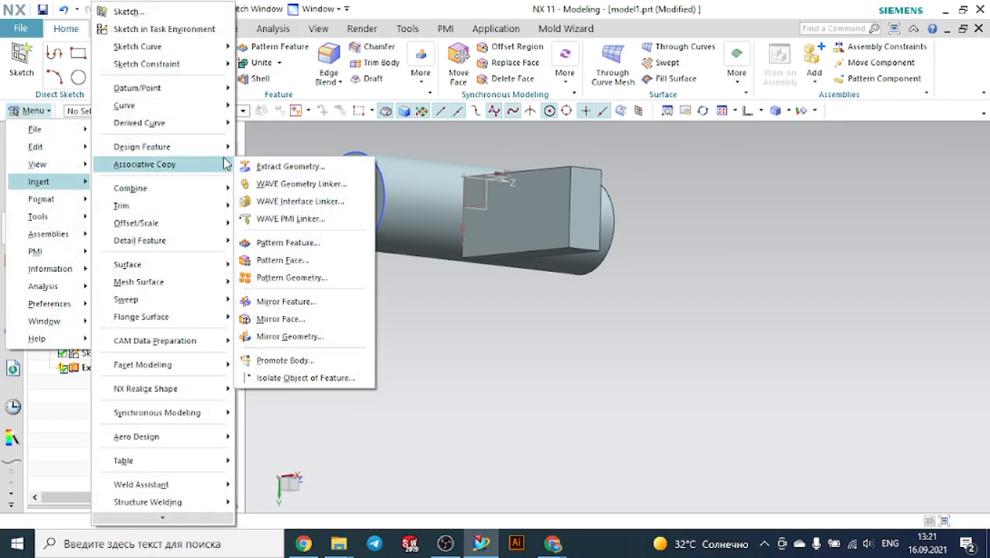
mouse_move(194, 147)
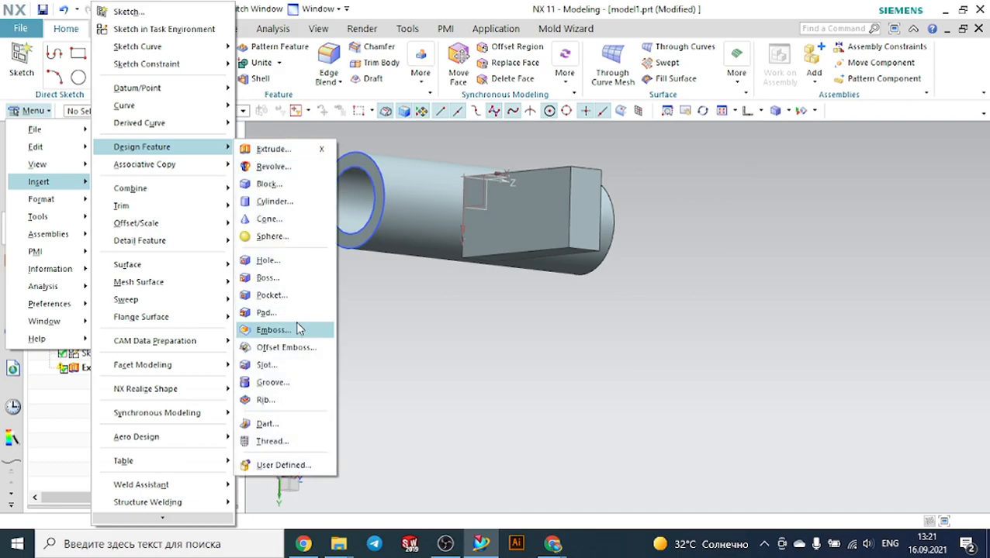
click(283, 383)
middle_drag(404, 351, 364, 326)
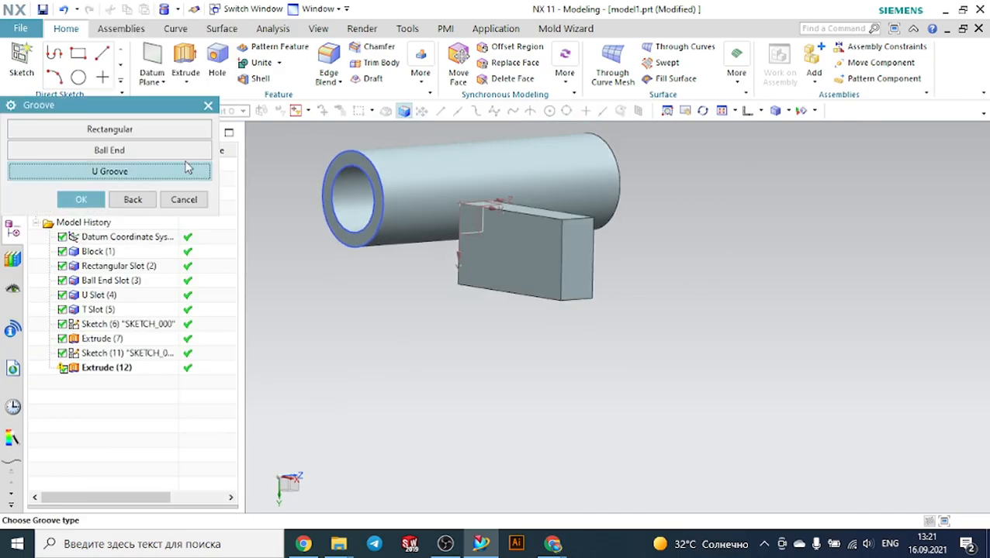
click(137, 132)
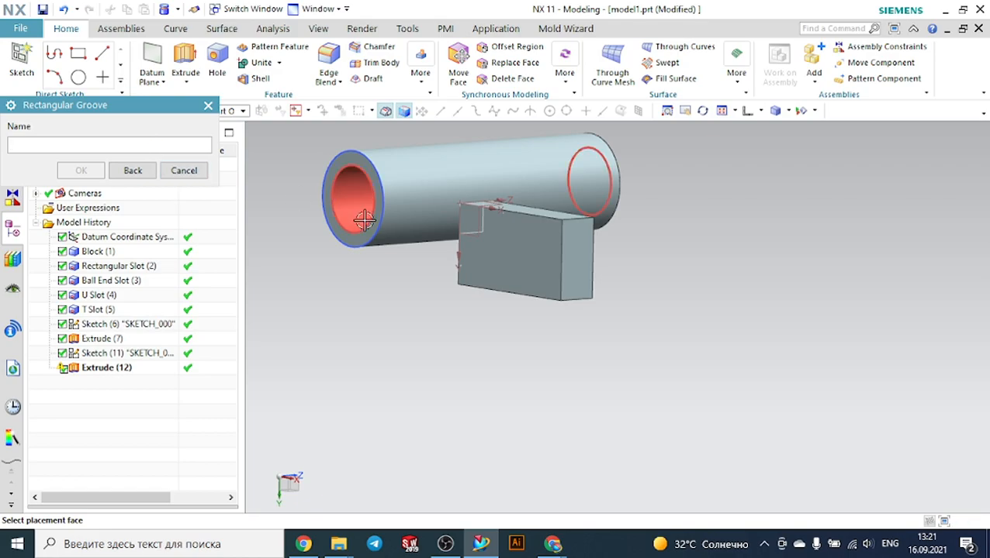
scroll(360, 266, down, 2)
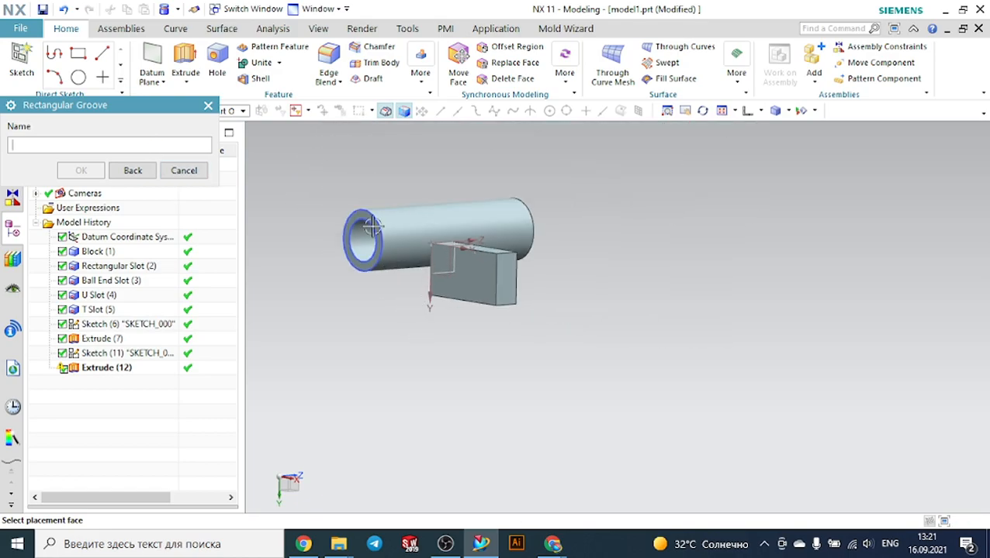
scroll(394, 265, up, 2)
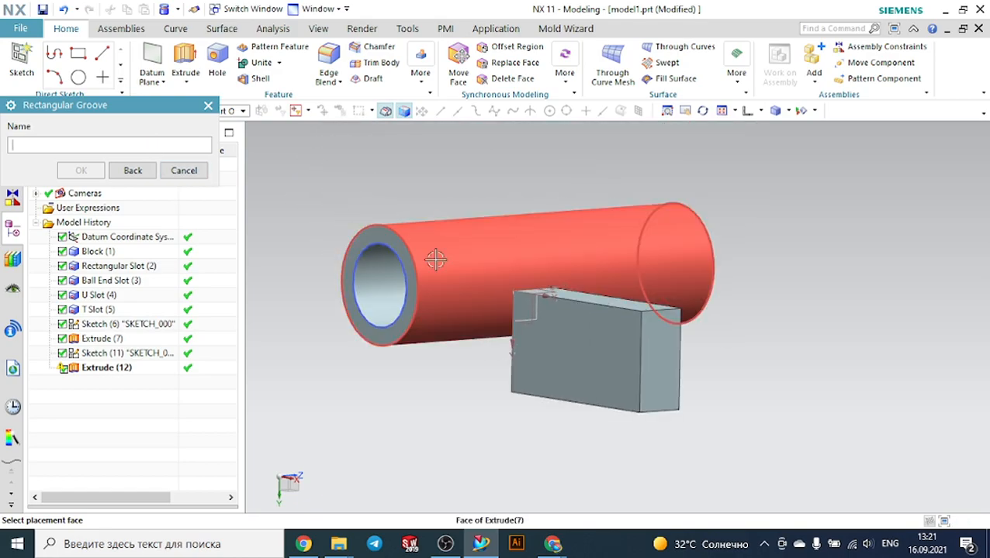
click(380, 291)
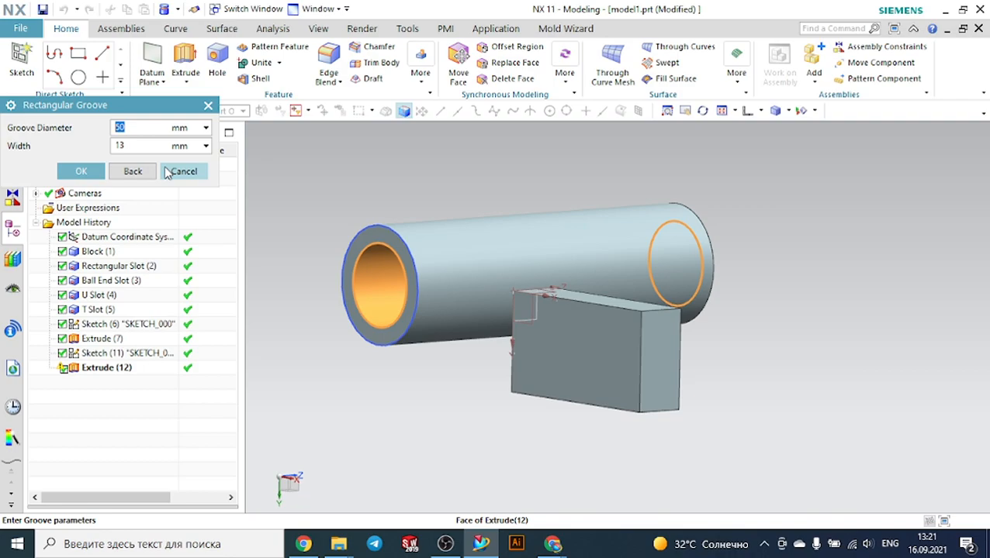
click(83, 172)
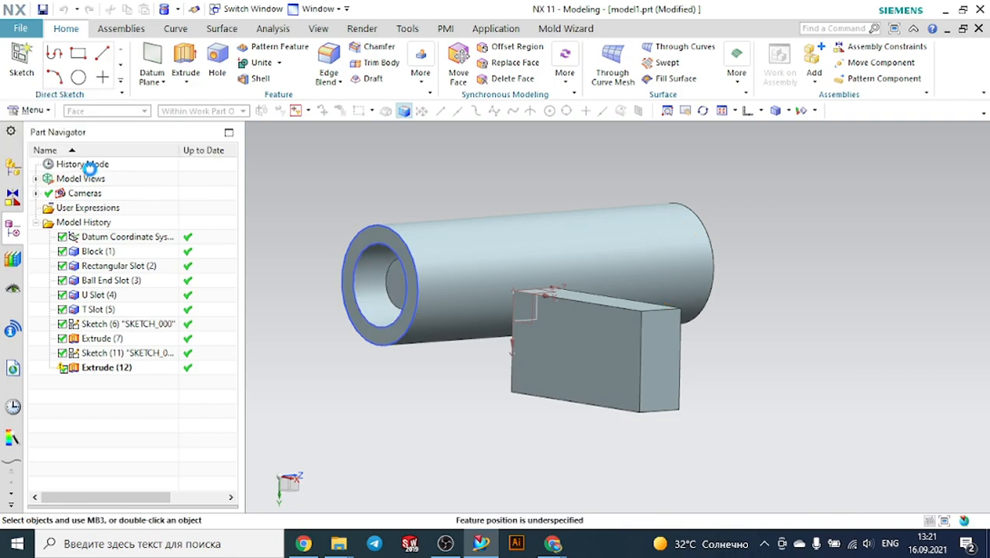
Set the bore groove's diameter to 100 mm and accept its initial position
middle_drag(341, 401, 412, 320)
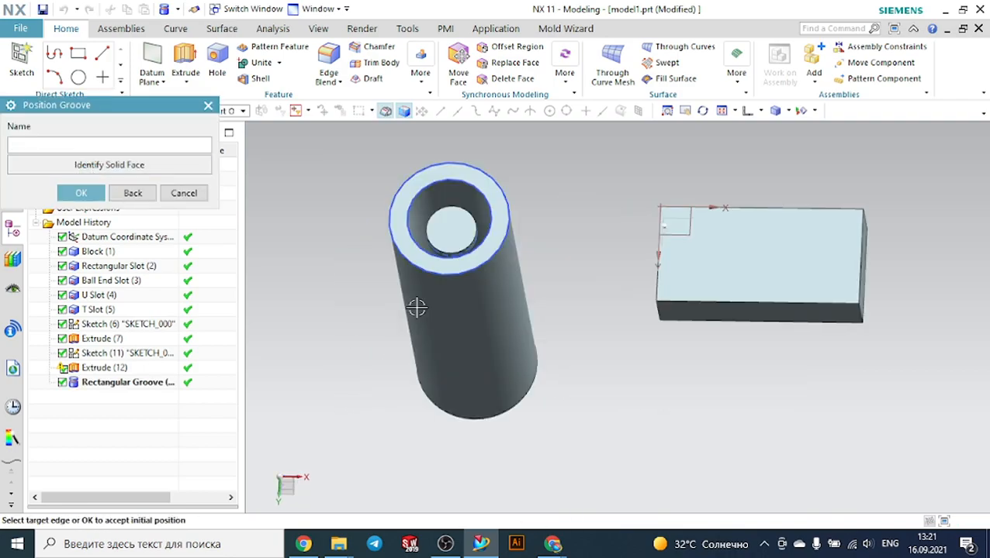
mouse_move(335, 330)
middle_down()
mouse_move(335, 341)
mouse_move(328, 334)
middle_up()
click(132, 193)
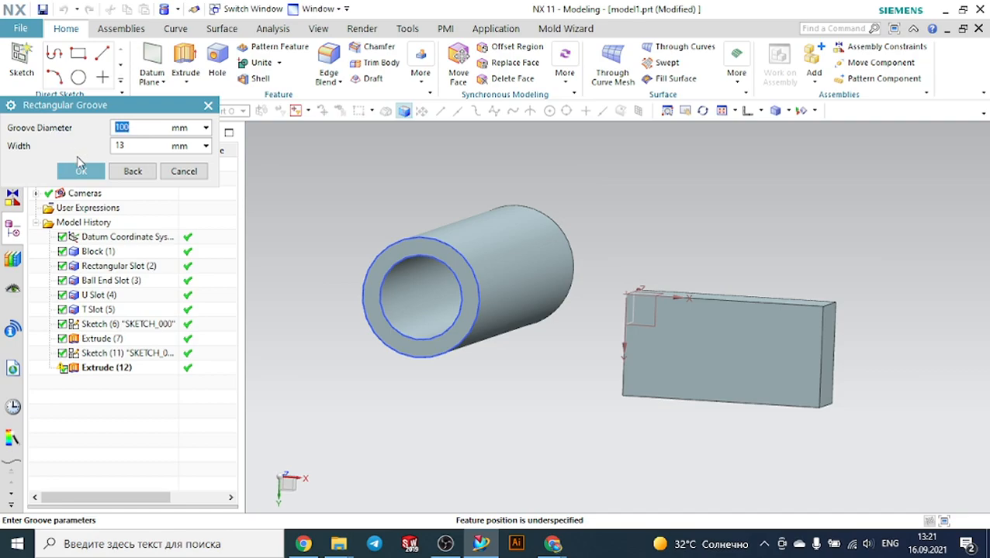
click(84, 170)
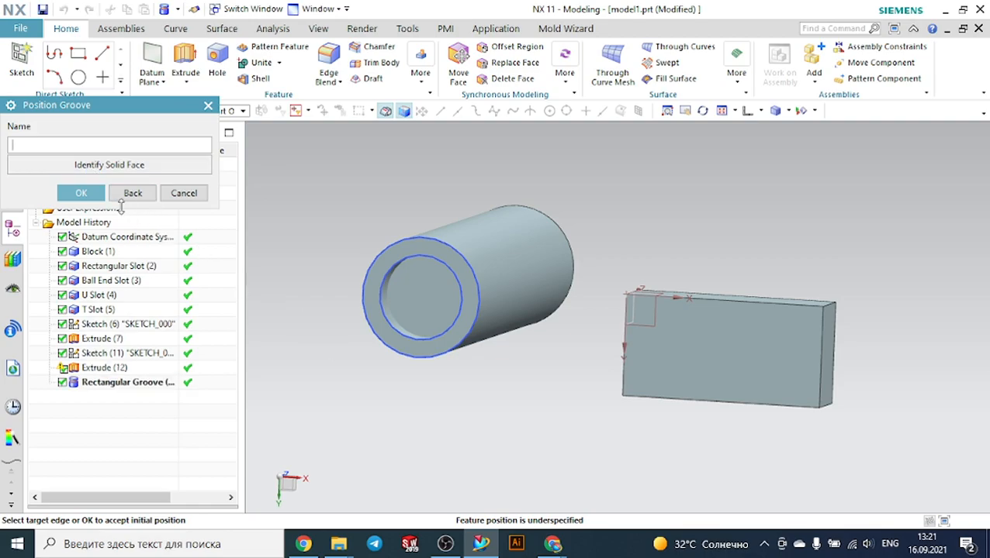
click(127, 200)
mouse_move(331, 351)
middle_down()
mouse_move(303, 347)
mouse_move(342, 335)
middle_up()
scroll(380, 318, down, 5)
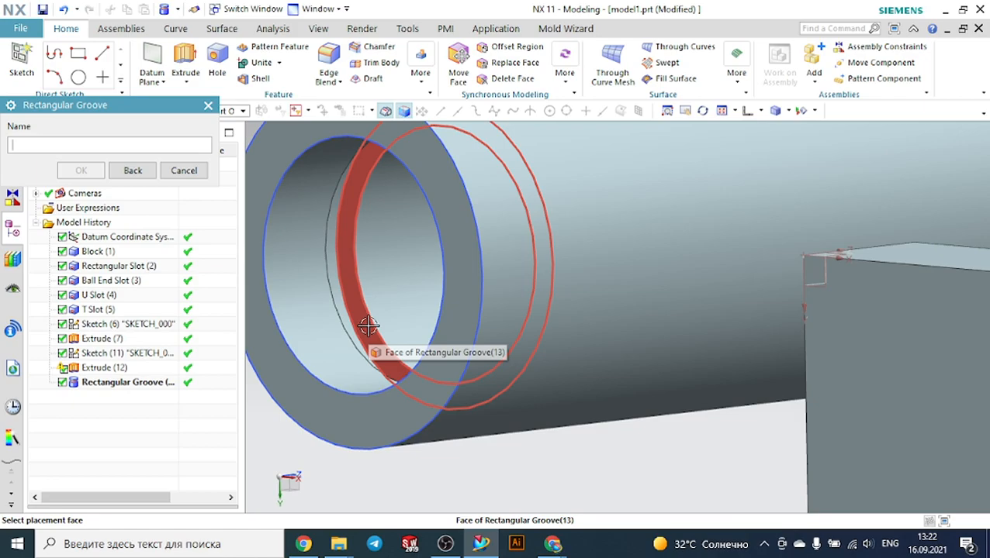
scroll(370, 326, up, 5)
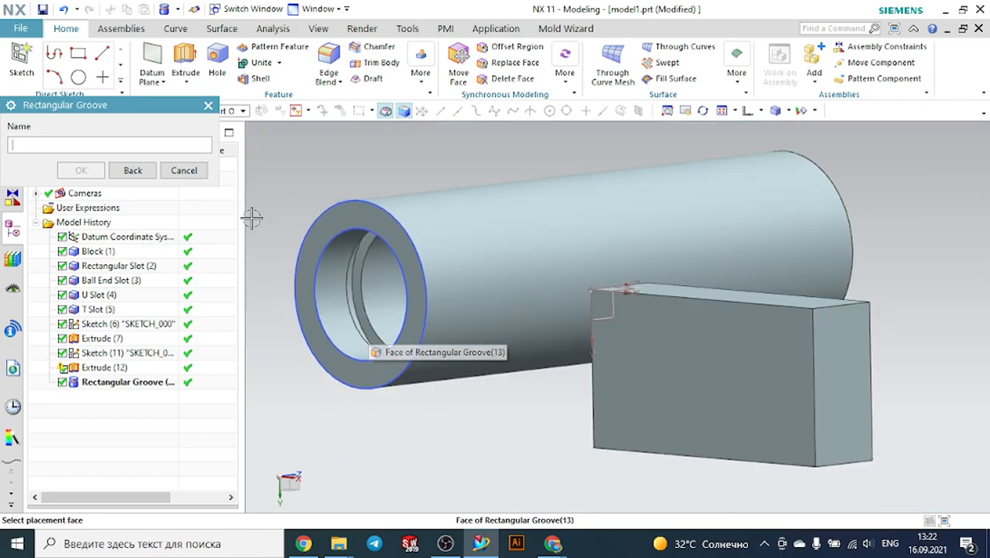
click(194, 177)
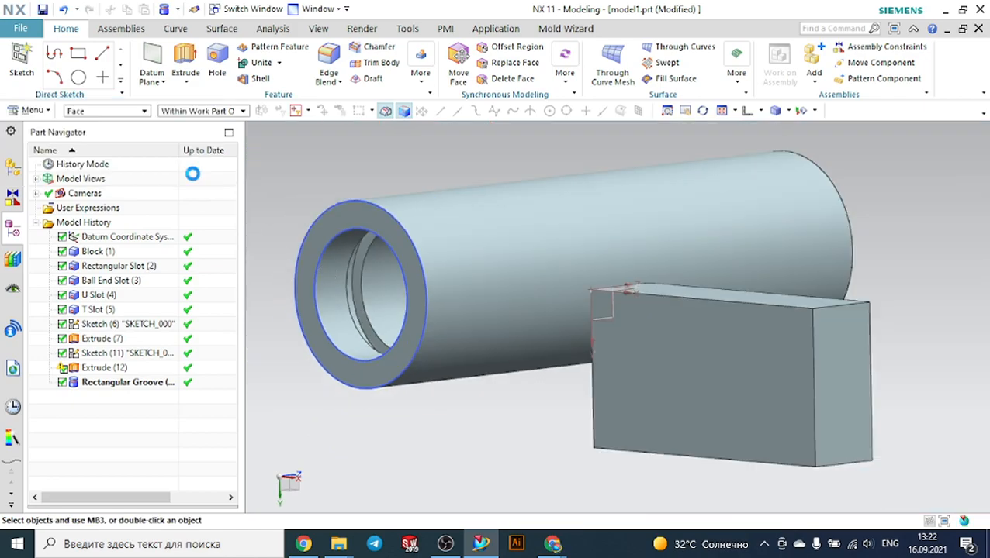
Examine the bore groove in a one-plane view section cut along the Y plane
click(325, 35)
click(429, 66)
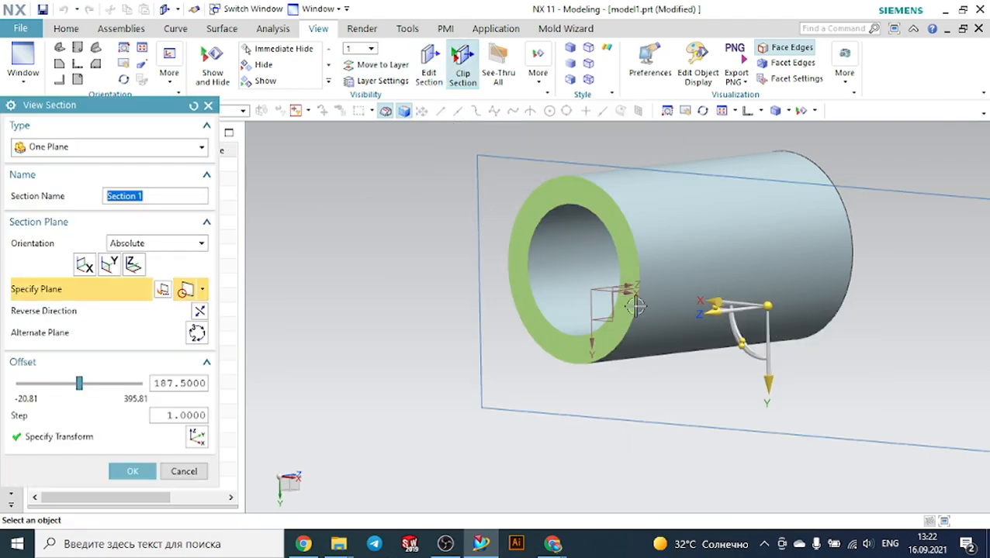
drag(712, 307, 468, 329)
click(133, 265)
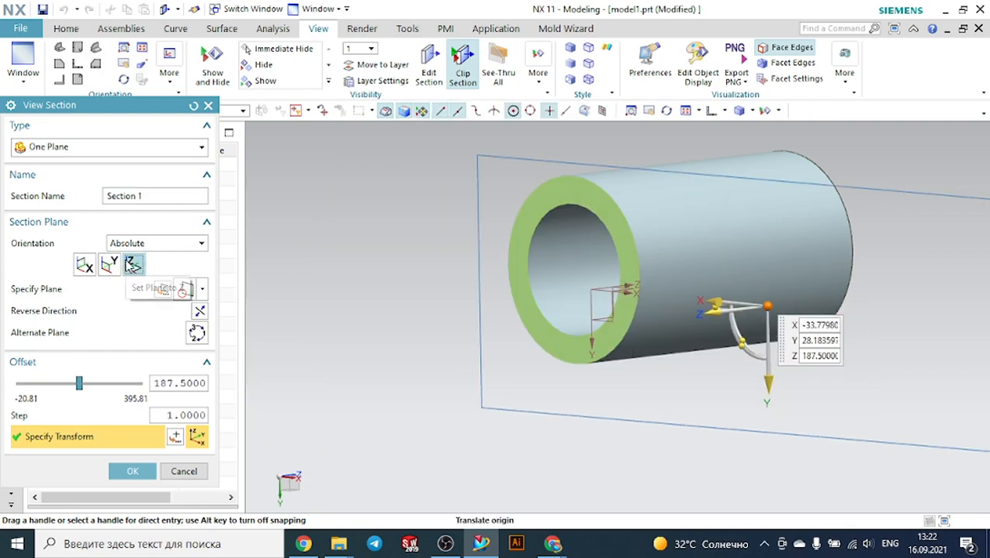
click(110, 264)
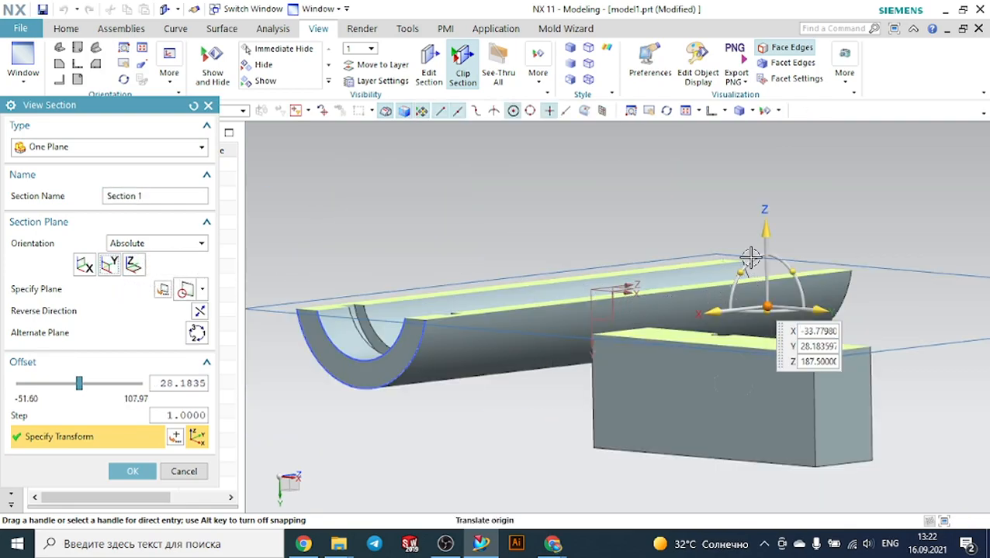
drag(765, 232, 768, 208)
middle_drag(678, 184, 630, 220)
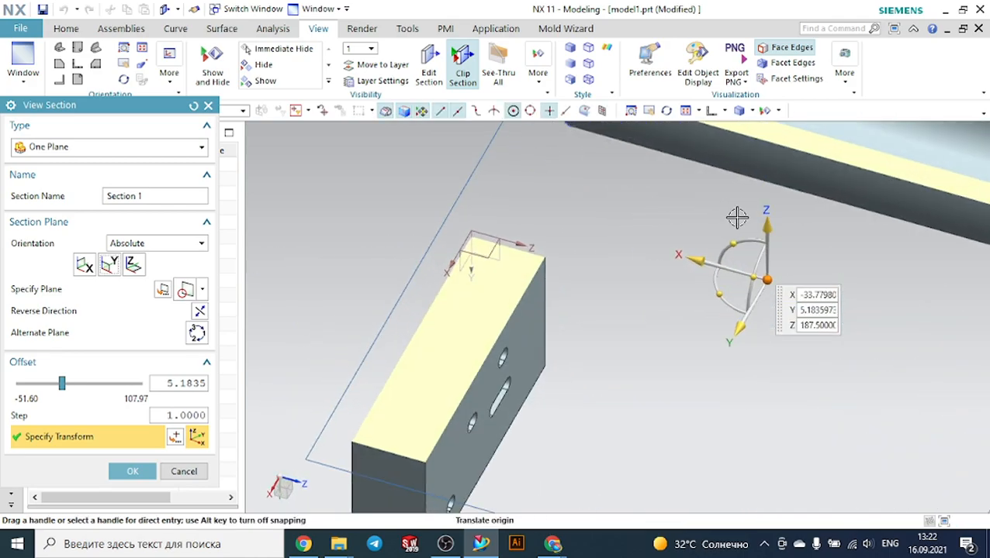
scroll(729, 218, down, 1)
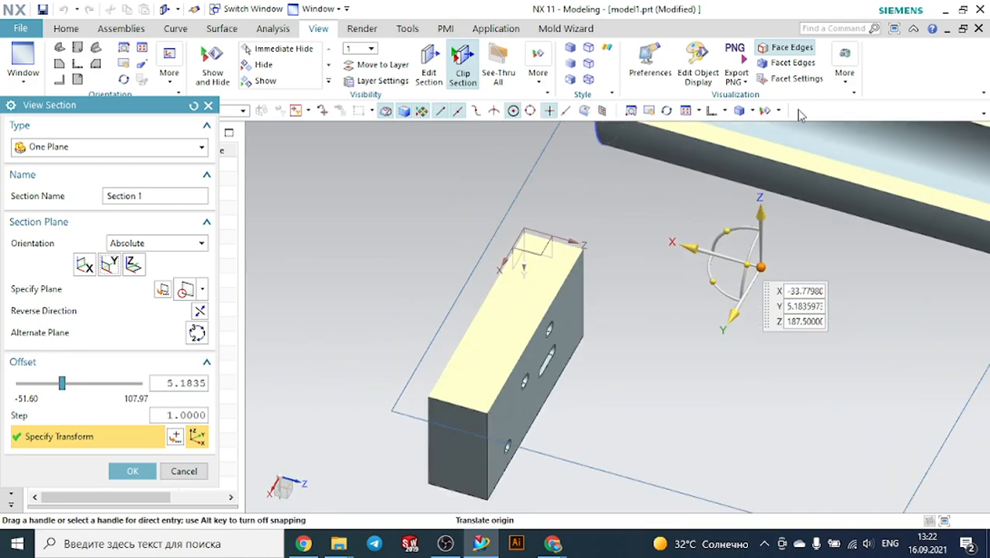
click(712, 110)
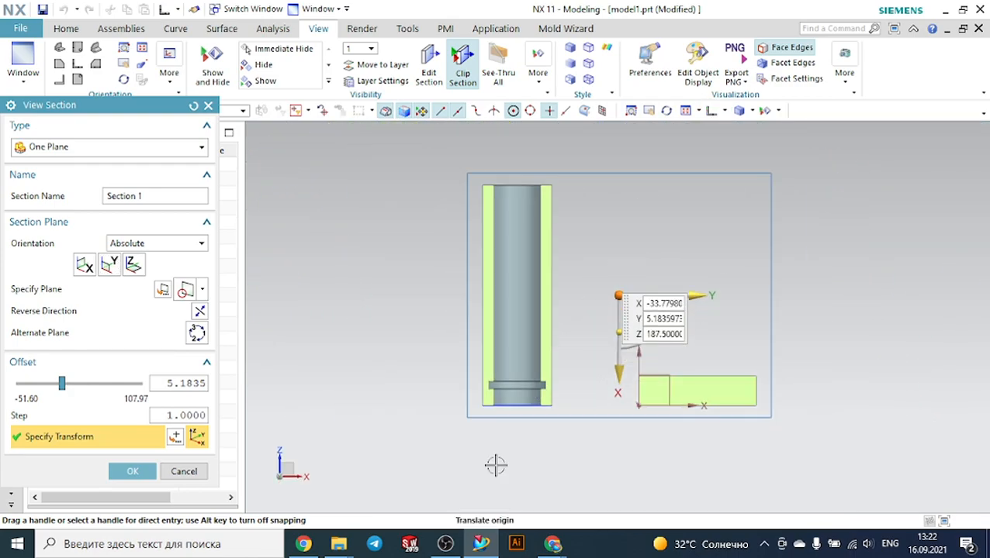
scroll(541, 415, up, 3)
scroll(568, 380, up, 2)
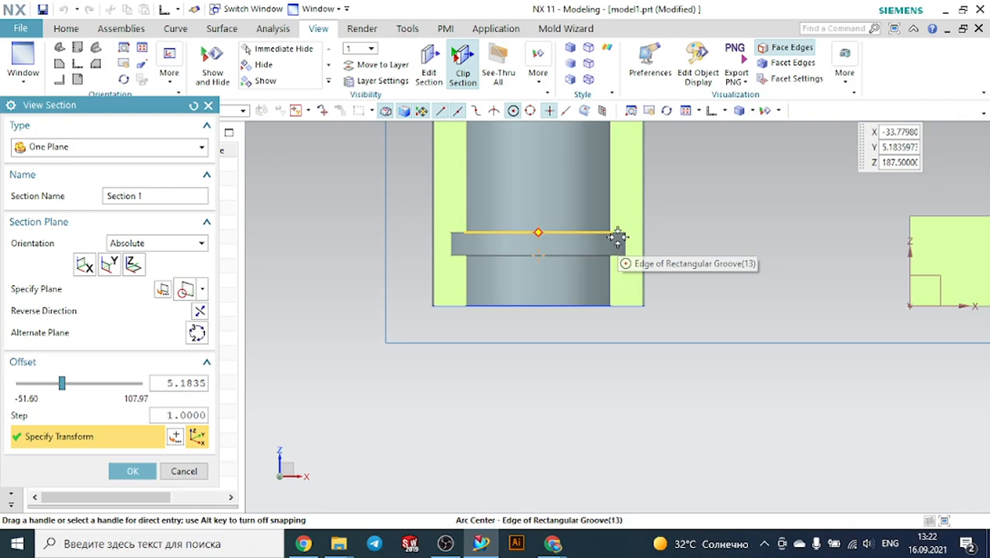
middle_drag(483, 278, 514, 374)
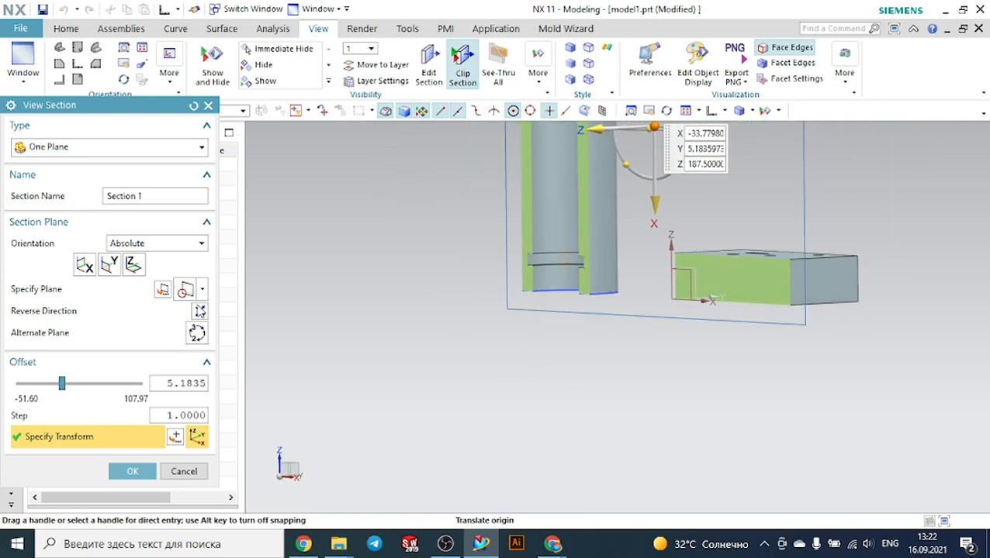
click(190, 476)
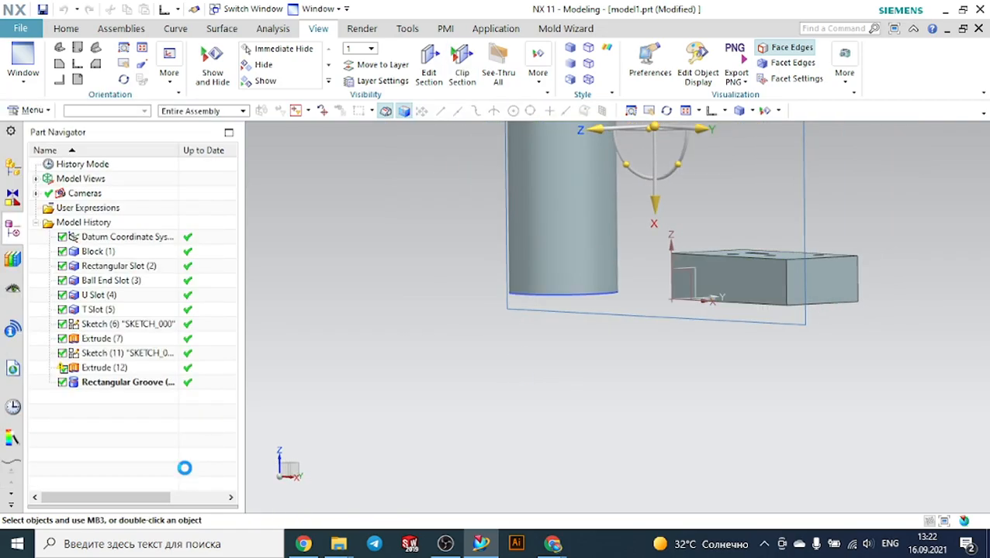
middle_drag(592, 298, 617, 288)
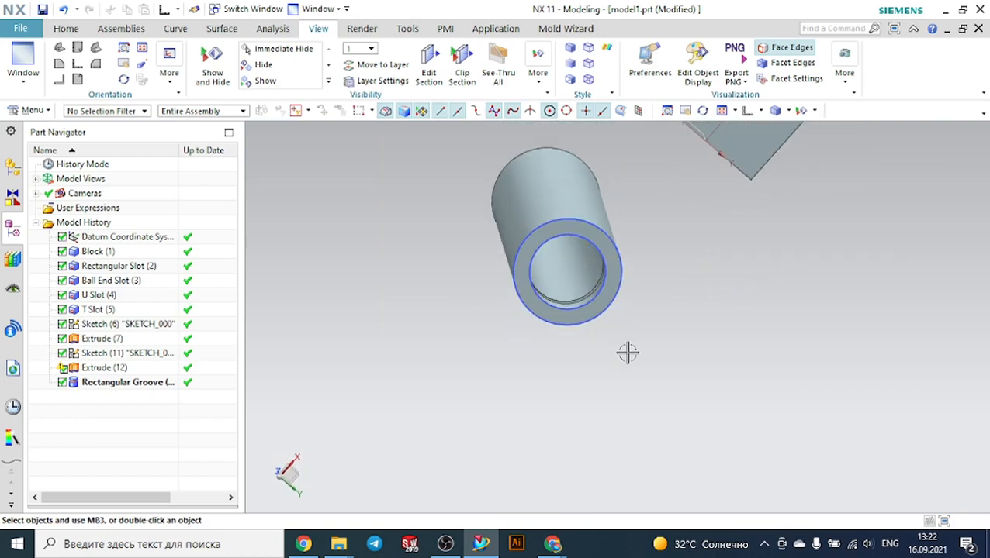
mouse_move(558, 544)
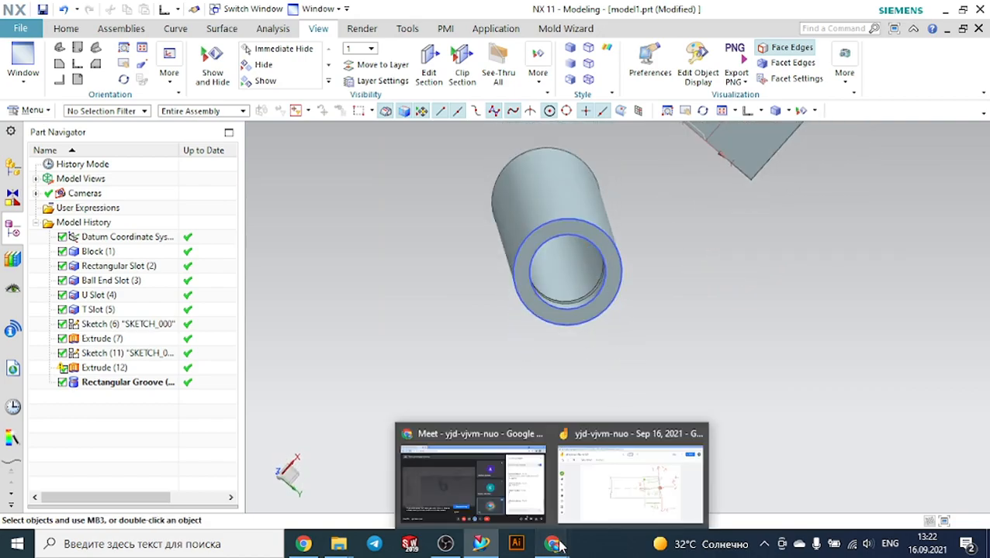
click(521, 504)
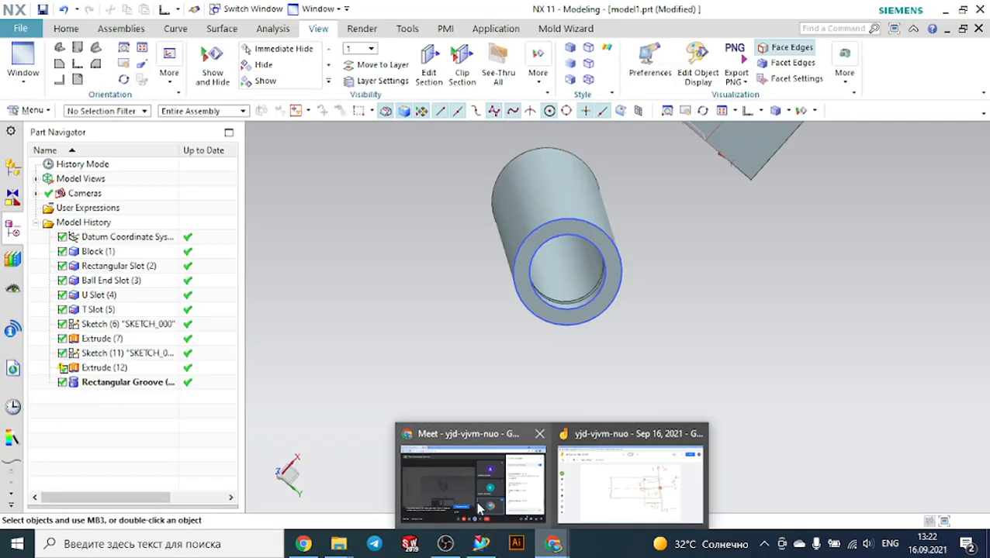
click(446, 491)
mouse_move(481, 544)
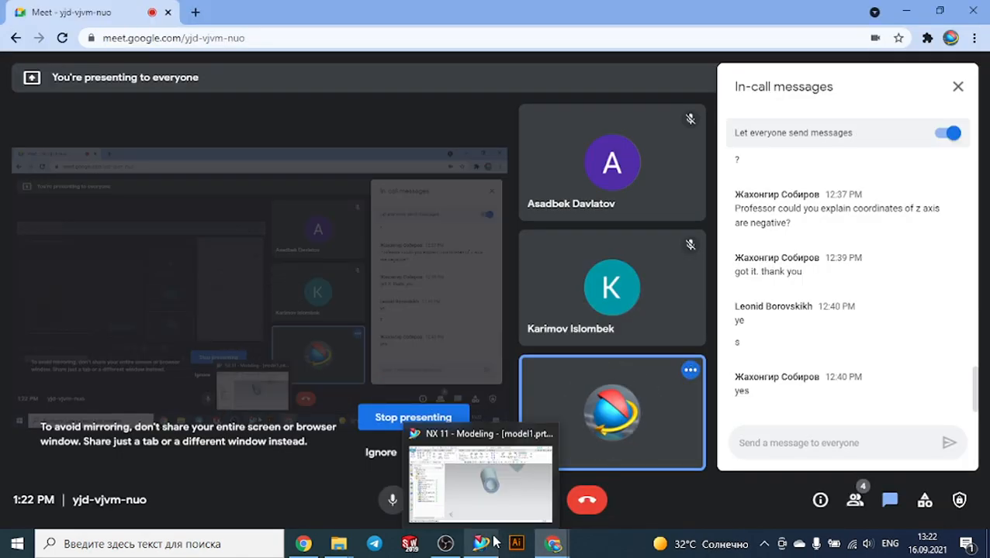
click(545, 416)
middle_drag(544, 416, 552, 352)
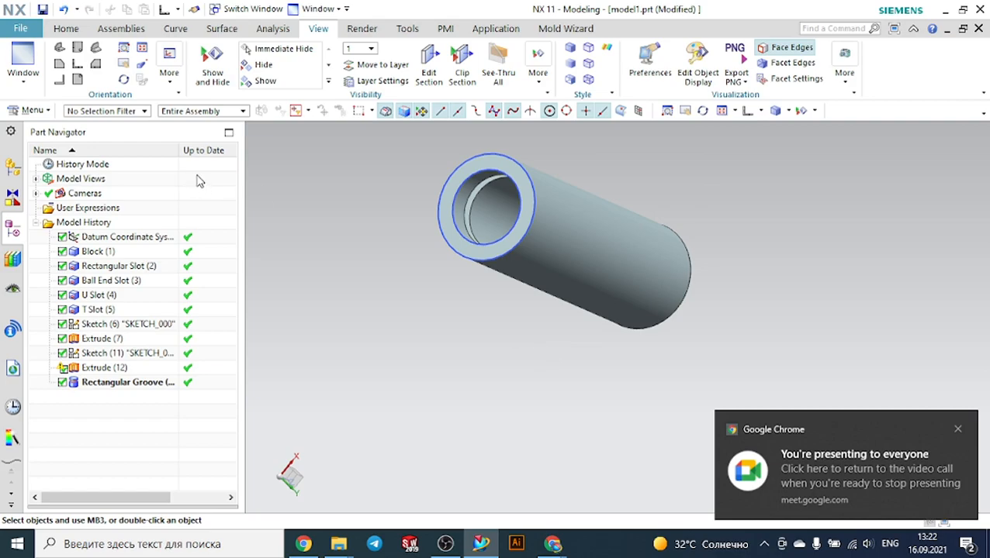
Create a new Model part named model2.prt in millimetres
click(67, 28)
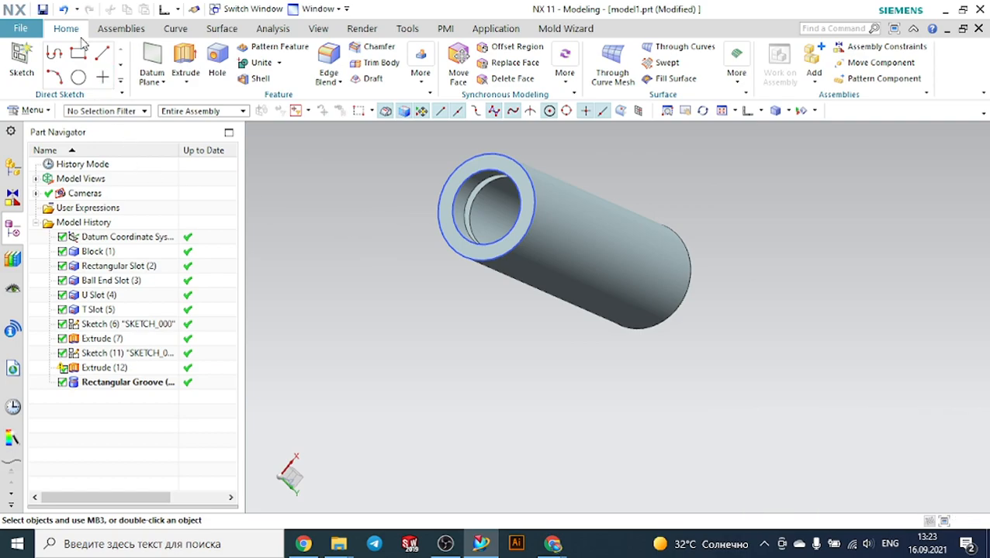
click(19, 31)
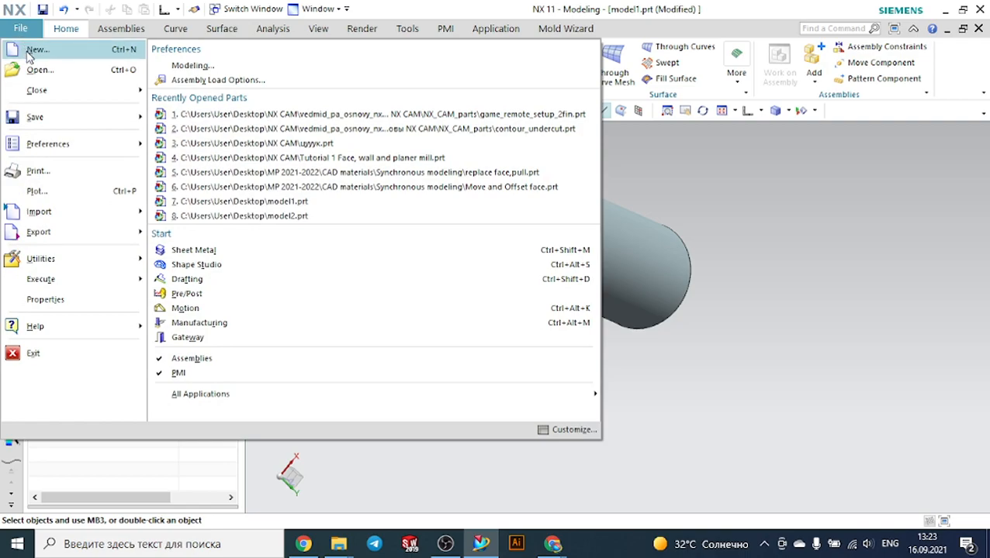
click(28, 51)
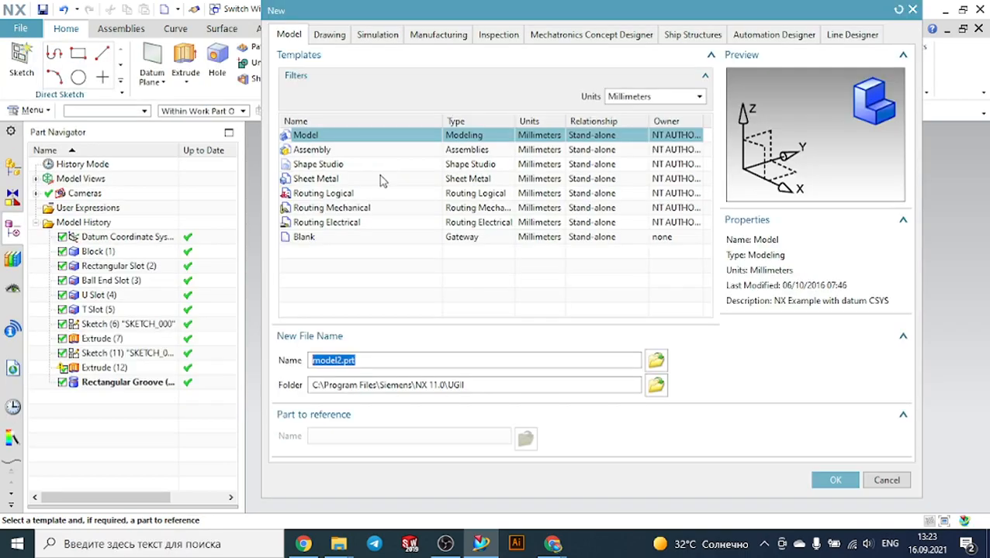
click(834, 482)
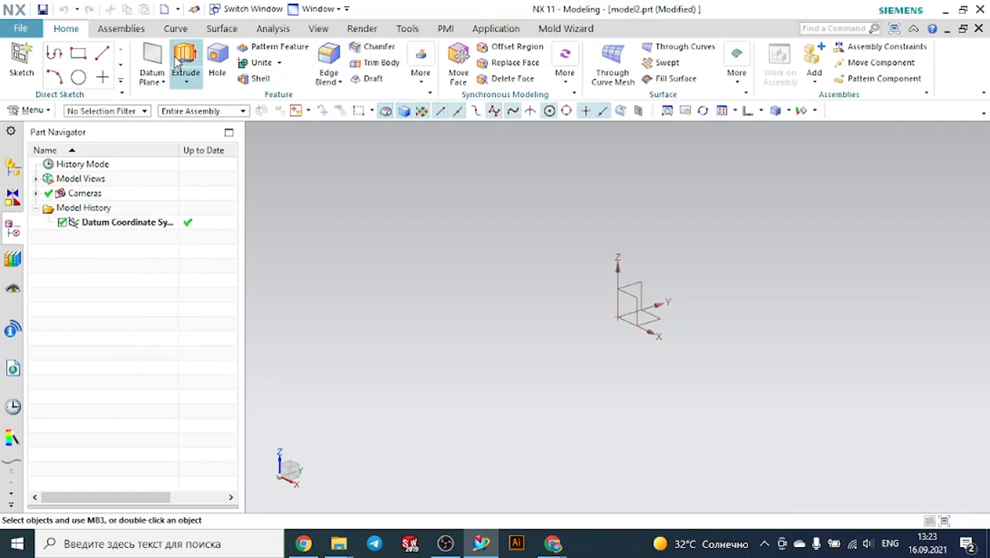
Sketch a rectangle about 132 by 75 mm on the XY plane
click(31, 62)
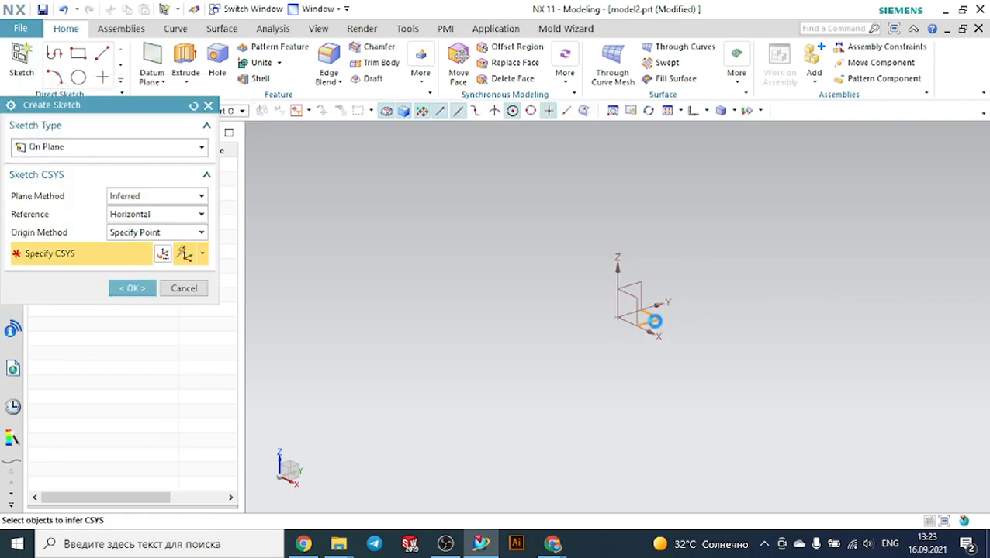
click(139, 292)
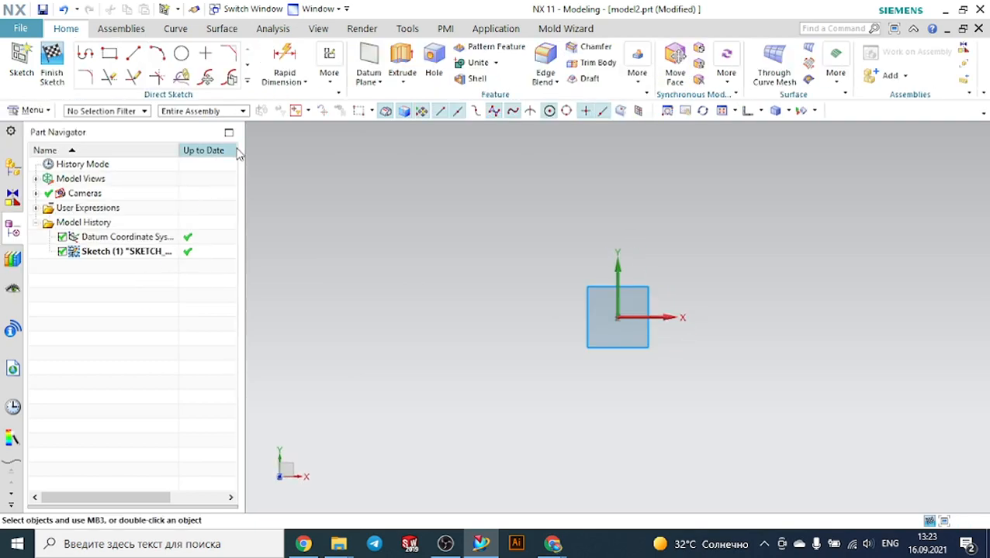
click(108, 53)
click(473, 222)
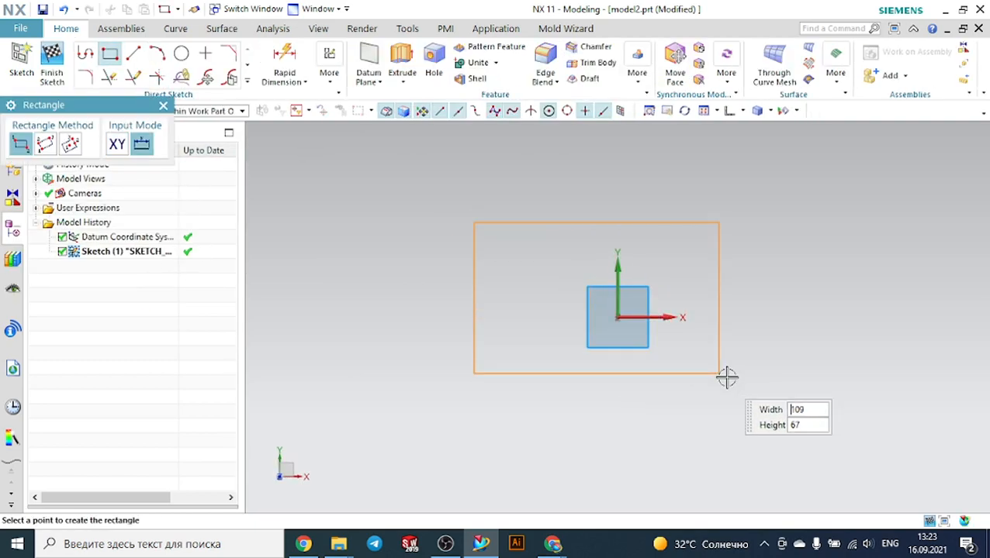
click(770, 389)
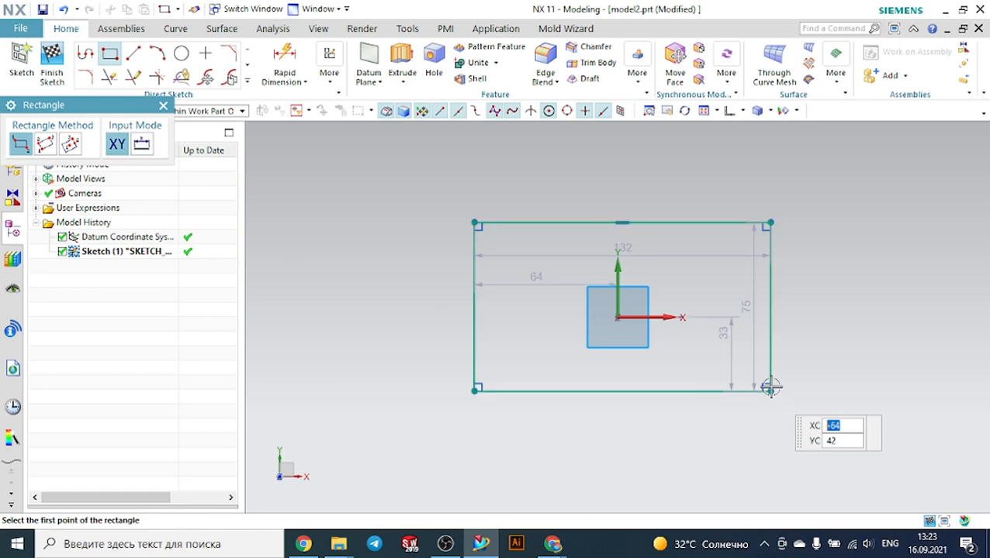
Extrude the rectangle 75 mm into a block
click(402, 62)
mouse_move(365, 276)
middle_down()
mouse_move(365, 240)
mouse_move(334, 254)
middle_up()
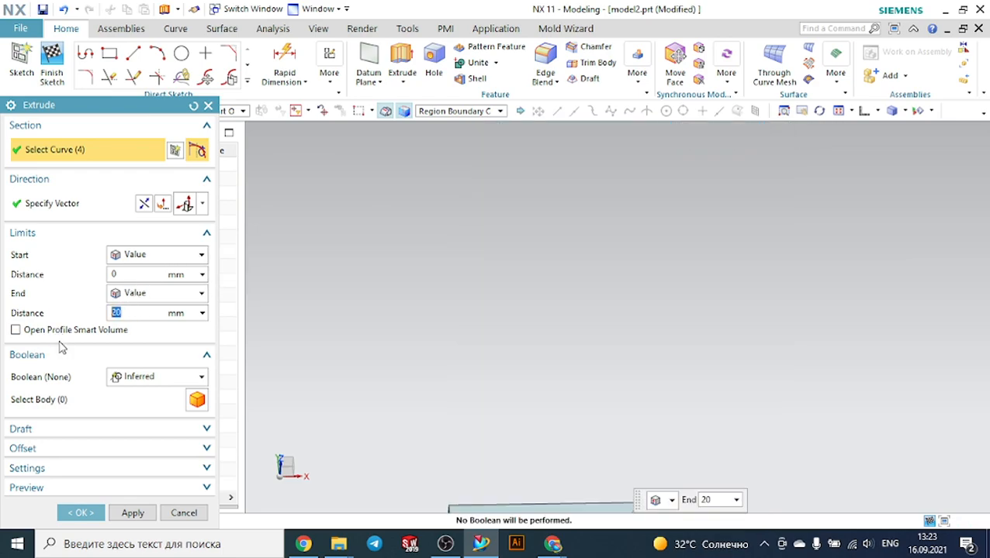
scroll(279, 246, down, 2)
scroll(518, 317, down, 2)
middle_drag(517, 326, 510, 304)
drag(505, 434, 522, 391)
middle_drag(654, 422, 674, 415)
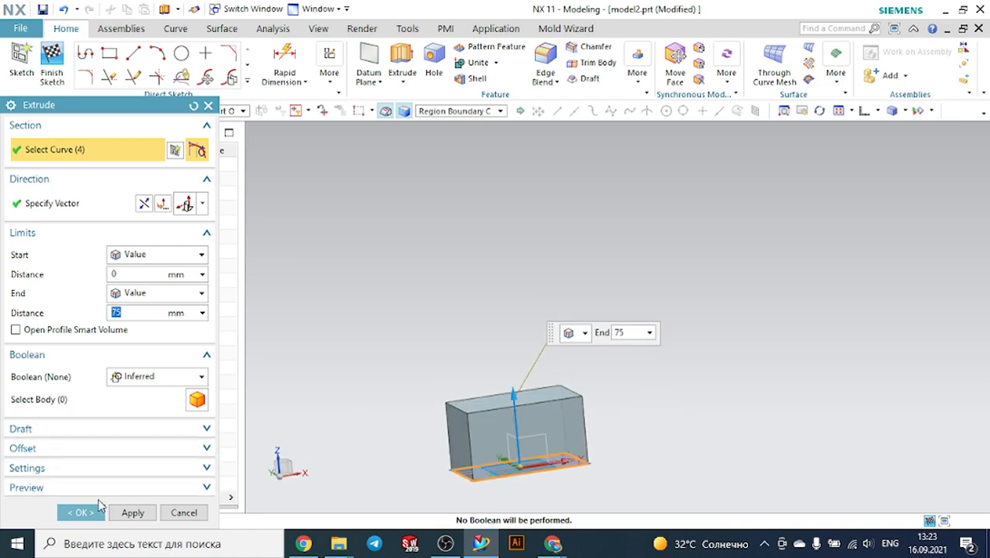
click(81, 513)
Shell the block, removing its top face, with a 2 mm wall thickness
middle_drag(558, 387, 592, 372)
scroll(599, 375, up, 3)
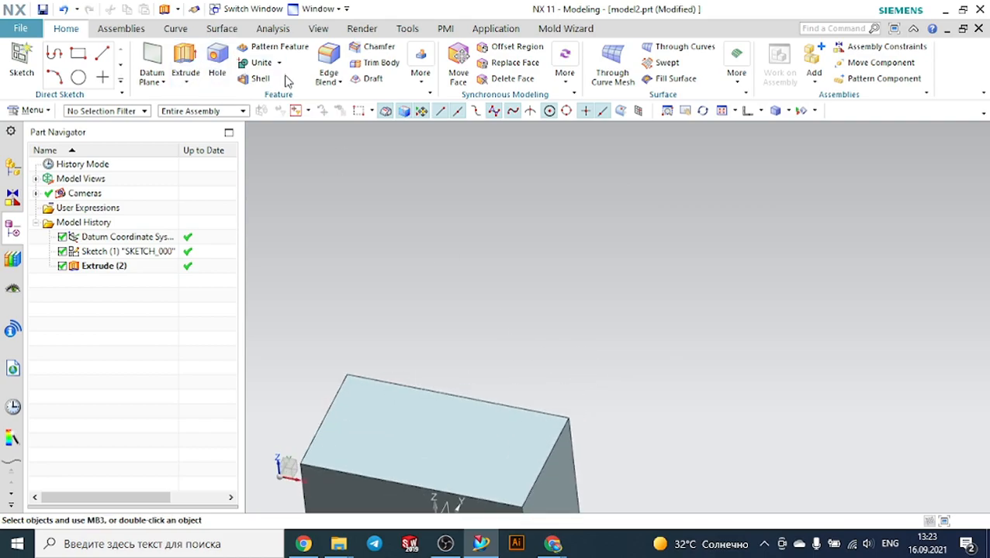
click(396, 409)
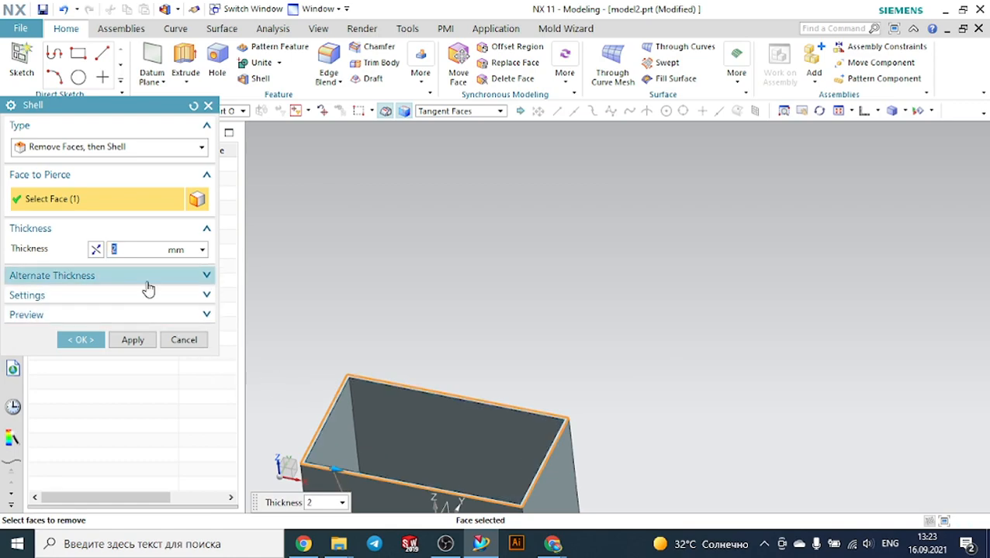
click(81, 340)
Sketch two concentric circles near the box's corner on its inner floor face
middle_drag(474, 234, 486, 258)
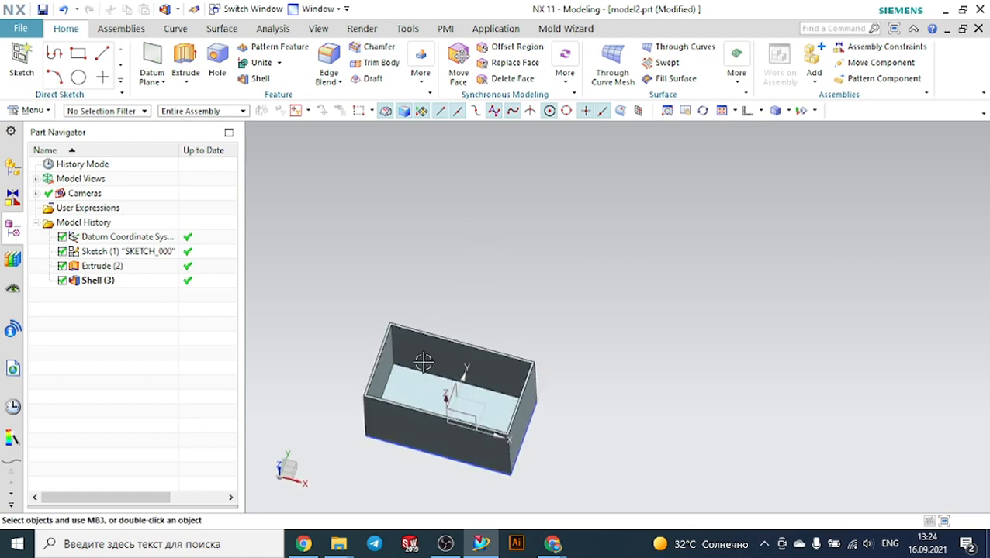
scroll(416, 394, up, 3)
scroll(417, 393, down, 3)
scroll(481, 277, up, 1)
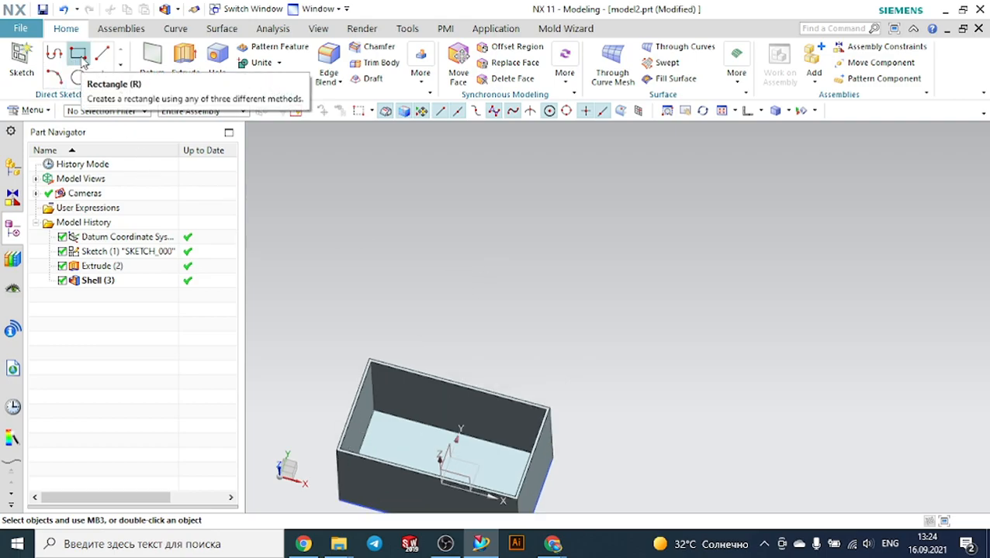
click(394, 432)
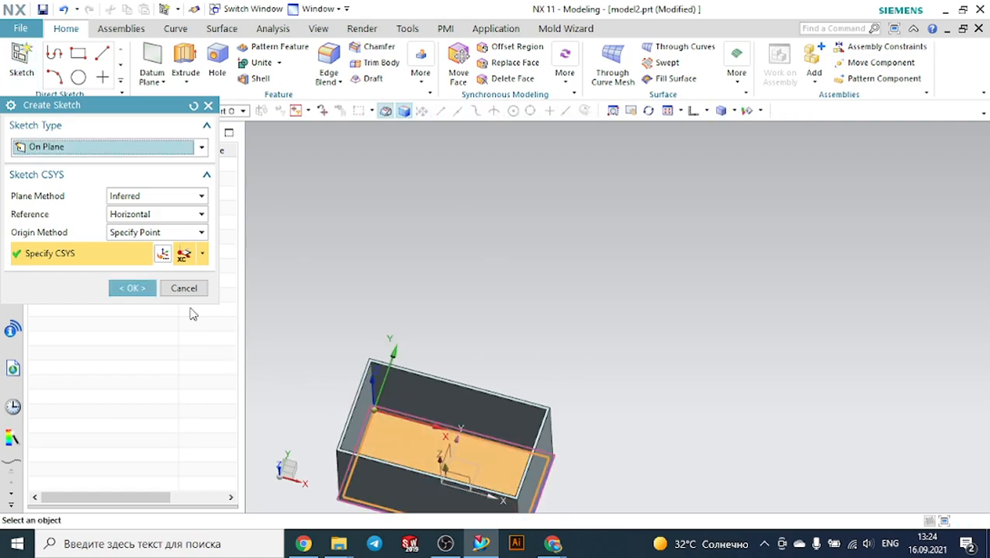
click(132, 287)
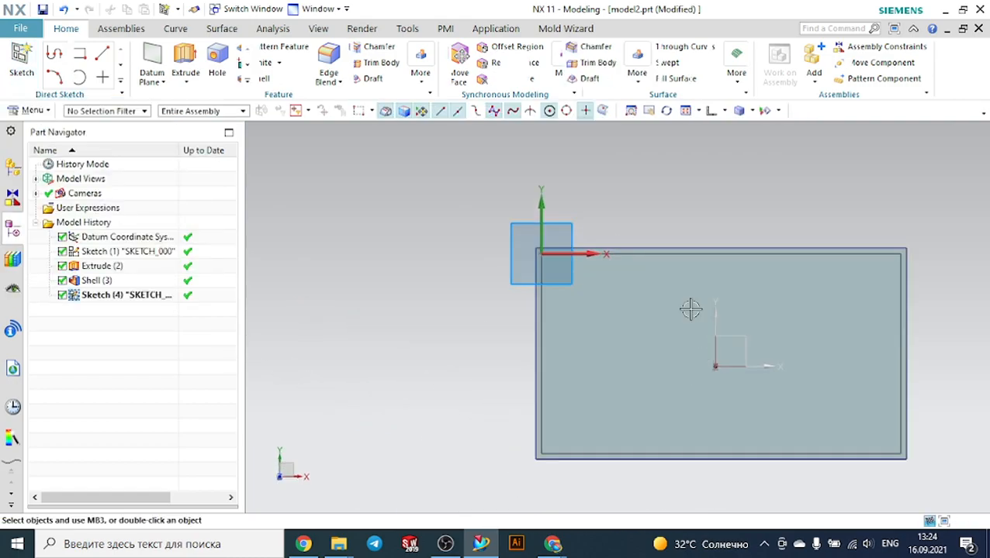
scroll(614, 239, up, 2)
click(180, 52)
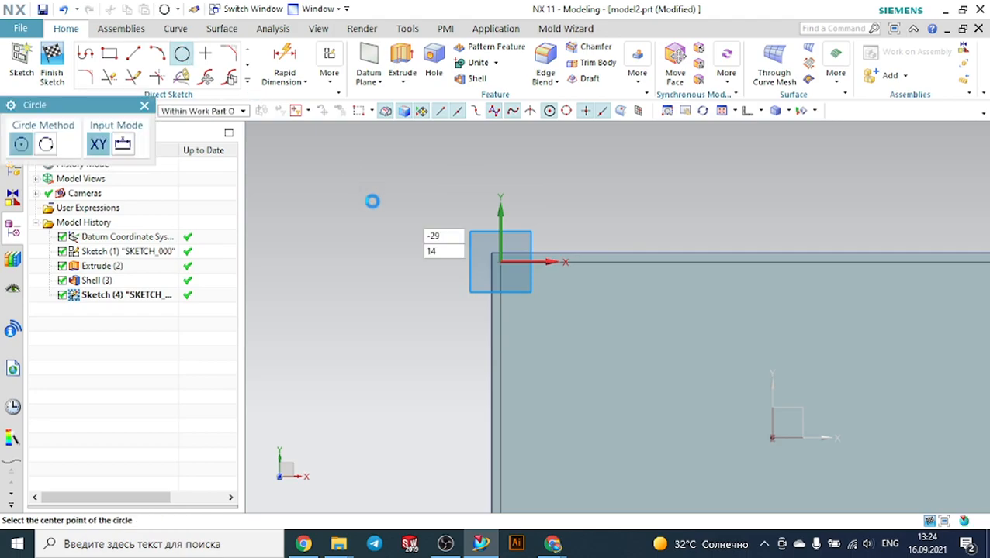
click(539, 307)
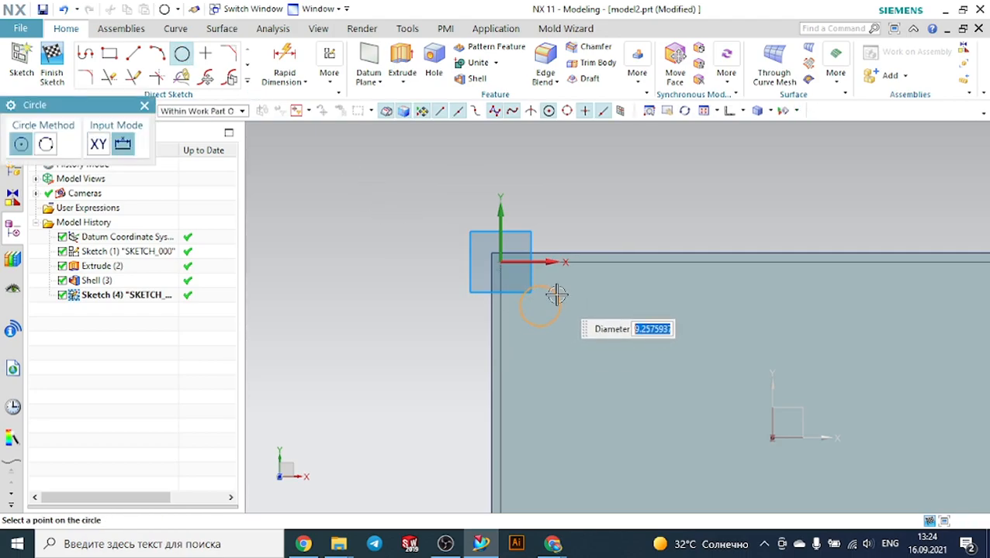
click(557, 294)
click(540, 307)
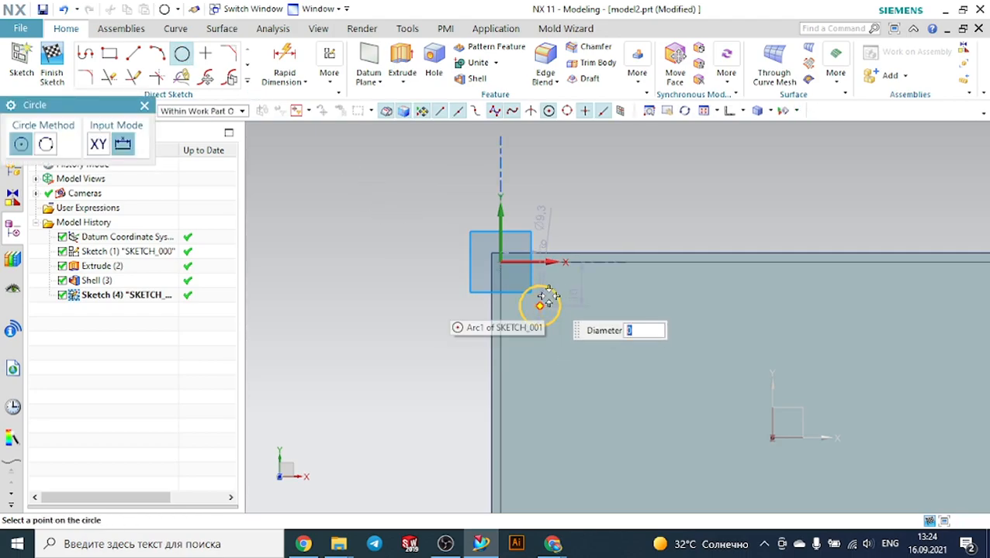
scroll(540, 304, up, 5)
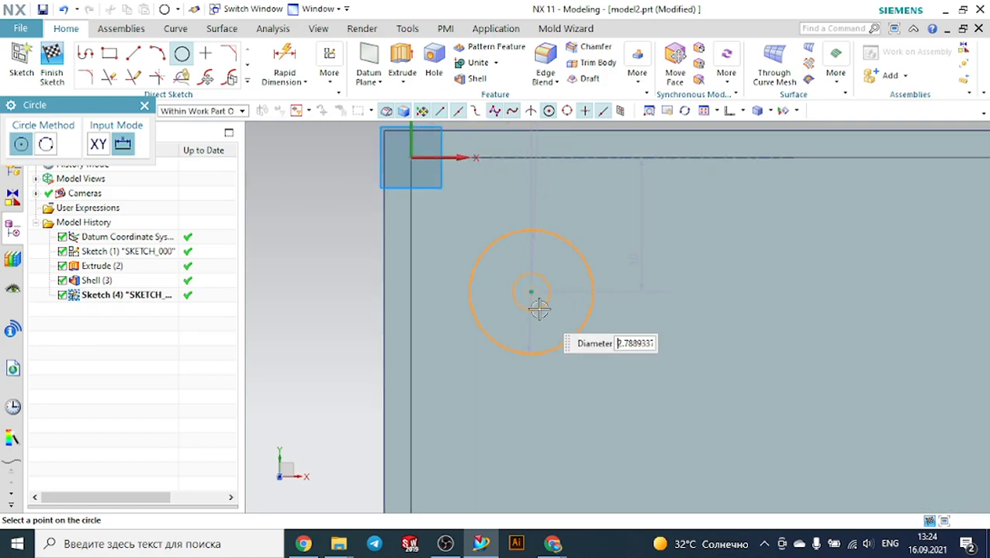
click(538, 321)
key(Escape)
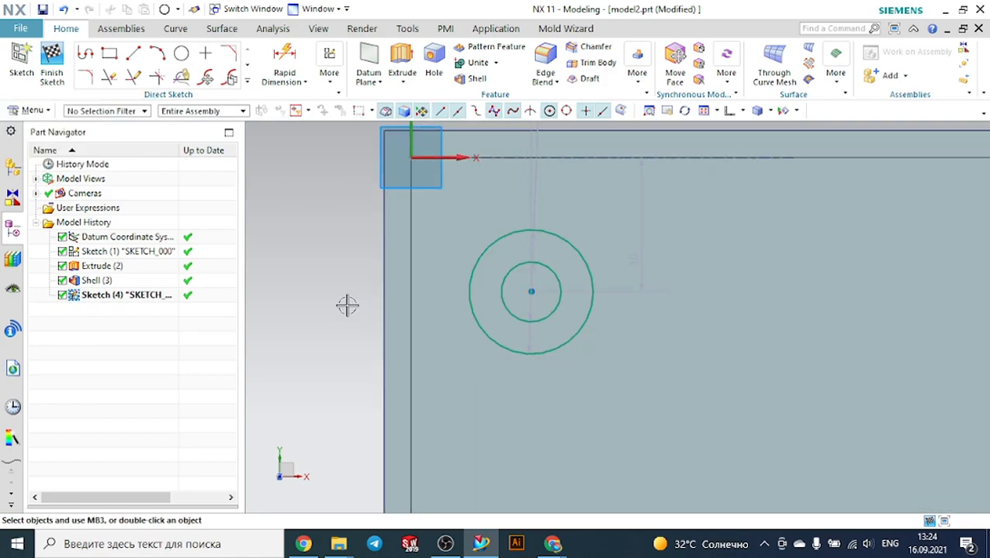
Extrude the concentric circles 75 mm, uniting them with the box to form a hollow post
scroll(346, 305, down, 5)
middle_drag(317, 299, 327, 148)
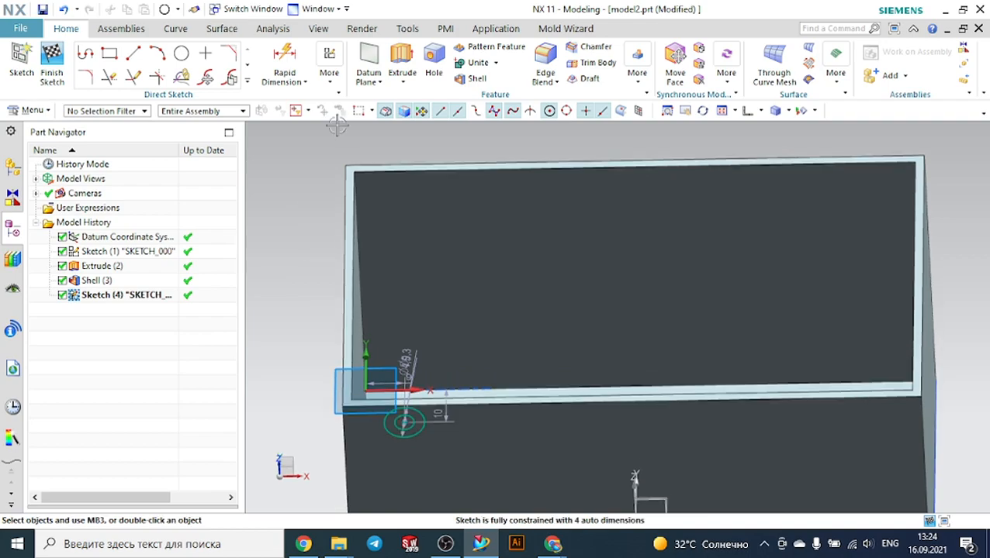
click(402, 62)
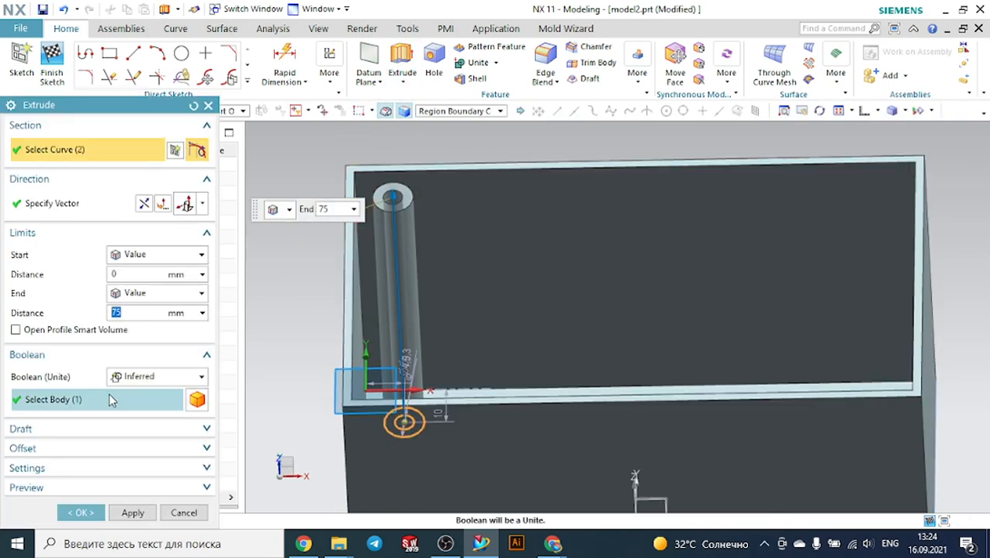
click(99, 513)
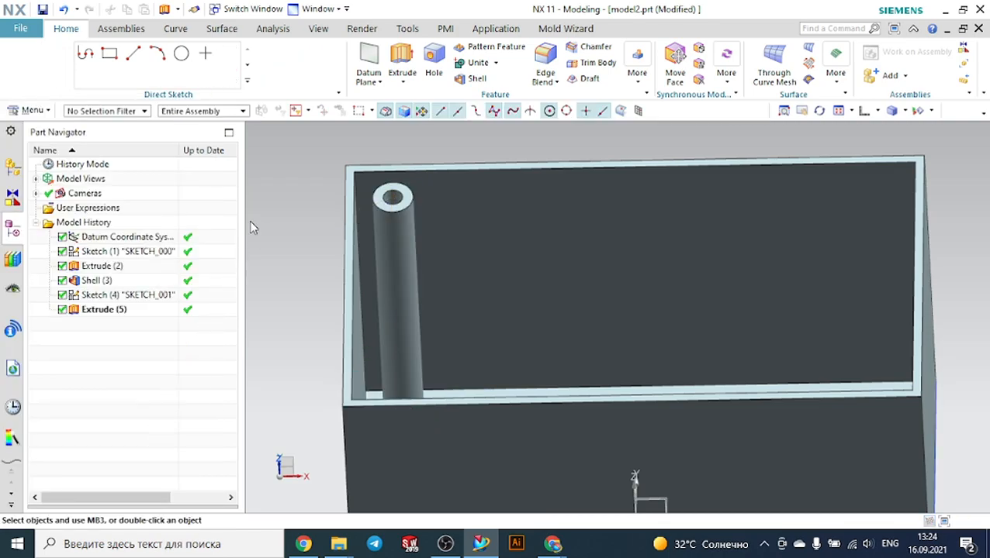
mouse_move(254, 227)
middle_down()
mouse_move(254, 254)
mouse_move(255, 234)
middle_up()
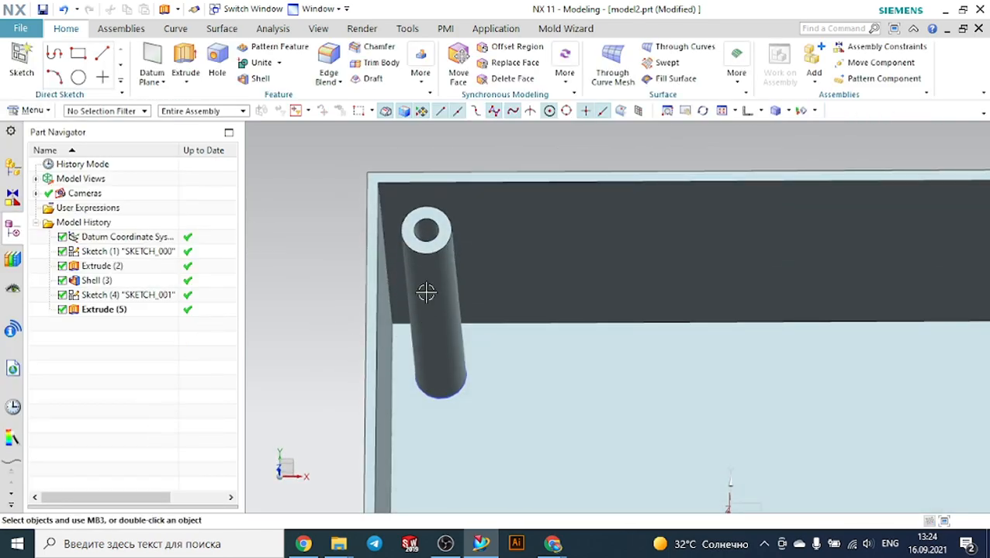
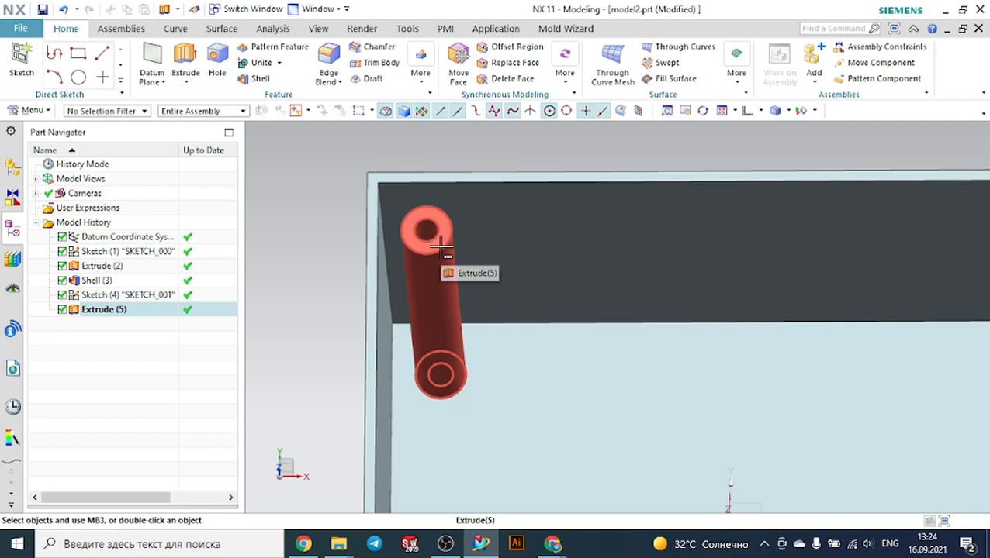
Start a new sketch on the top face of the hollow post
click(320, 256)
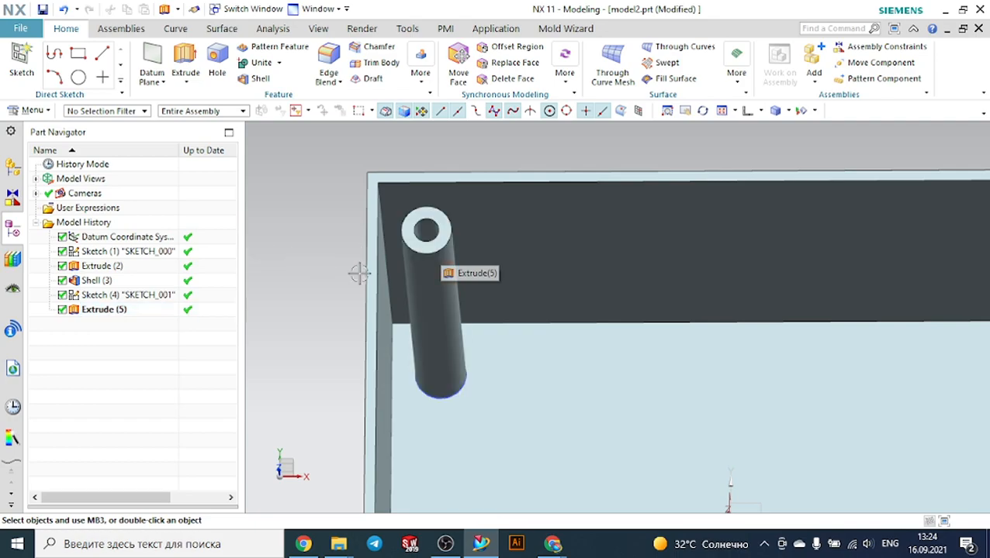
middle_drag(490, 353, 578, 227)
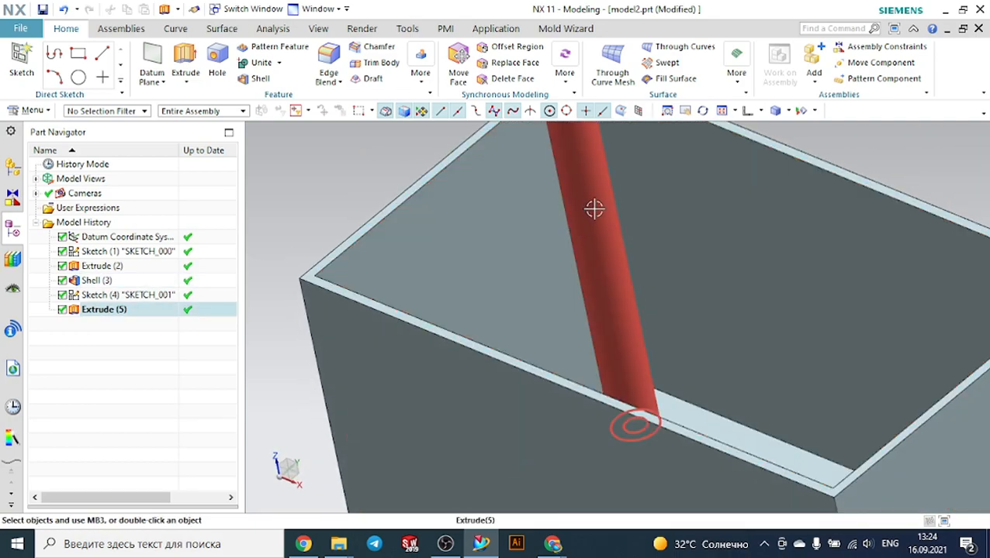
scroll(543, 202, down, 5)
middle_drag(416, 168, 426, 181)
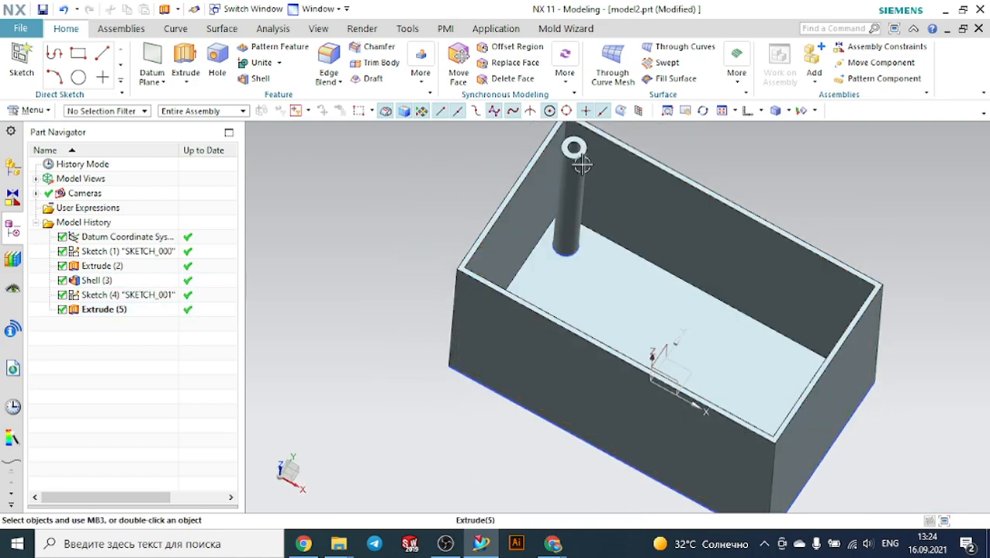
scroll(564, 218, down, 2)
scroll(584, 172, up, 5)
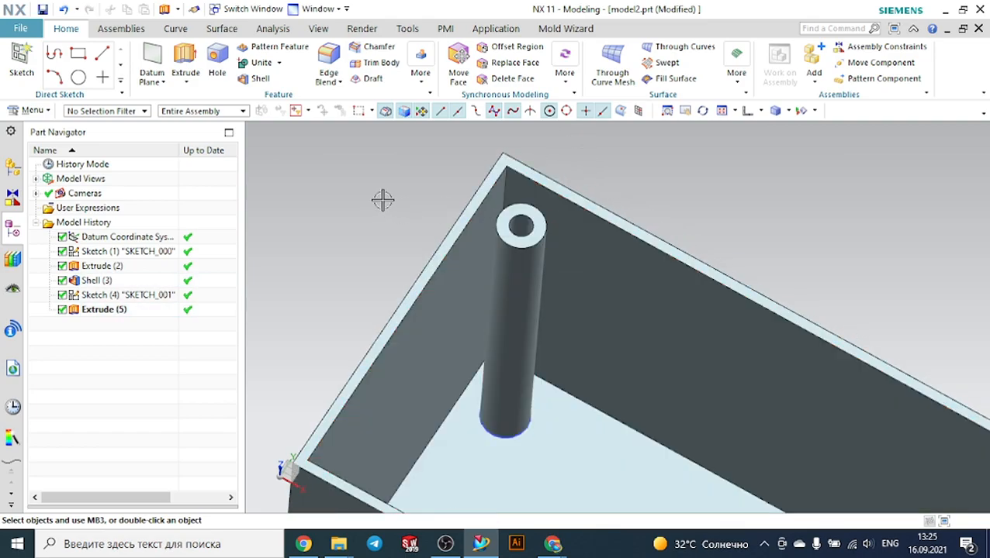
click(22, 51)
scroll(534, 196, up, 3)
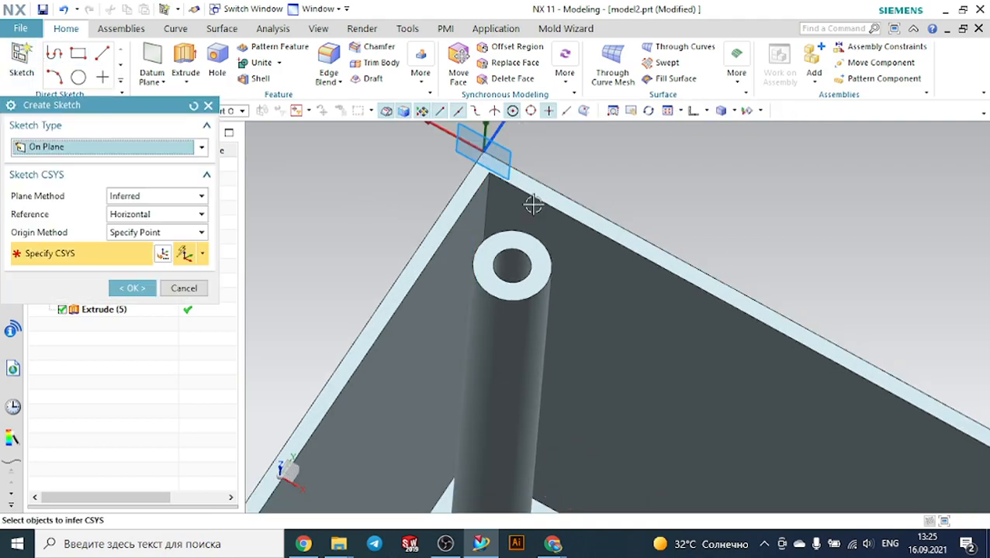
click(505, 235)
click(132, 288)
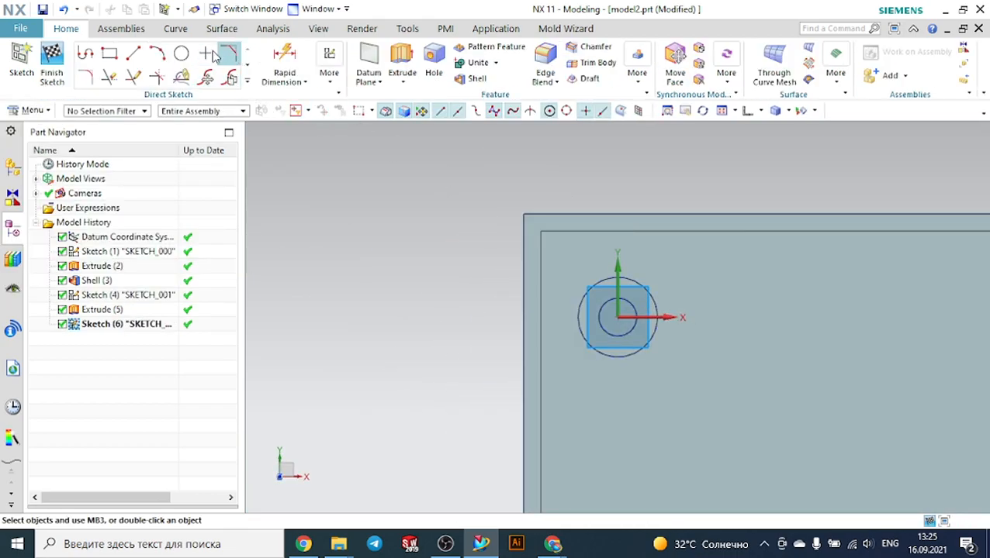
Draw a line from the box's inner corner to the post's inner circle and finish the sketch
click(133, 54)
scroll(601, 284, up, 2)
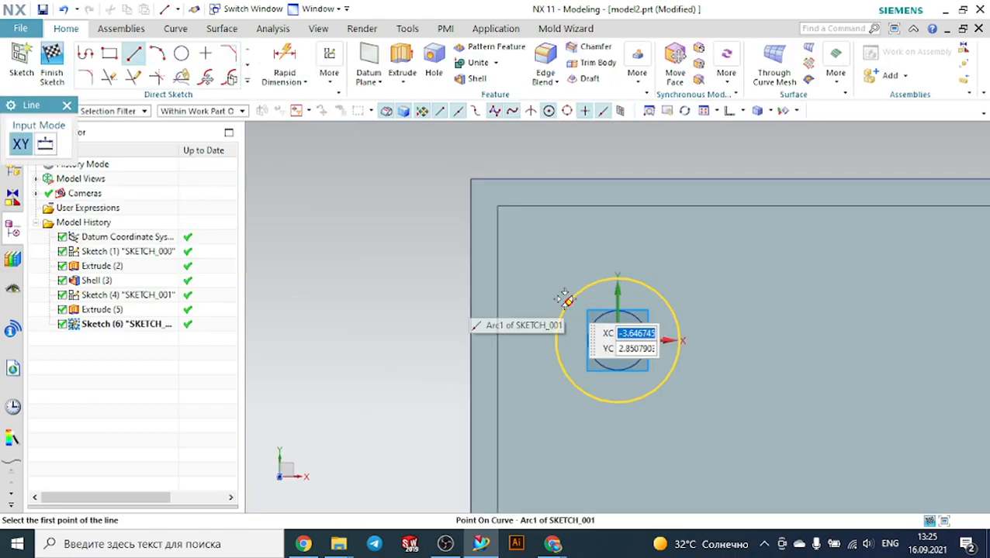
click(564, 298)
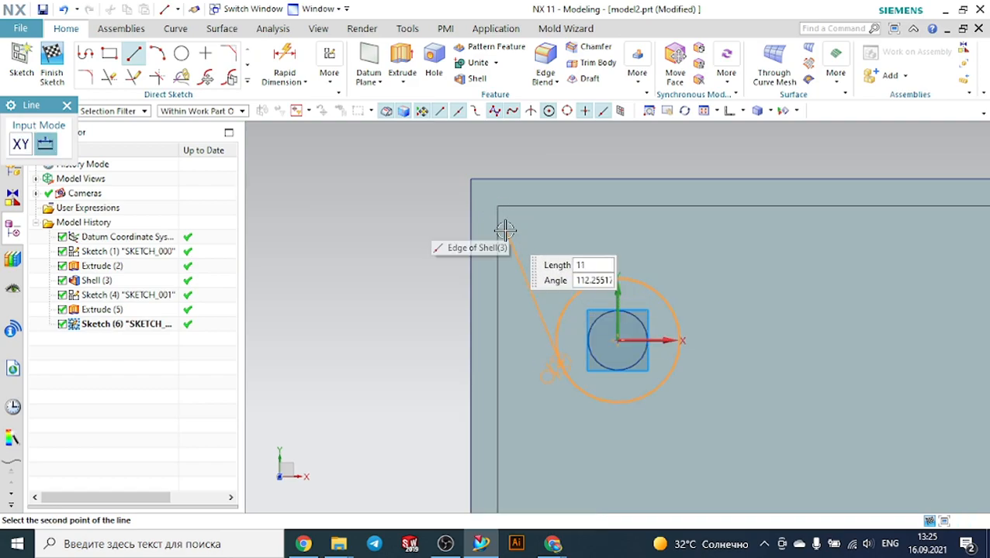
key(Escape)
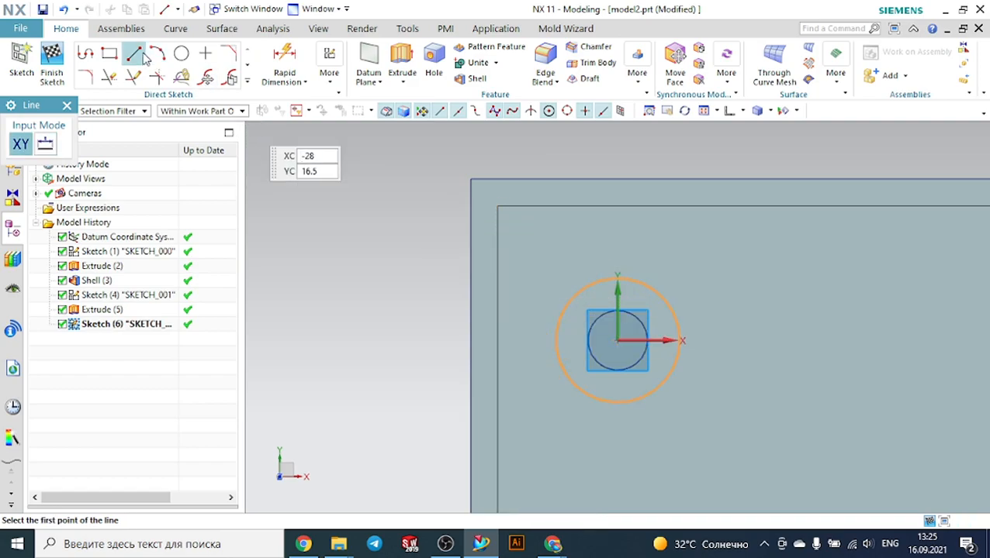
click(498, 207)
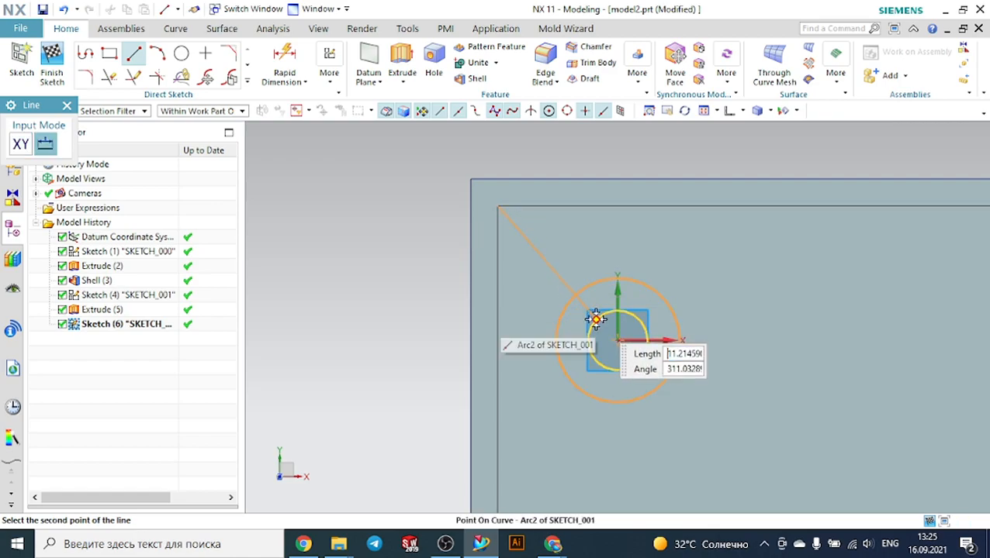
click(595, 319)
key(Escape)
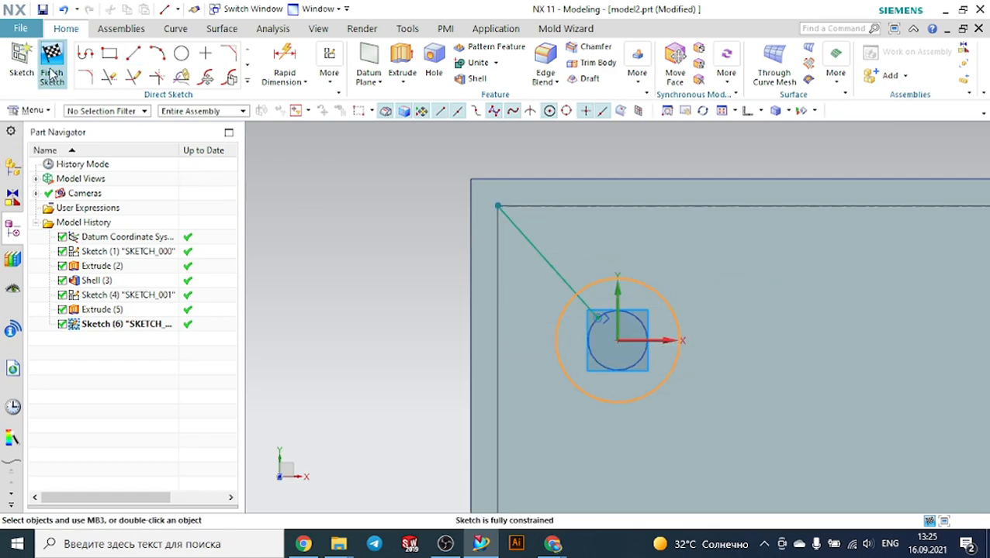
click(53, 53)
Start a Rib on the box body, selecting the sketched line as its section
mouse_move(274, 212)
middle_down()
mouse_move(313, 248)
mouse_move(315, 239)
middle_up()
scroll(348, 211, down, 4)
scroll(369, 219, down, 3)
scroll(417, 141, up, 6)
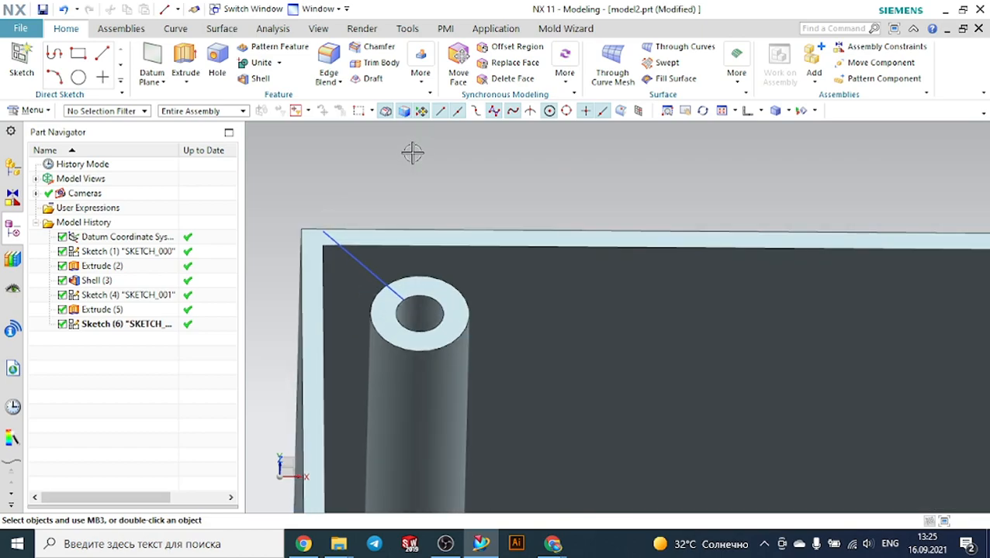
click(423, 84)
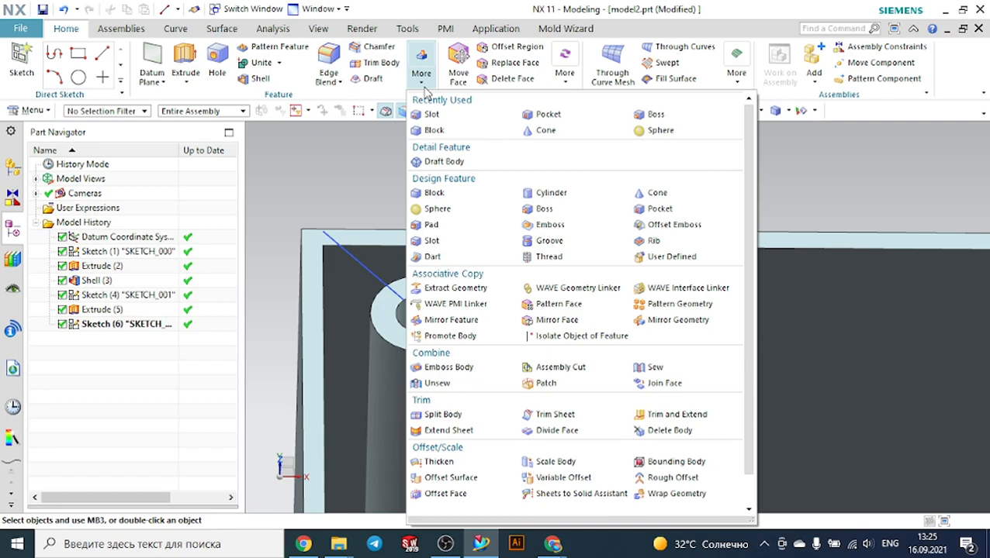
click(656, 244)
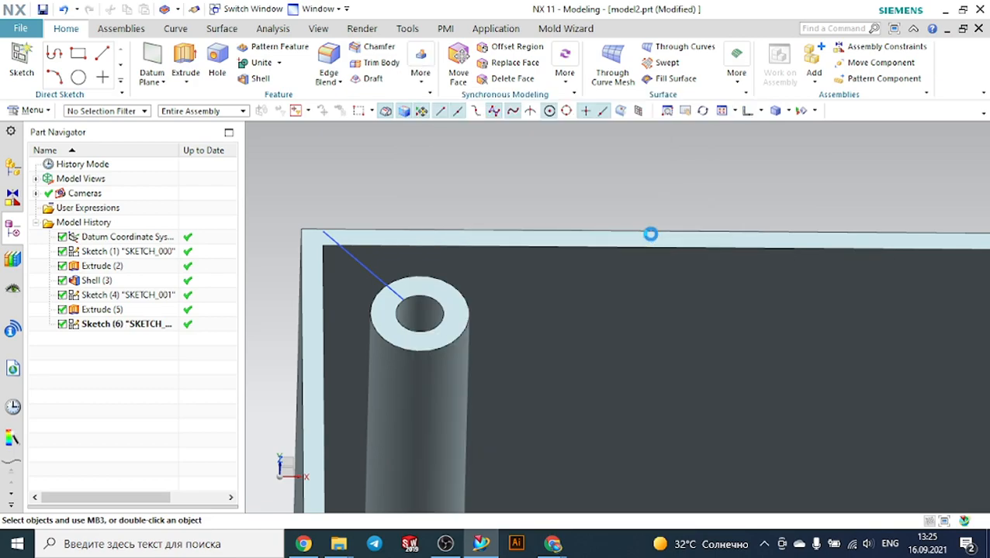
click(70, 155)
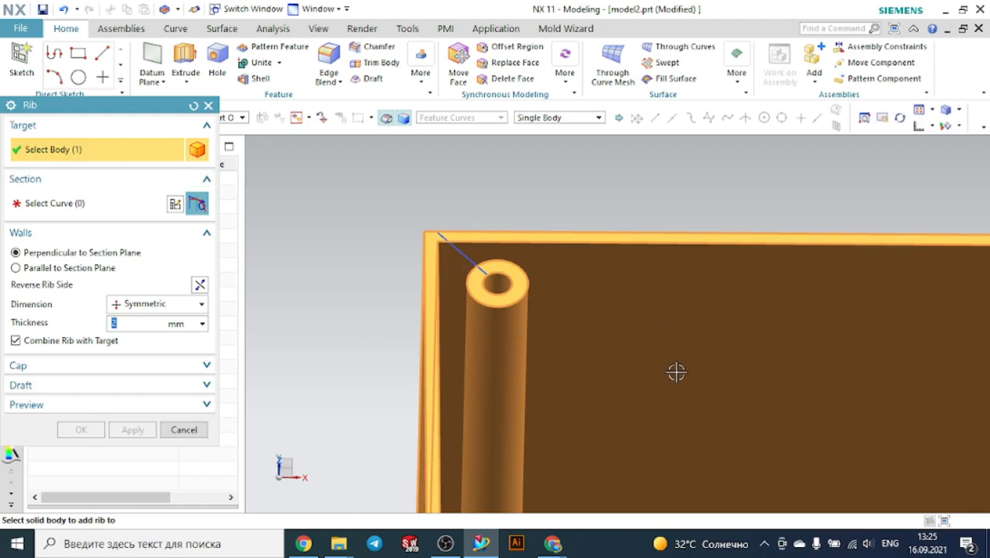
scroll(682, 312, down, 4)
click(42, 202)
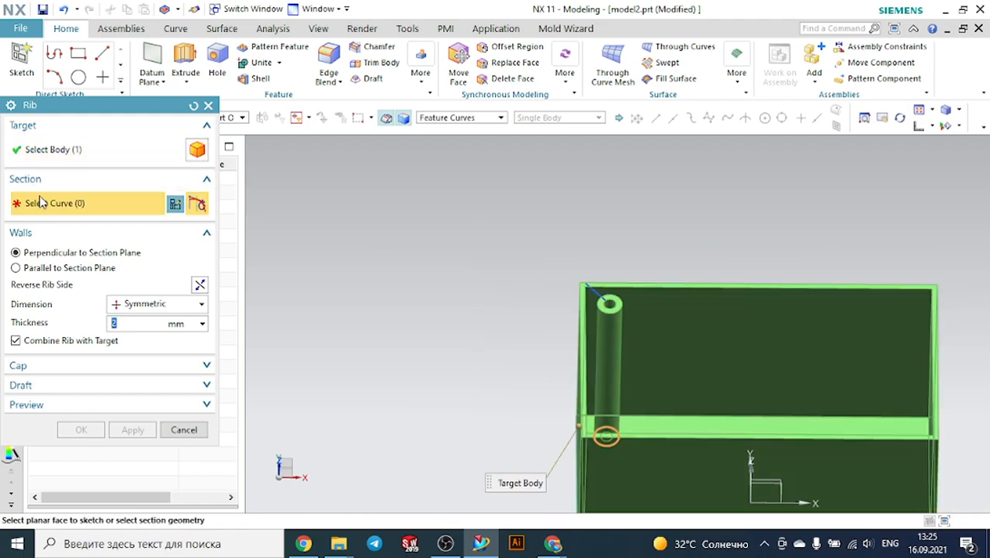
scroll(659, 281, up, 4)
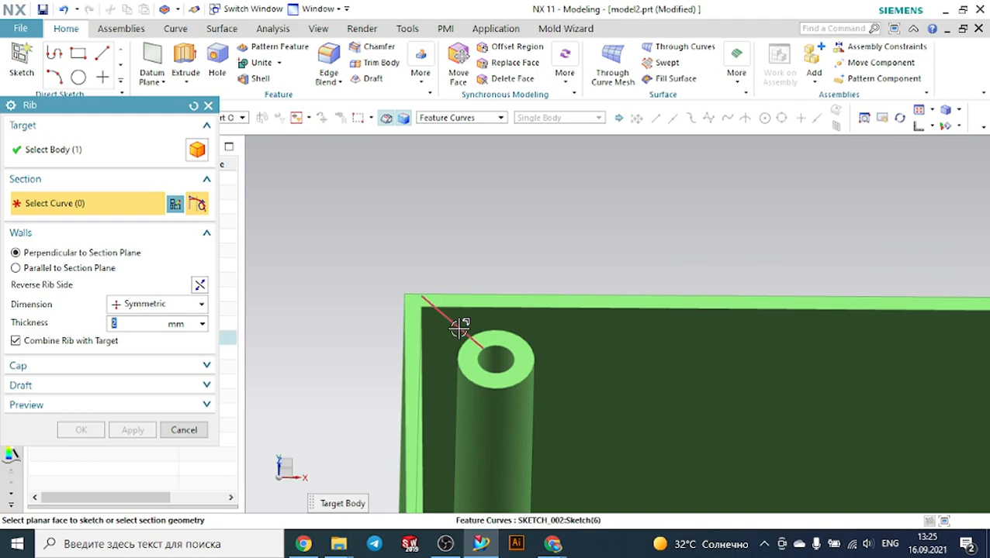
click(459, 313)
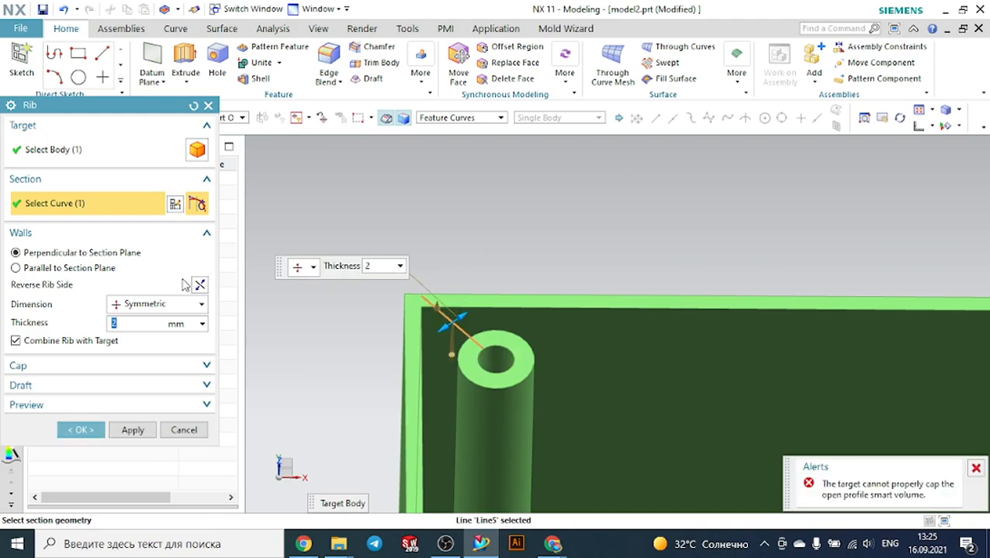
Try to apply the rib with 2 mm symmetric walls perpendicular to the section plane, reversing the rib side
click(57, 272)
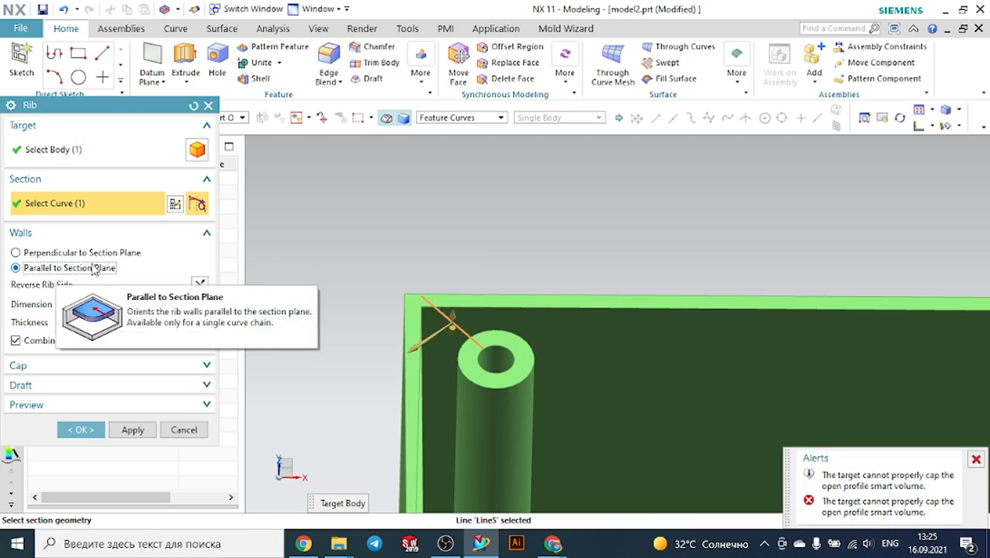
click(200, 285)
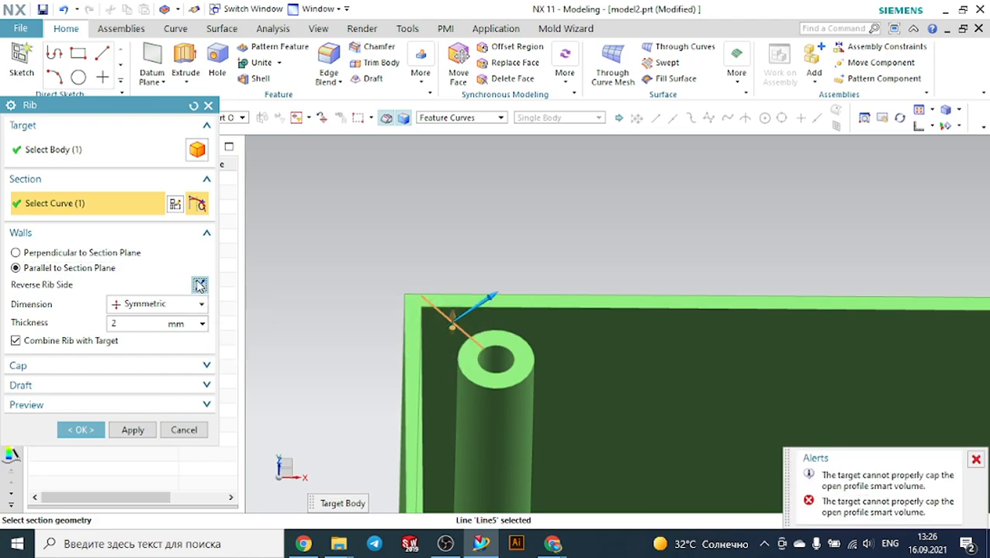
click(89, 252)
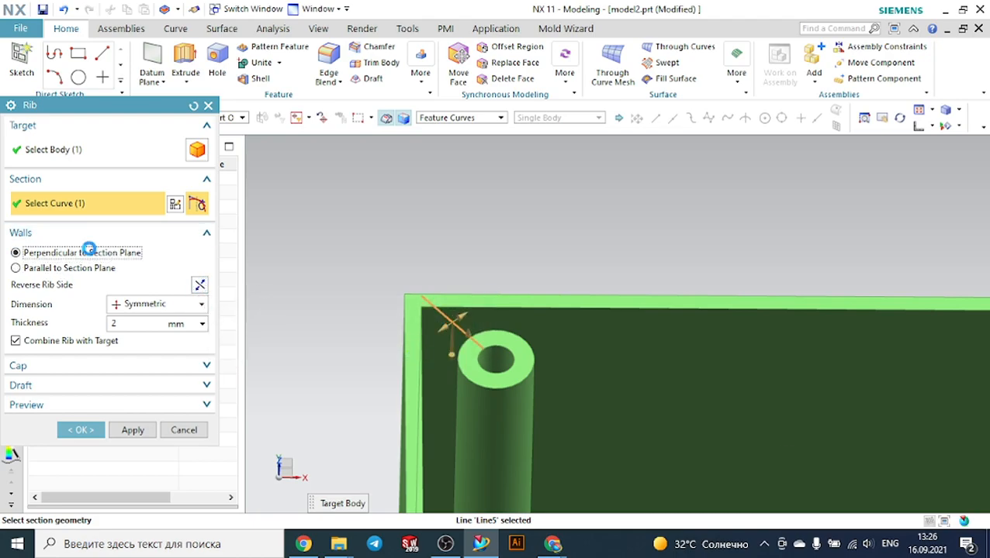
click(200, 285)
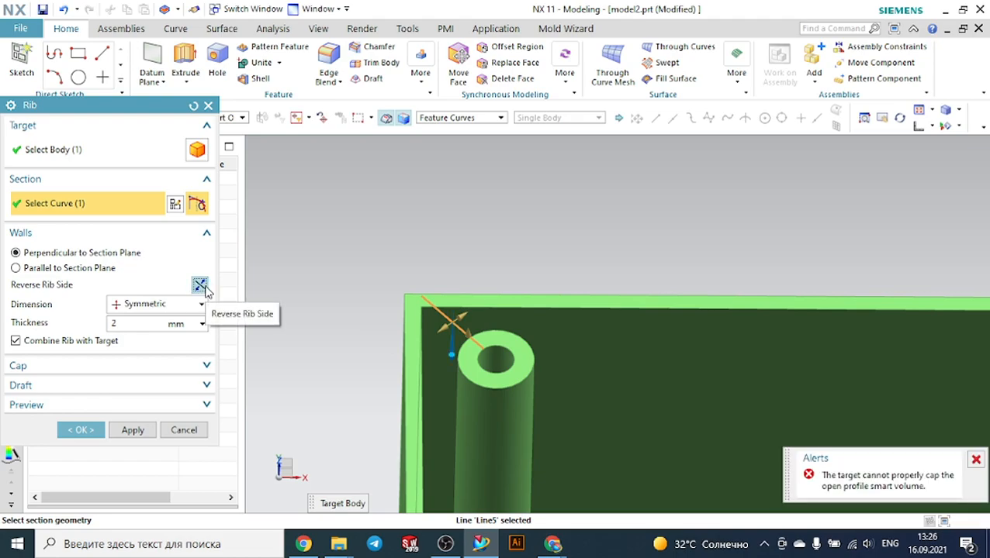
click(90, 429)
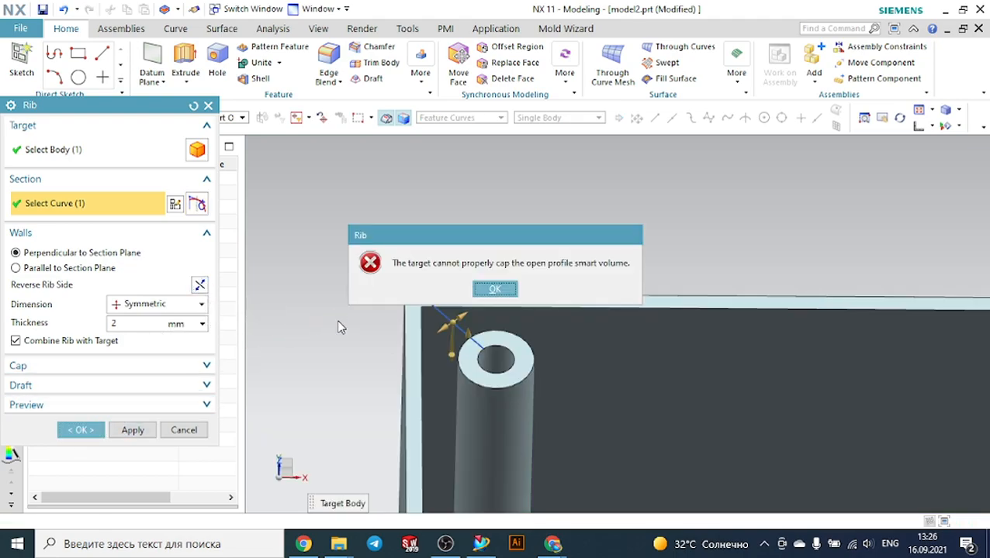
click(494, 289)
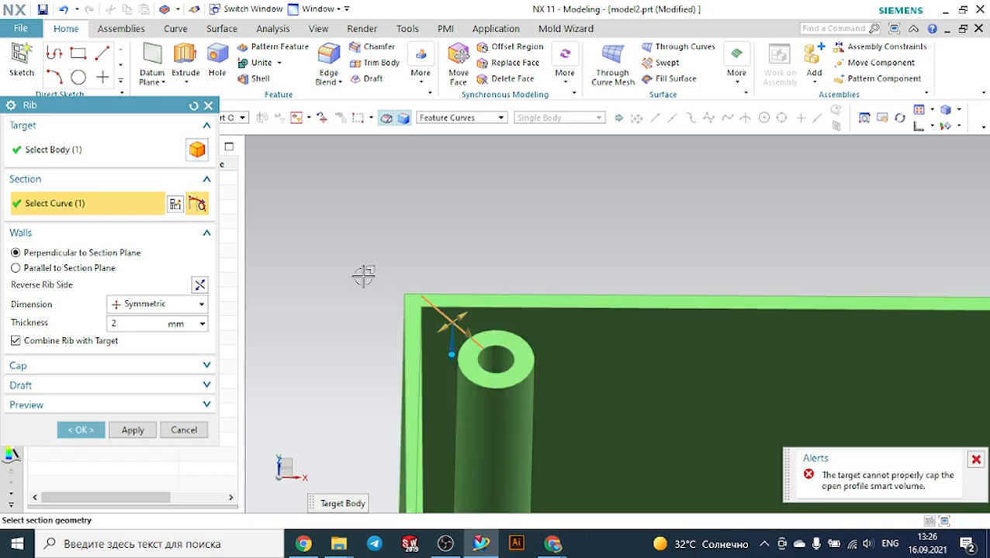
Retry the rib with walls parallel to the section plane, then cancel the Rib command
click(106, 267)
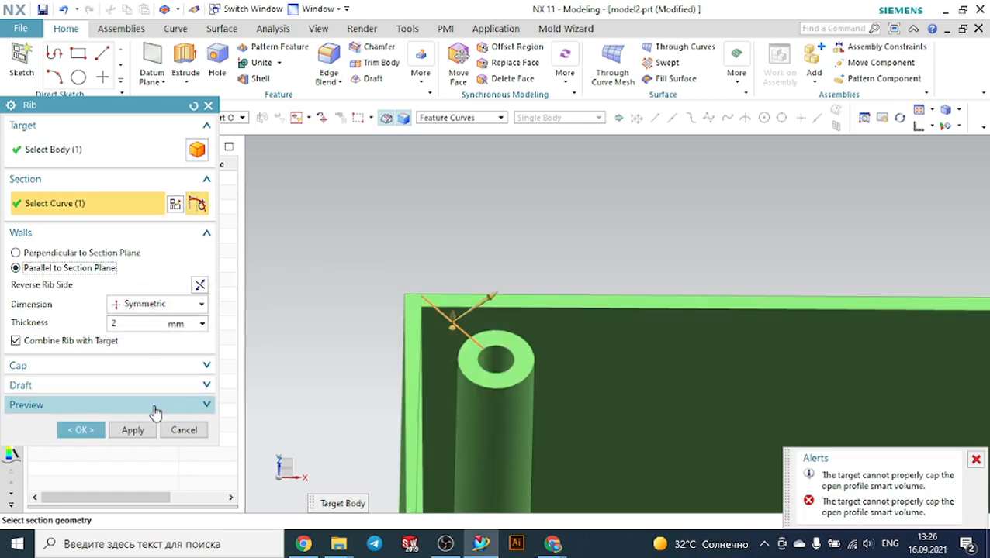
click(83, 431)
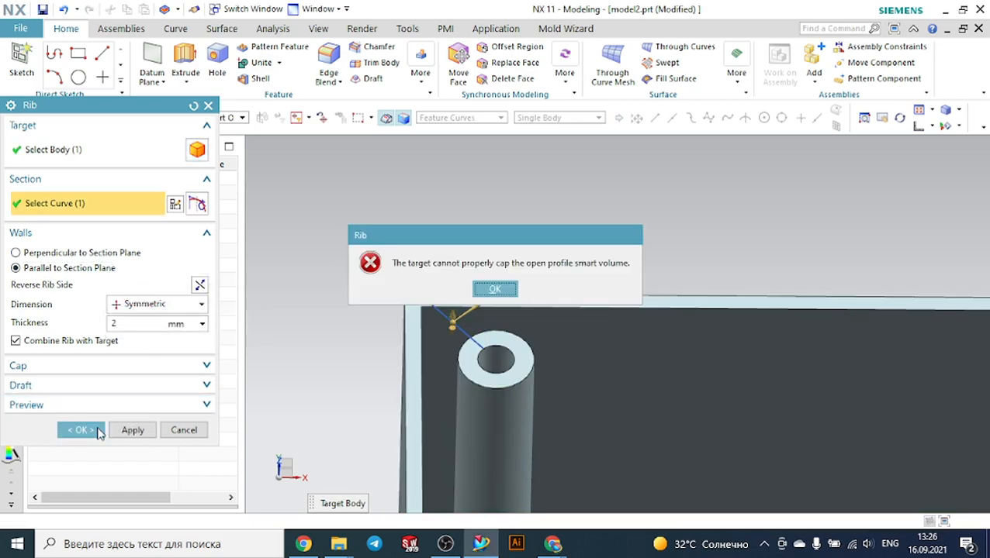
click(496, 290)
click(186, 430)
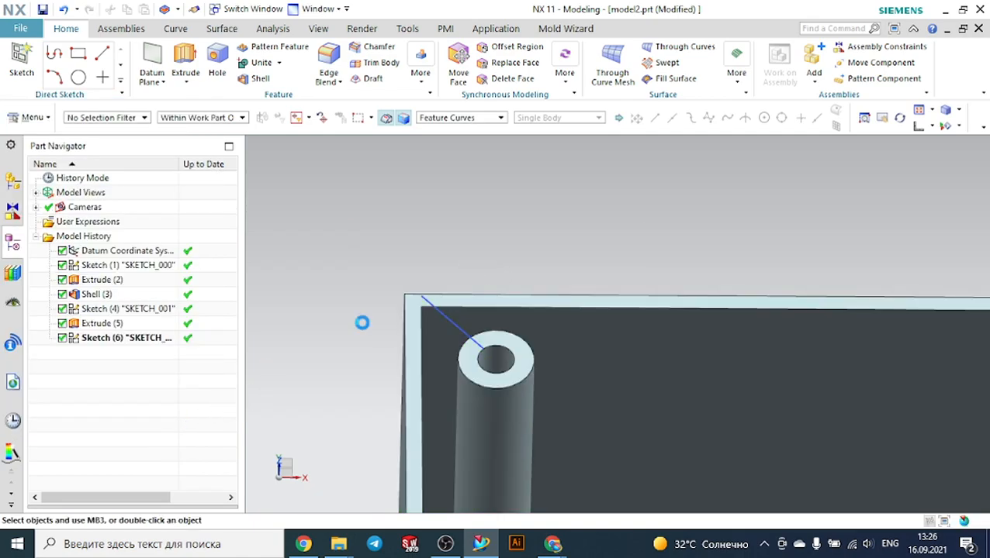
Reopen the post sketch for editing and delete the diagonal line
scroll(515, 204, down, 3)
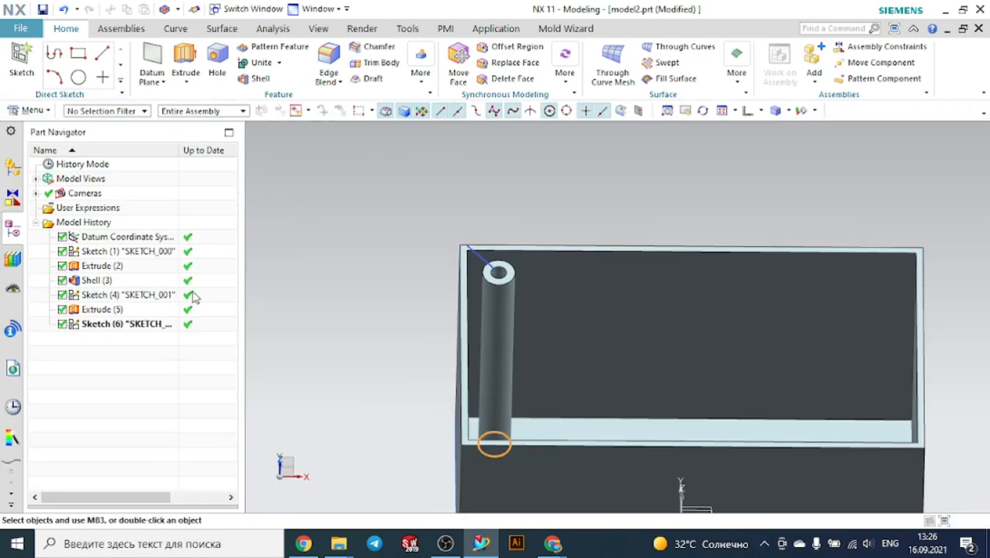
click(121, 327)
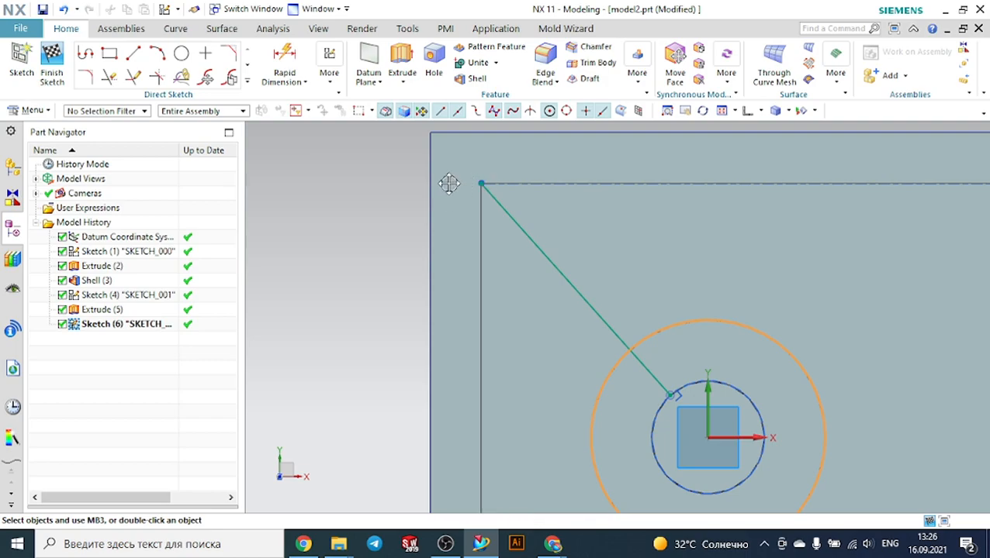
click(511, 217)
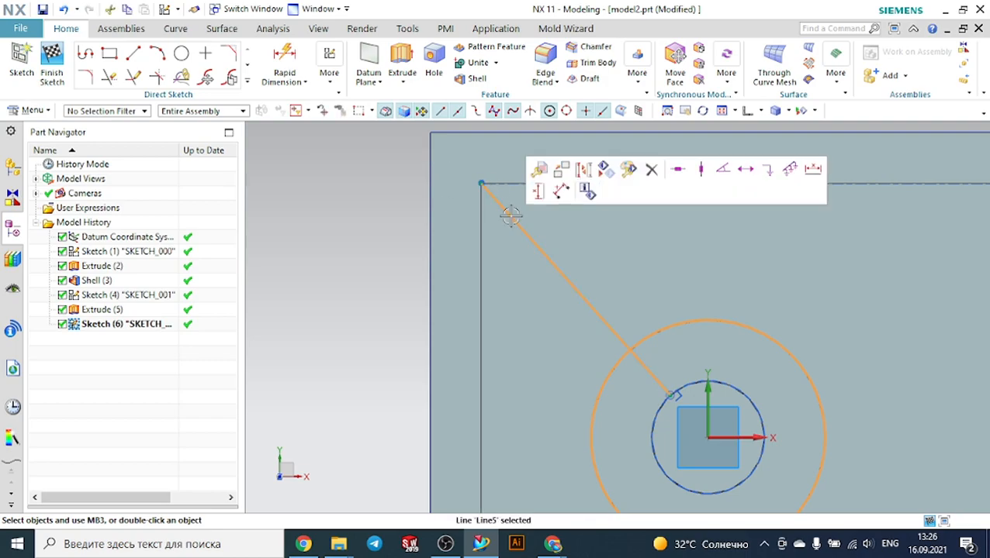
key(Delete)
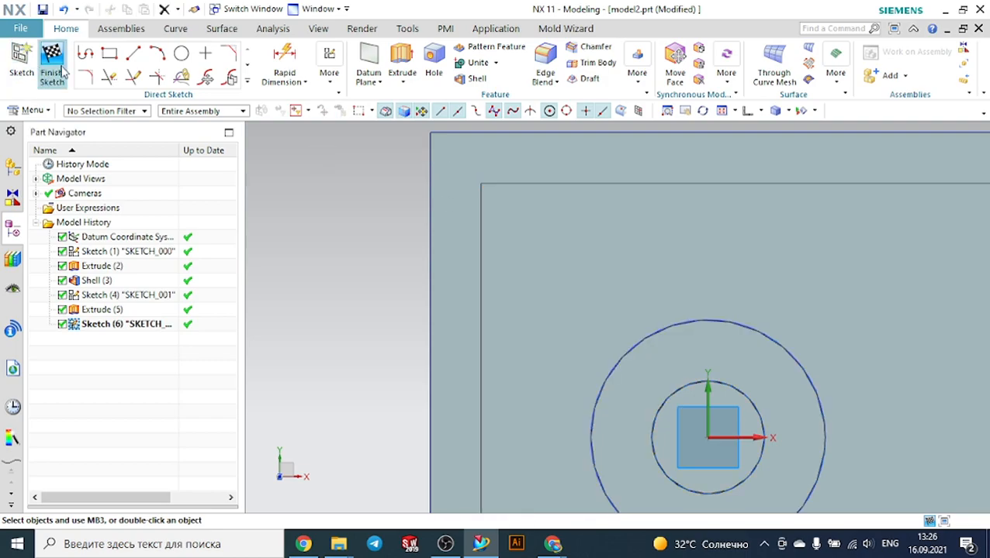
Draw a line from the post's inner circle to the box's outer top corner
click(133, 53)
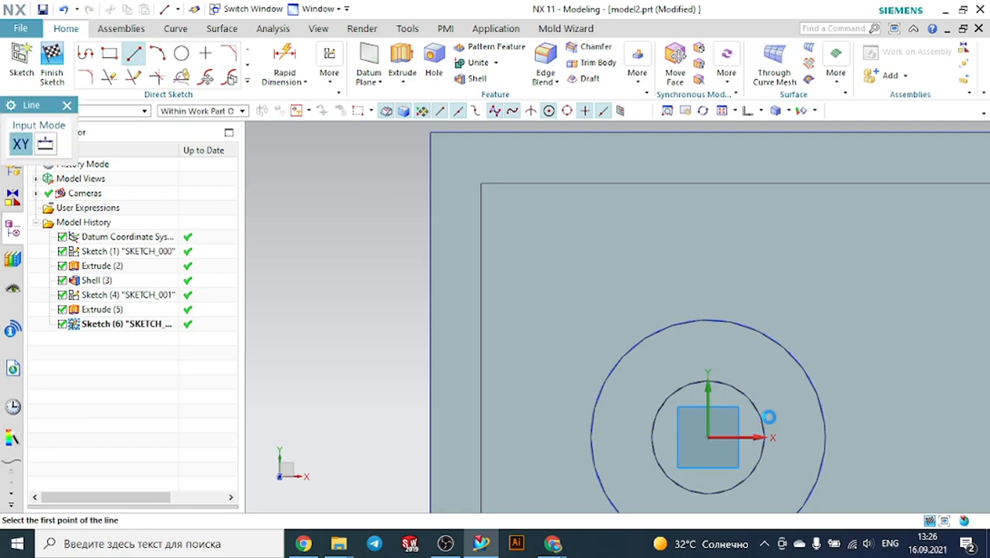
click(660, 403)
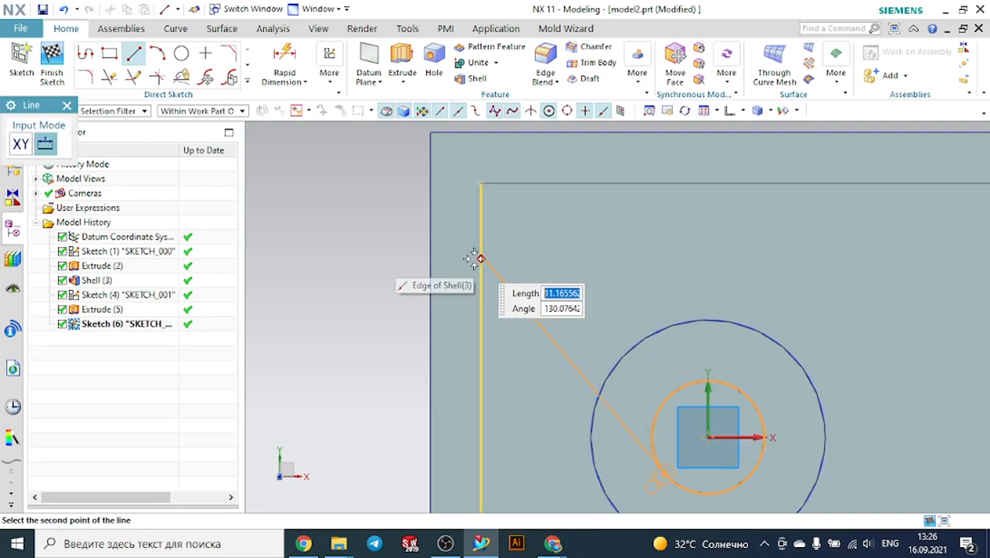
click(431, 133)
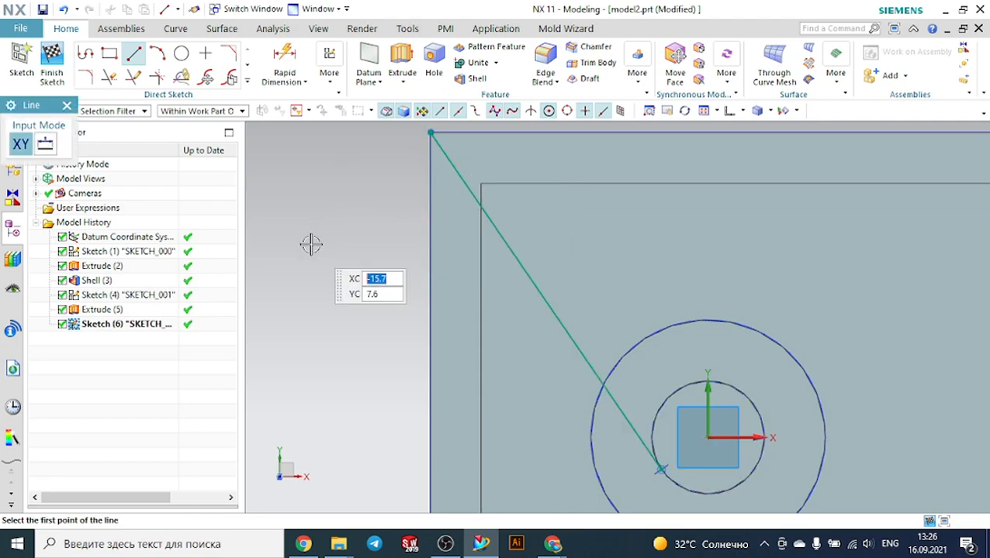
key(Escape)
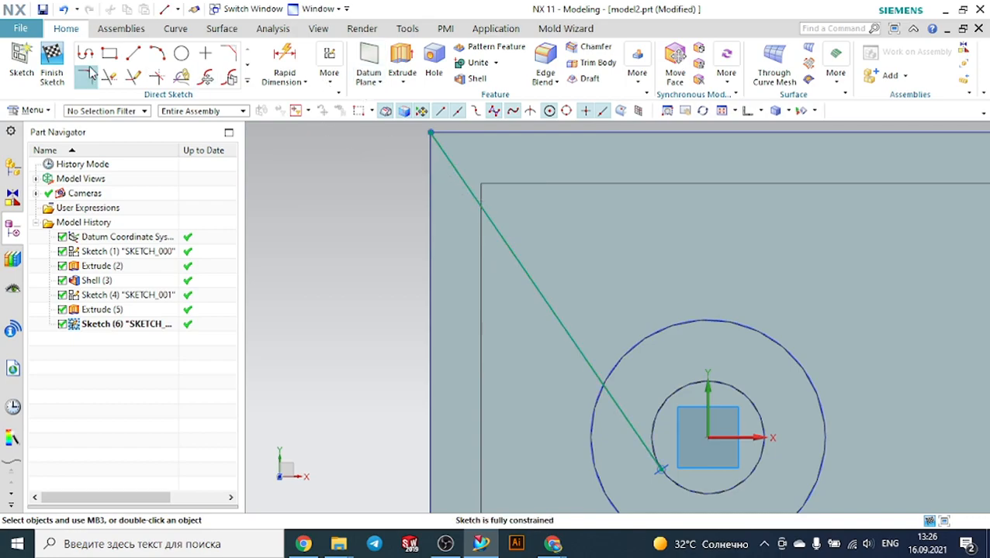
Finish the sketch containing the diagonal line
click(52, 76)
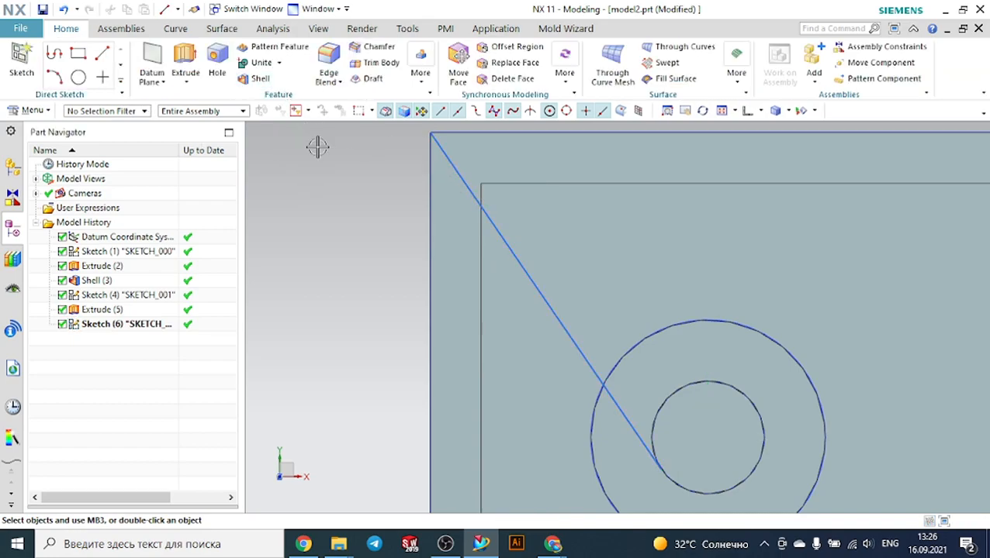
middle_drag(345, 224, 347, 202)
scroll(347, 202, down, 6)
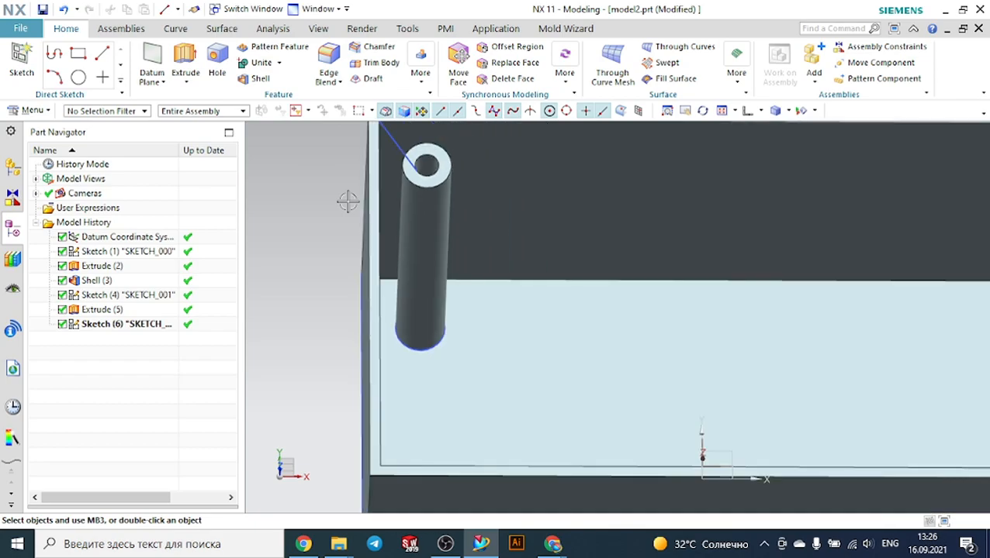
Start the Rib command and select the diagonal line as the section using the single-curve filter
click(421, 85)
click(430, 113)
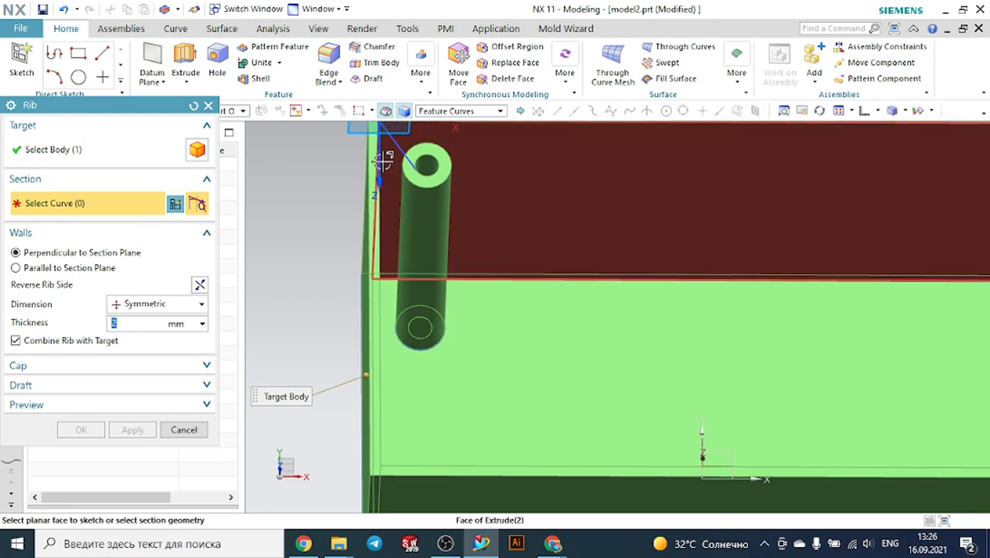
click(447, 114)
click(451, 126)
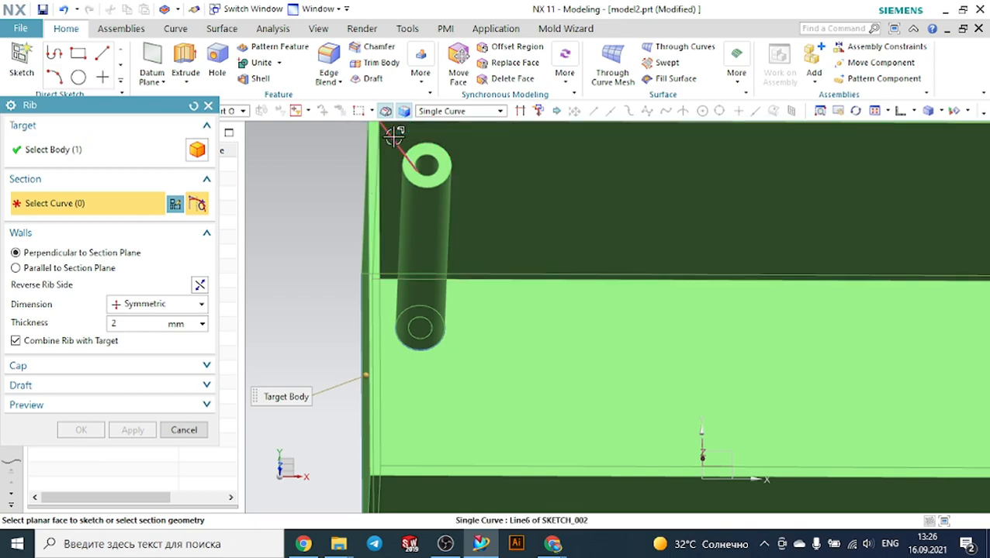
click(396, 142)
mouse_move(321, 188)
middle_down()
mouse_move(284, 194)
mouse_move(302, 203)
mouse_move(343, 176)
middle_up()
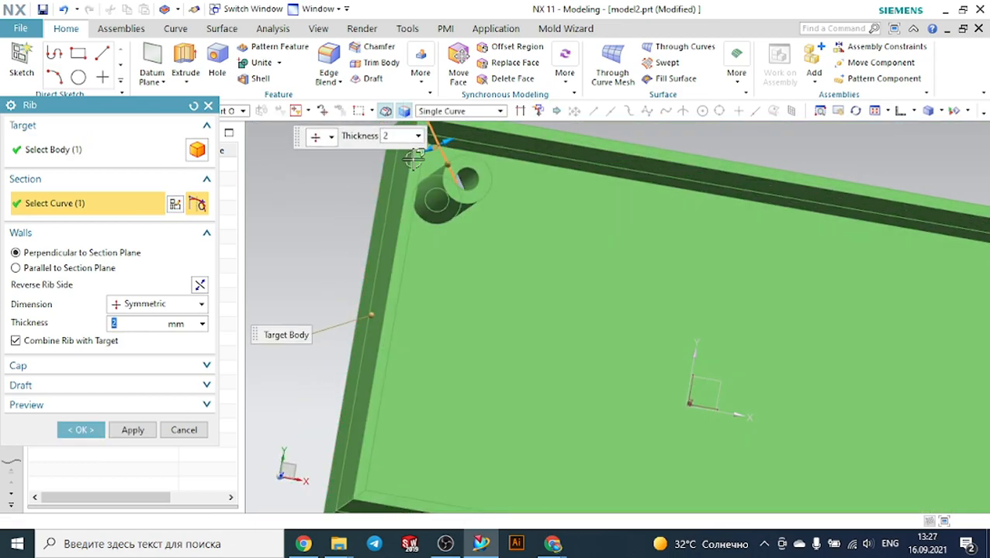
scroll(434, 165, up, 4)
scroll(535, 194, up, 2)
scroll(320, 250, down, 2)
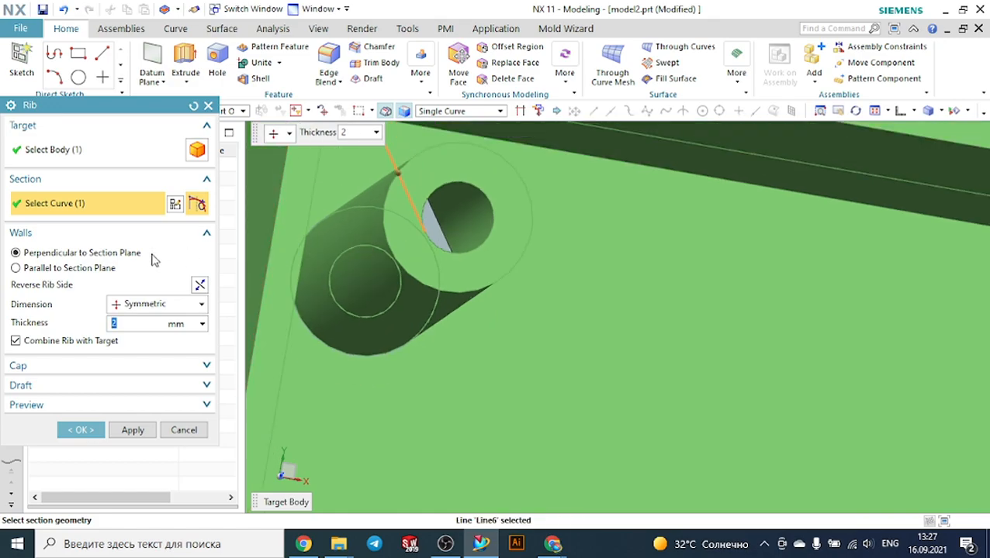
Try applying the rib with walls parallel to the section plane, dismiss the error, and cancel the Rib command
click(106, 270)
mouse_move(537, 254)
middle_down()
mouse_move(513, 271)
mouse_move(527, 259)
middle_up()
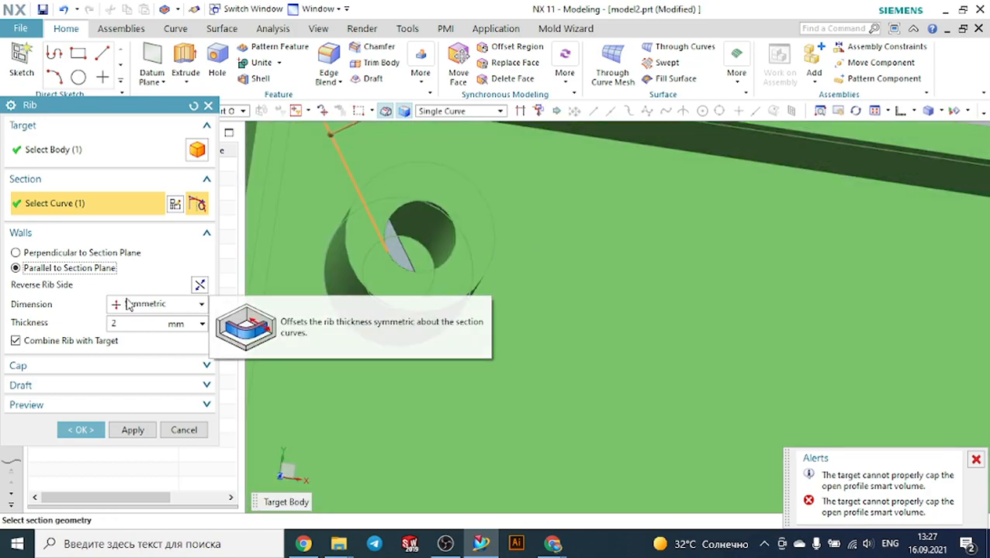
click(202, 327)
click(173, 327)
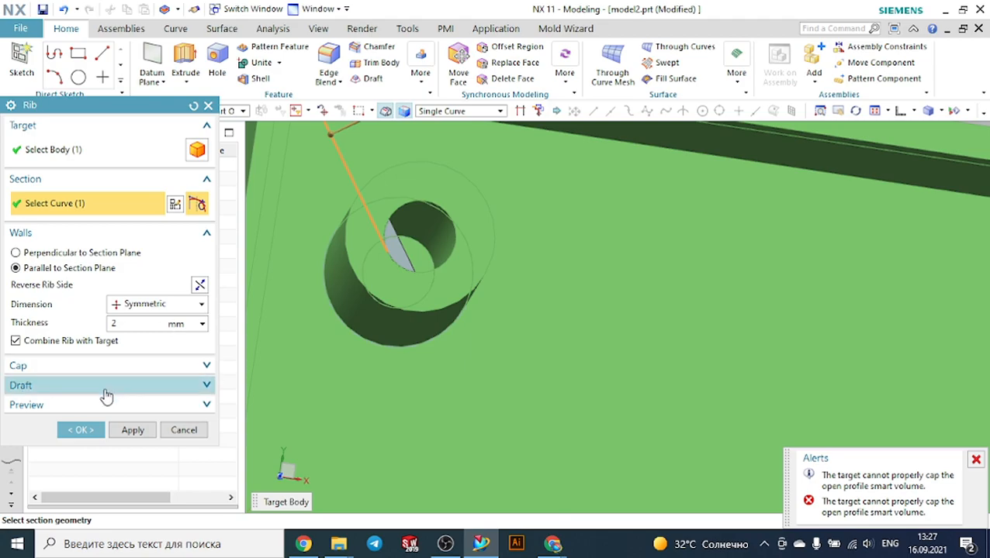
click(87, 433)
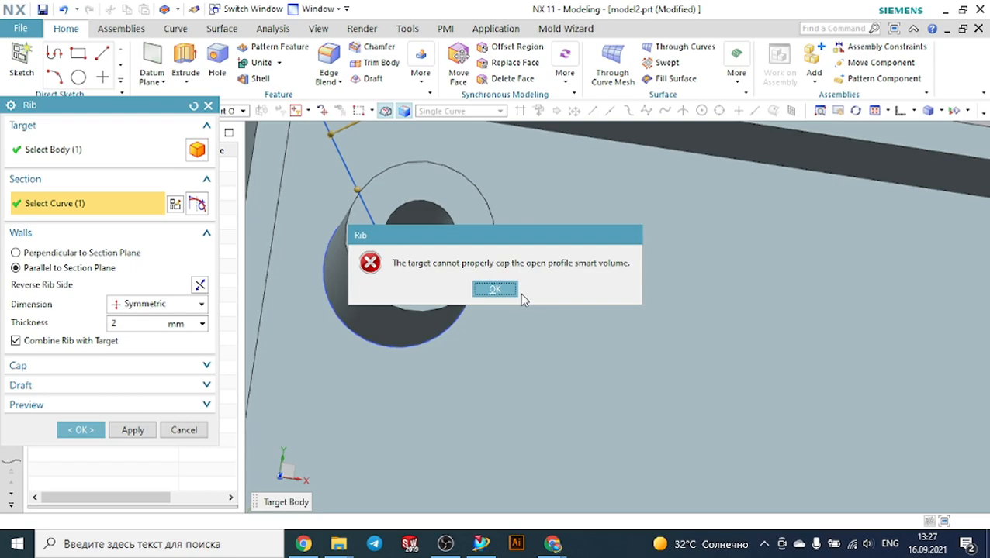
click(512, 290)
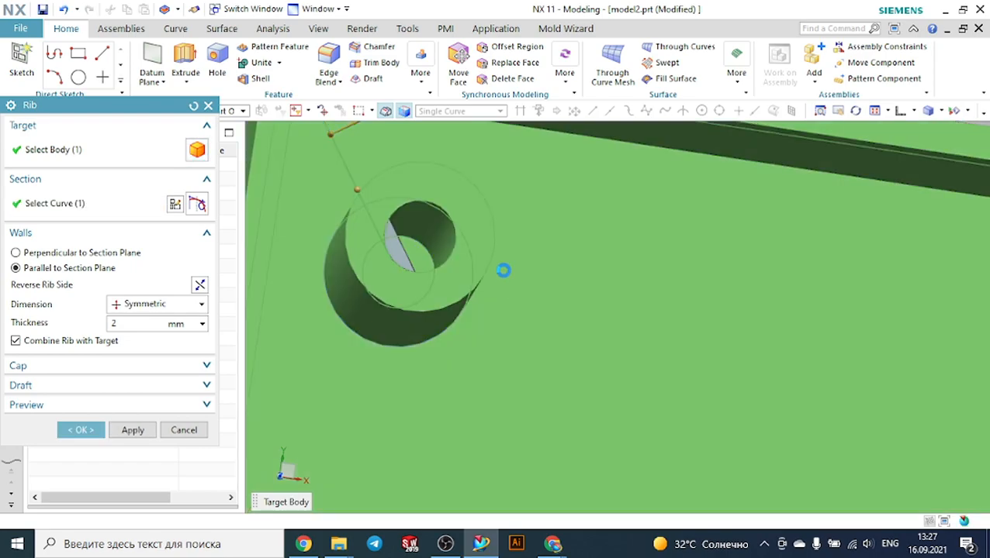
click(208, 106)
Create a new sketch on the box's face at its corner
scroll(415, 176, down, 5)
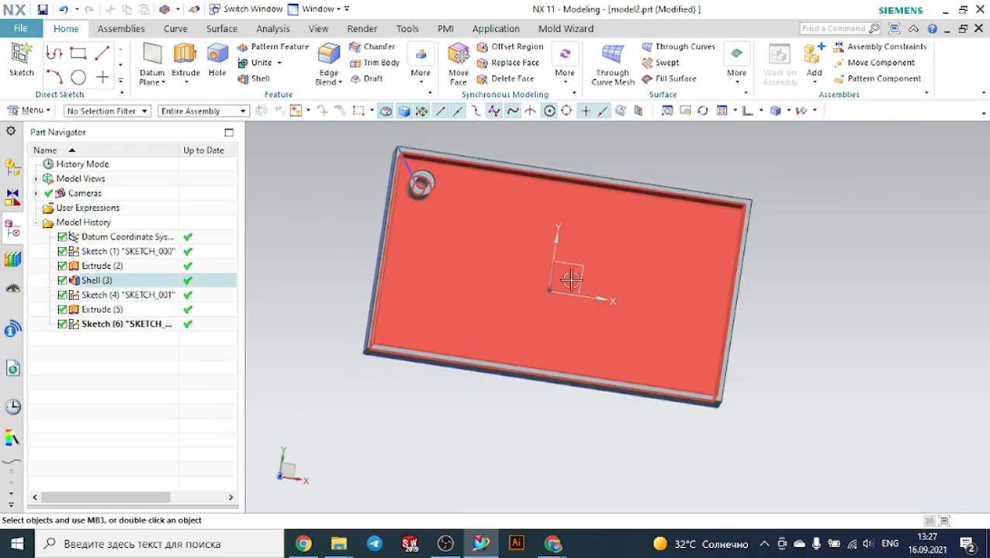
scroll(783, 332, up, 2)
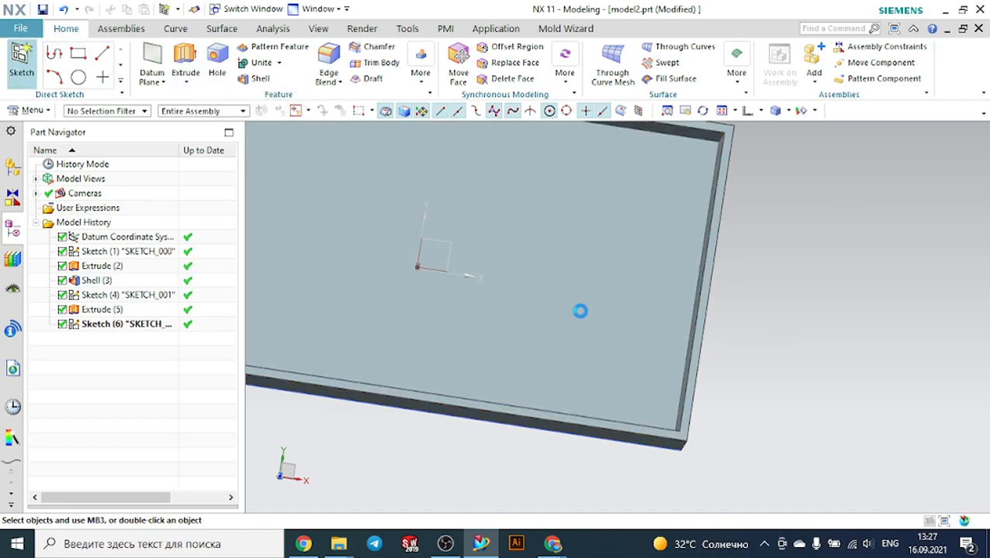
scroll(700, 423, up, 1)
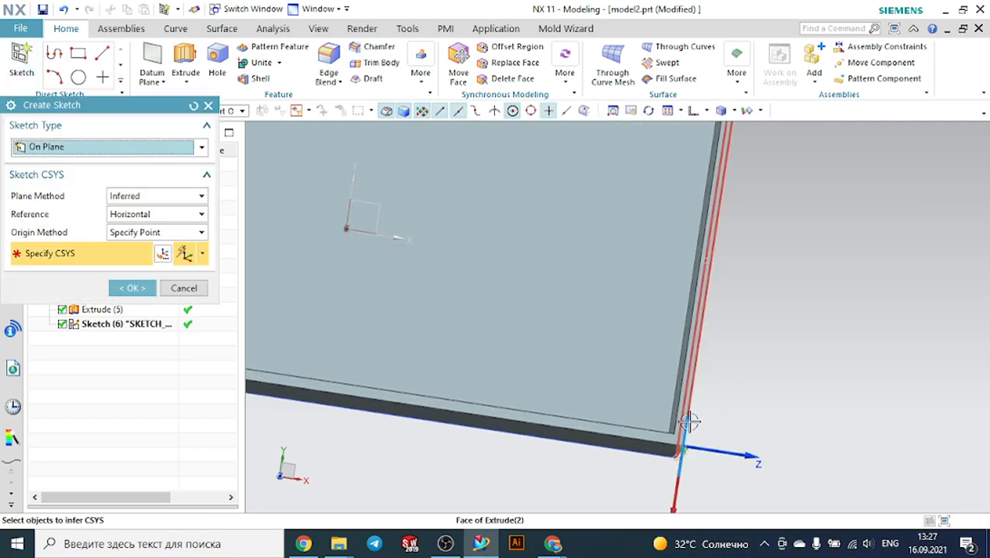
scroll(690, 422, up, 1)
click(658, 408)
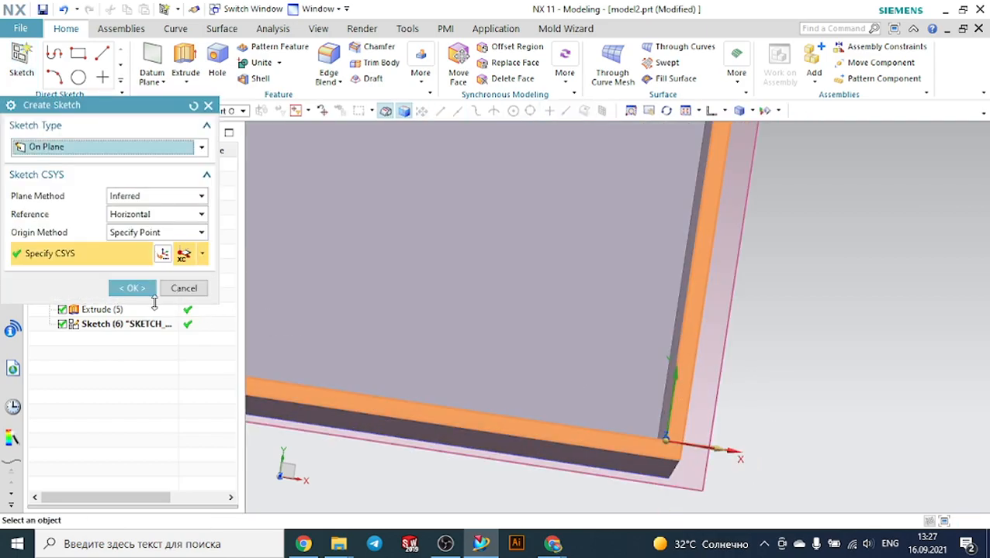
click(144, 292)
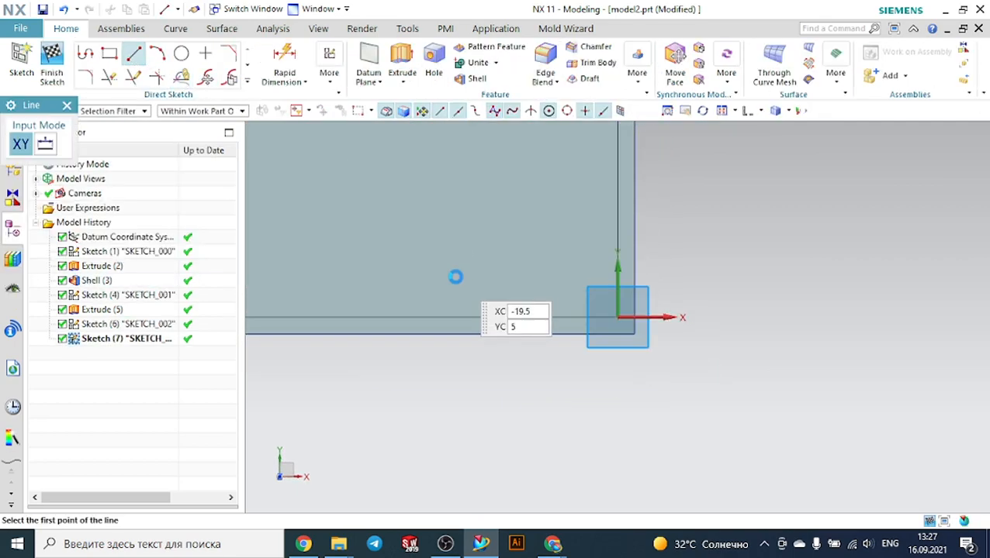
Sketch a vertical line about 15 mm up from the box edge, then a line about 24 mm across to the inner wall edge
click(417, 316)
click(418, 208)
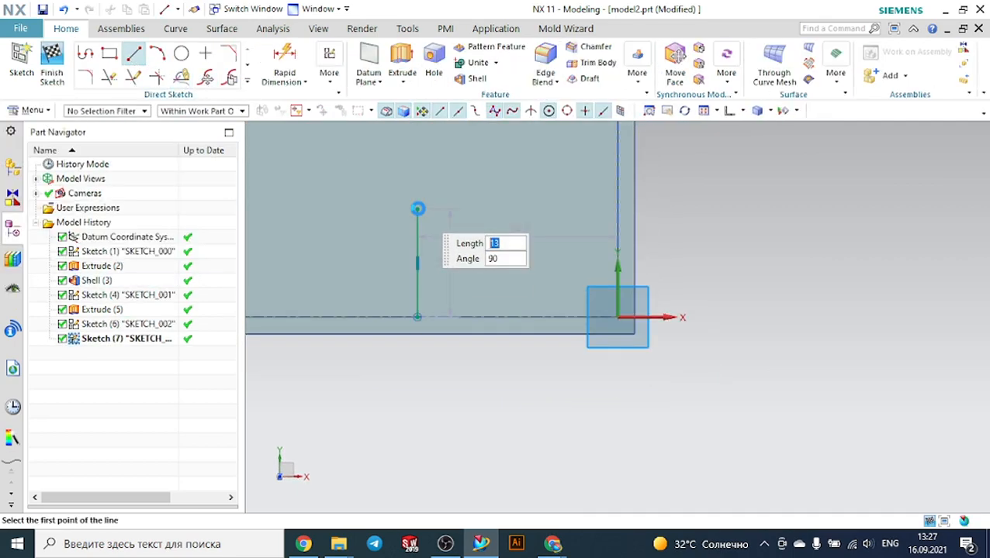
click(417, 210)
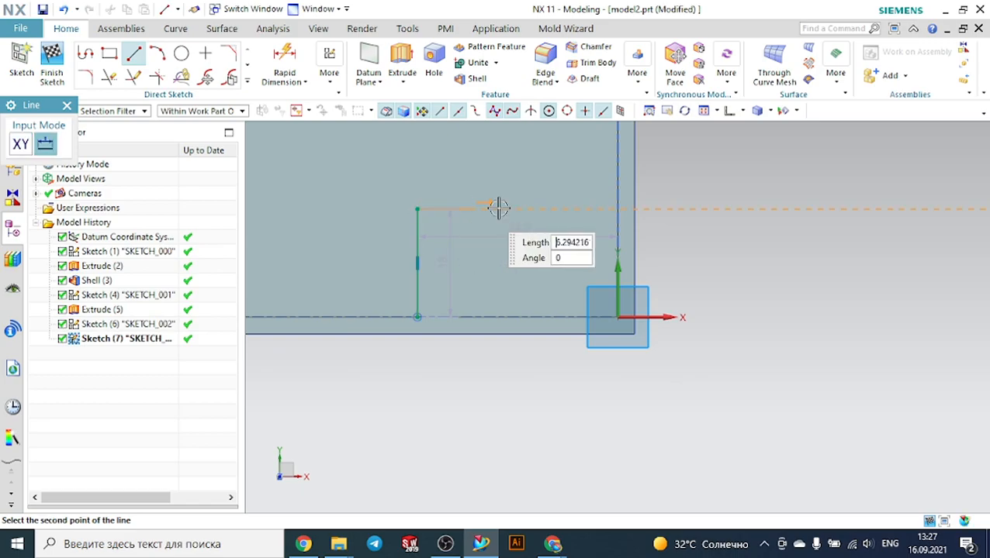
click(615, 209)
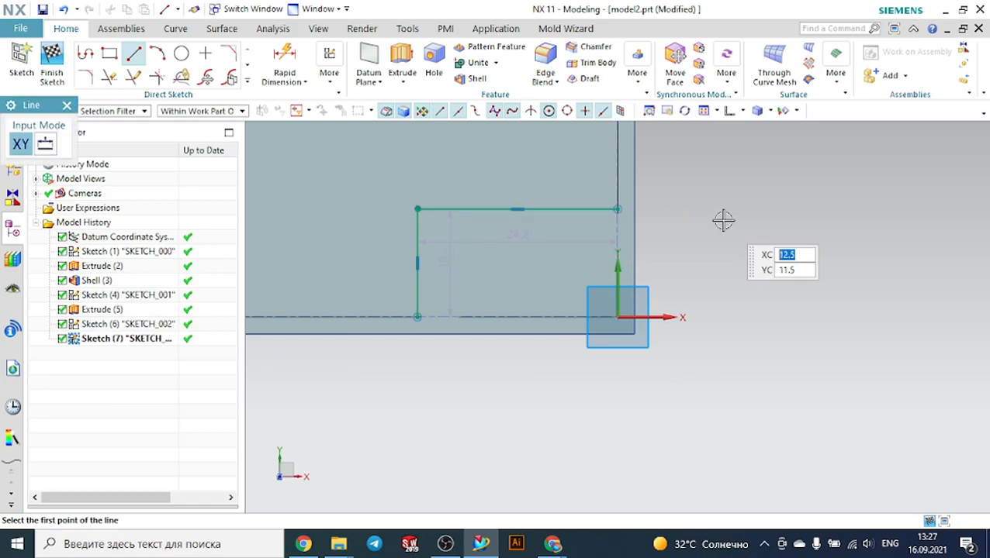
key(Escape)
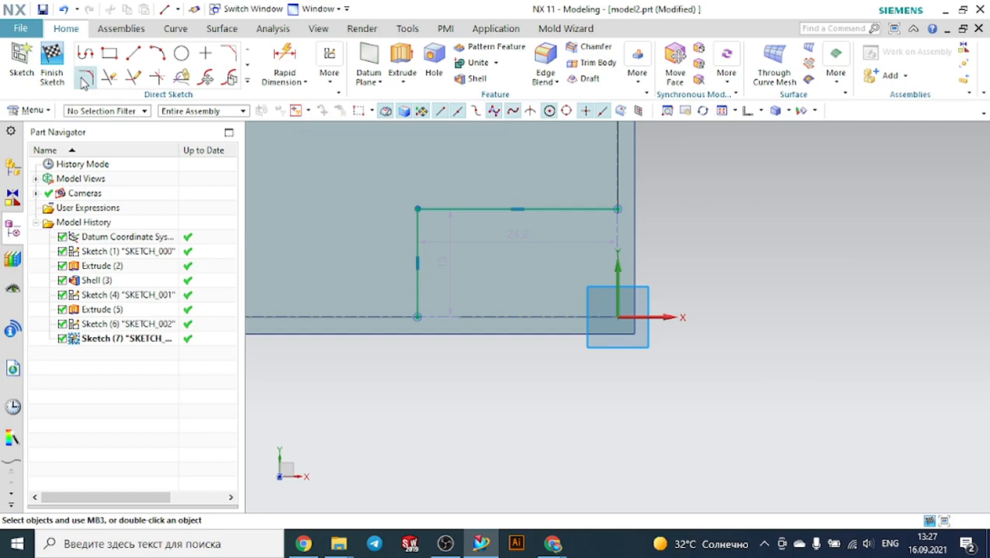
Fillet the corner between the two new lines and finish the sketch
click(85, 79)
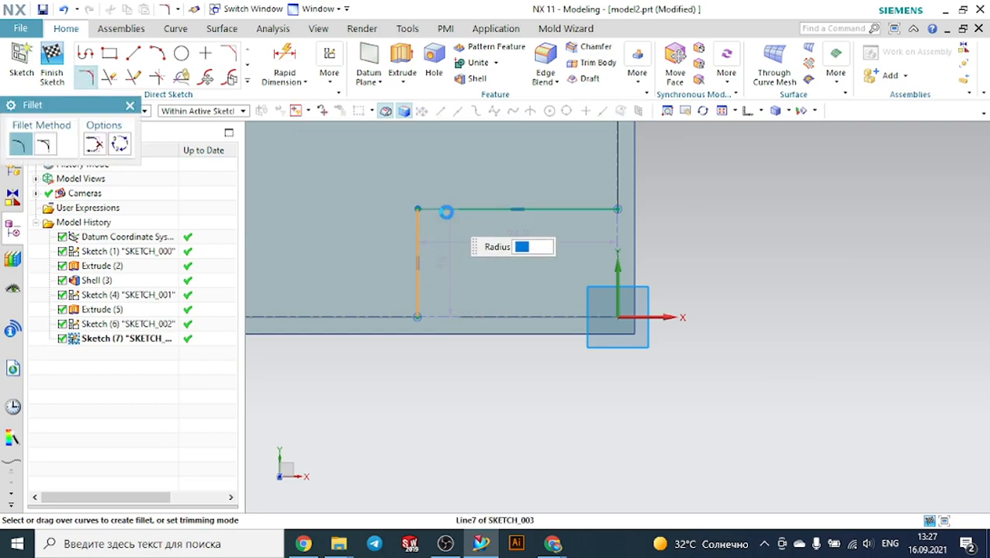
click(446, 211)
click(447, 225)
key(Escape)
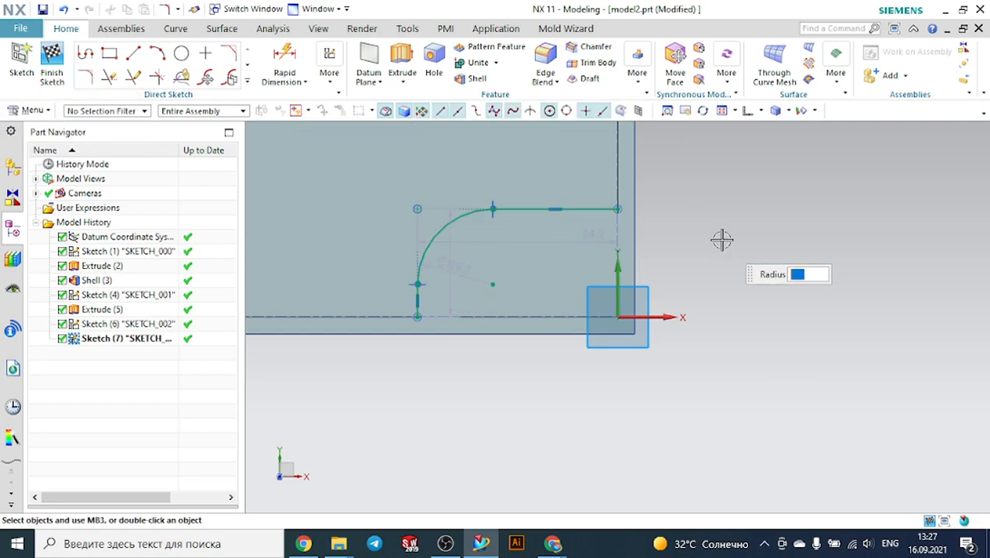
click(52, 64)
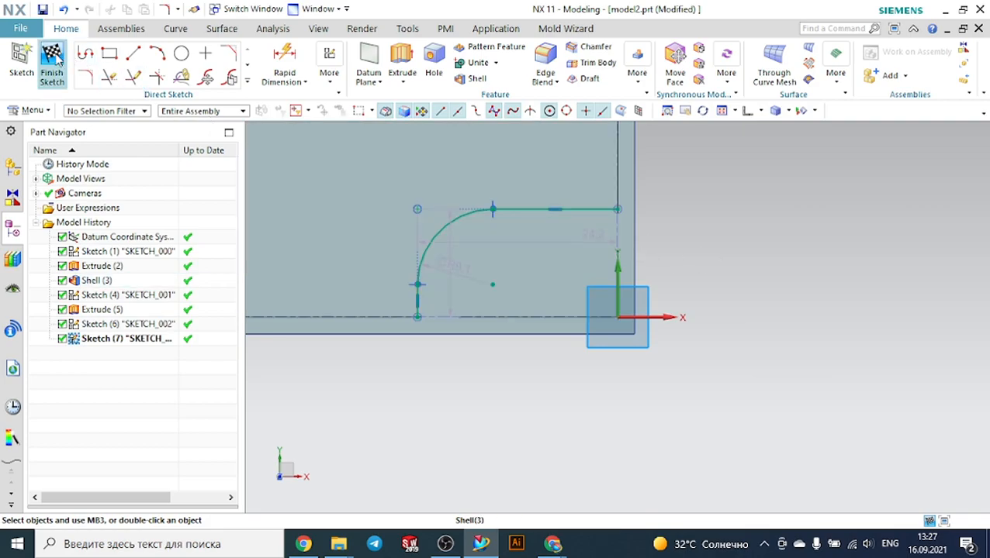
Start the Rib command and select the filleted sketch curves as the section
middle_drag(518, 380, 513, 344)
scroll(520, 342, down, 5)
mouse_move(599, 297)
middle_down()
mouse_move(616, 314)
mouse_move(602, 277)
mouse_move(470, 147)
middle_up()
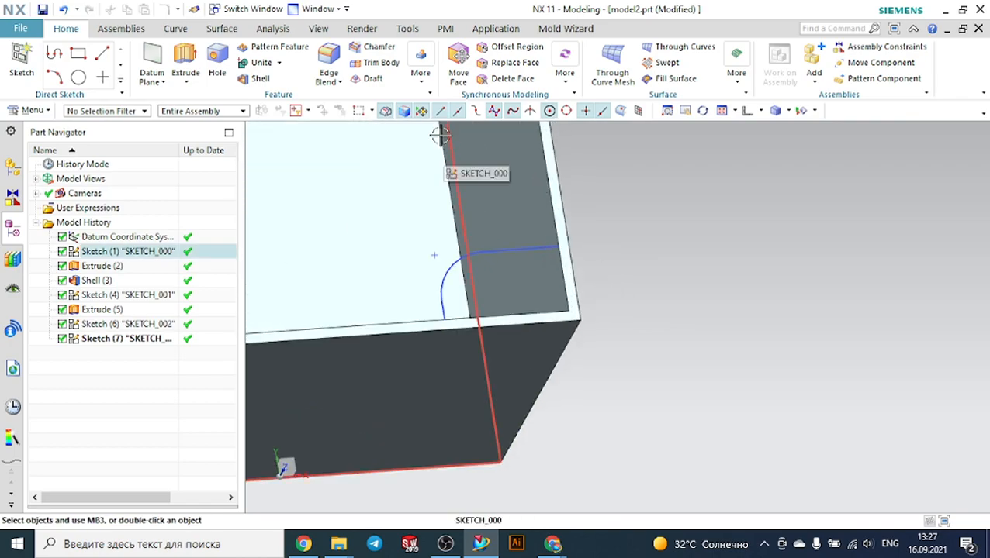
click(424, 80)
click(425, 112)
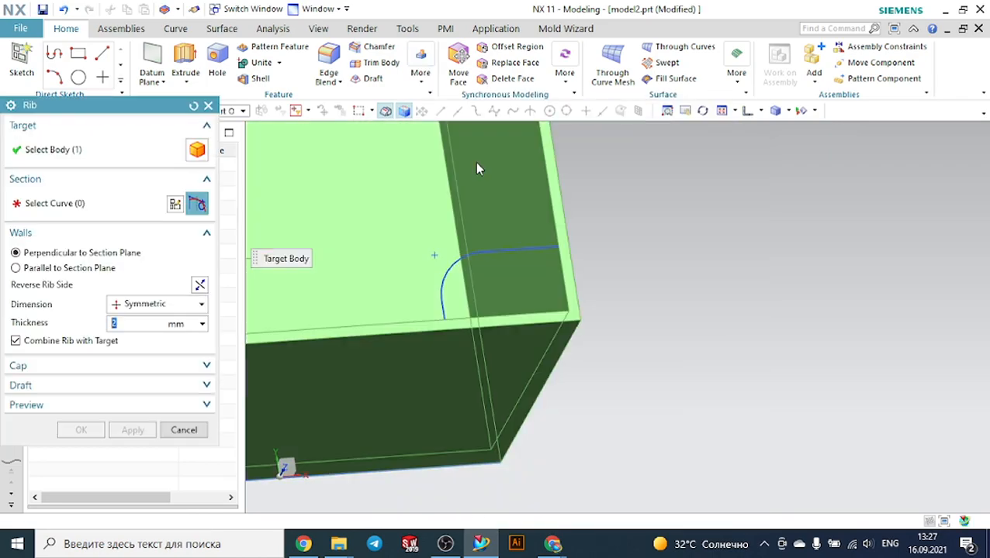
scroll(469, 256, up, 1)
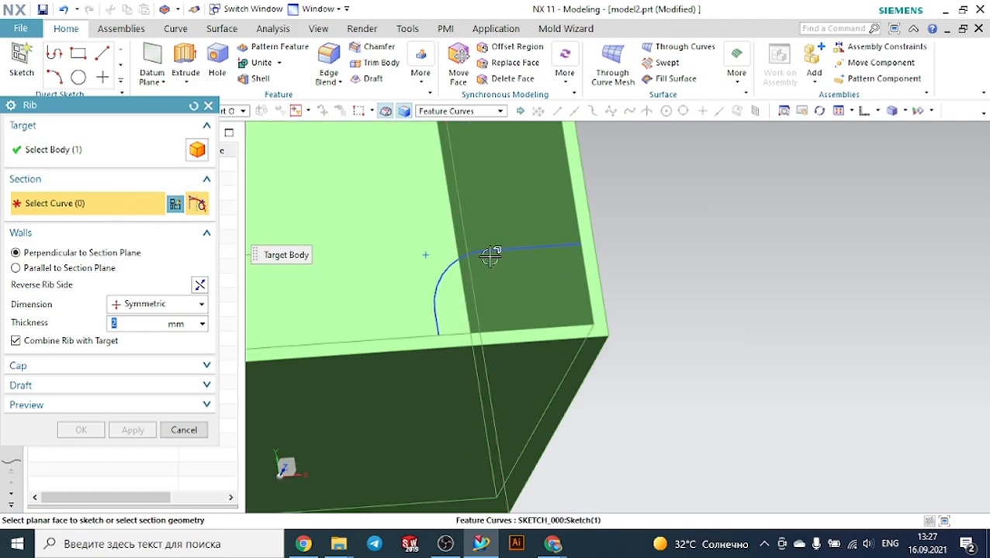
scroll(497, 247, down, 2)
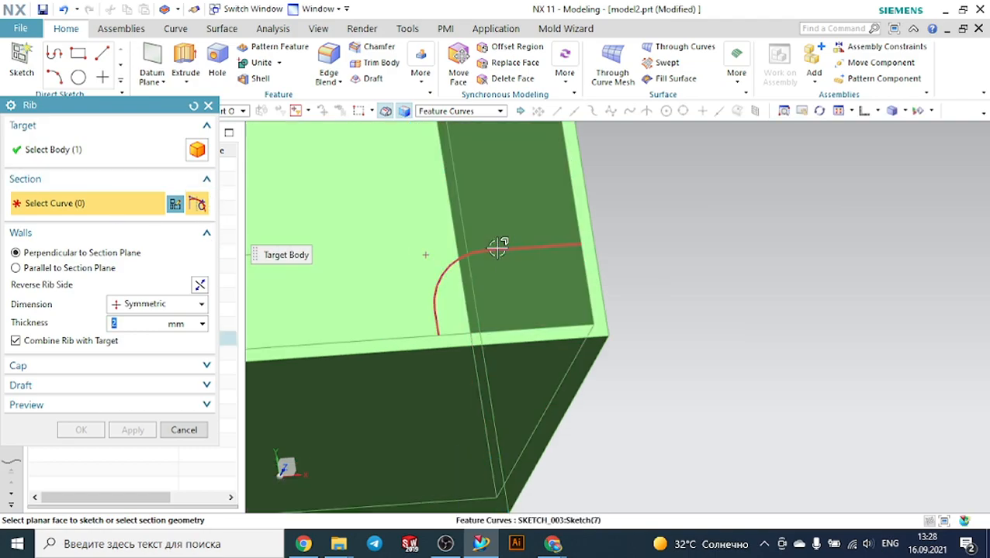
click(498, 245)
middle_drag(728, 255, 654, 233)
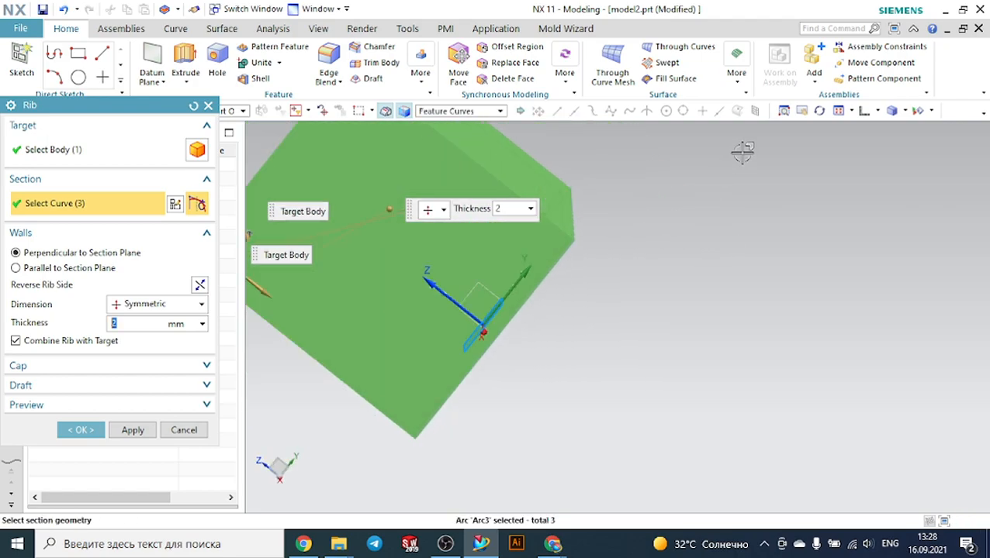
click(879, 111)
click(868, 131)
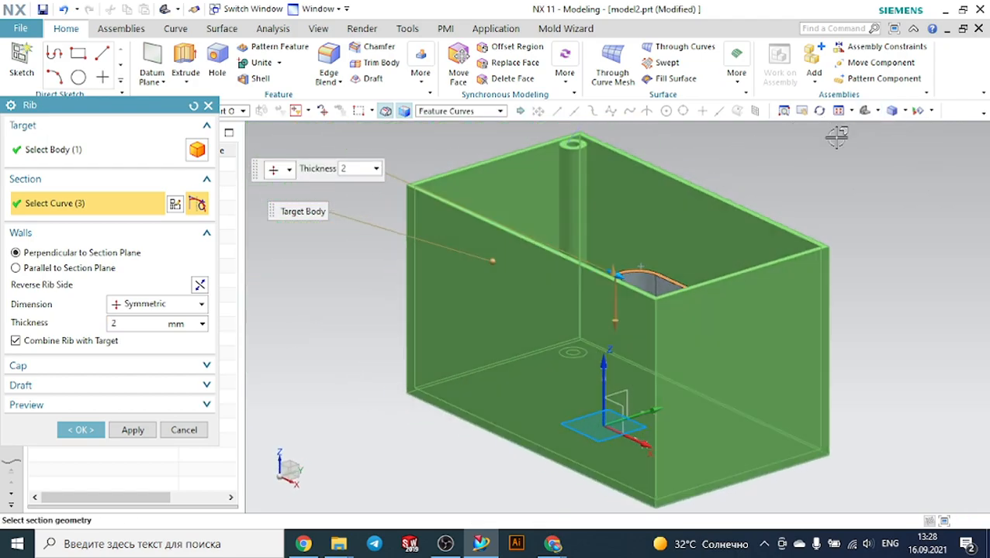
middle_drag(720, 177, 539, 201)
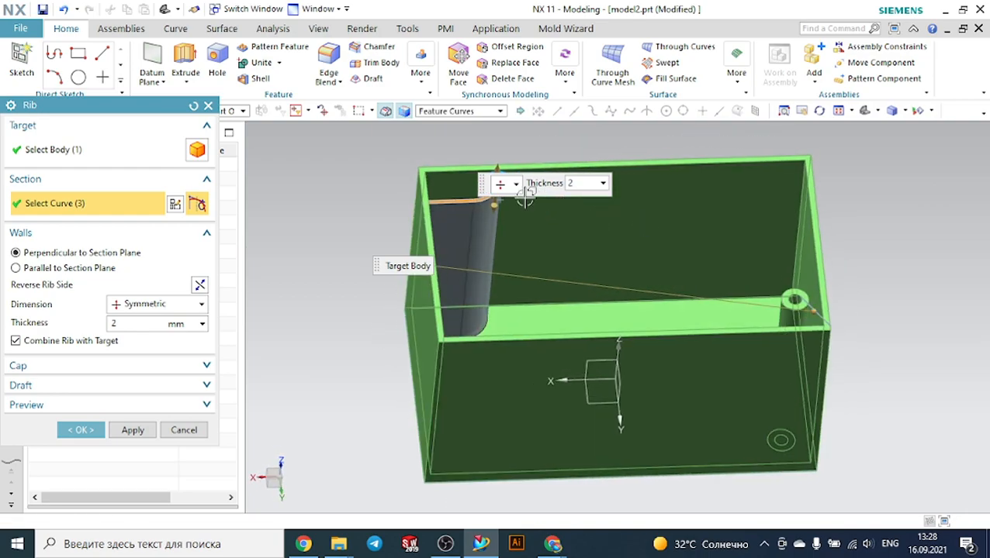
scroll(457, 155, up, 5)
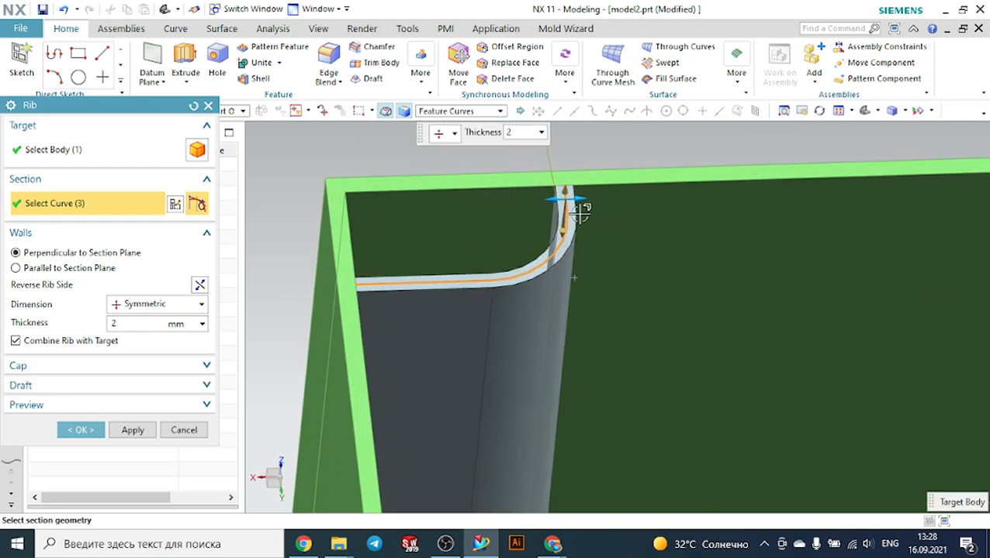
Try rib walls parallel to the section plane, then return to perpendicular walls with a symmetric dimension
click(80, 269)
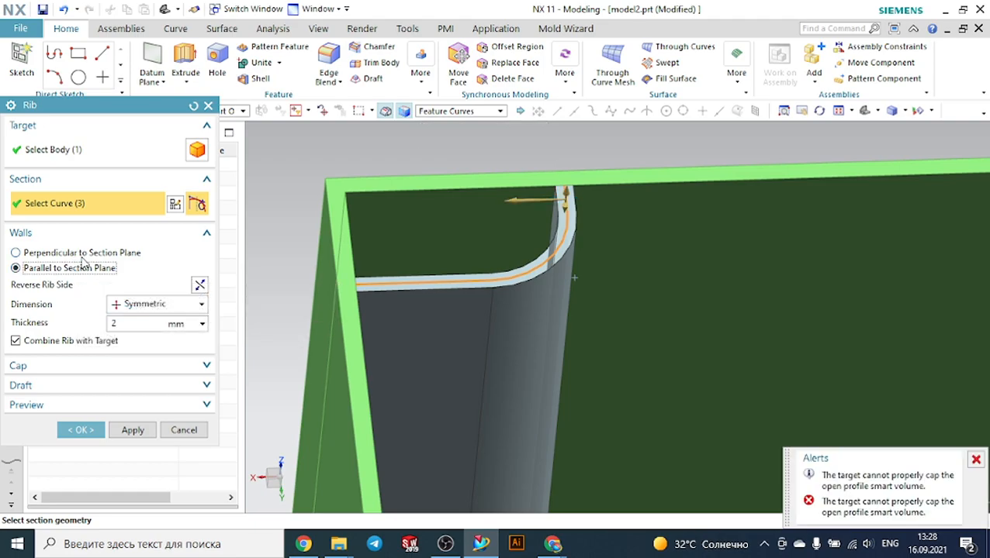
click(84, 255)
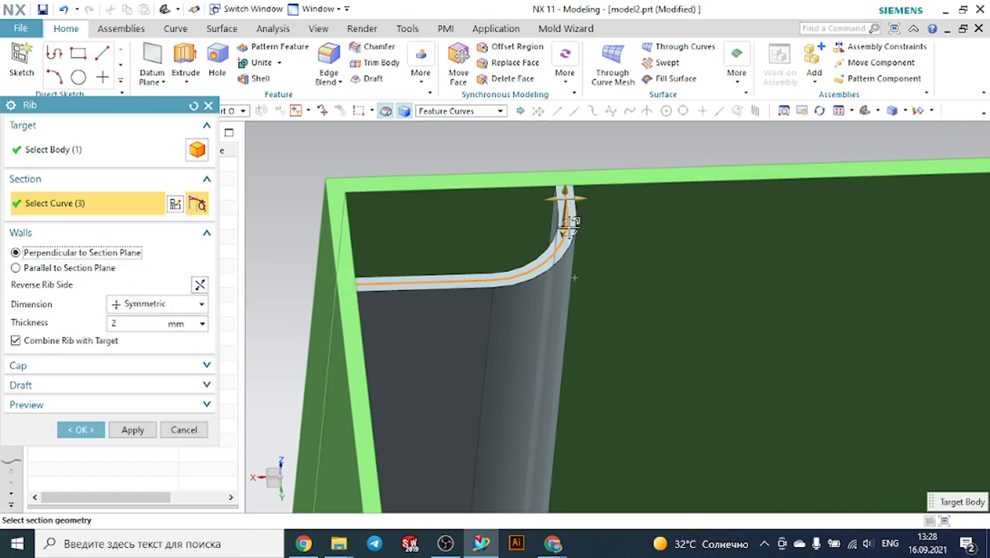
scroll(550, 243, down, 3)
mouse_move(421, 236)
middle_down()
mouse_move(417, 228)
mouse_move(433, 226)
middle_up()
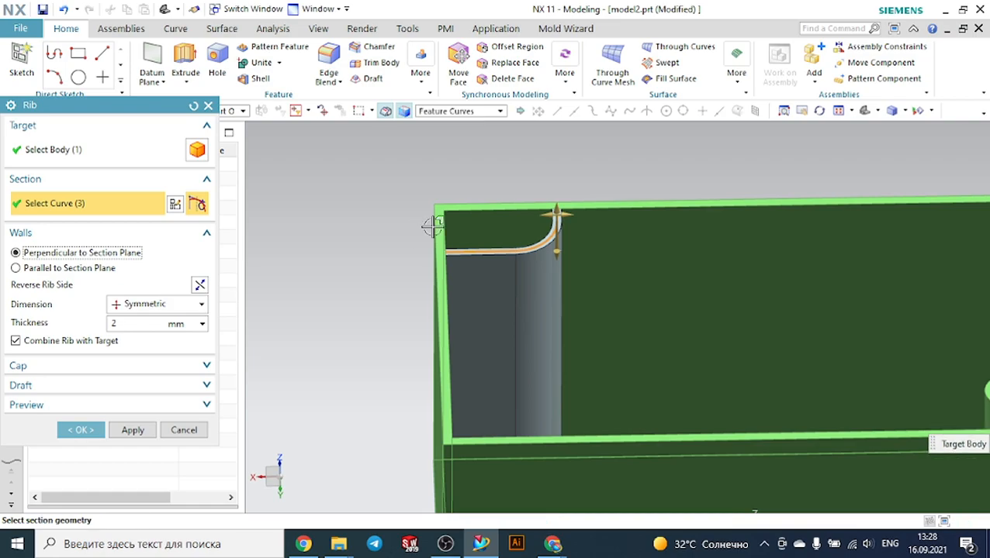
click(159, 307)
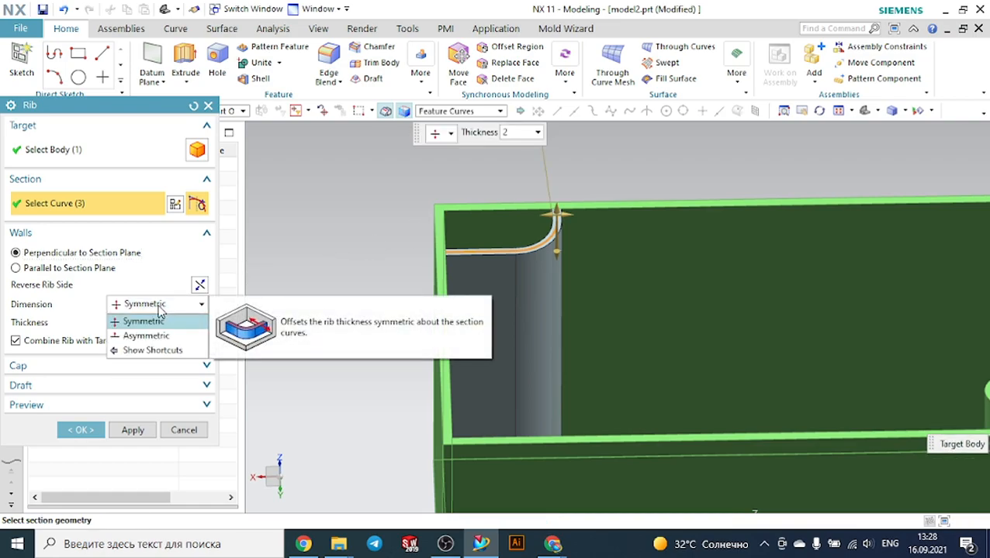
click(152, 321)
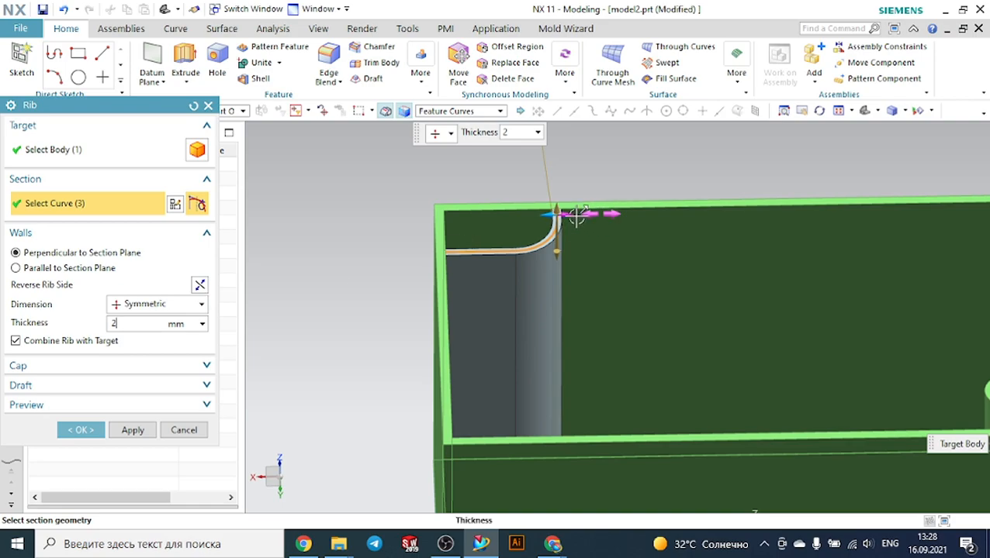
Set the corner rib's thickness to 4 mm and create the rib
mouse_move(568, 211)
mouse_down()
mouse_move(603, 214)
mouse_move(573, 219)
mouse_up()
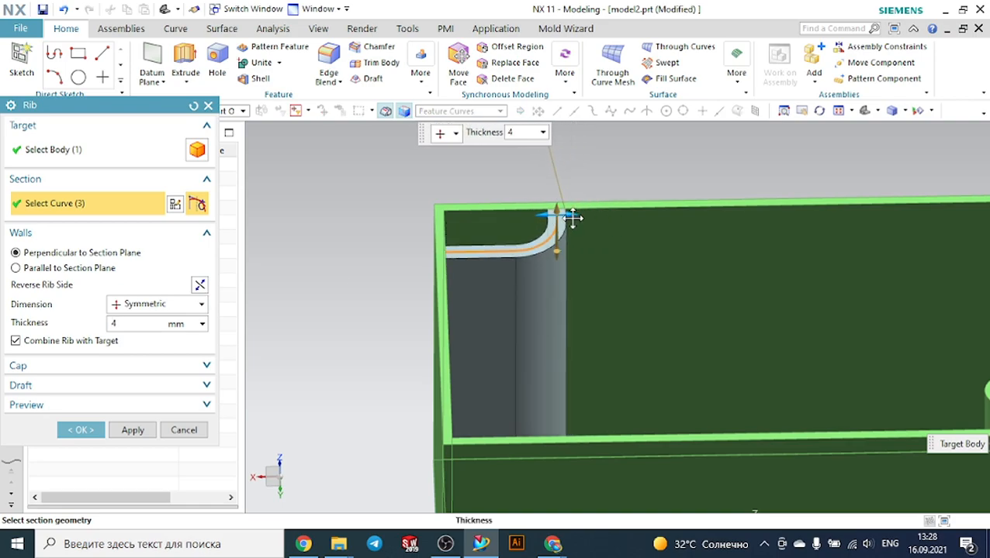
click(78, 430)
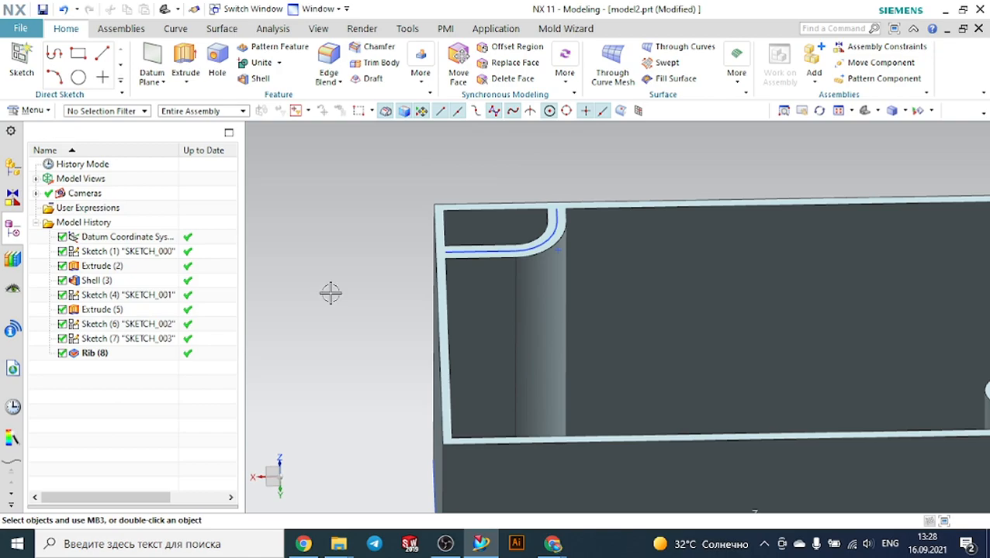
scroll(330, 291, up, 3)
mouse_move(330, 291)
middle_down()
mouse_move(327, 307)
mouse_move(323, 292)
mouse_move(345, 290)
middle_up()
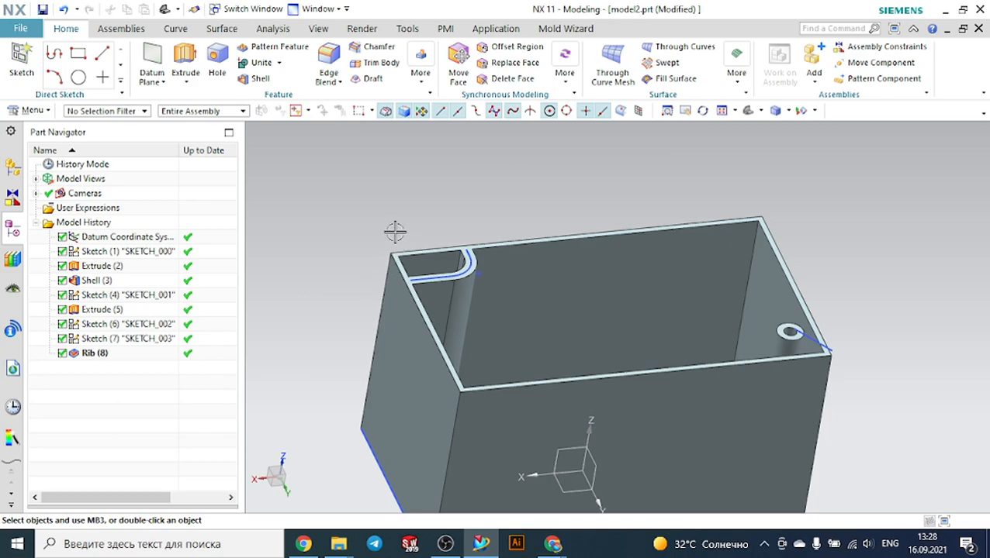
middle_drag(490, 218, 436, 223)
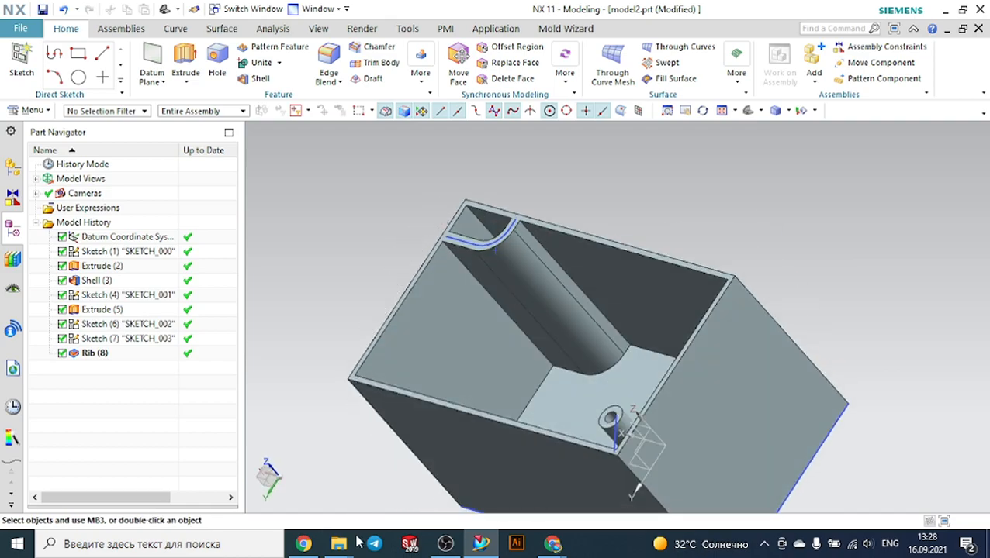
Open the example parts 1 and 5 from the Plastic design folder
mouse_move(355, 546)
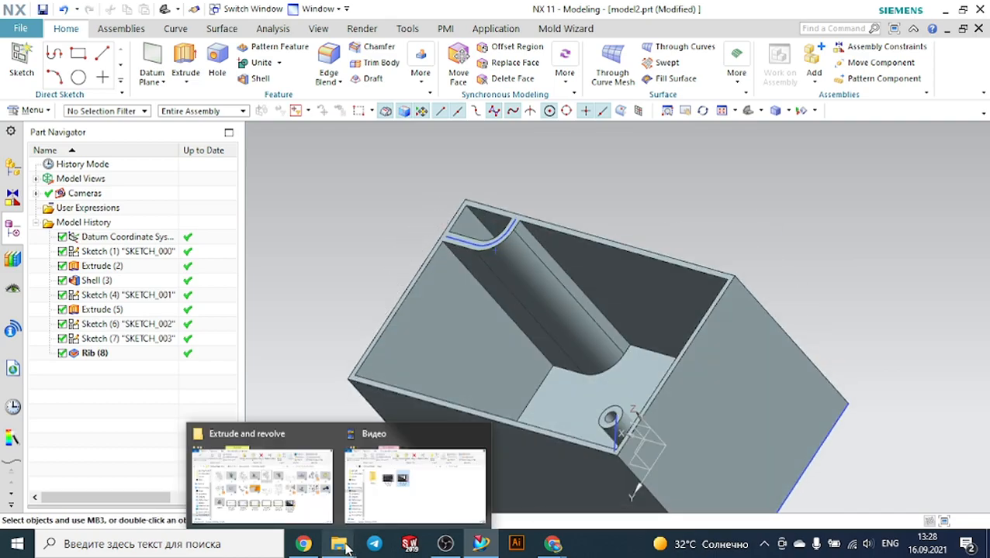
click(284, 483)
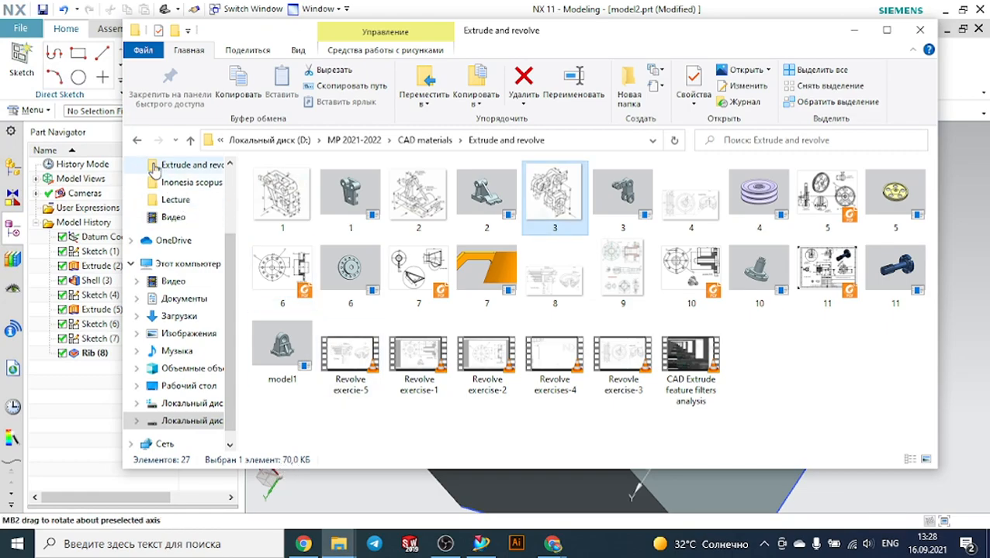
click(143, 141)
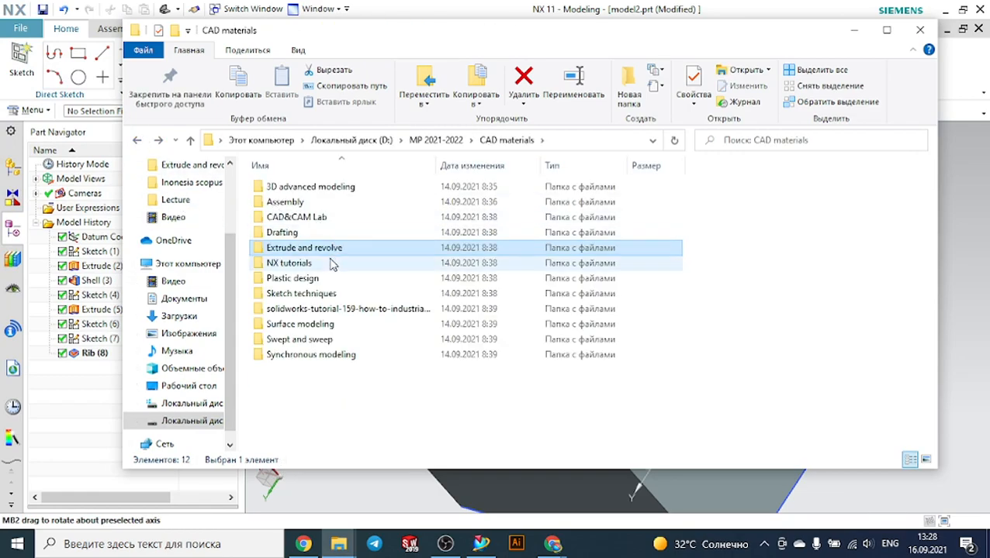
double_click(319, 279)
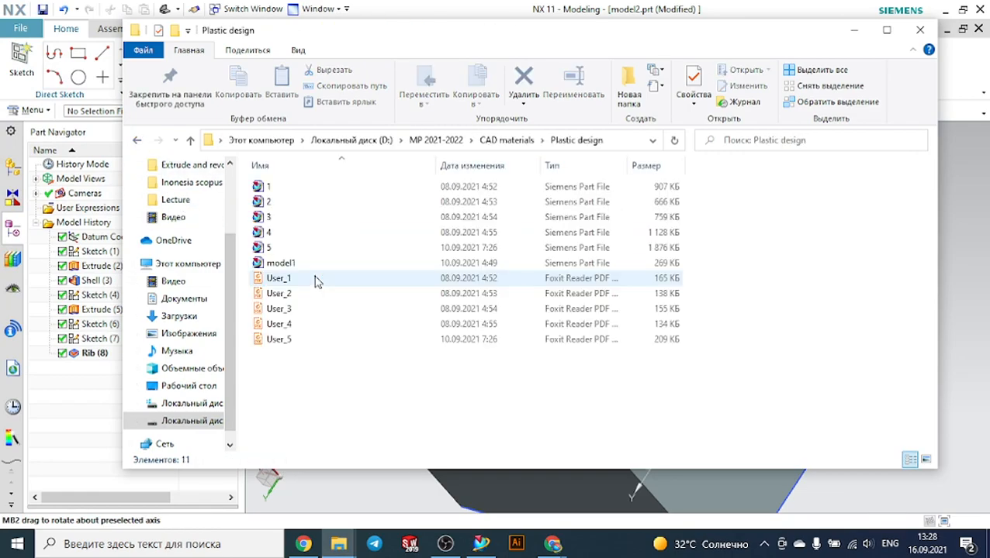
click(279, 189)
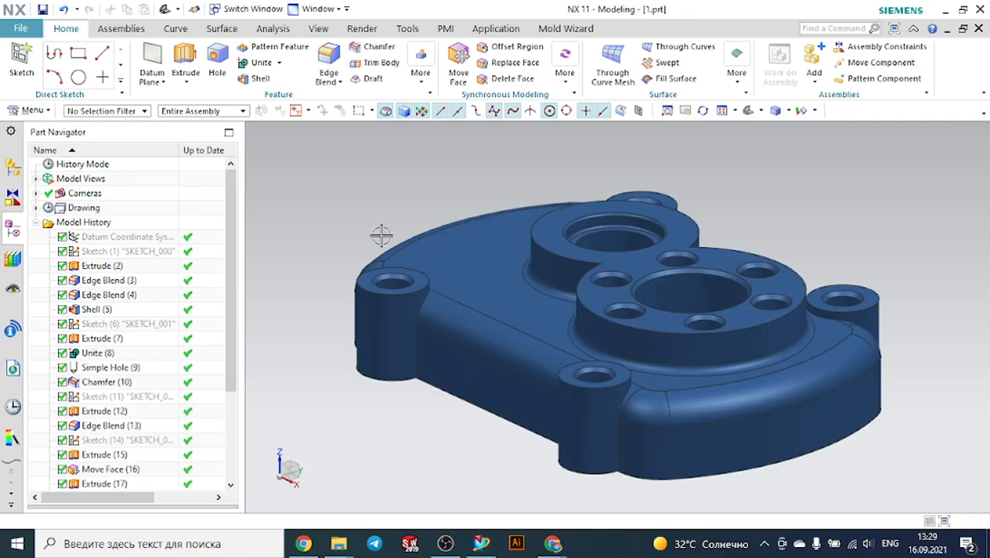
mouse_move(356, 546)
click(326, 477)
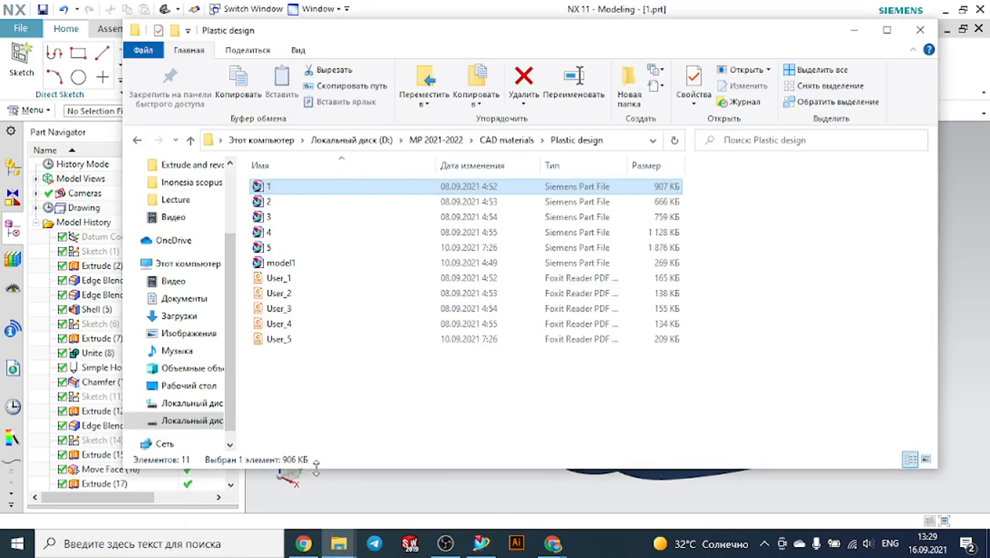
double_click(281, 248)
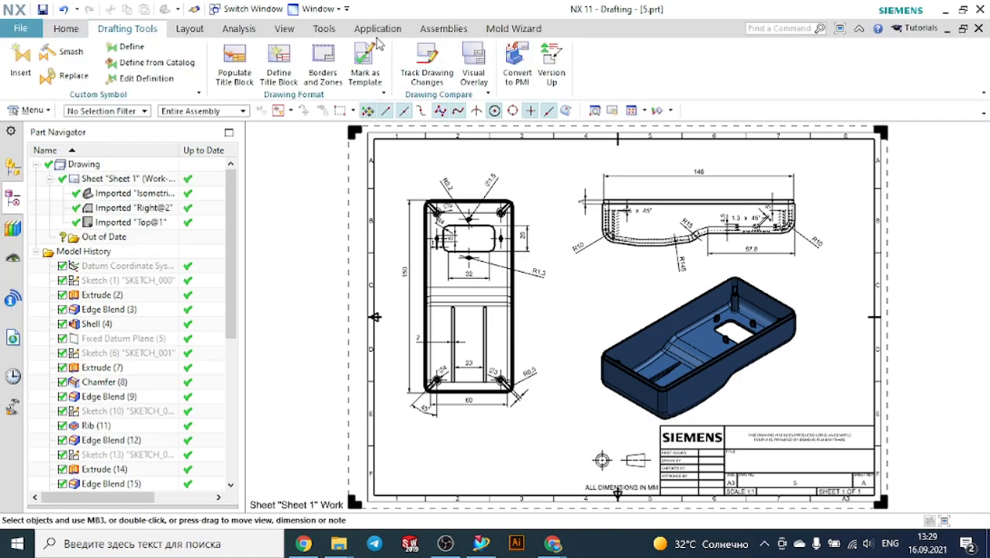
Switch part 5 to the Modeling application and examine the ribs around its posts and walls
click(376, 29)
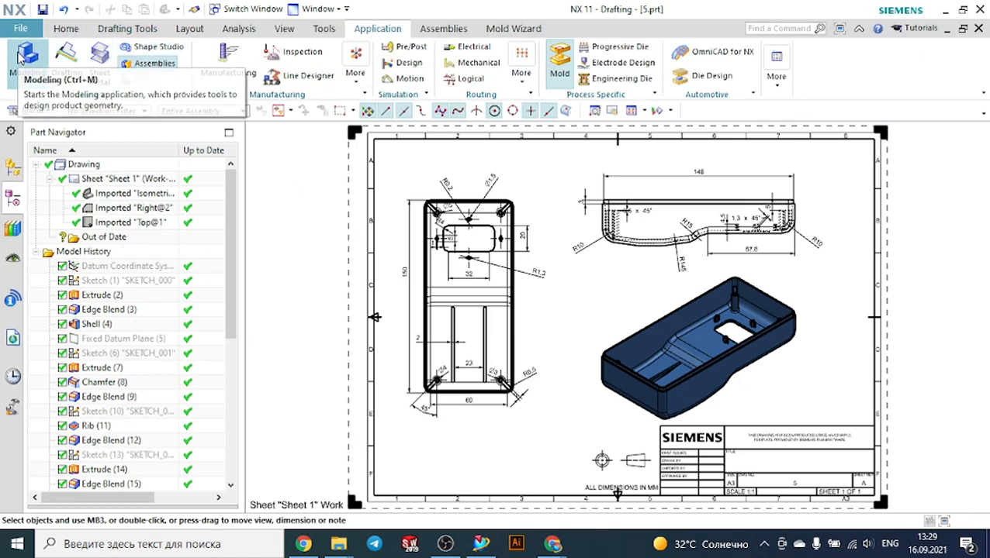
click(27, 62)
middle_drag(450, 239, 471, 207)
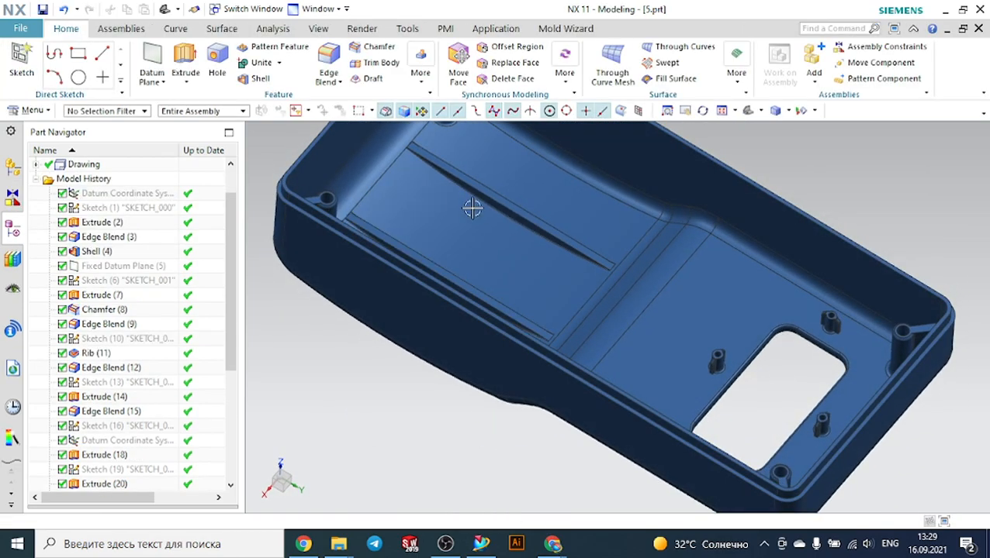
scroll(485, 211, down, 4)
scroll(491, 181, up, 8)
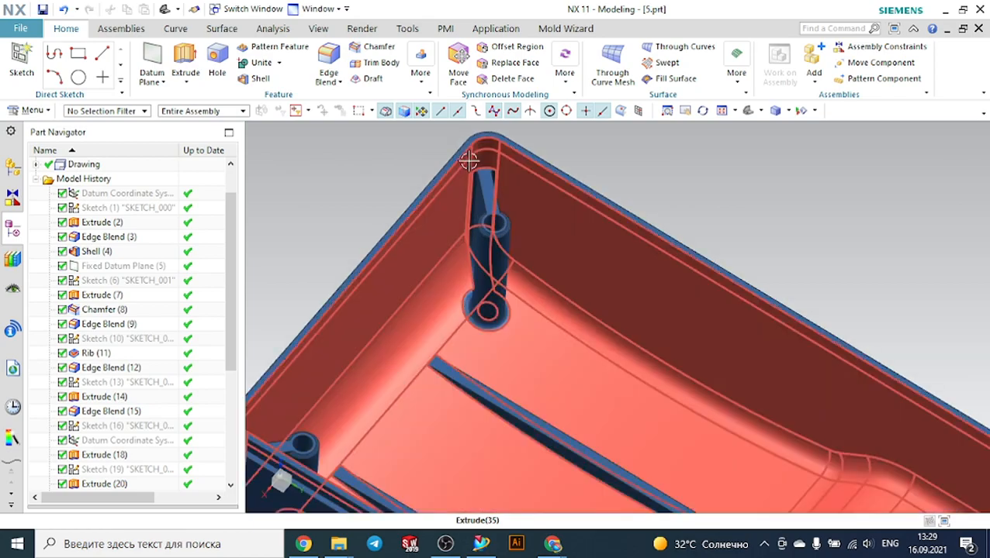
scroll(505, 221, down, 4)
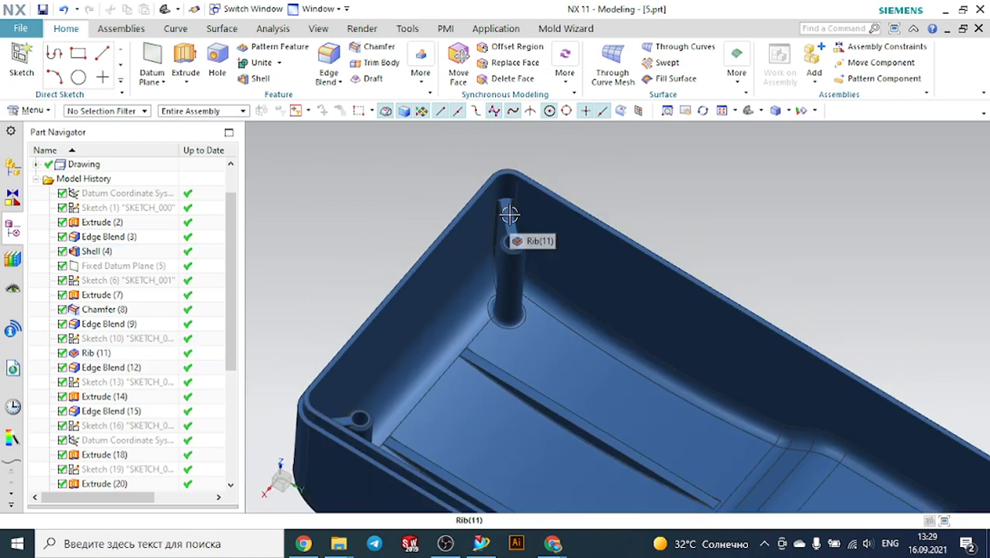
middle_drag(494, 401, 593, 411)
scroll(631, 394, down, 3)
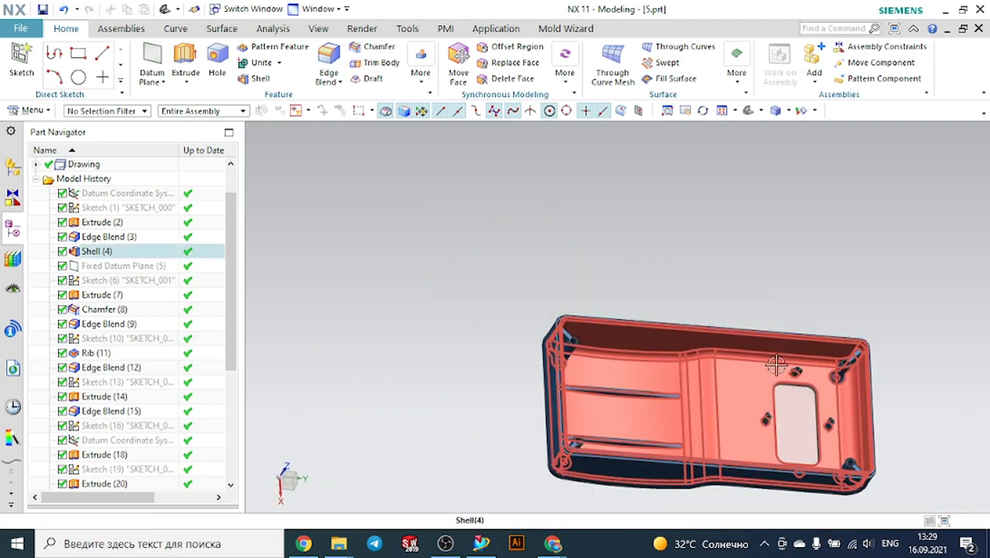
scroll(854, 388, up, 3)
scroll(774, 351, up, 3)
middle_drag(774, 352, 736, 346)
scroll(736, 347, up, 3)
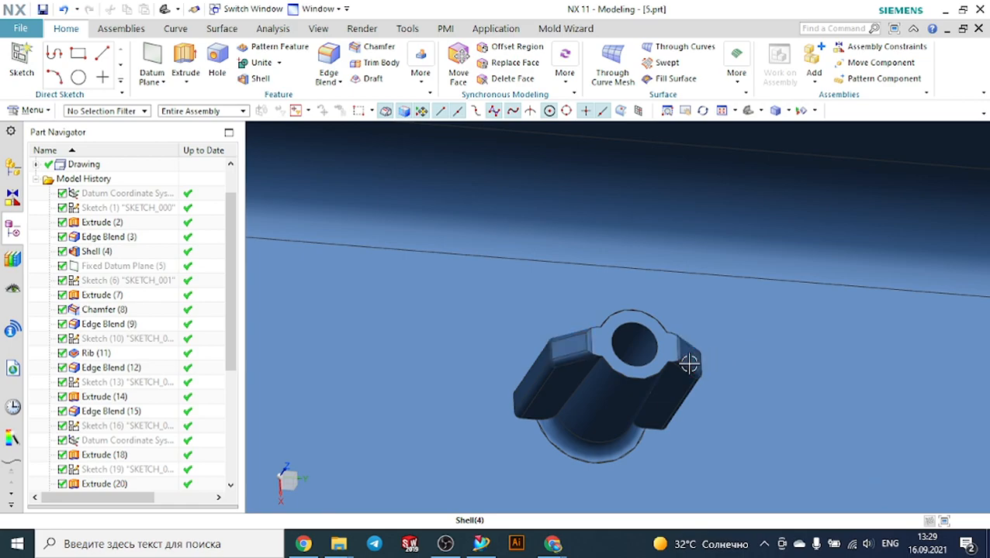
scroll(721, 374, down, 3)
scroll(892, 372, down, 3)
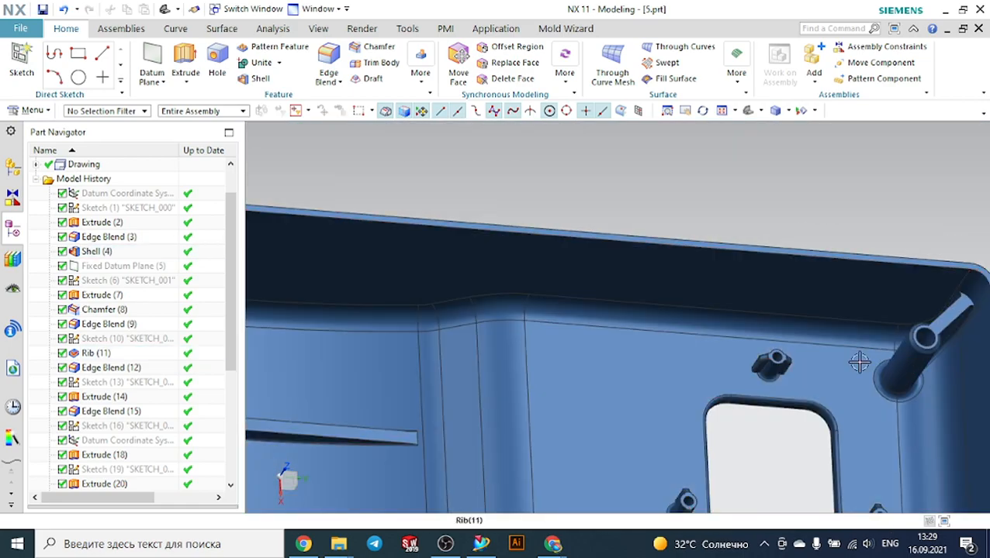
scroll(892, 357, down, 3)
middle_drag(919, 404, 621, 326)
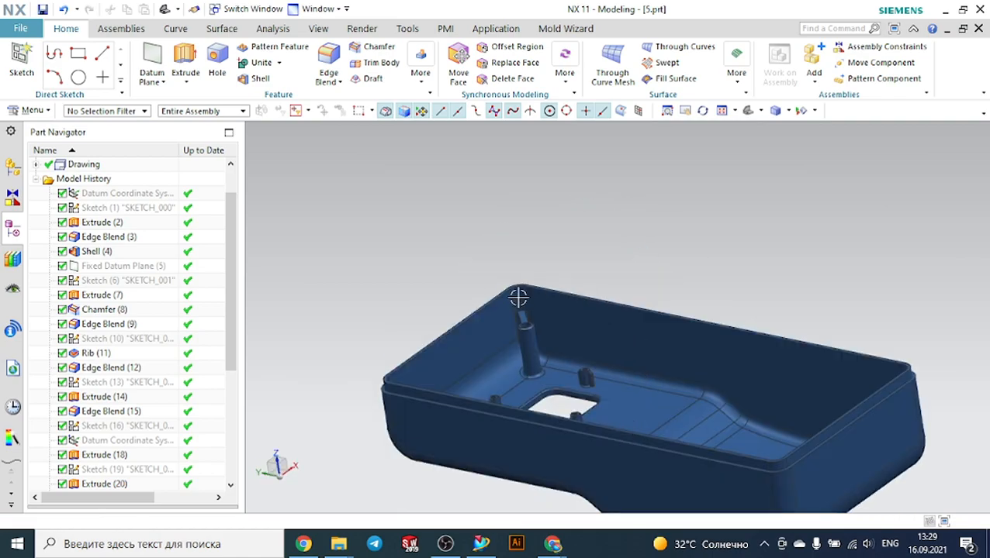
scroll(501, 308, up, 3)
scroll(546, 343, up, 3)
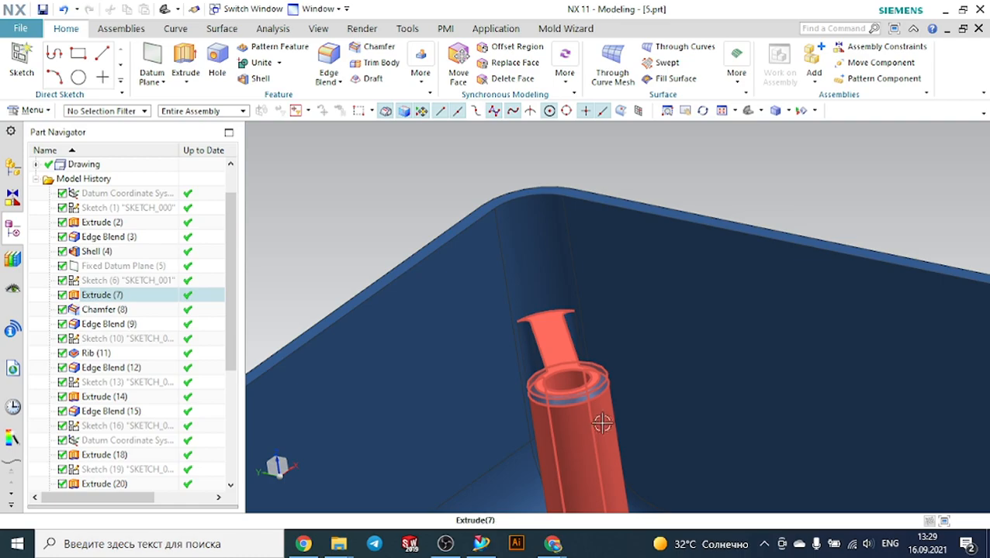
scroll(602, 424, down, 3)
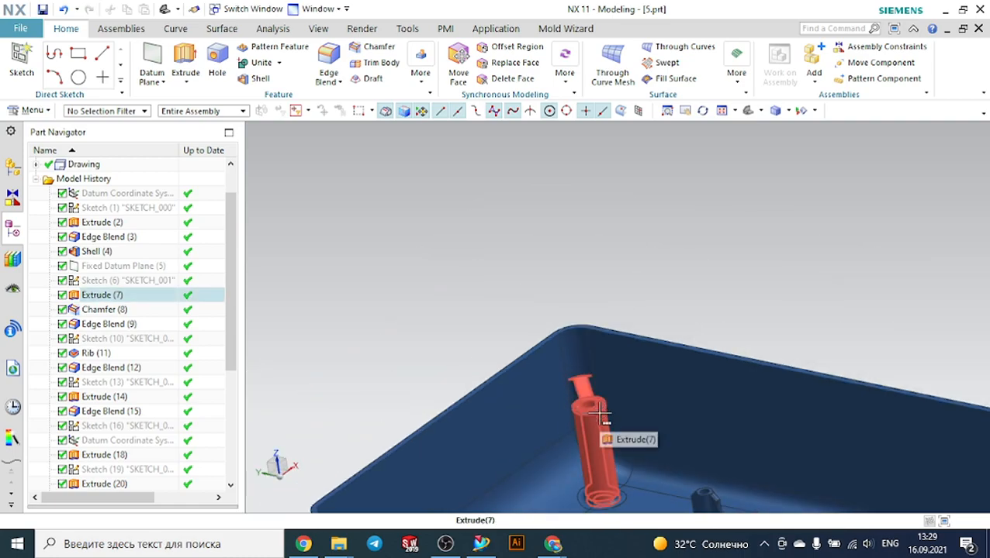
scroll(602, 417, down, 3)
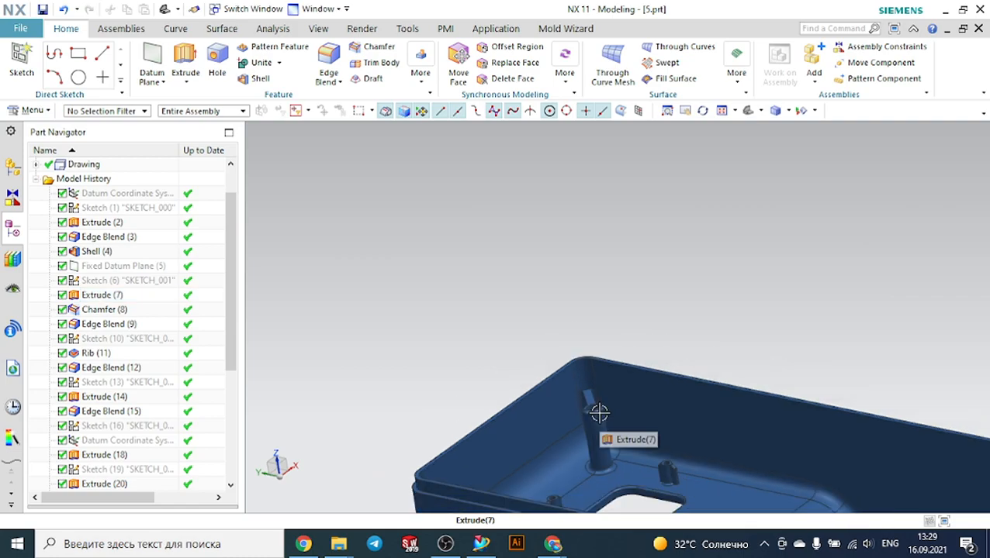
Switch back to model2 and open the sketch containing the hollow post for editing
click(247, 9)
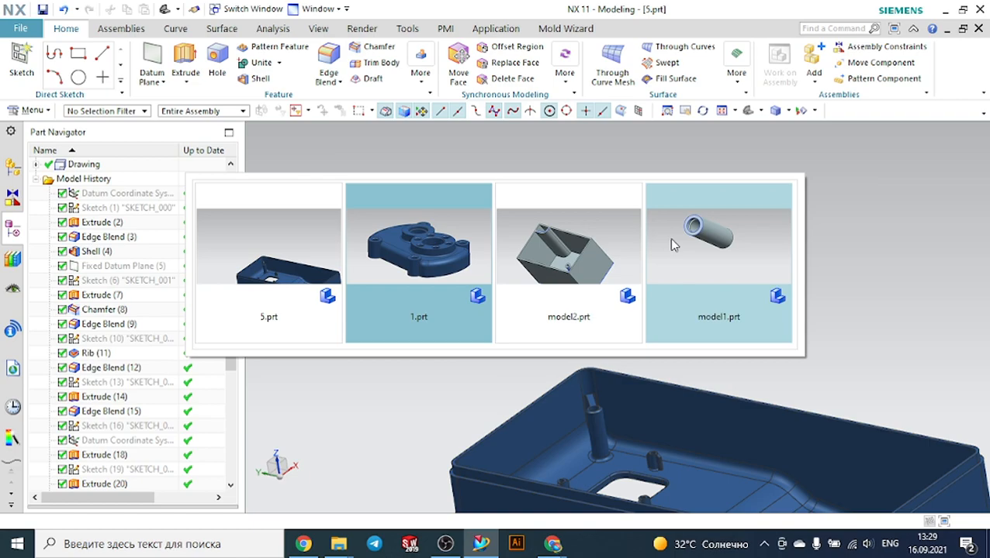
click(562, 248)
middle_drag(562, 249, 570, 219)
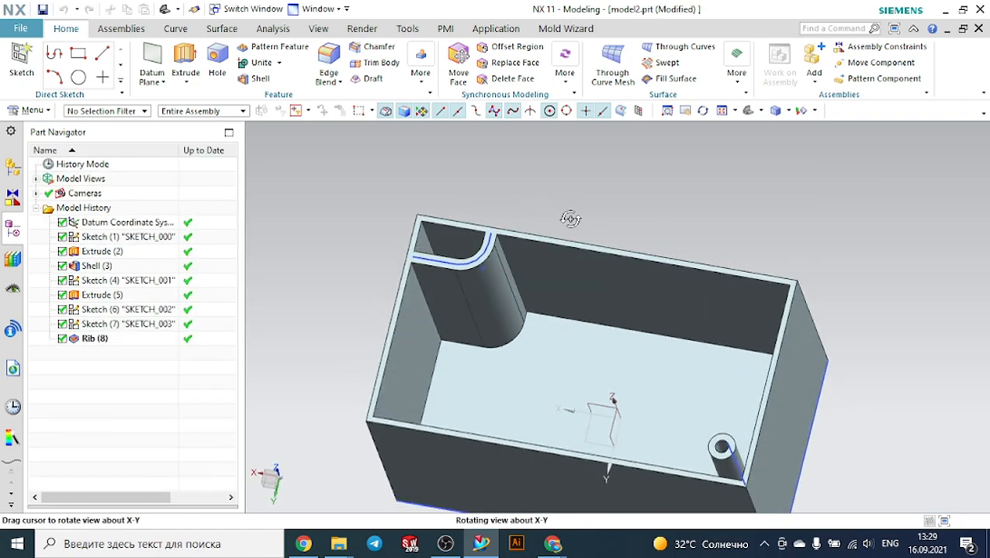
scroll(733, 465, up, 4)
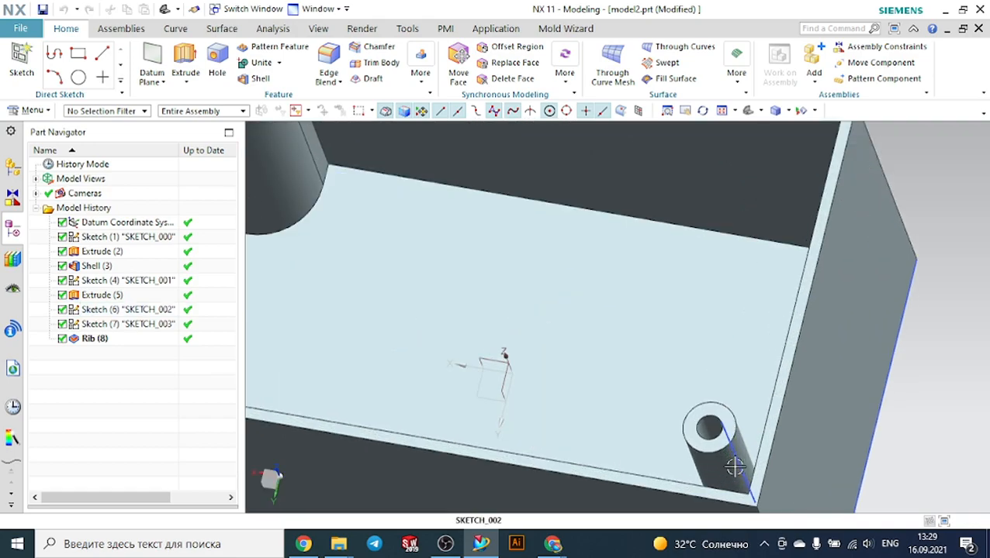
double_click(734, 463)
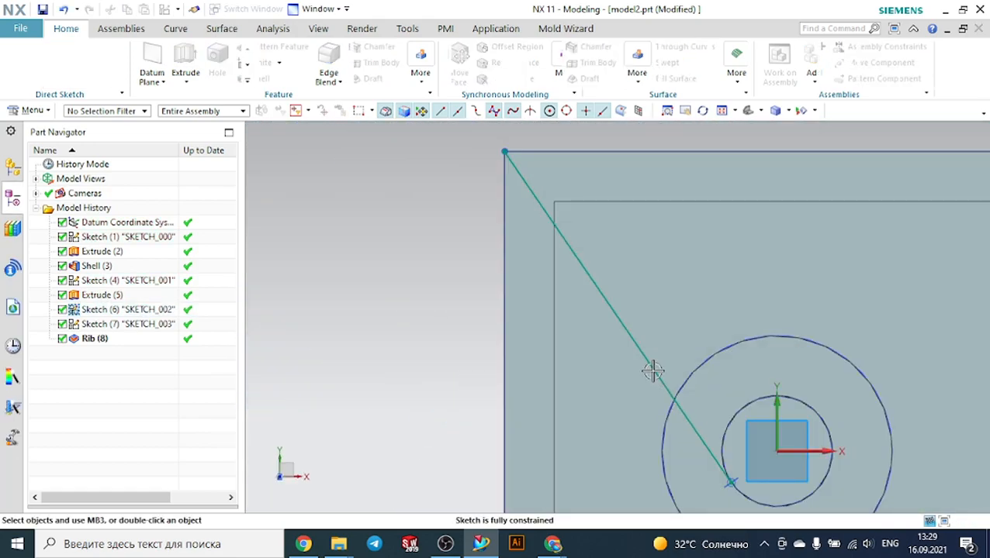
Draw a line from the inner box corner to the post's outer circle and finish the sketch
click(651, 370)
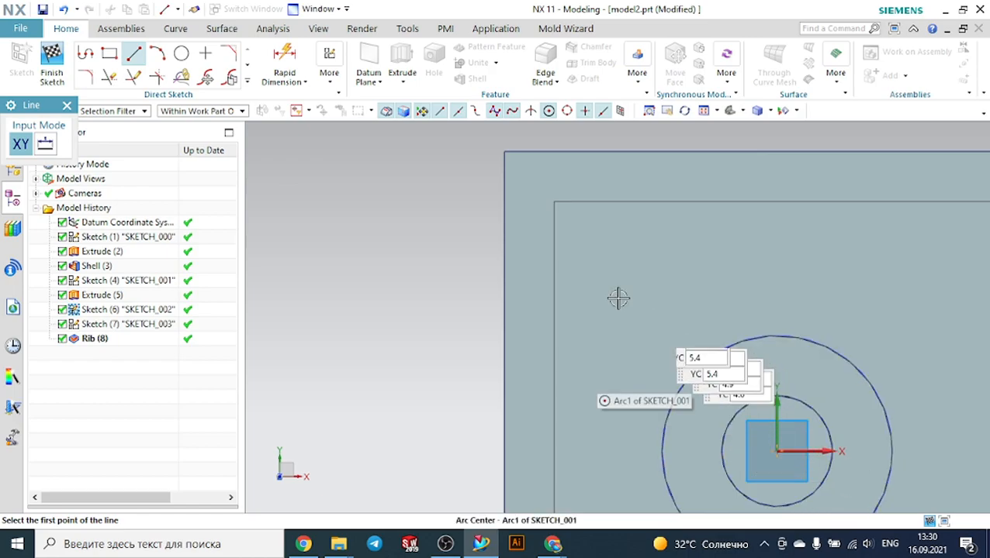
click(554, 203)
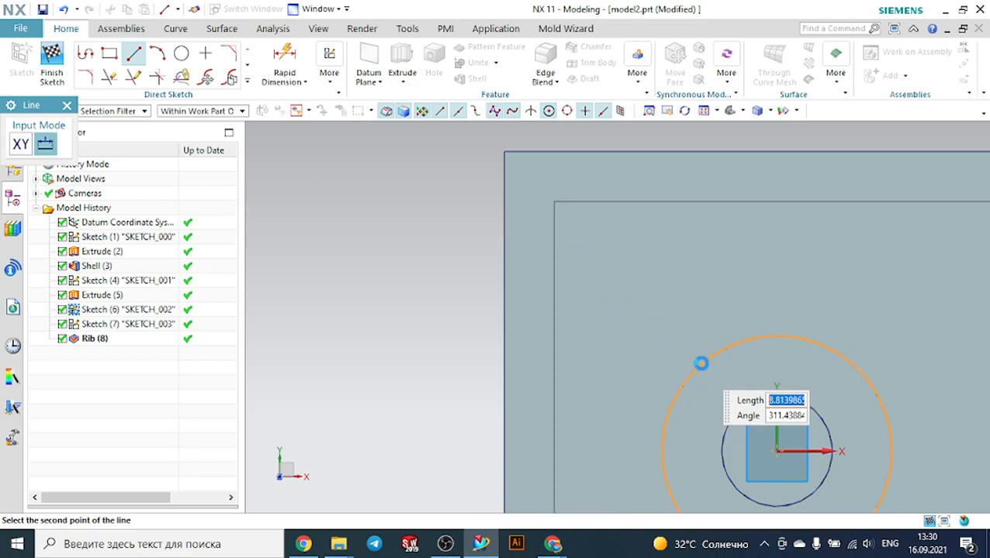
click(700, 365)
key(Escape)
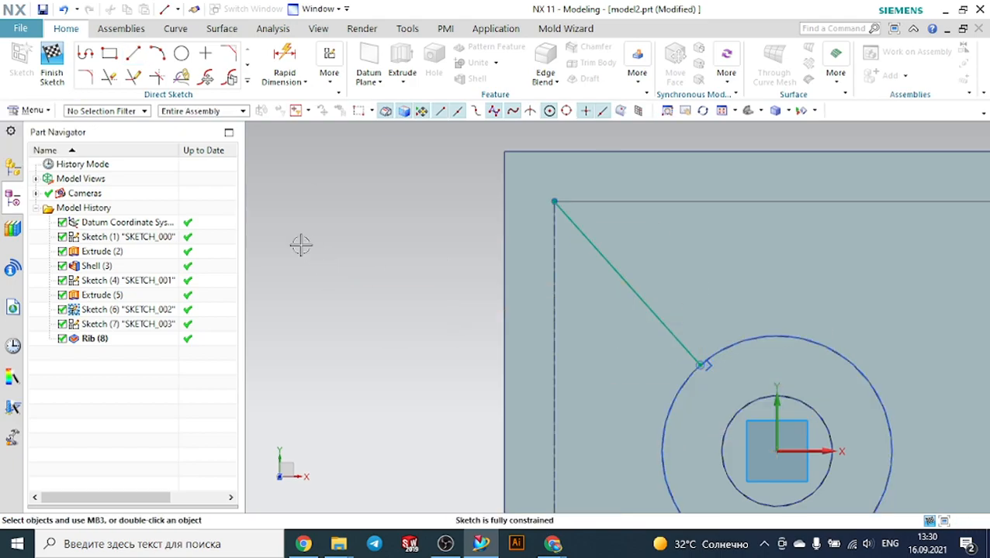
click(51, 54)
Try a 4 mm symmetric rib on the new line, switching walls to parallel and back to perpendicular, then cancel
middle_drag(358, 214, 363, 198)
scroll(356, 207, down, 4)
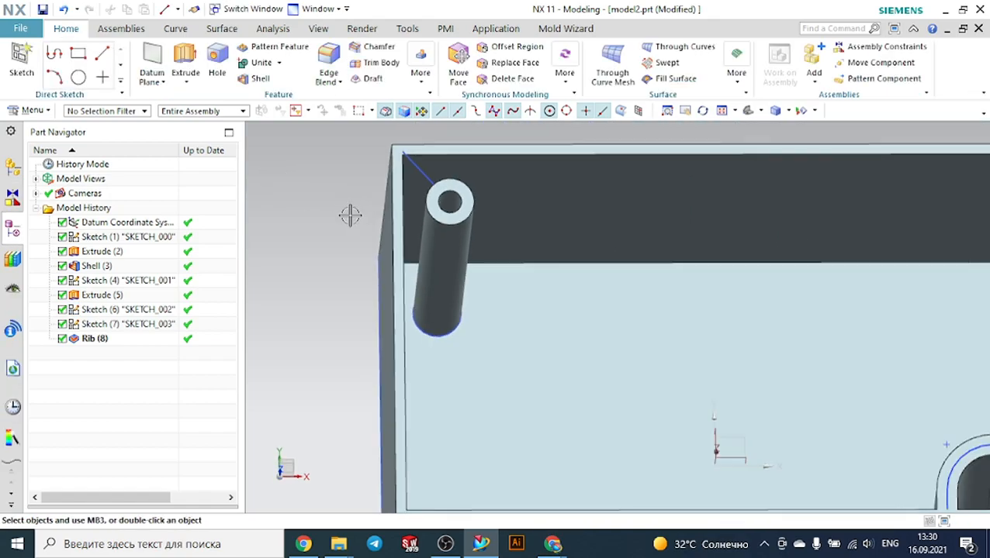
scroll(417, 132, up, 3)
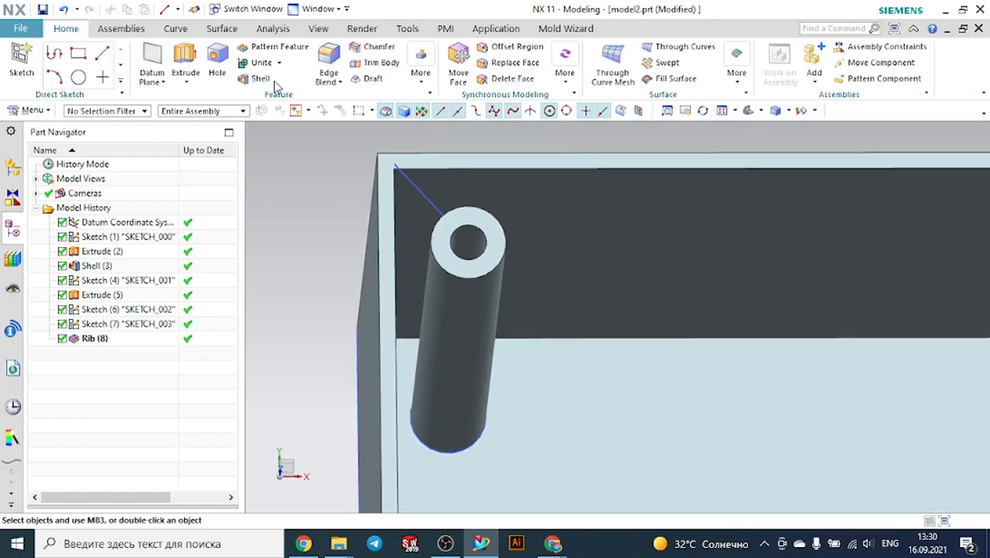
click(424, 81)
click(426, 115)
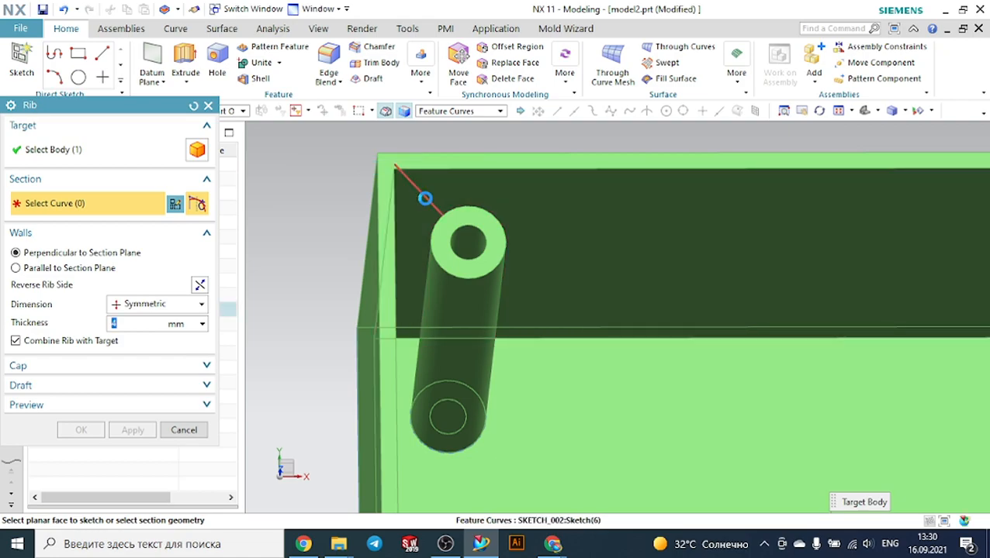
click(422, 197)
click(78, 269)
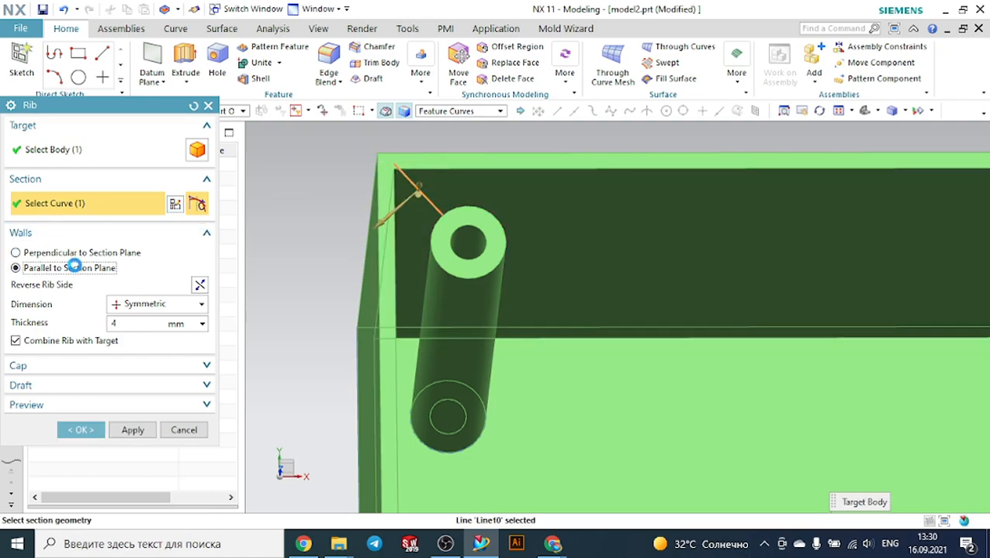
click(88, 256)
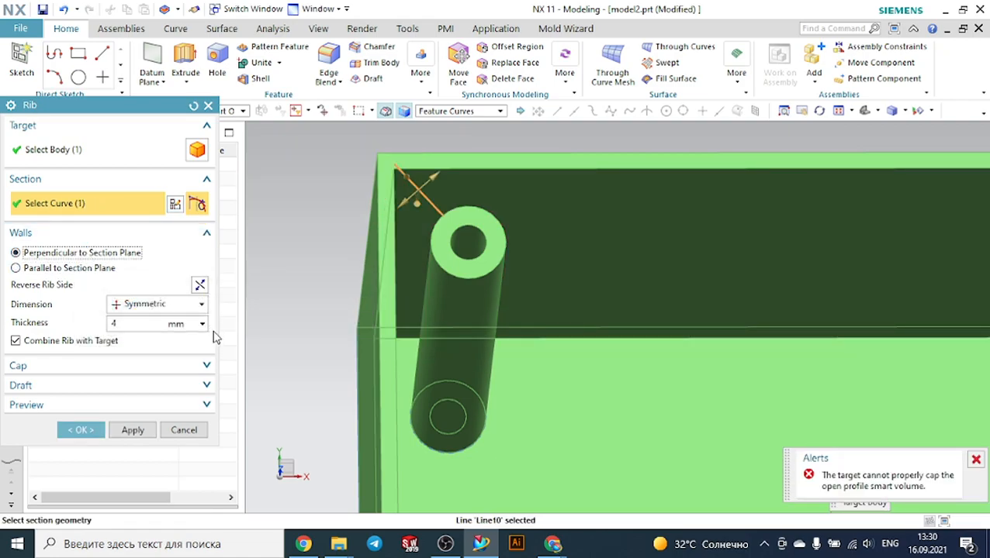
click(199, 433)
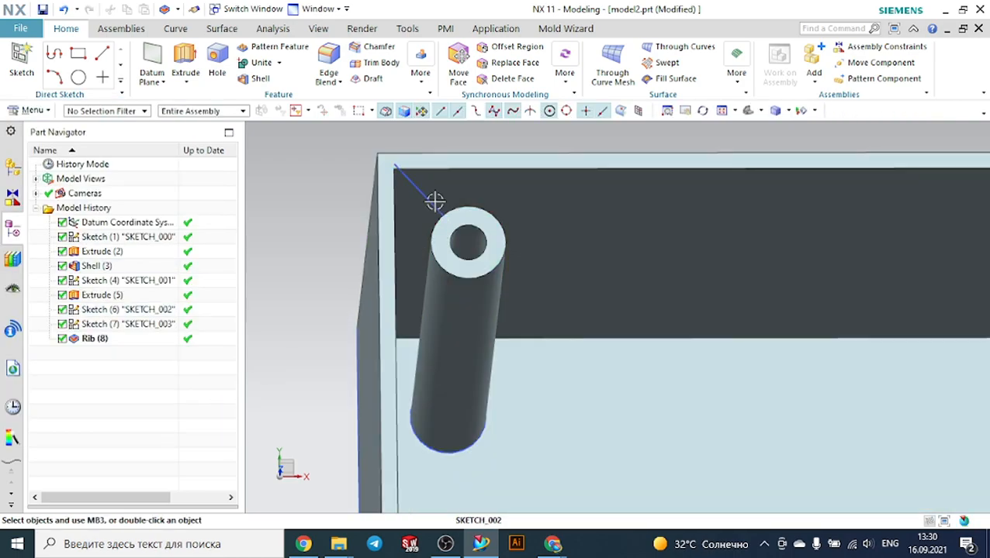
Reopen the post sketch and delete the line running from the box corner to the post's outer circle
double_click(435, 203)
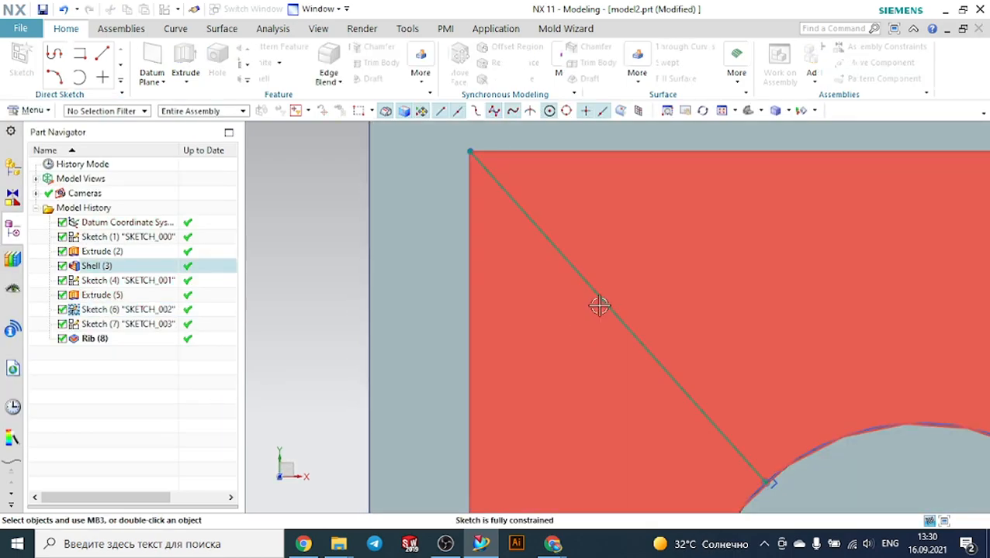
scroll(600, 306, down, 2)
scroll(652, 385, up, 2)
scroll(647, 383, down, 2)
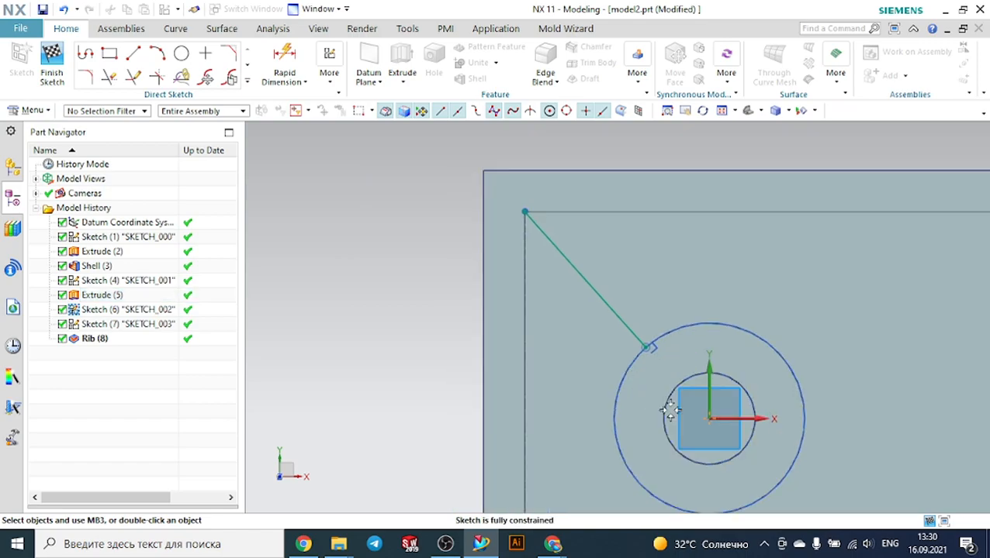
scroll(670, 410, up, 2)
click(651, 340)
click(644, 331)
key(Escape)
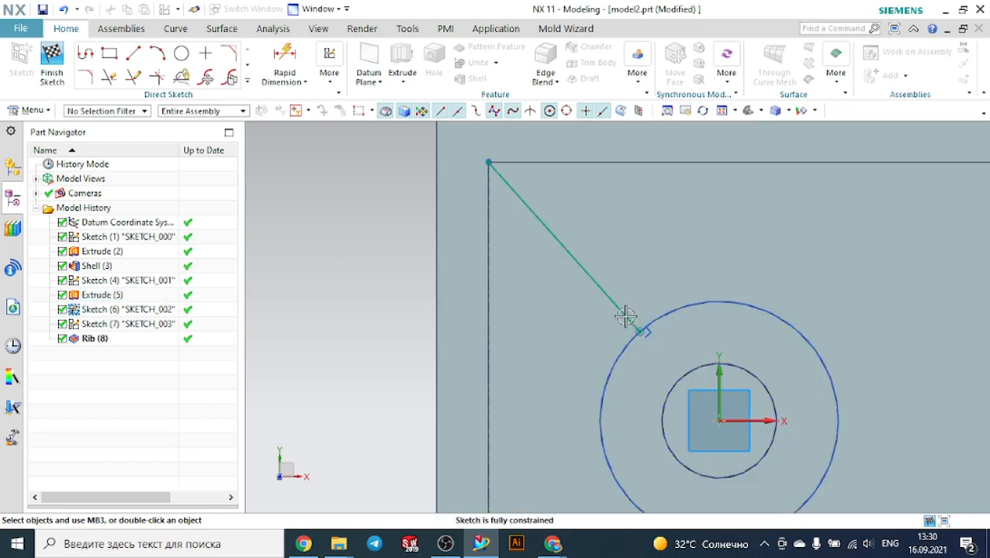
click(625, 314)
key(Delete)
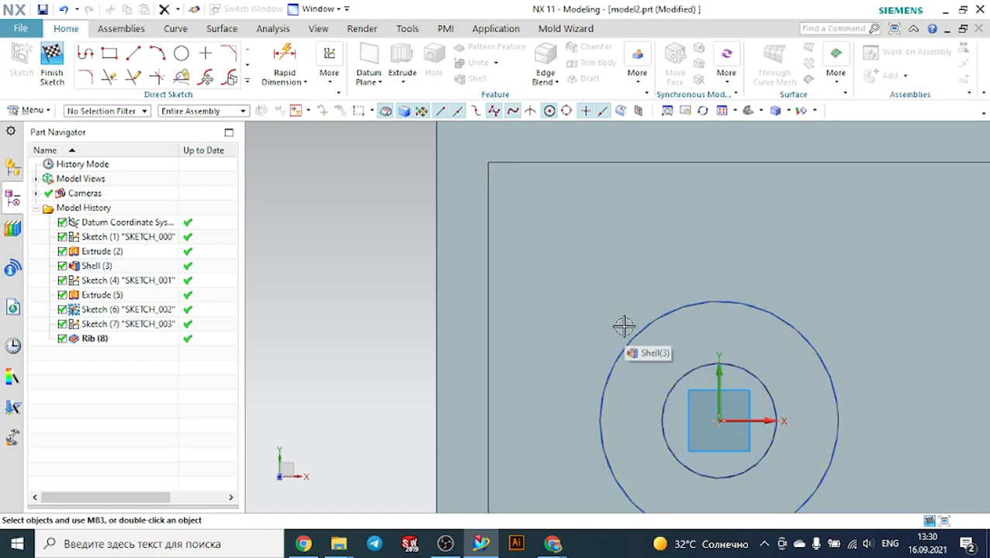
Draw a new line from the post's inner circle to the inner box corner and finish the sketch
click(133, 53)
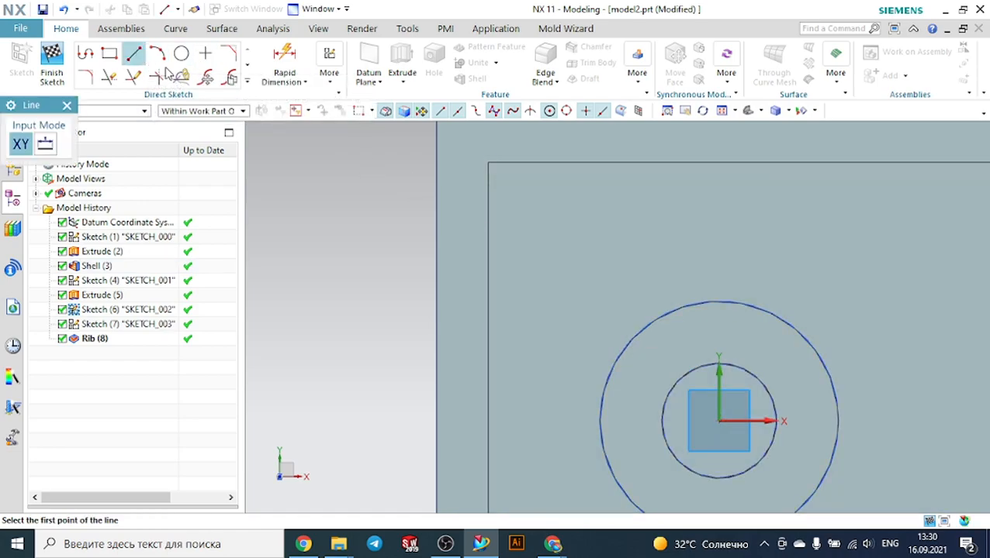
click(669, 381)
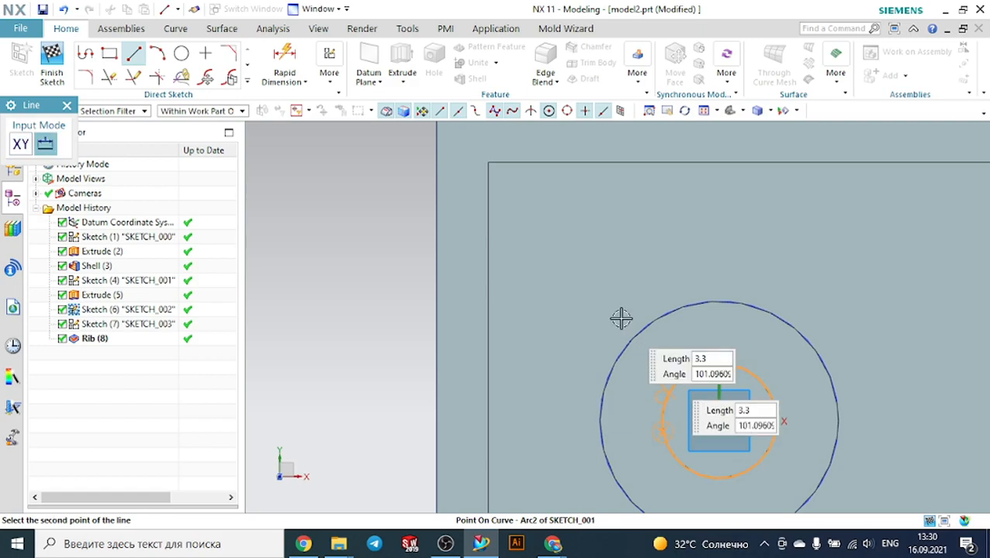
click(489, 164)
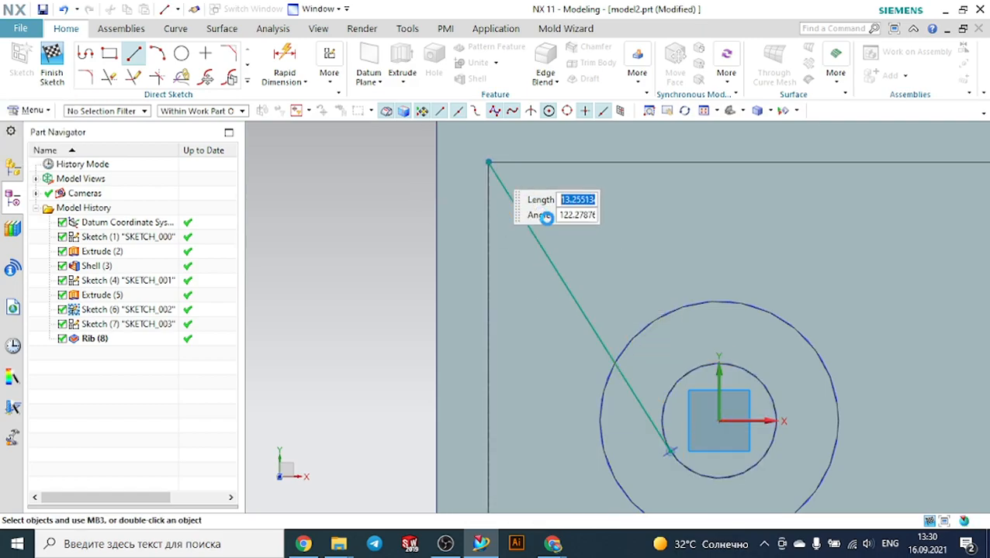
key(Escape)
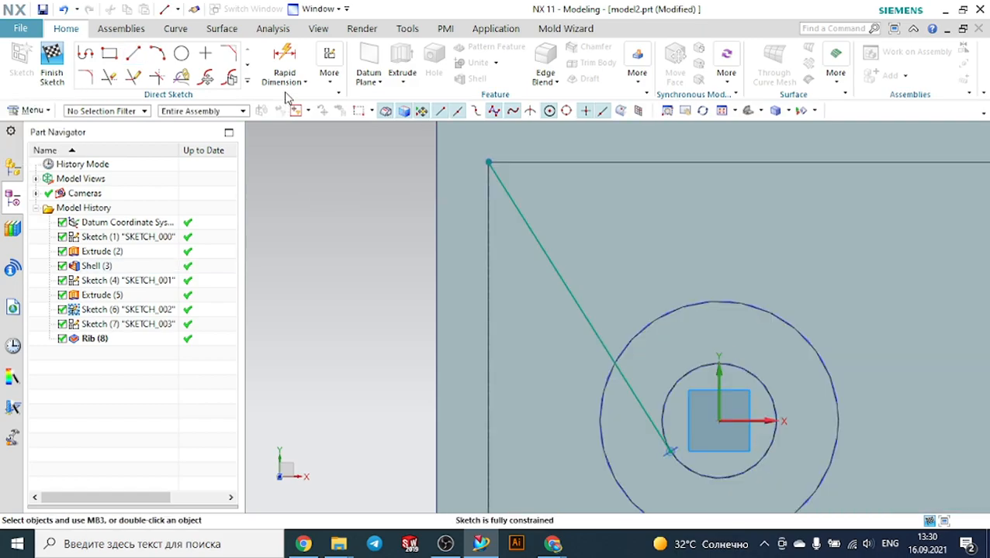
click(59, 61)
Try a 4 mm symmetric rib on the new line, previewing it, then cancel
middle_drag(281, 249, 290, 244)
scroll(292, 243, down, 8)
scroll(410, 240, up, 3)
scroll(351, 225, up, 2)
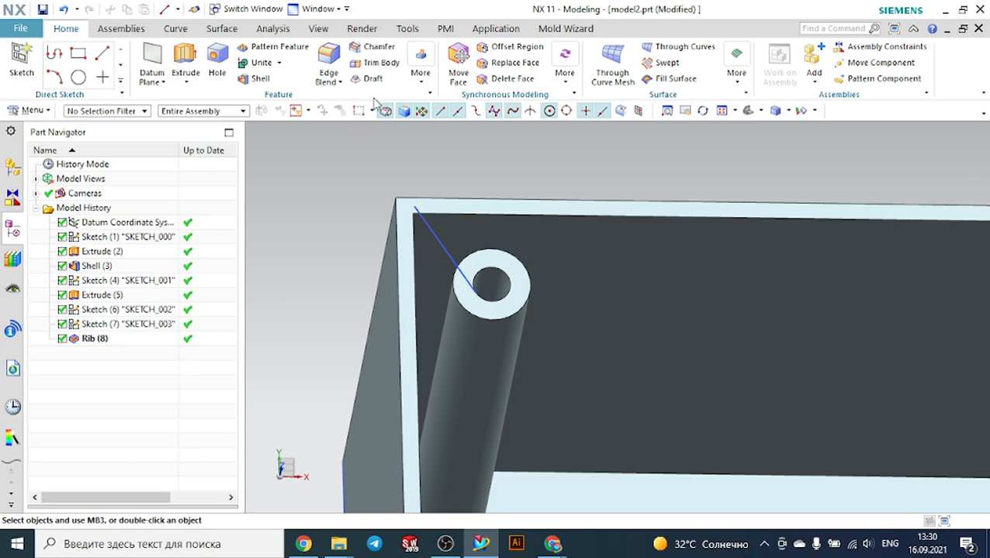
click(419, 74)
click(423, 114)
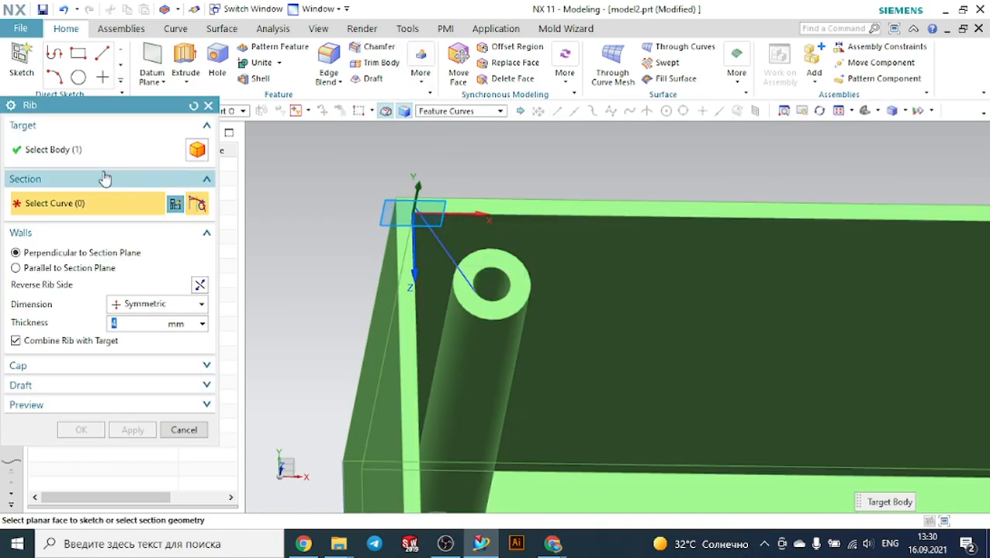
click(449, 256)
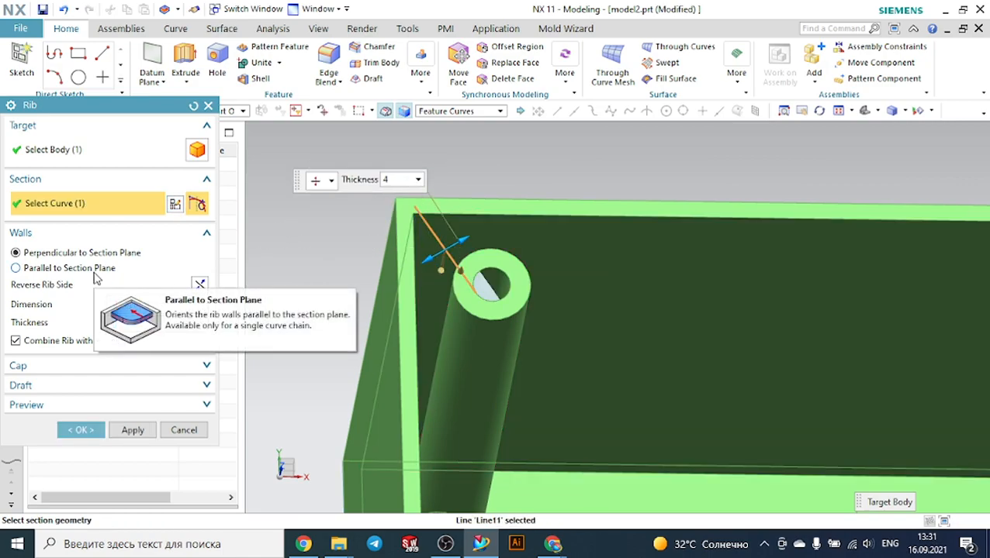
scroll(521, 271, up, 3)
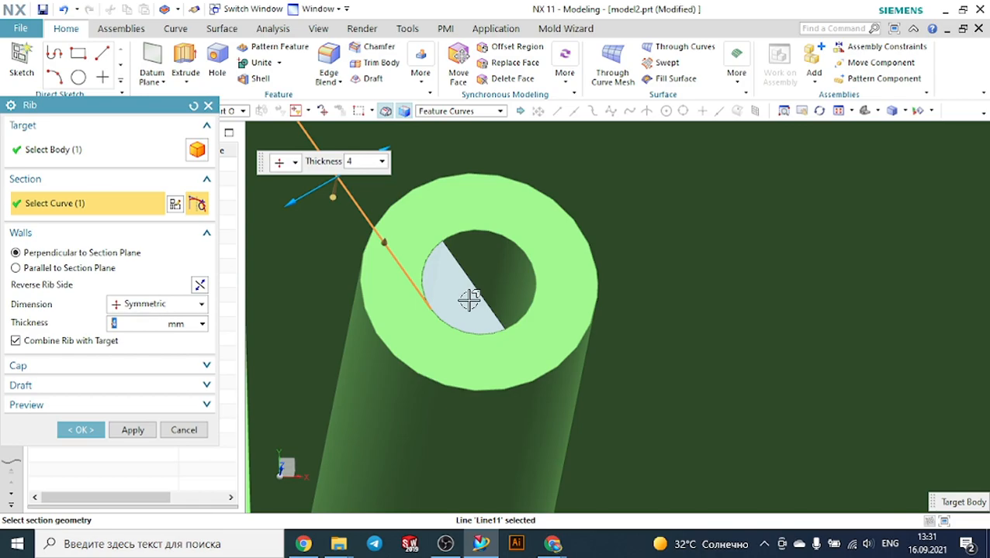
scroll(481, 284, down, 1)
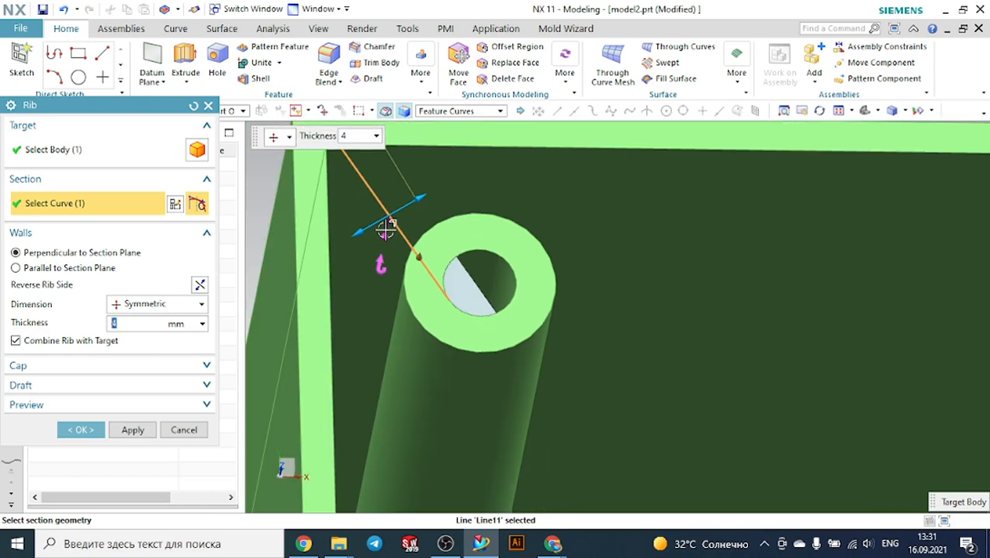
click(184, 431)
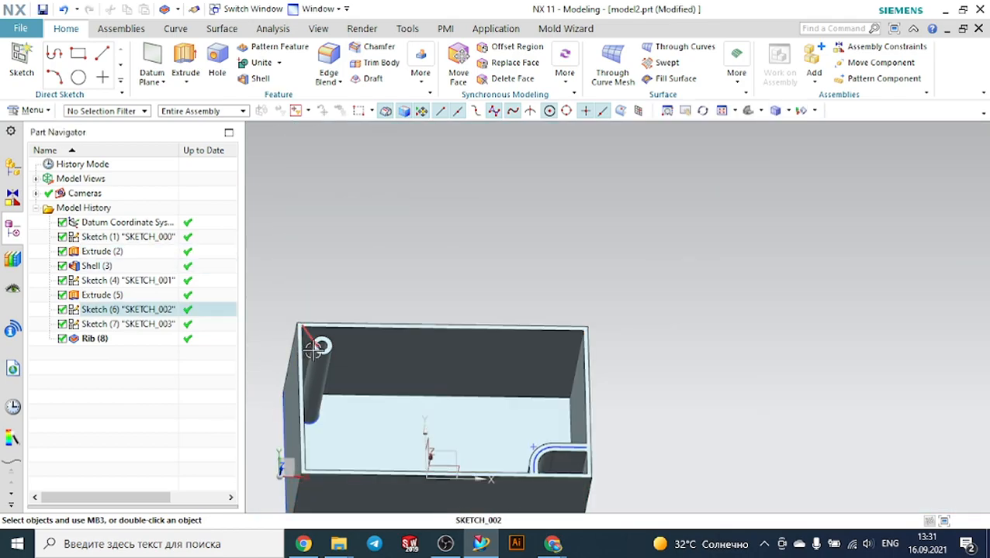
middle_drag(678, 361, 522, 325)
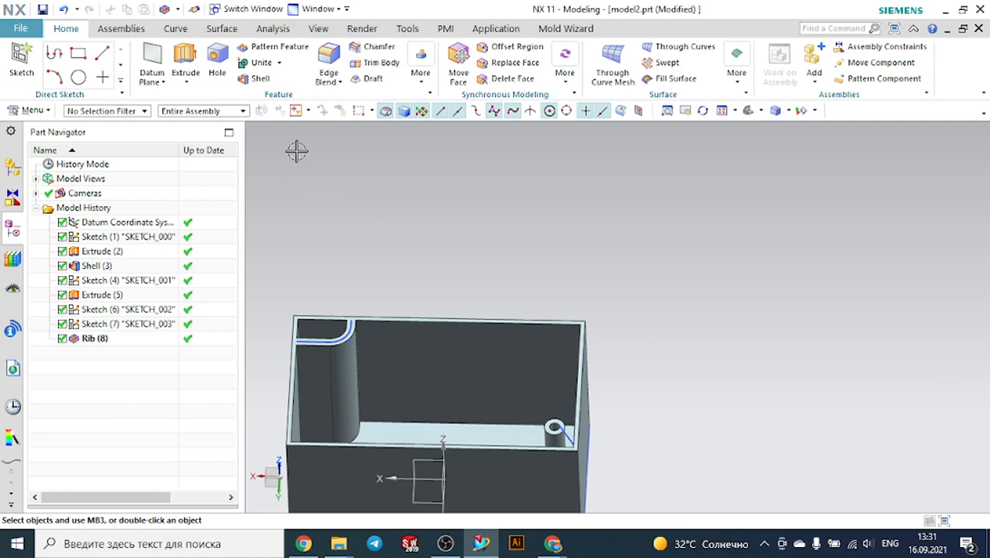
click(33, 62)
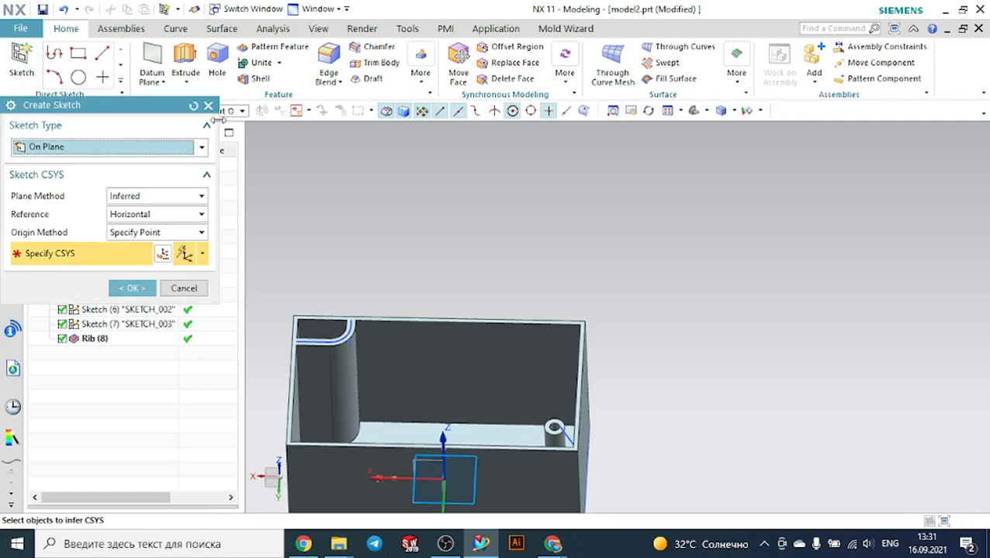
click(208, 106)
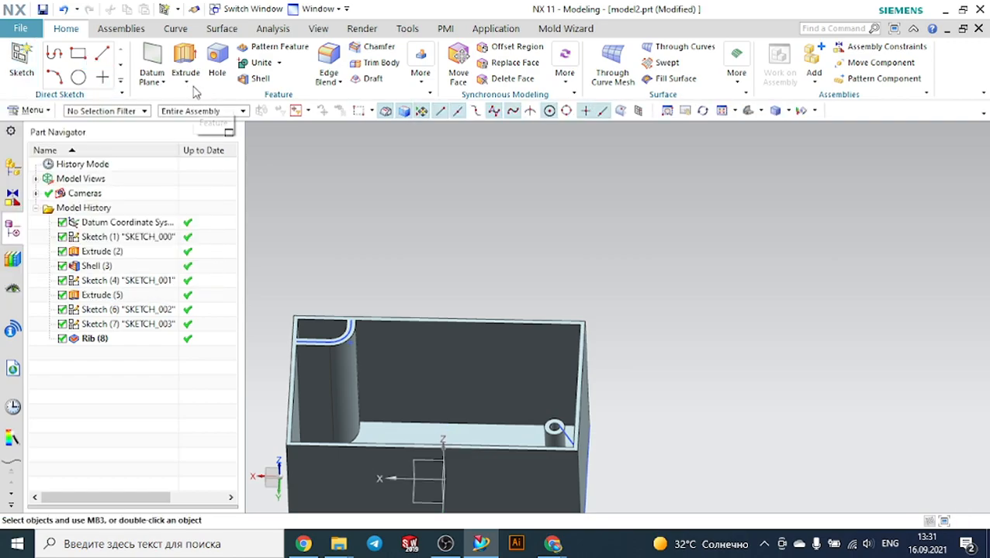
Create two datum planes offset 30 mm downward from the box's top rim face
click(162, 60)
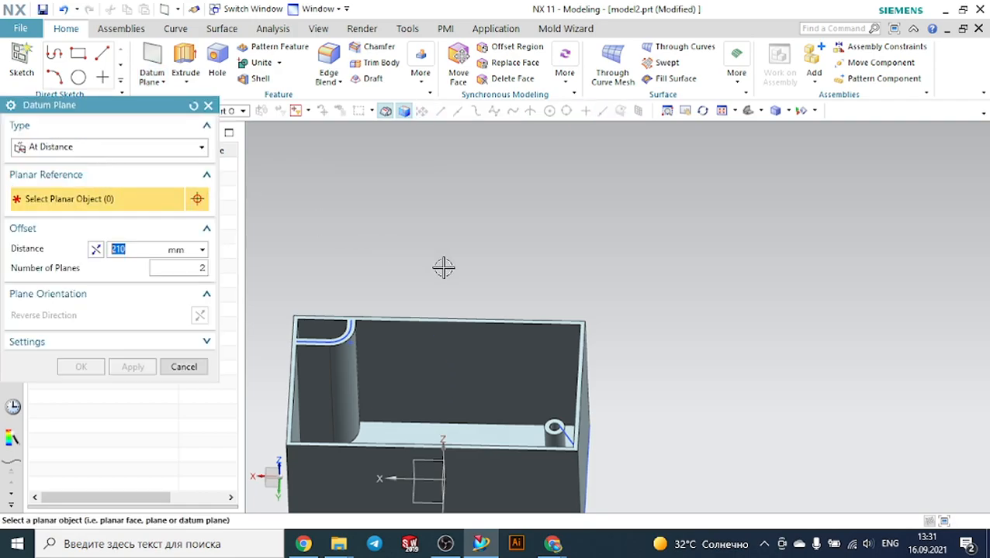
scroll(381, 386, up, 3)
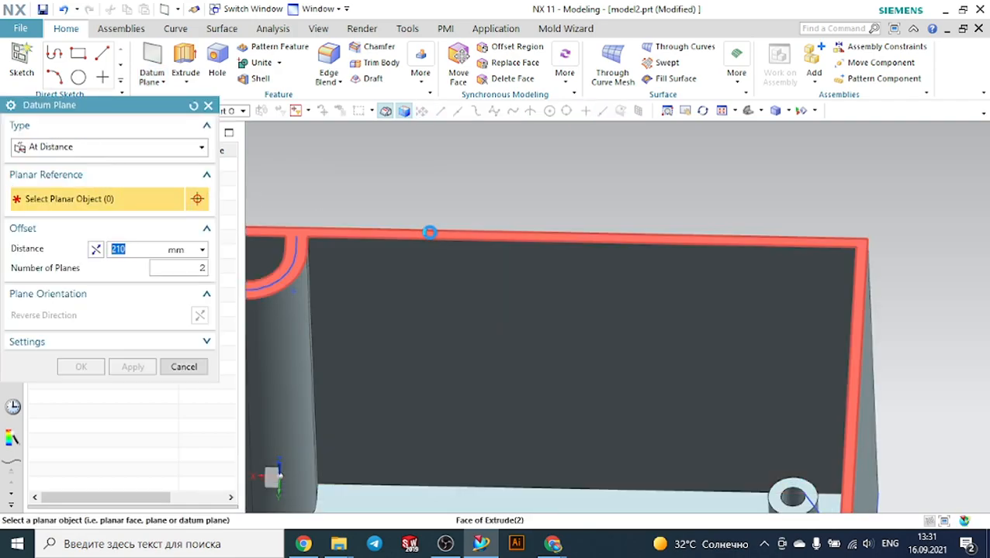
click(430, 233)
scroll(466, 252, down, 5)
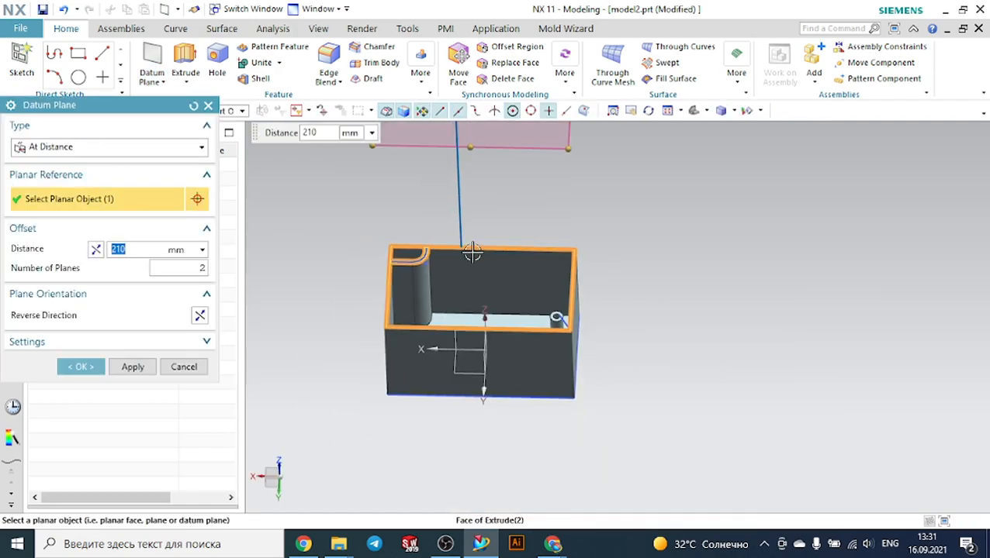
click(95, 250)
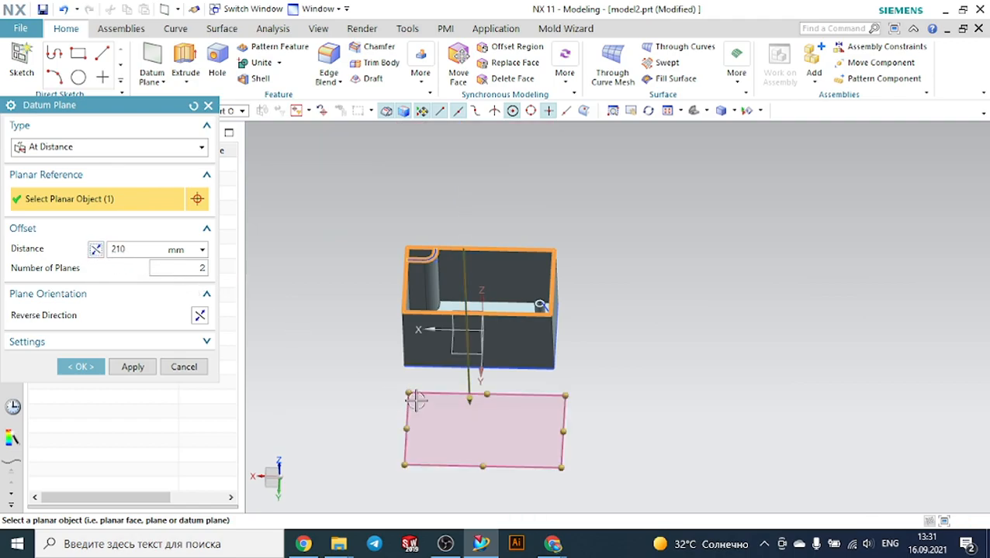
middle_drag(394, 382, 374, 344)
drag(532, 474, 475, 285)
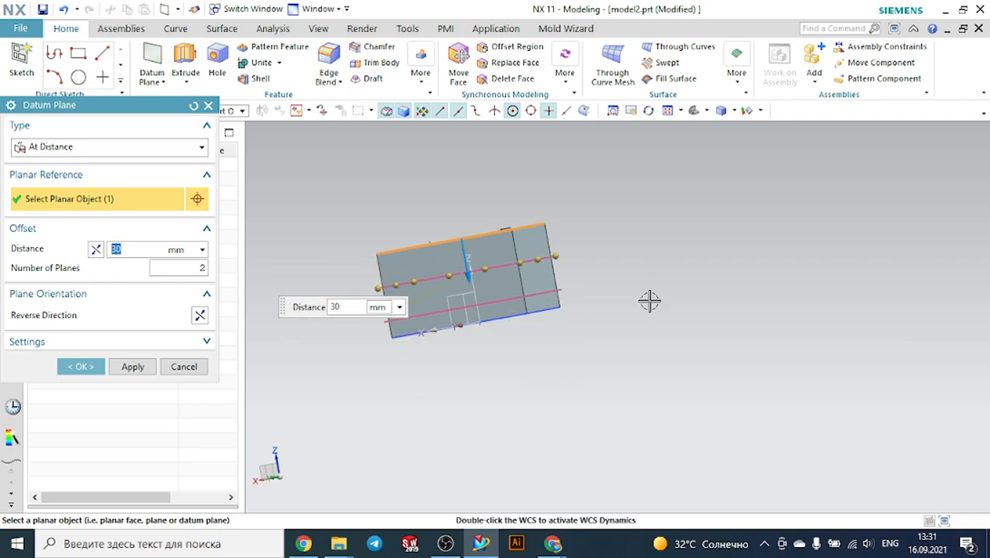
click(81, 367)
Create a sketch on the first of the new fixed datum planes
middle_drag(742, 347, 746, 373)
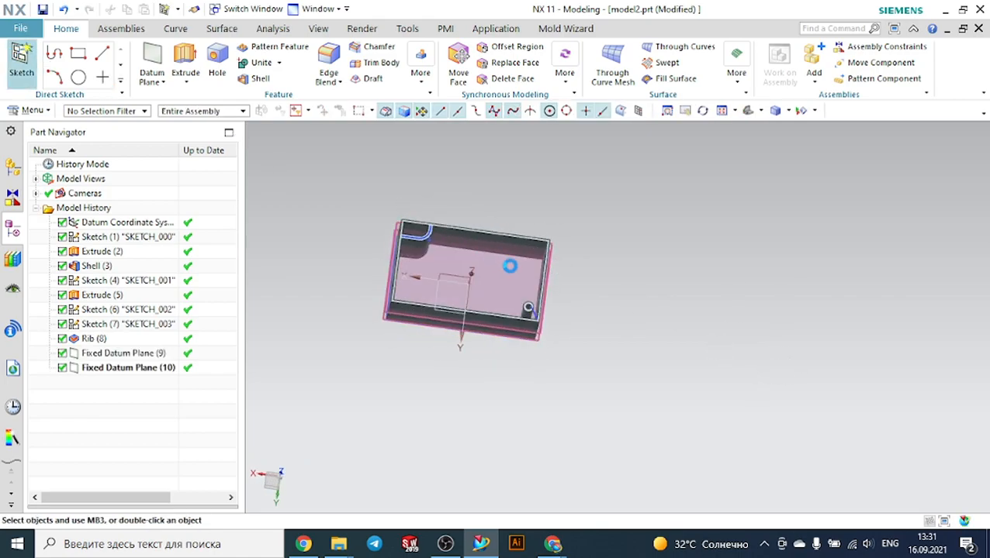
scroll(426, 277, up, 4)
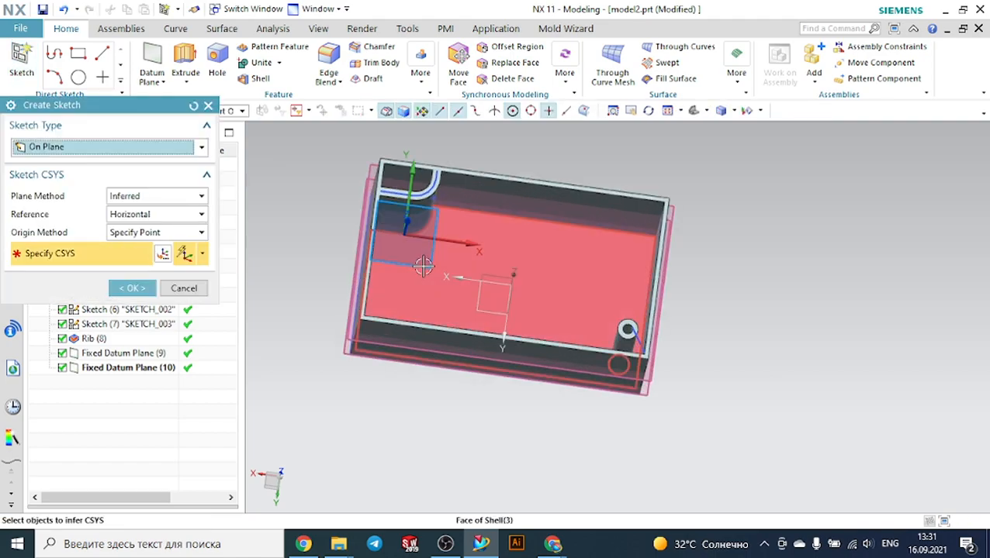
middle_drag(342, 357, 331, 325)
scroll(338, 316, up, 4)
click(122, 353)
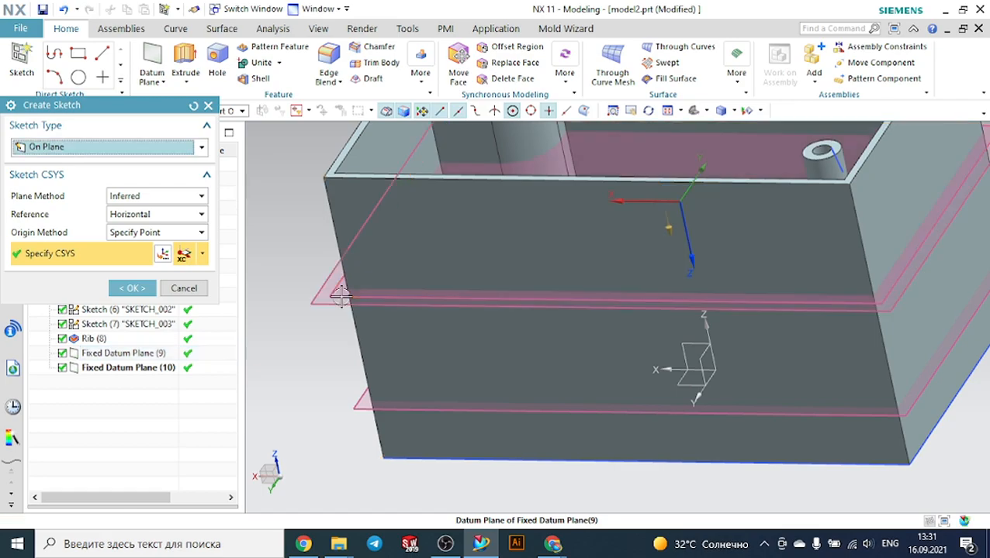
click(132, 287)
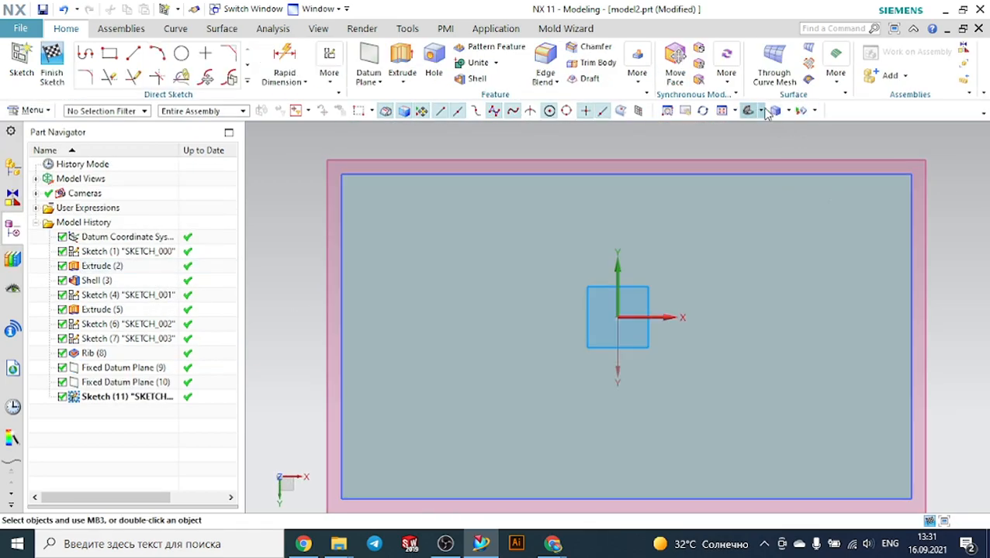
Draw a horizontal line spanning between the box's inner side walls and finish the sketch
click(762, 111)
click(776, 133)
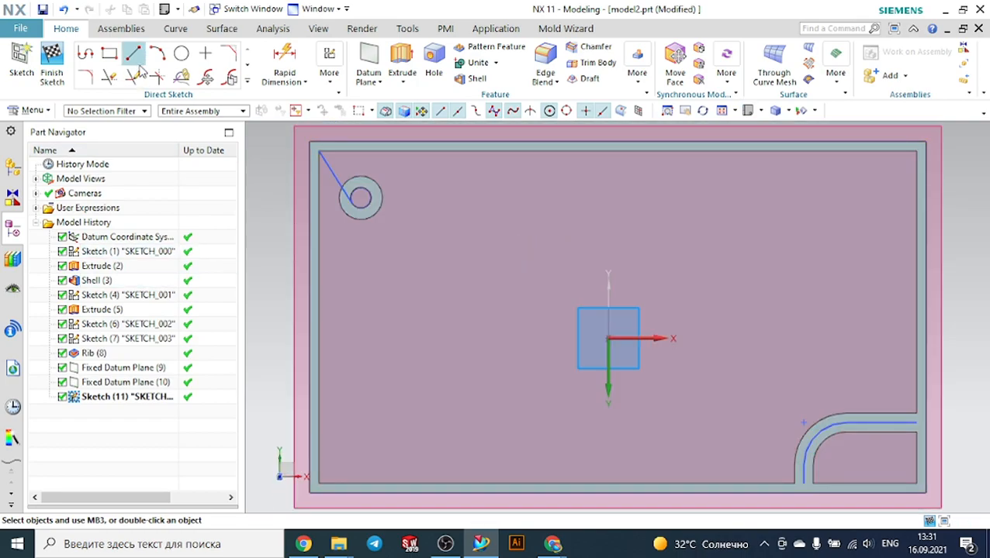
click(135, 56)
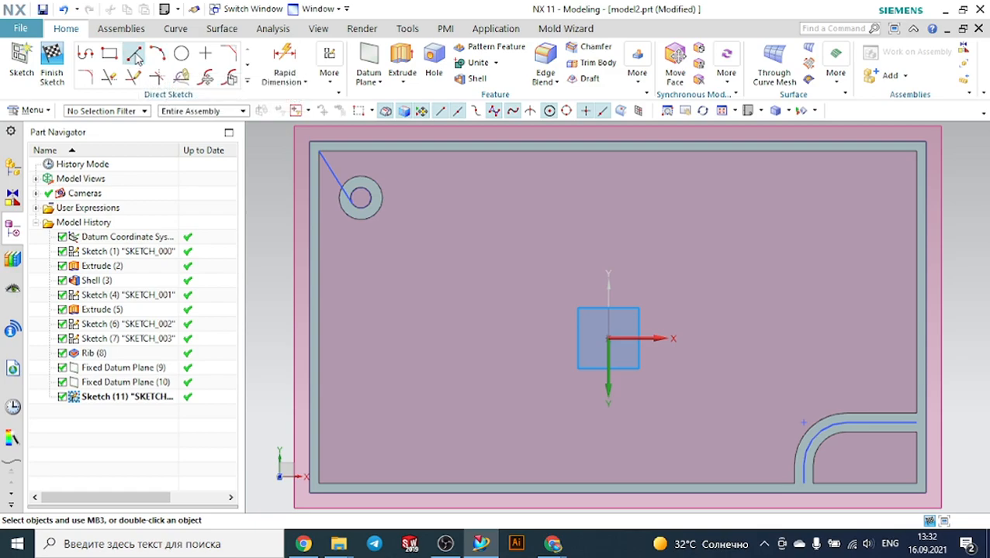
click(310, 328)
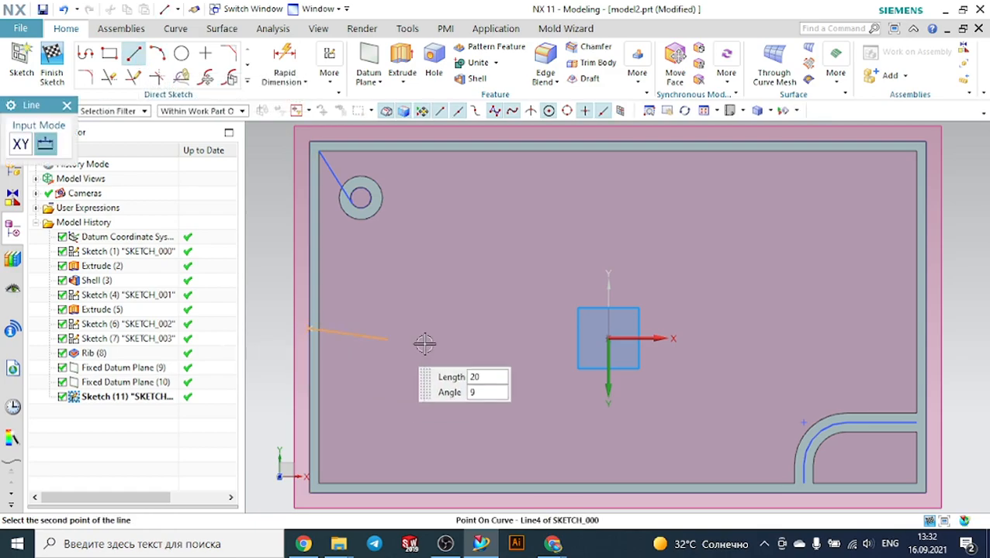
click(533, 329)
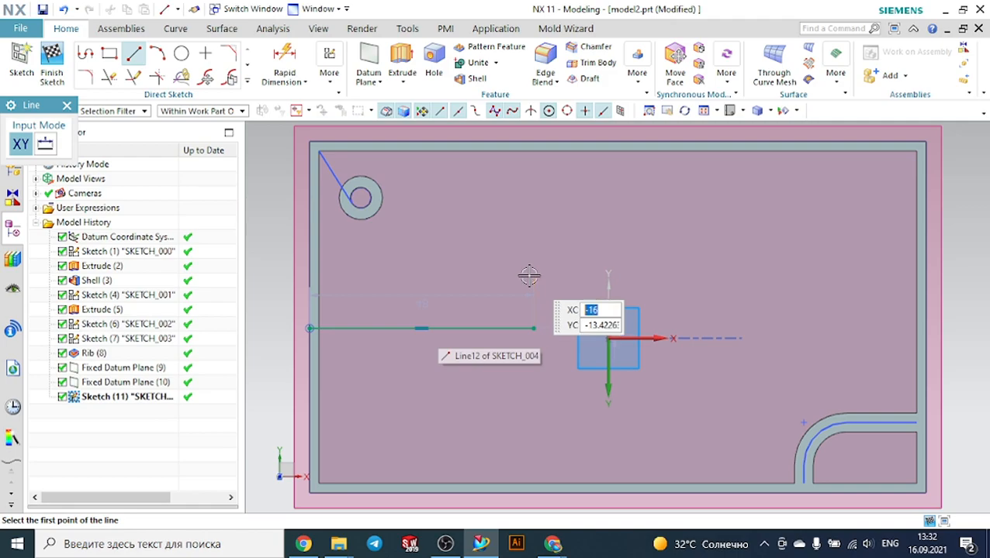
key(Escape)
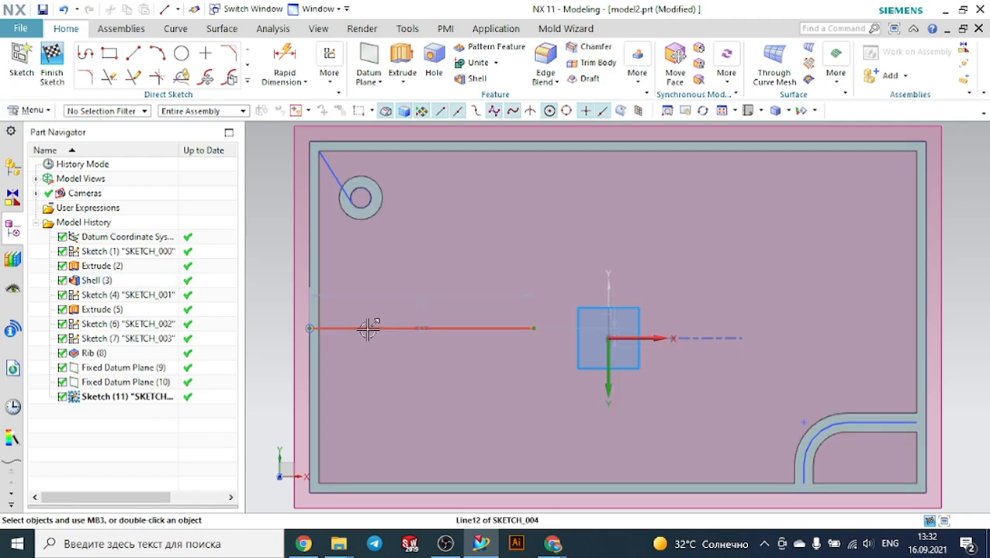
mouse_move(532, 327)
mouse_down()
mouse_move(938, 336)
mouse_move(926, 338)
mouse_up()
click(51, 66)
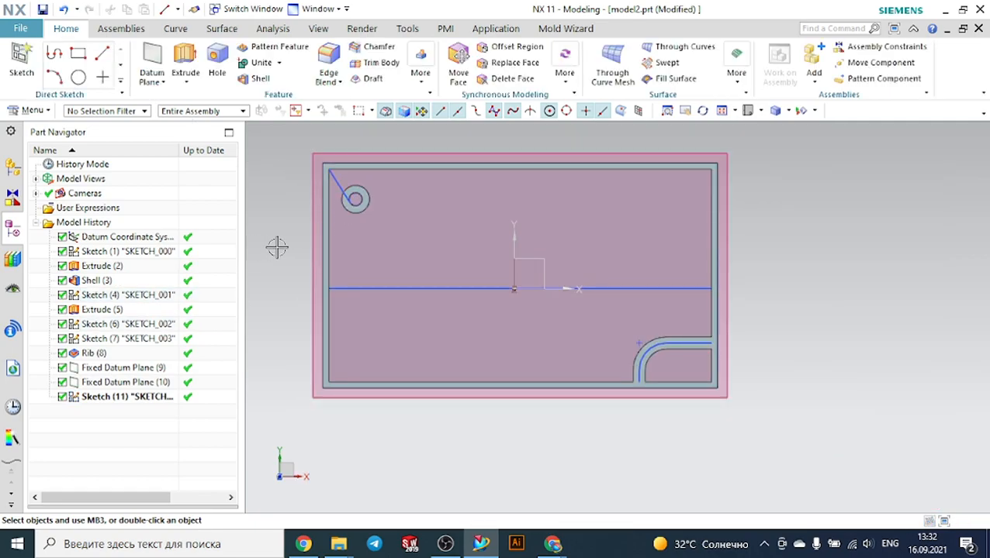
Create a 5 mm symmetric rib along the sketched line across the box, perpendicular to the section plane
middle_drag(276, 247, 282, 209)
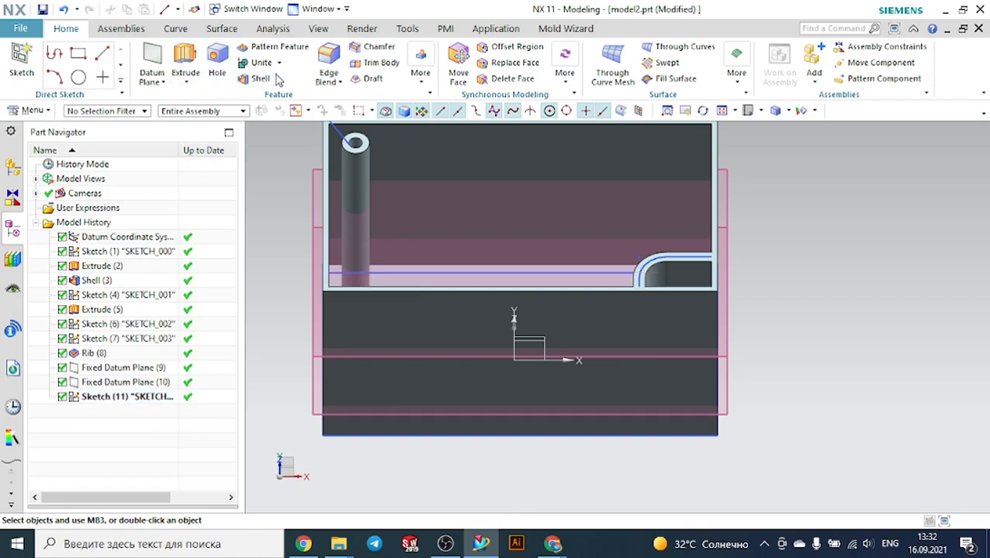
click(421, 72)
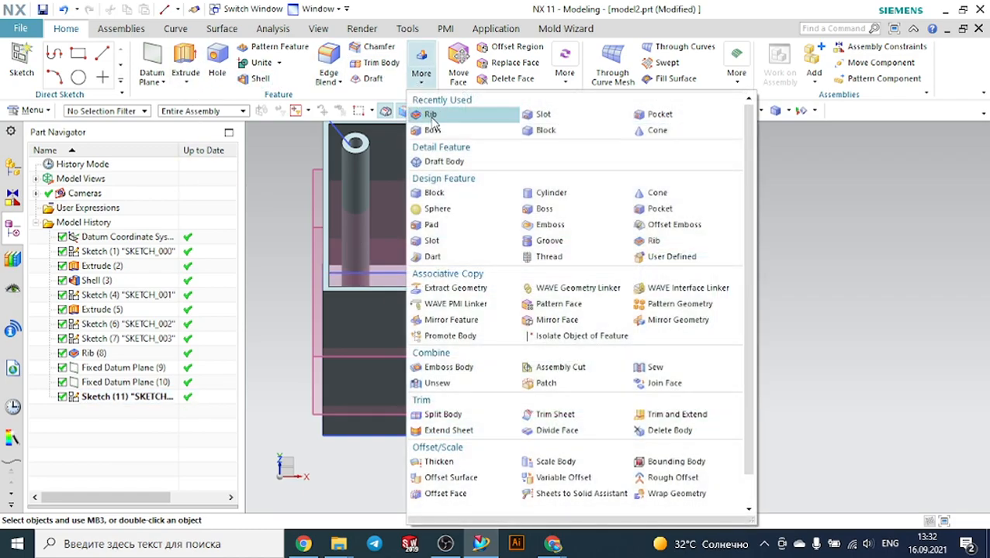
click(427, 116)
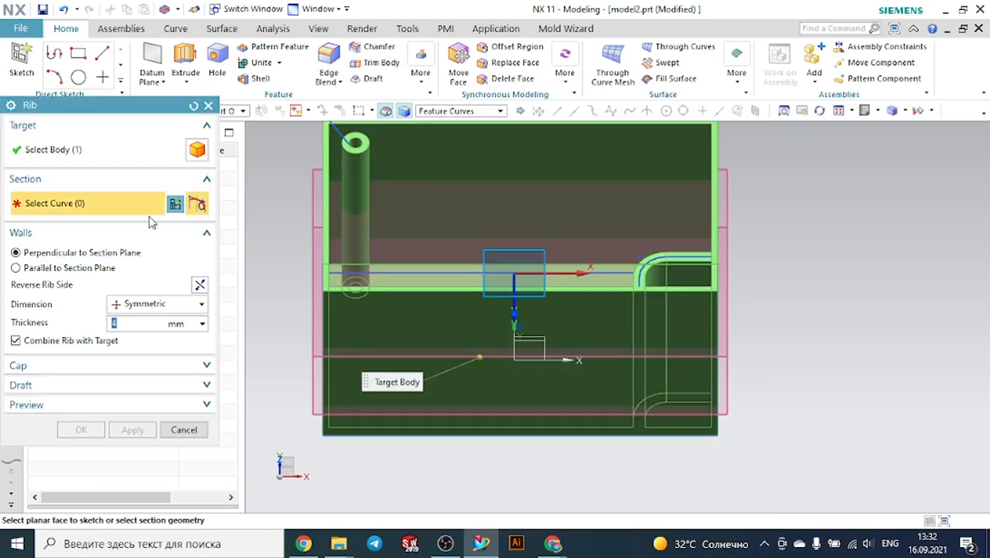
scroll(448, 271, up, 2)
click(446, 273)
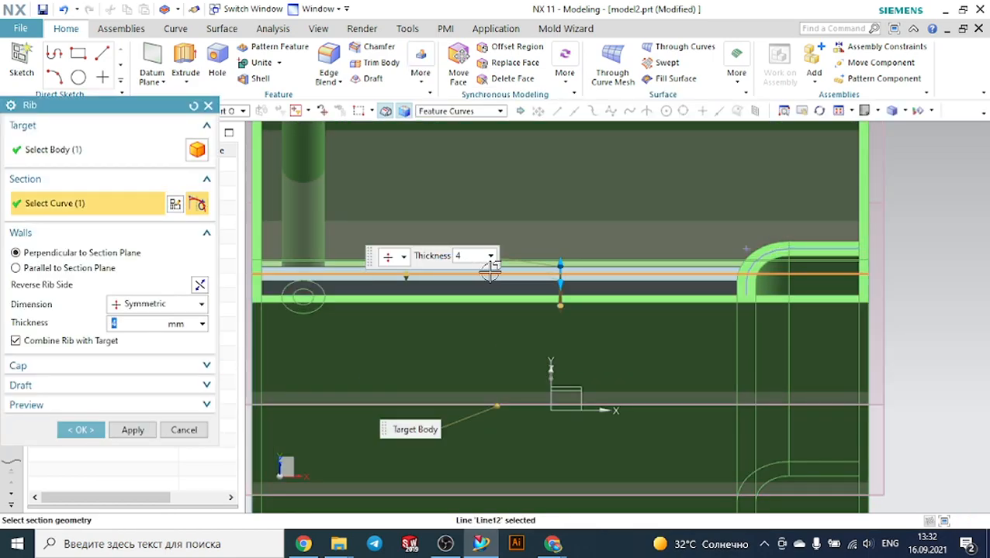
scroll(490, 267, down, 2)
middle_drag(827, 242, 578, 272)
mouse_move(530, 261)
mouse_down()
mouse_move(564, 269)
mouse_move(523, 261)
mouse_up()
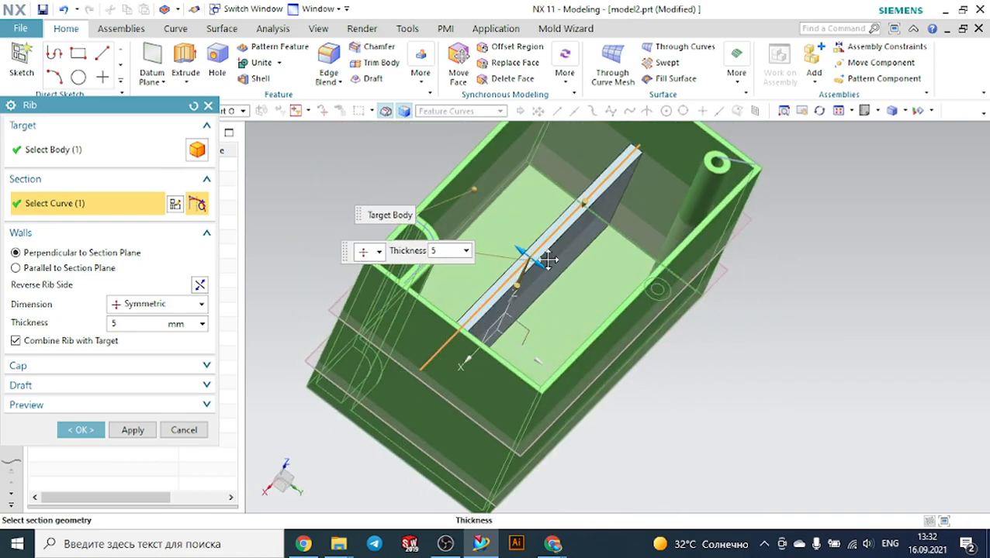
click(80, 430)
Edit the new rib to cap it at the box's top rim face using From Selected cap geometry
mouse_move(745, 290)
middle_down()
mouse_move(719, 270)
mouse_move(749, 278)
middle_up()
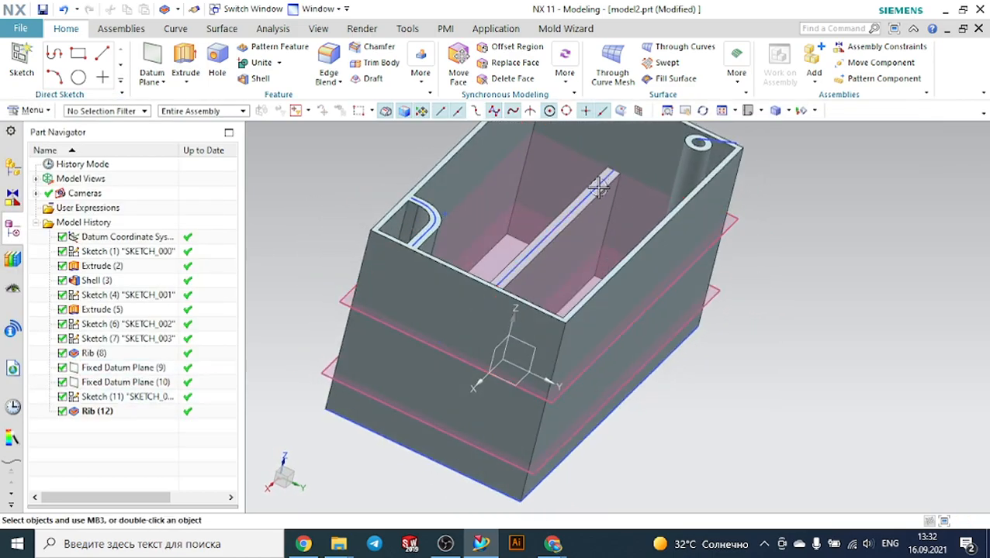
double_click(117, 410)
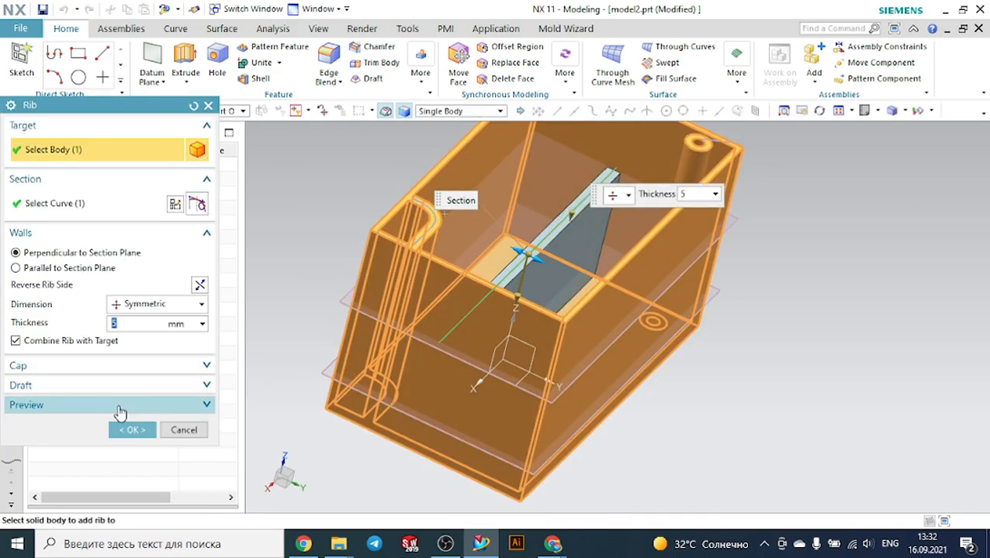
click(99, 368)
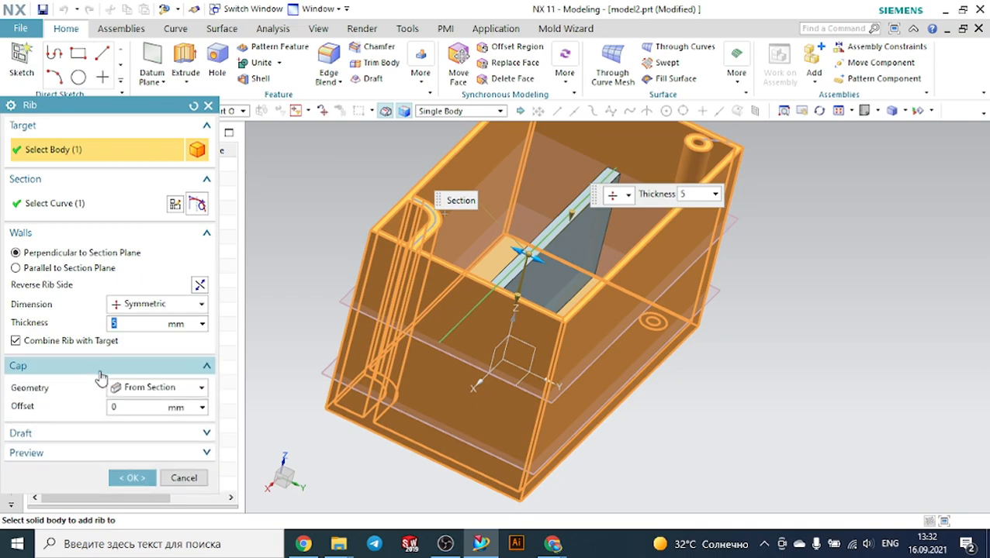
click(150, 388)
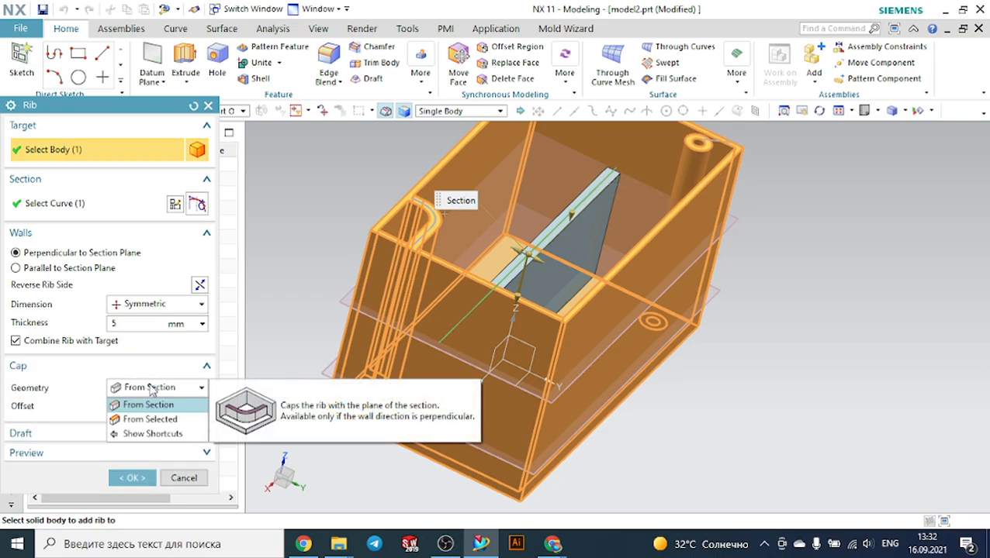
click(146, 419)
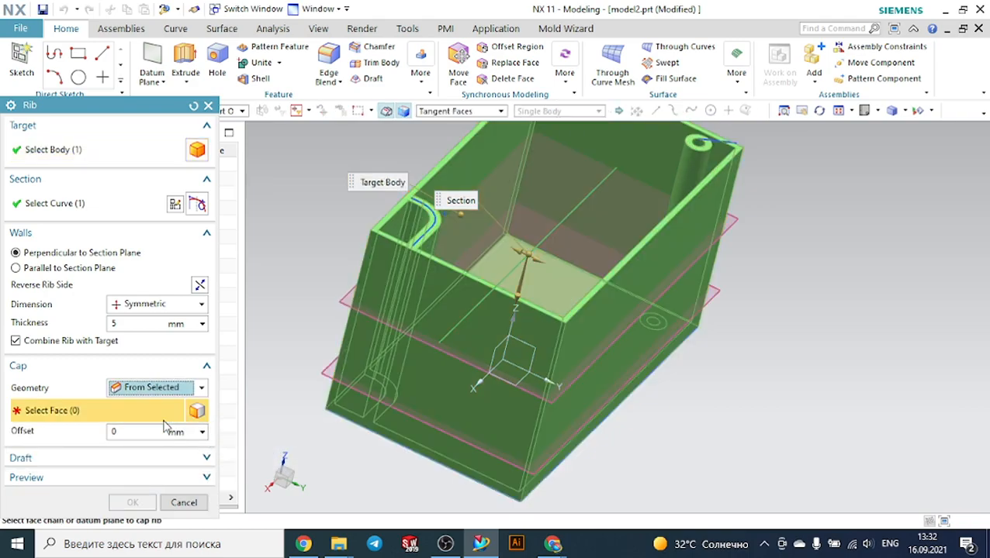
scroll(447, 171, up, 5)
click(447, 171)
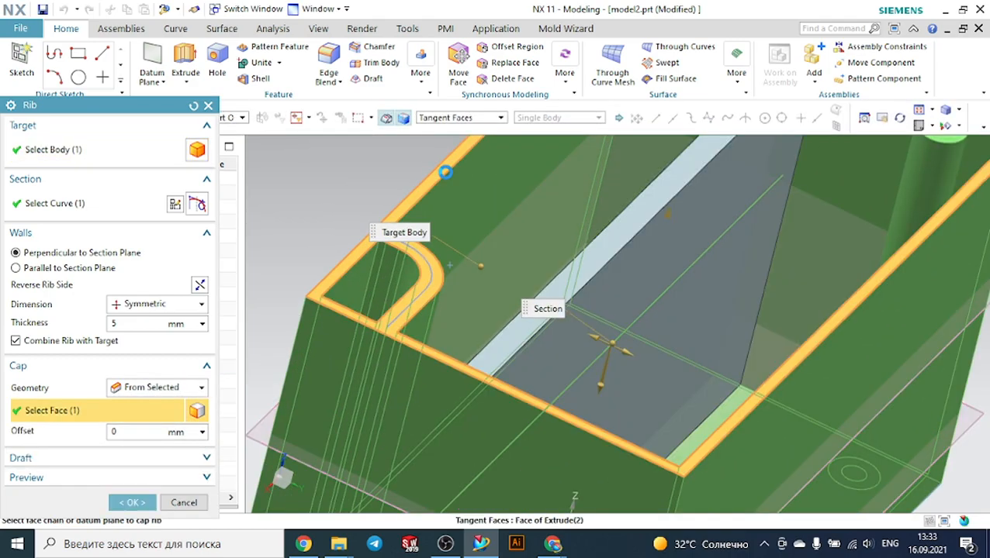
scroll(703, 230, down, 3)
scroll(830, 317, down, 2)
middle_drag(830, 316, 784, 297)
scroll(648, 211, up, 3)
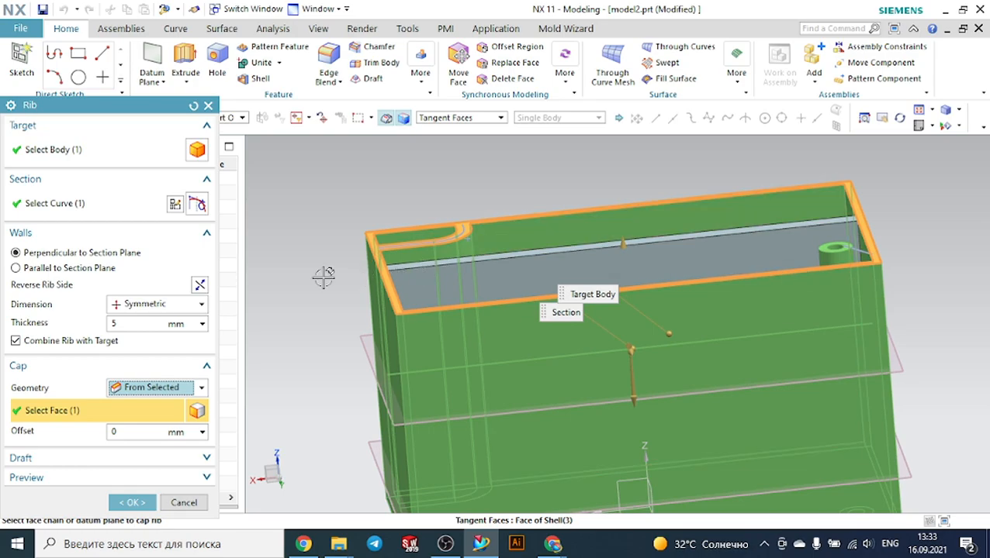
middle_drag(306, 195, 313, 223)
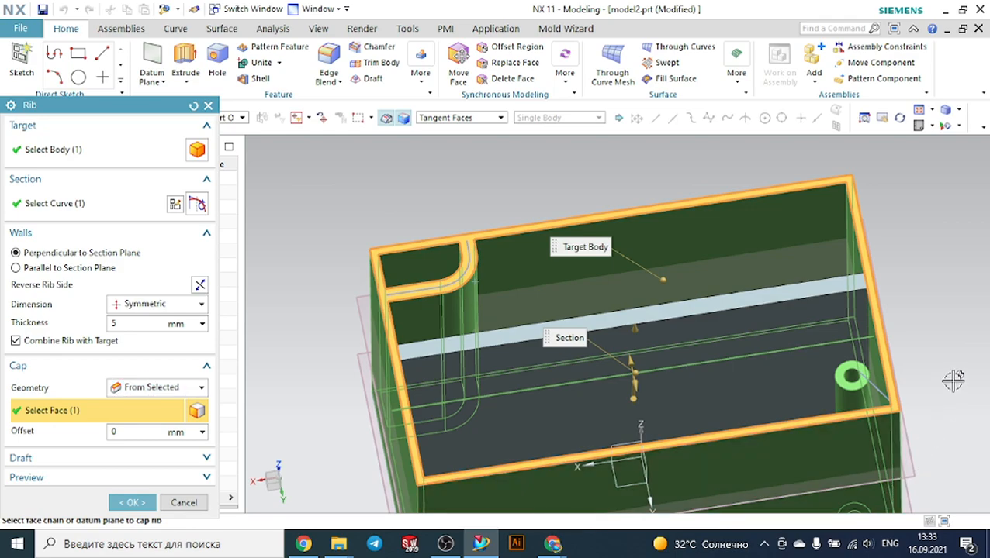
scroll(940, 481, down, 3)
scroll(931, 442, up, 5)
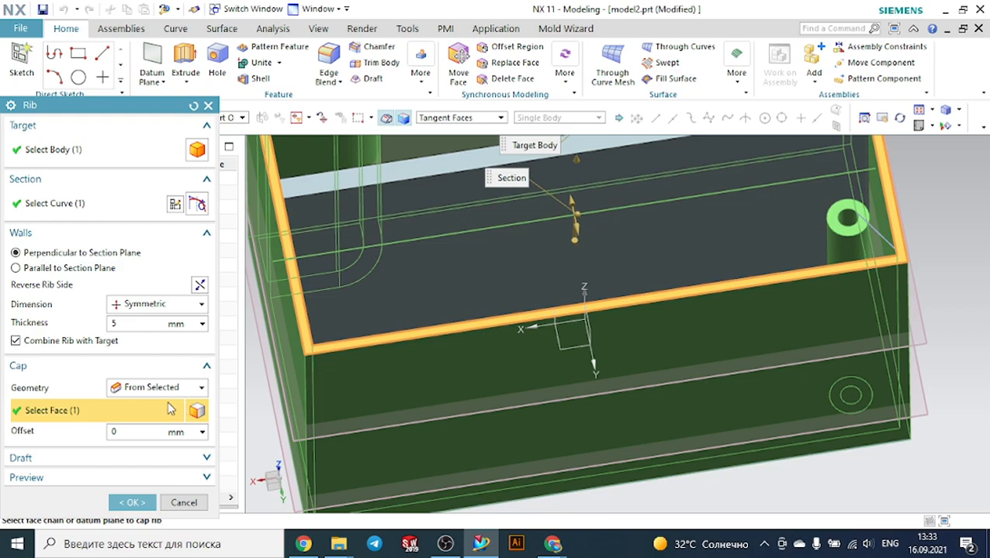
Set the rib's cap geometry back to From Section and confirm the edit
click(136, 388)
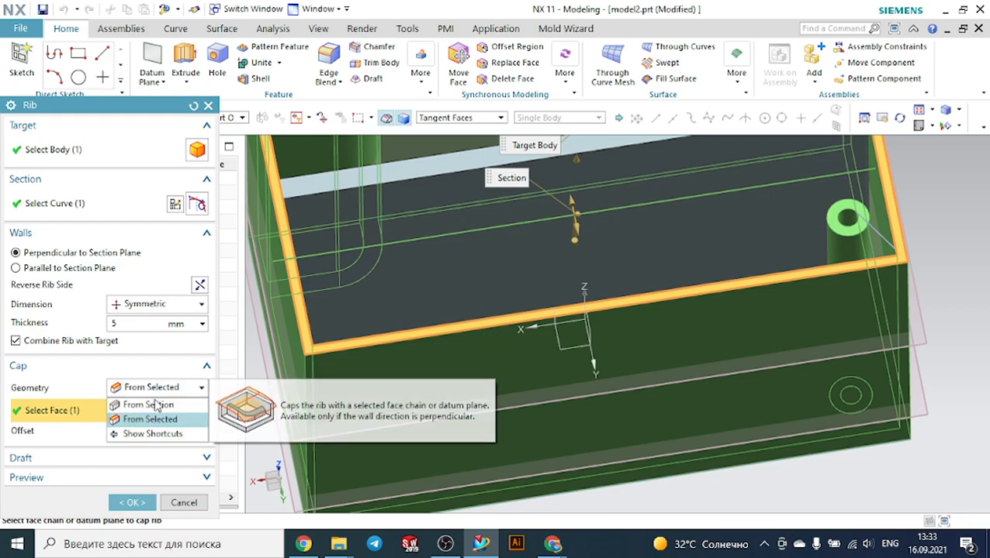
click(148, 405)
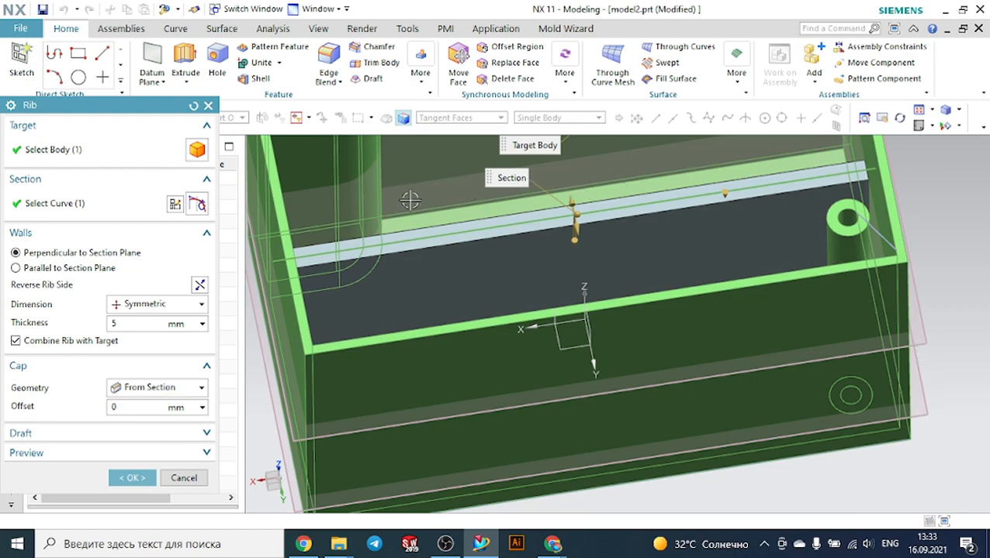
key(ctrl+f)
middle_drag(829, 320, 834, 315)
scroll(835, 315, up, 2)
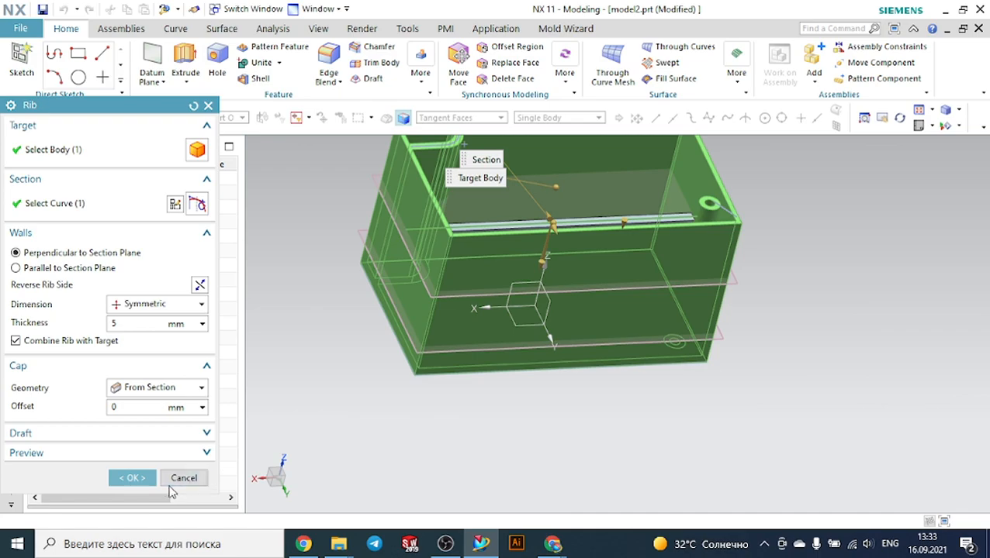
click(132, 478)
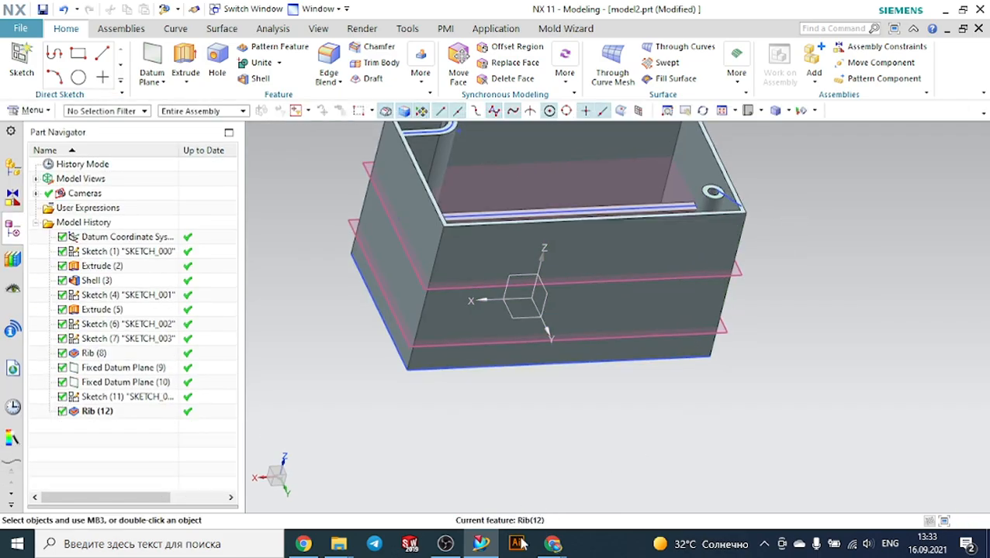
Orbit around the box to inspect the new rib spanning the walls
mouse_move(552, 545)
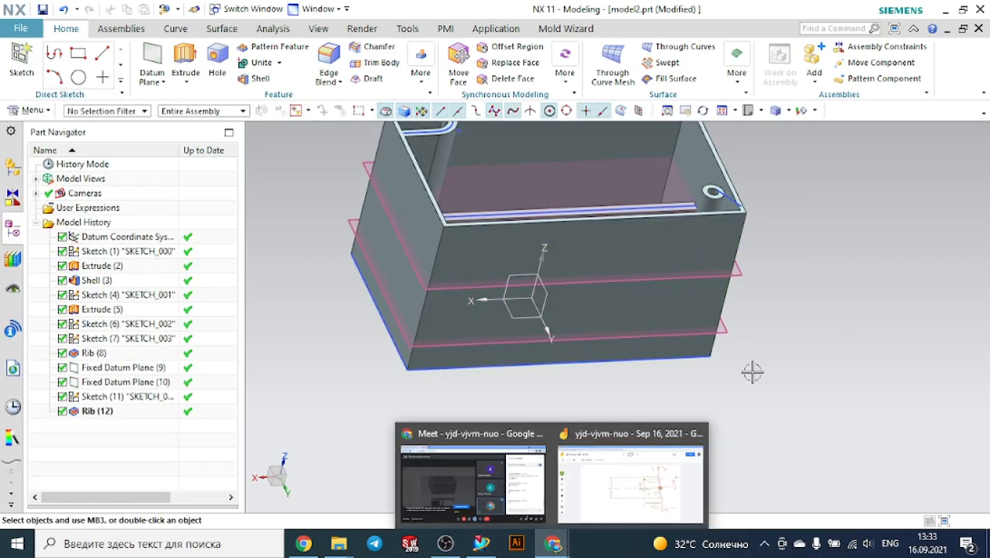
middle_drag(817, 349, 667, 342)
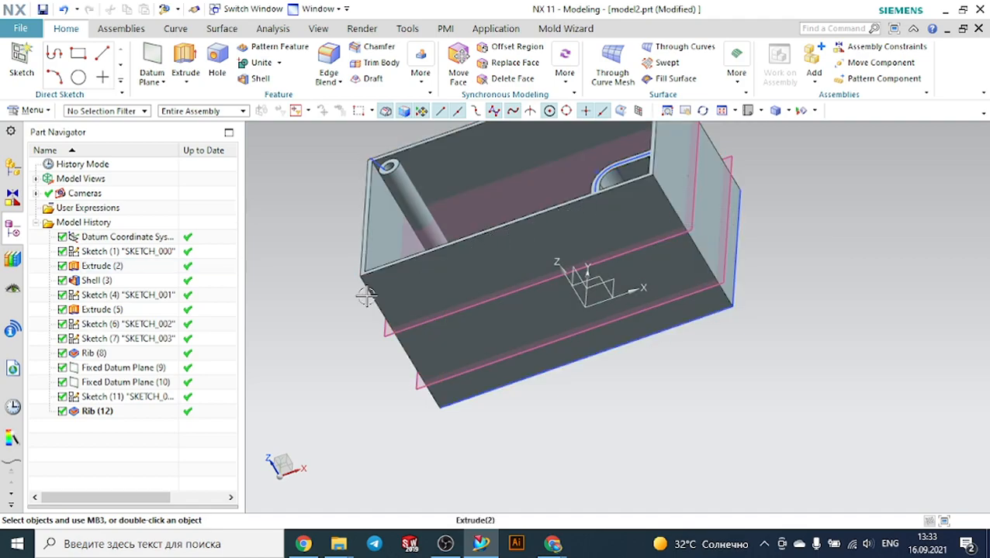
middle_drag(331, 307, 314, 334)
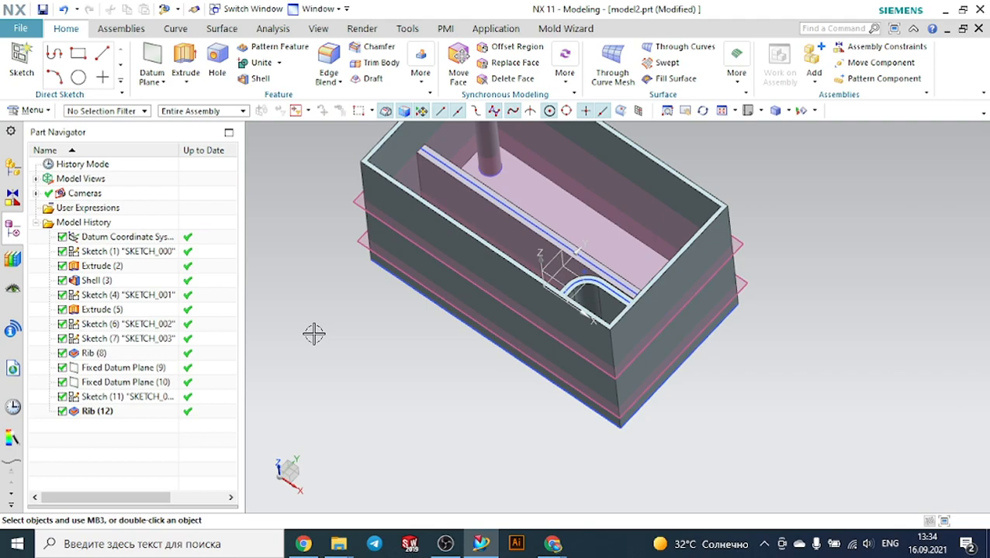
middle_drag(337, 312, 320, 284)
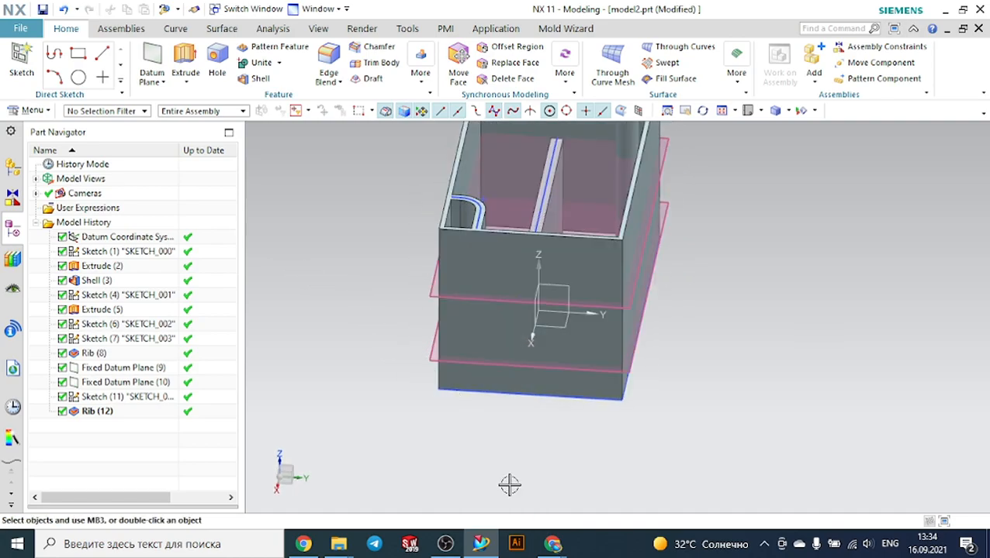
click(450, 546)
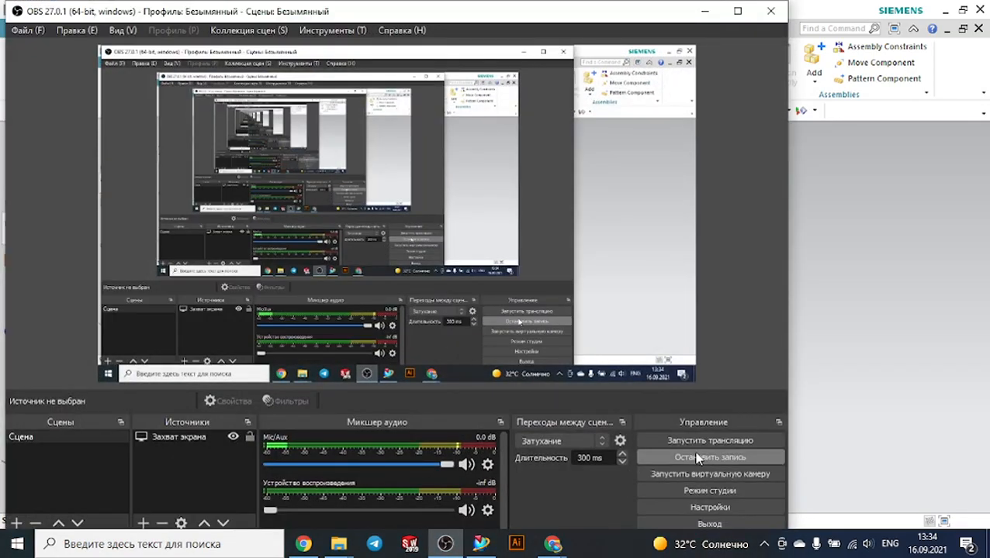